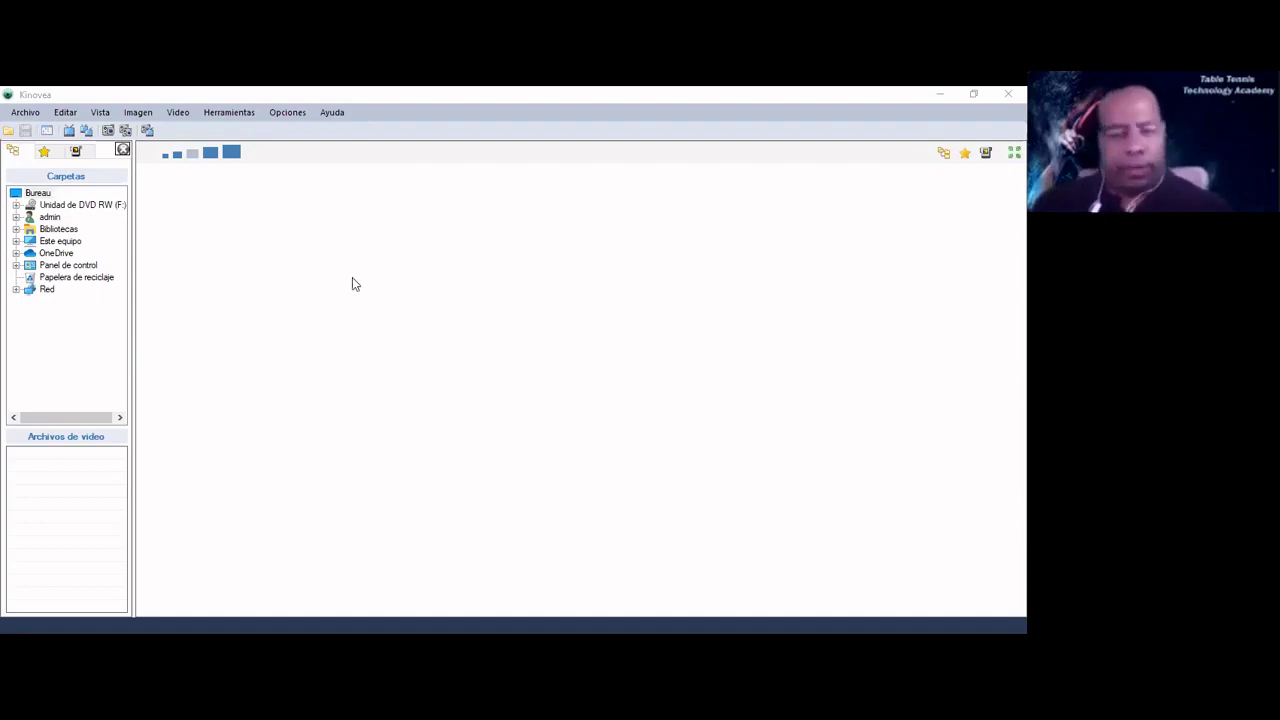
# Step: Expand the Bibliotecas folder and show the contents of its Vídeos folder
pyautogui.click(16, 229)
pyautogui.click(62, 300)
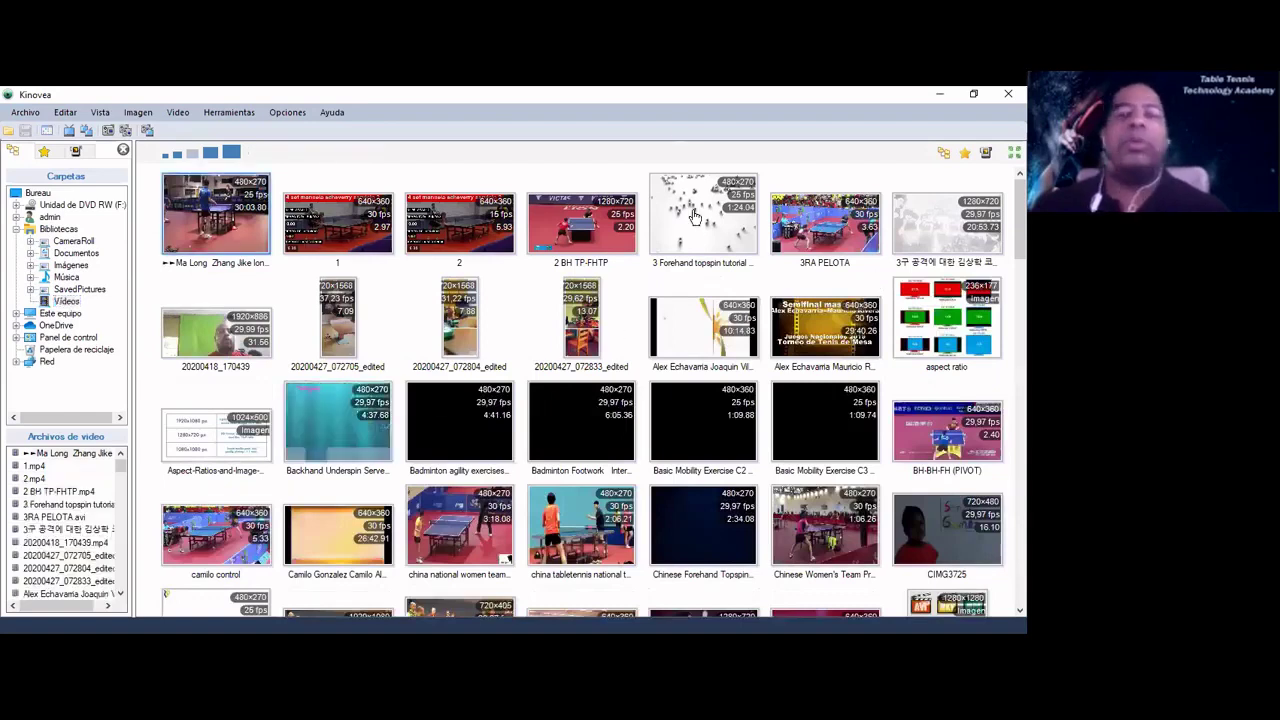
pyautogui.click(25, 114)
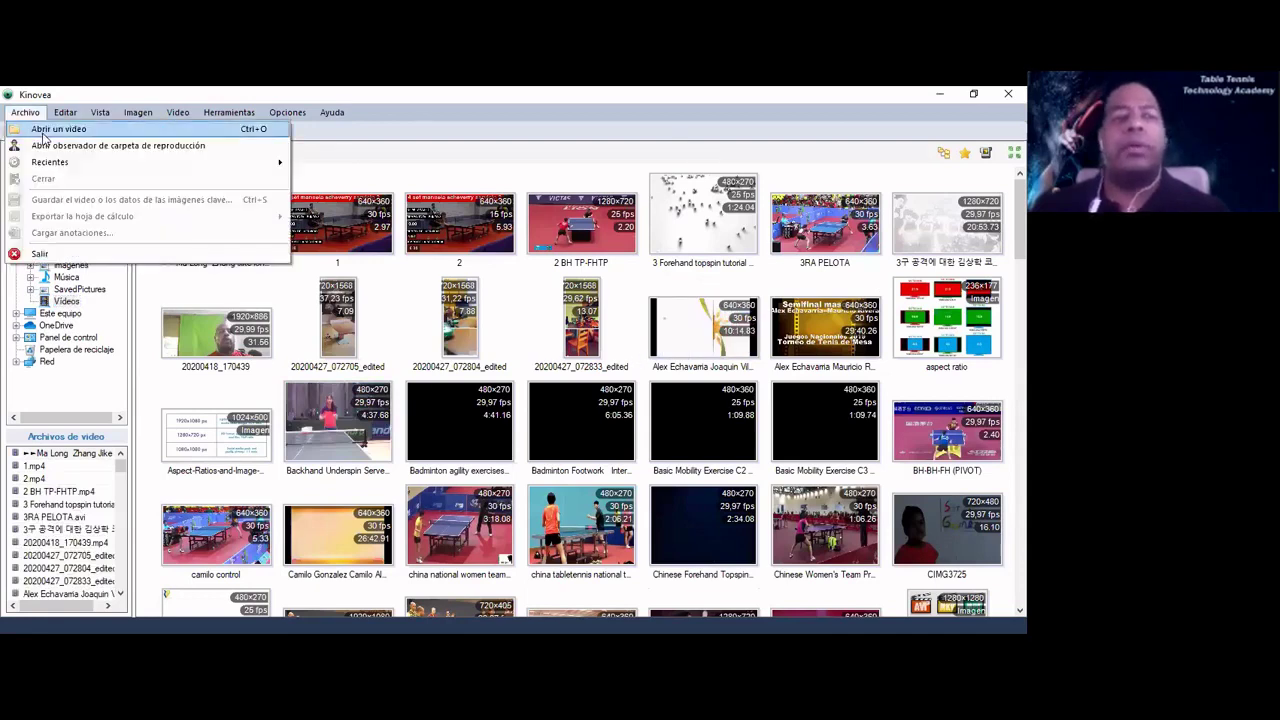
pyautogui.click(43, 133)
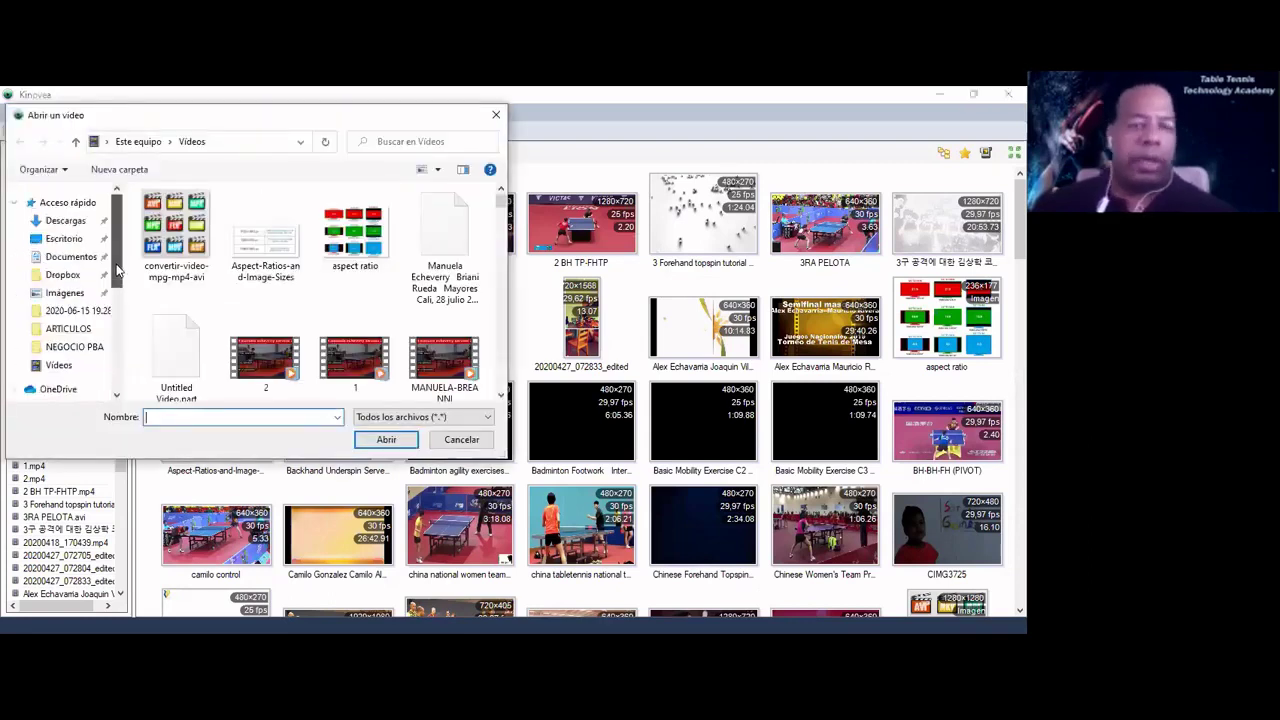
pyautogui.scroll(-3, 117, 268)
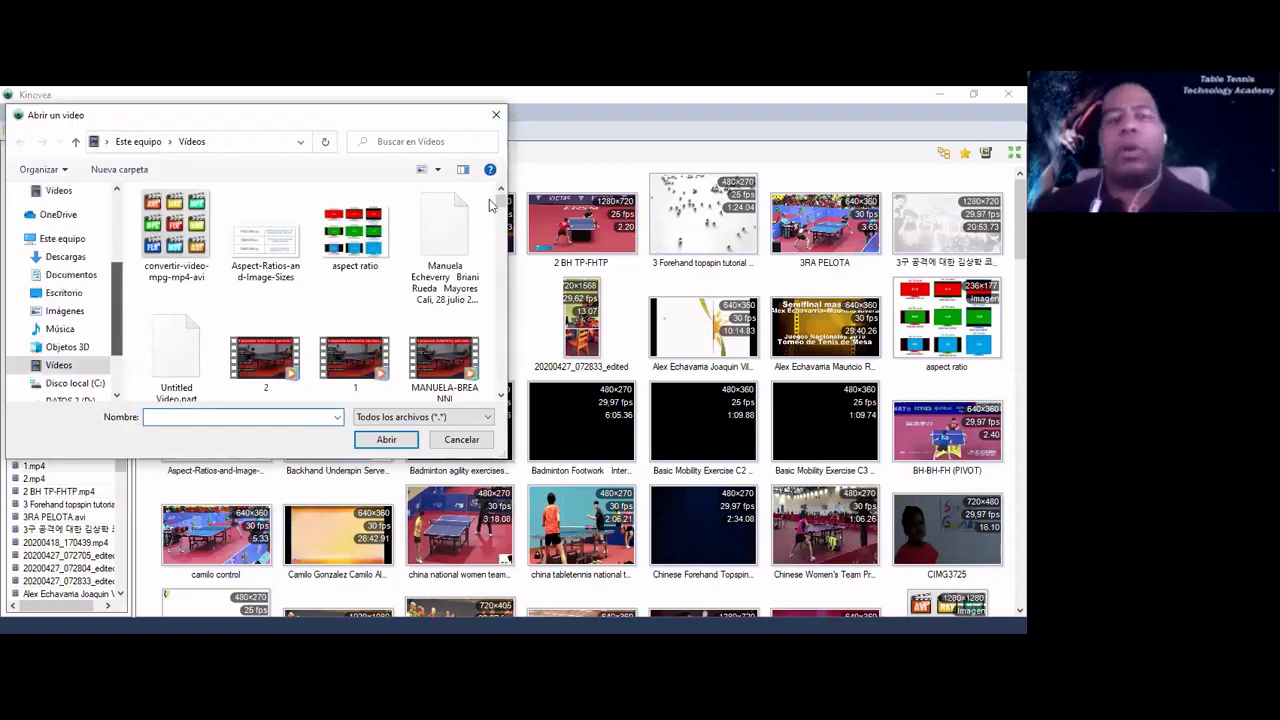
pyautogui.scroll(3, 46, 222)
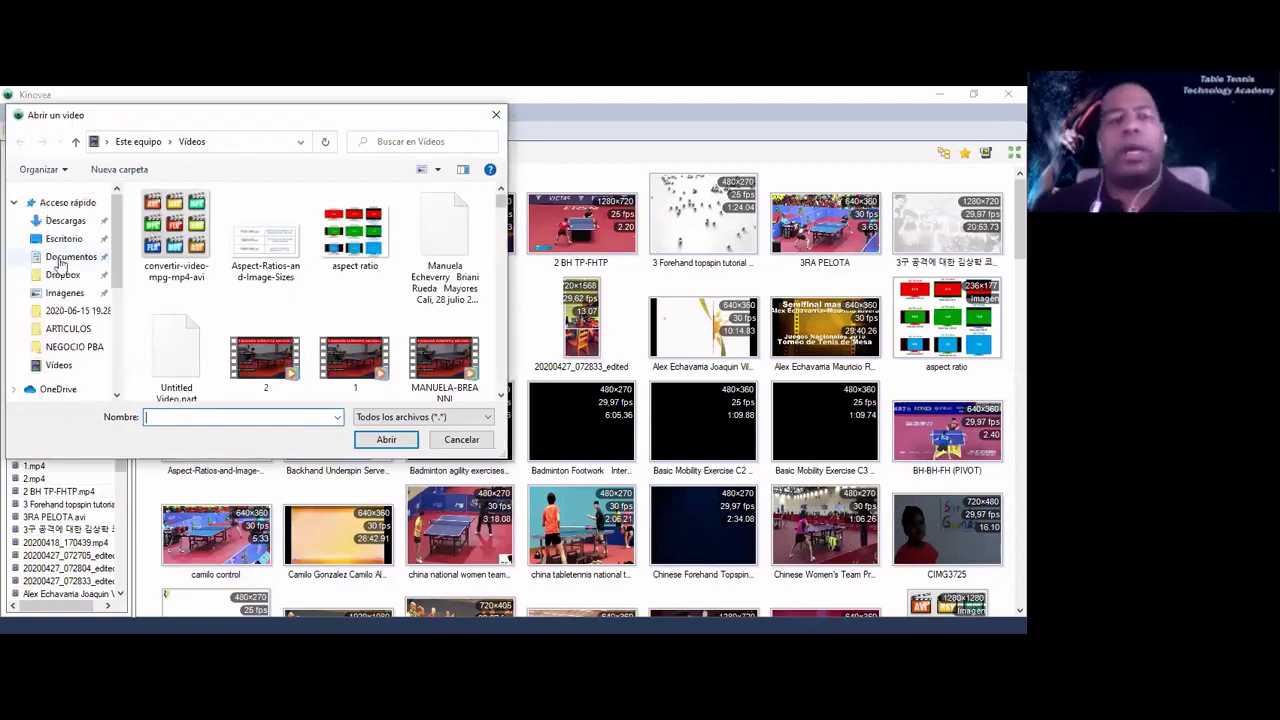
pyautogui.click(60, 258)
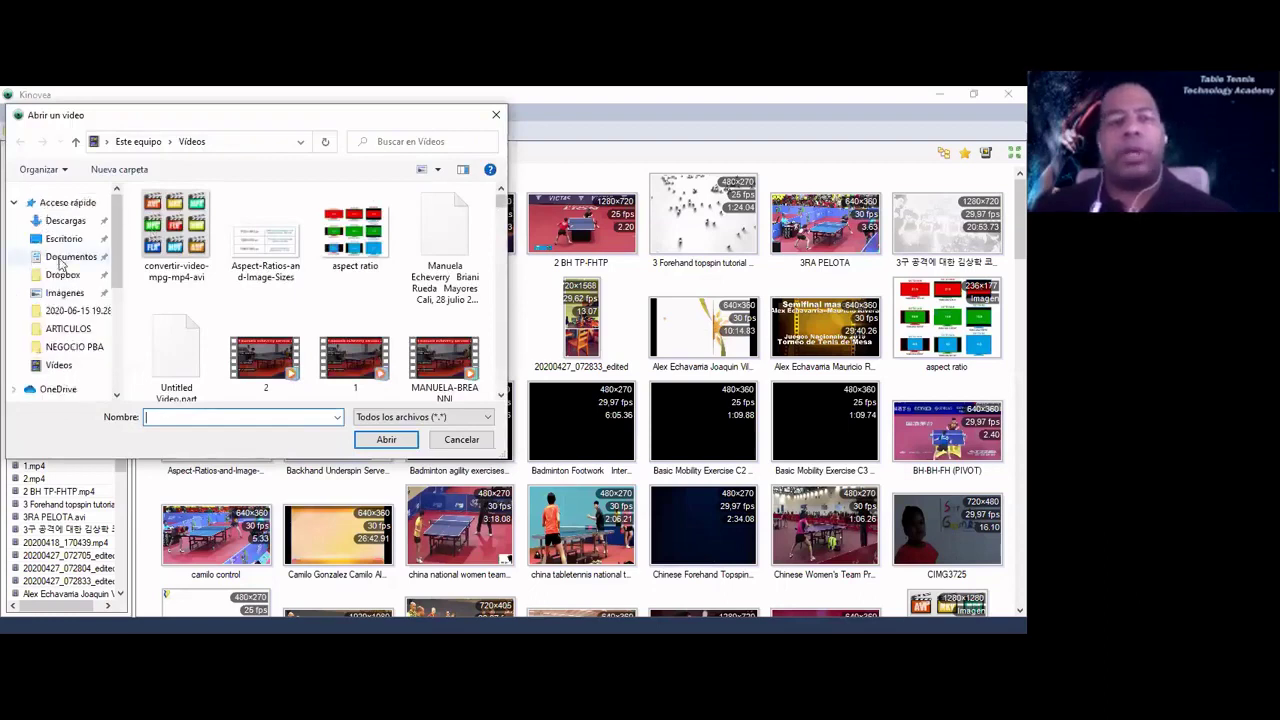
pyautogui.click(58, 366)
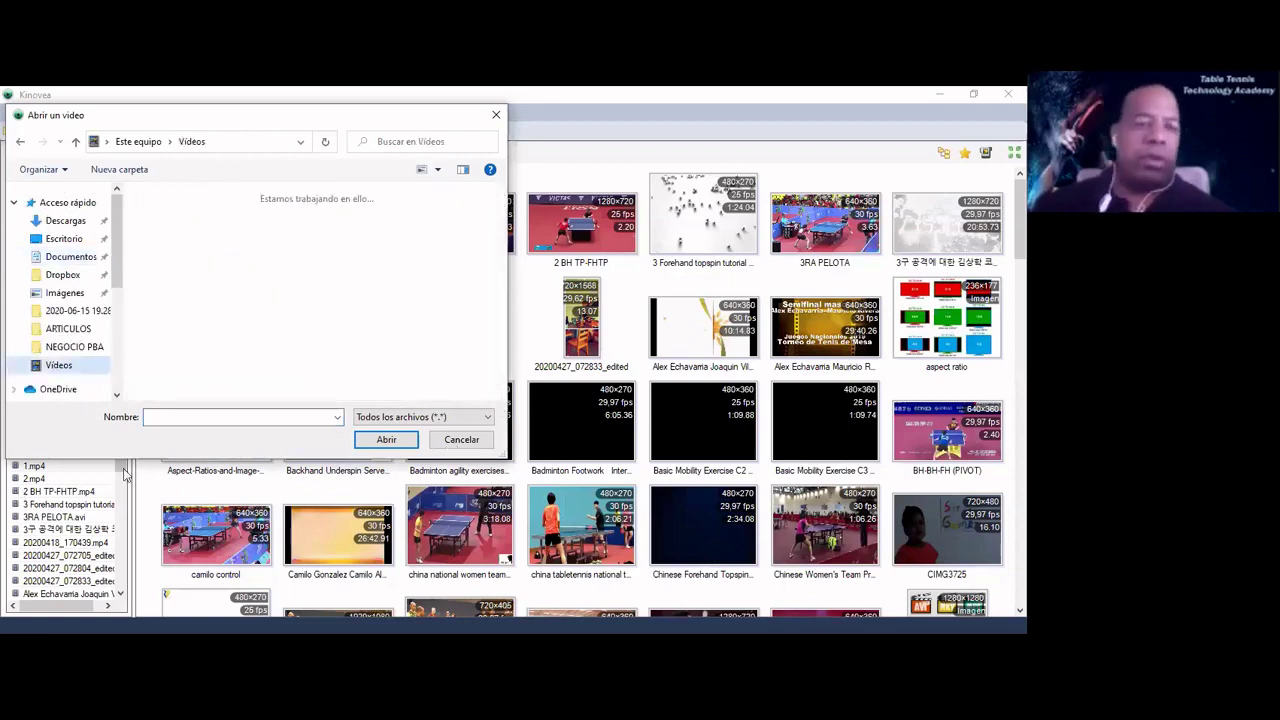
pyautogui.click(461, 439)
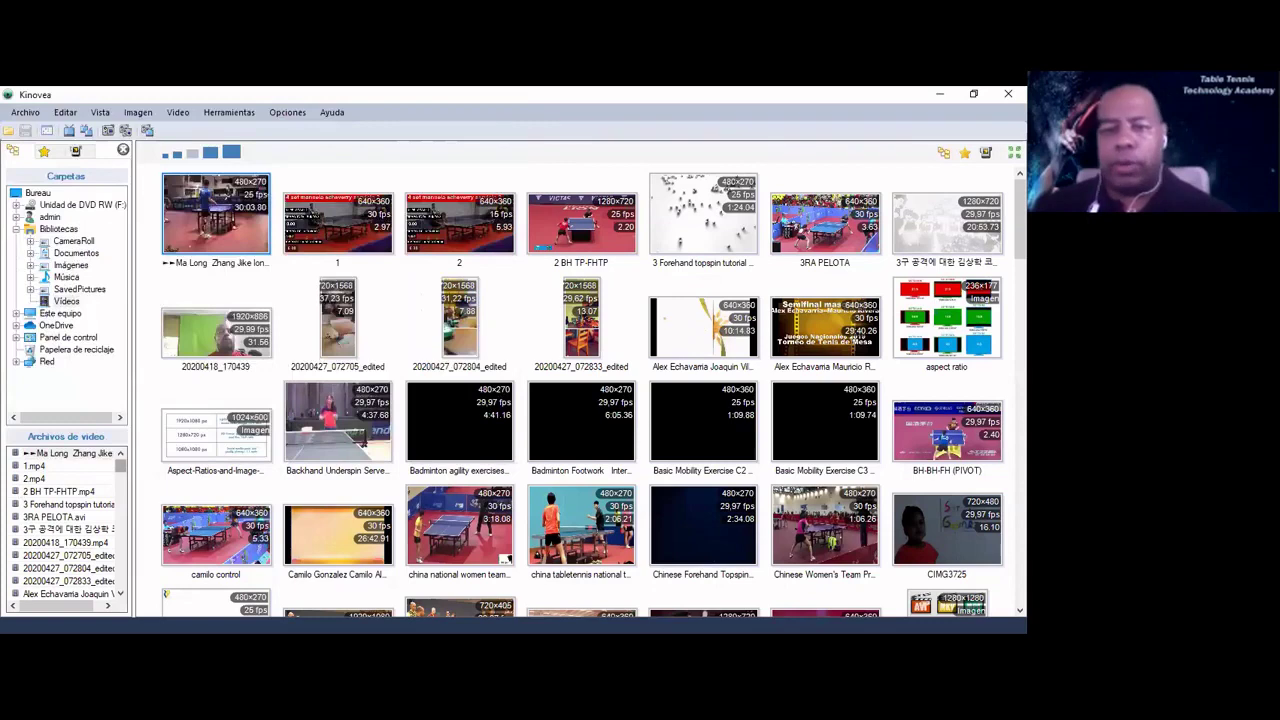
# Step: Open the women's table tennis match video from J Nacionales 2019 in the Vídeos folder
pyautogui.scroll(-2, 580, 390)
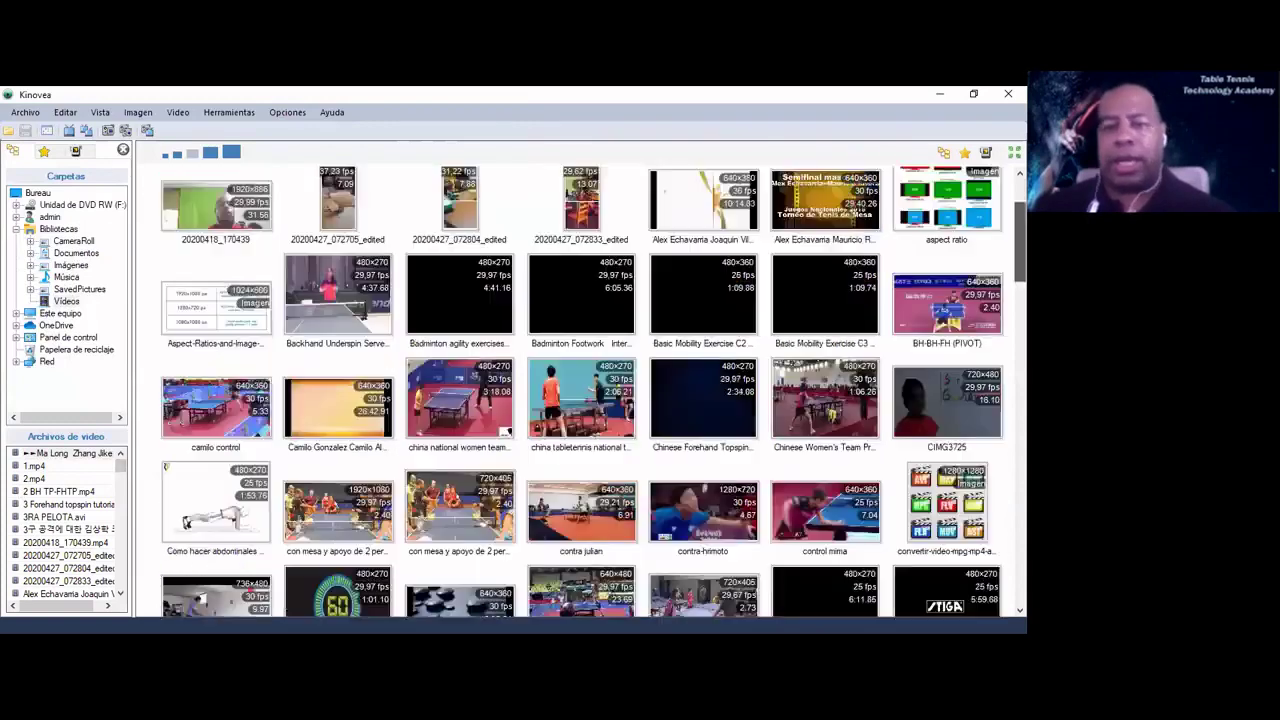
pyautogui.scroll(-15, 710, 372)
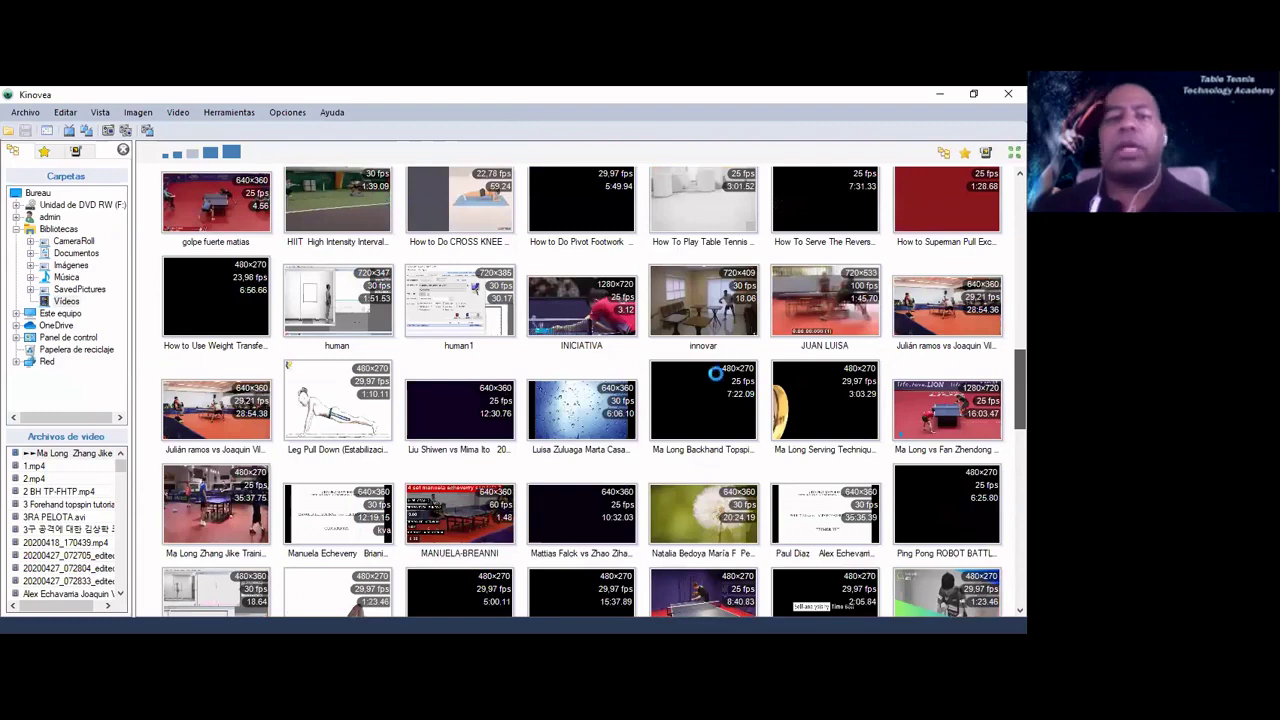
pyautogui.scroll(-2, 710, 372)
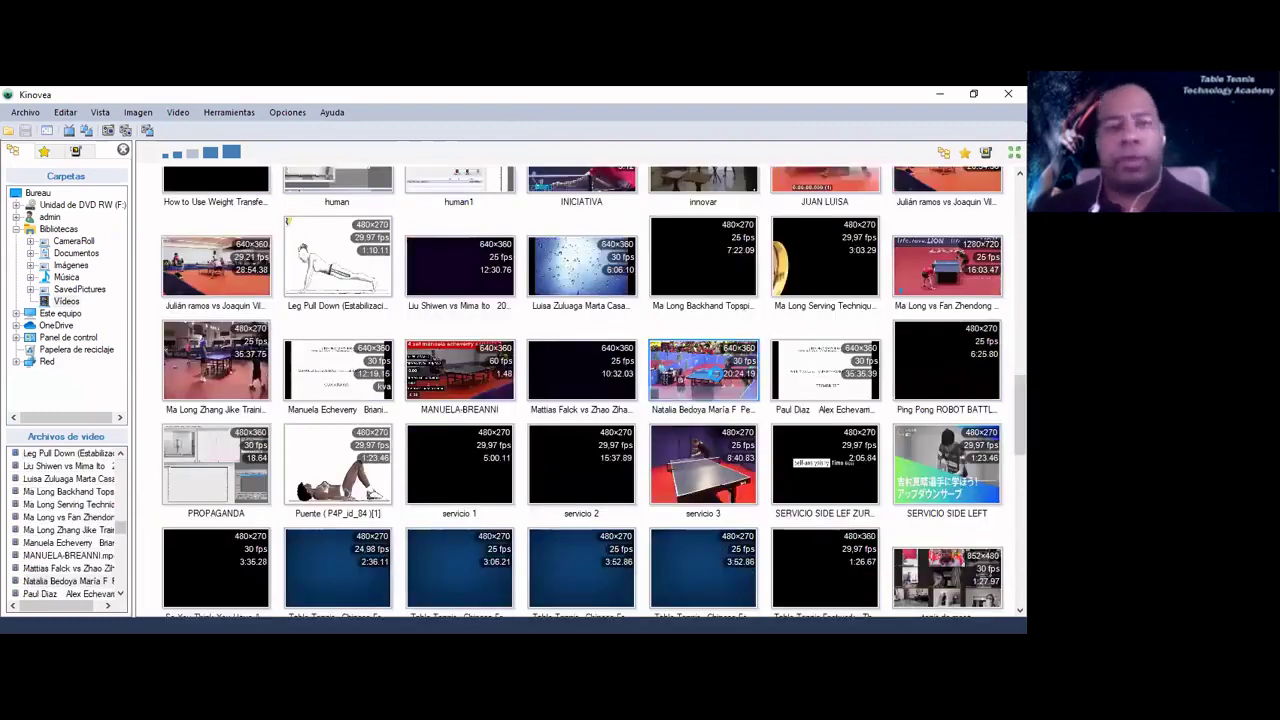
pyautogui.doubleClick(717, 378)
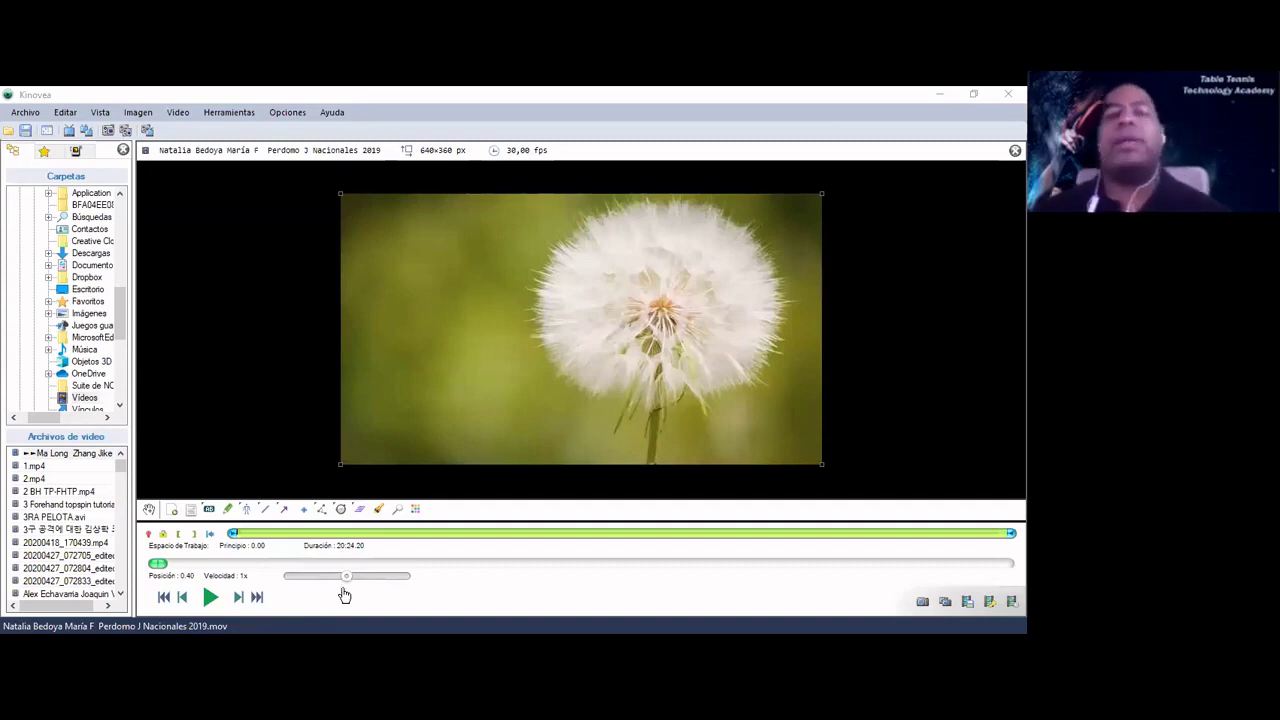
# Step: Play the opening of the video, then stop at the title card at about 8.70 s
pyautogui.click(212, 599)
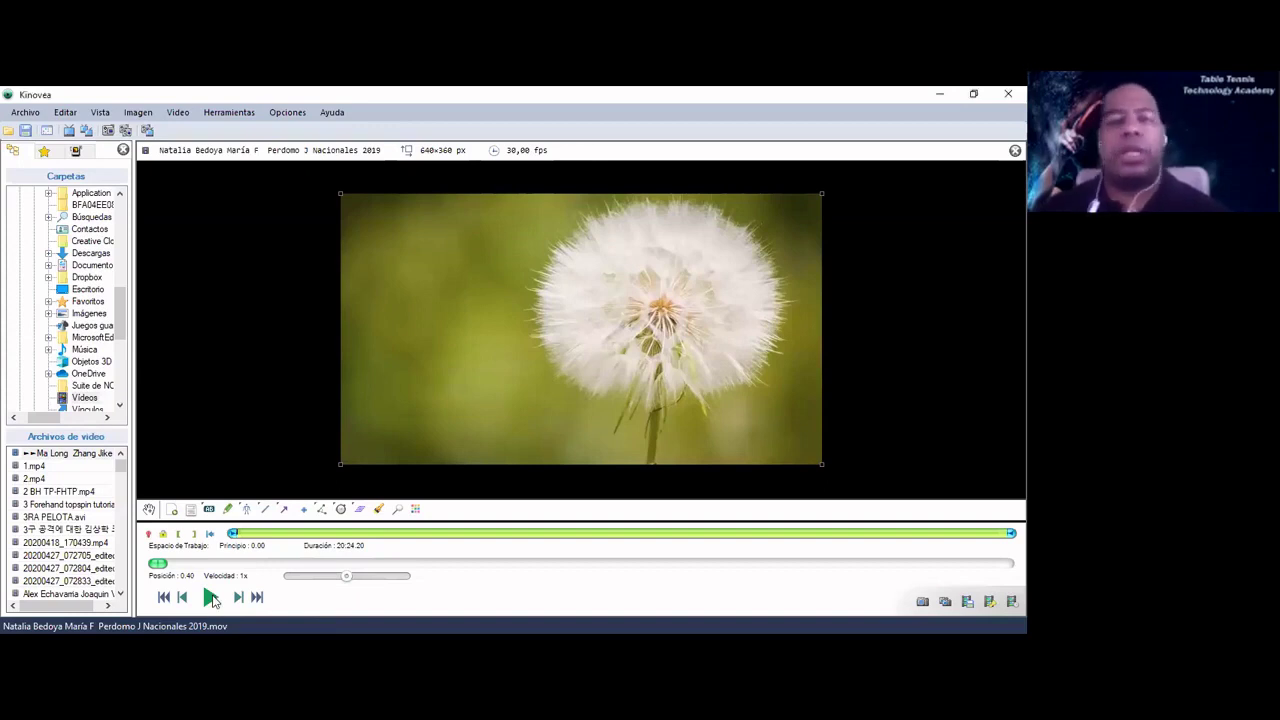
pyautogui.click(211, 598)
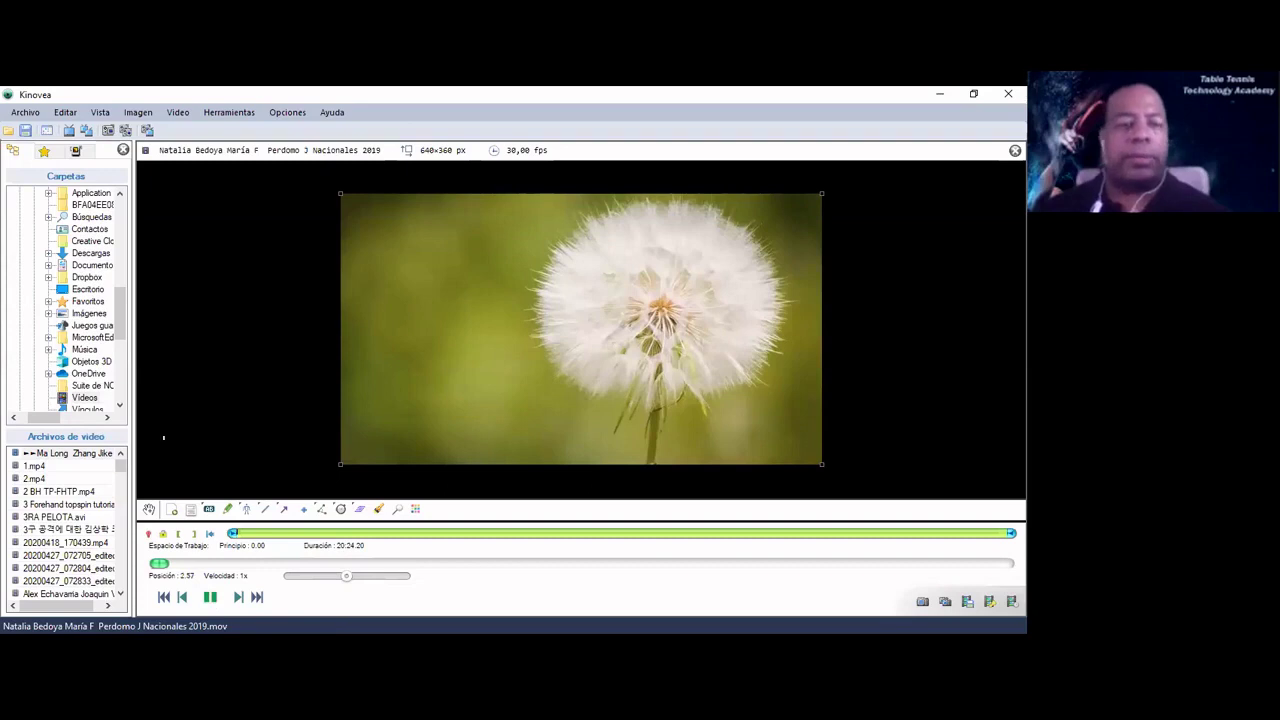
pyautogui.click(163, 564)
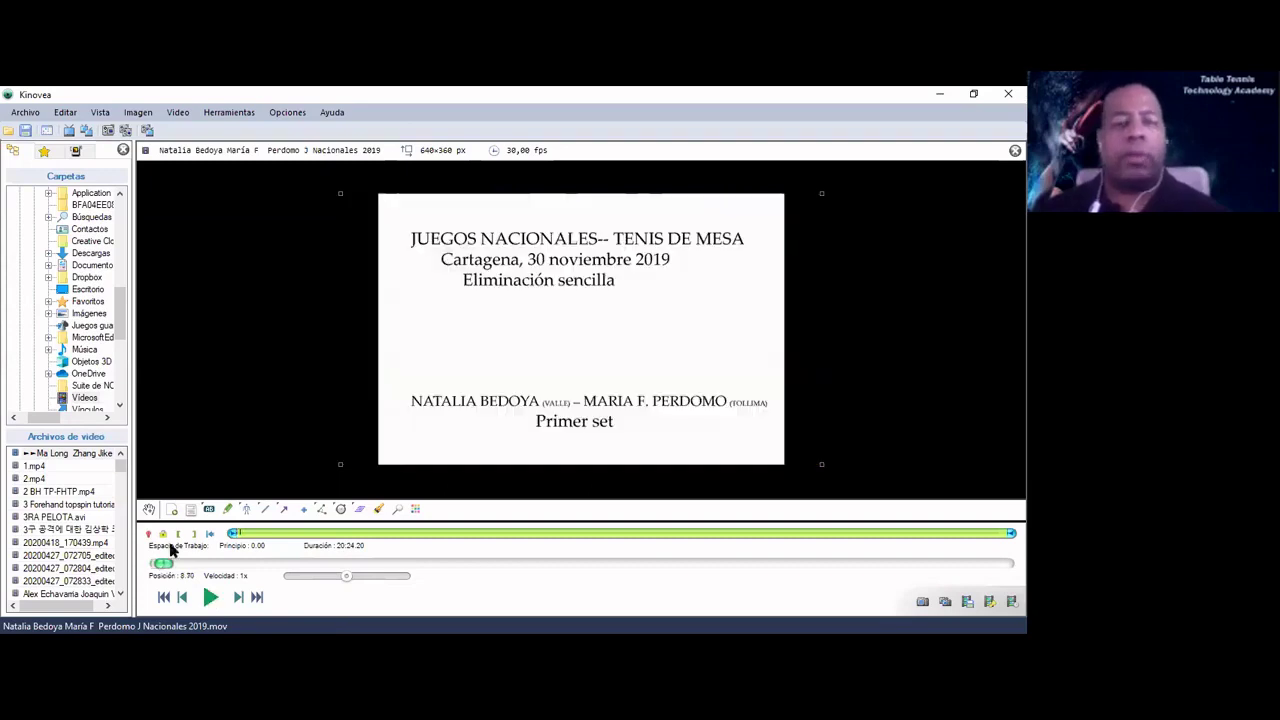
# Step: Scrub through the video and place the playback position on the first rally at about 11.97 s
pyautogui.moveTo(165, 563); pyautogui.dragTo(341, 564)
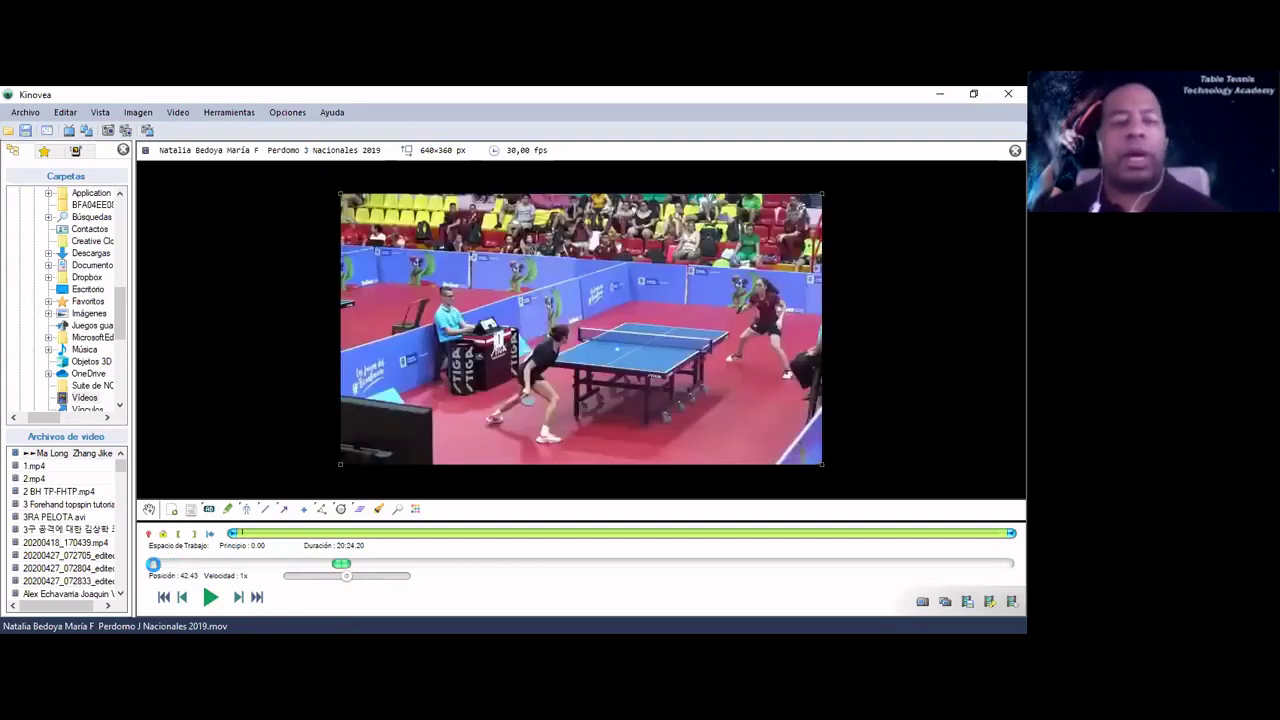
pyautogui.click(155, 564)
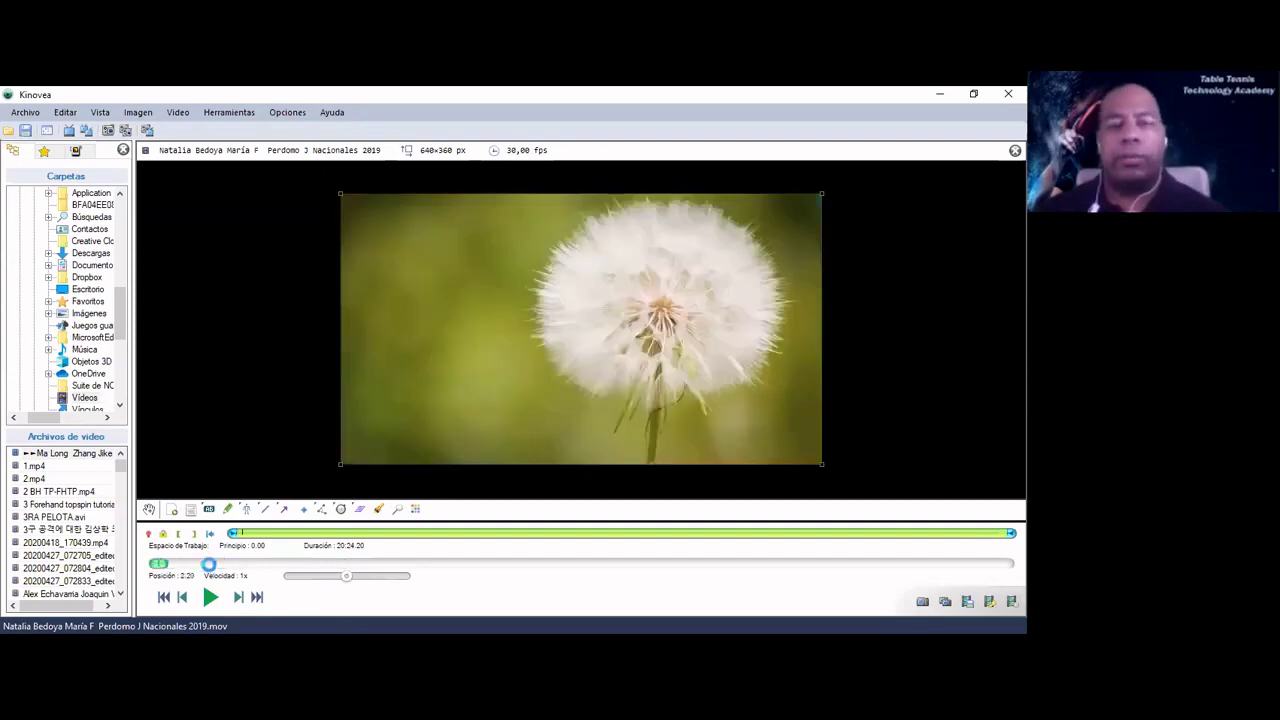
pyautogui.click(168, 564)
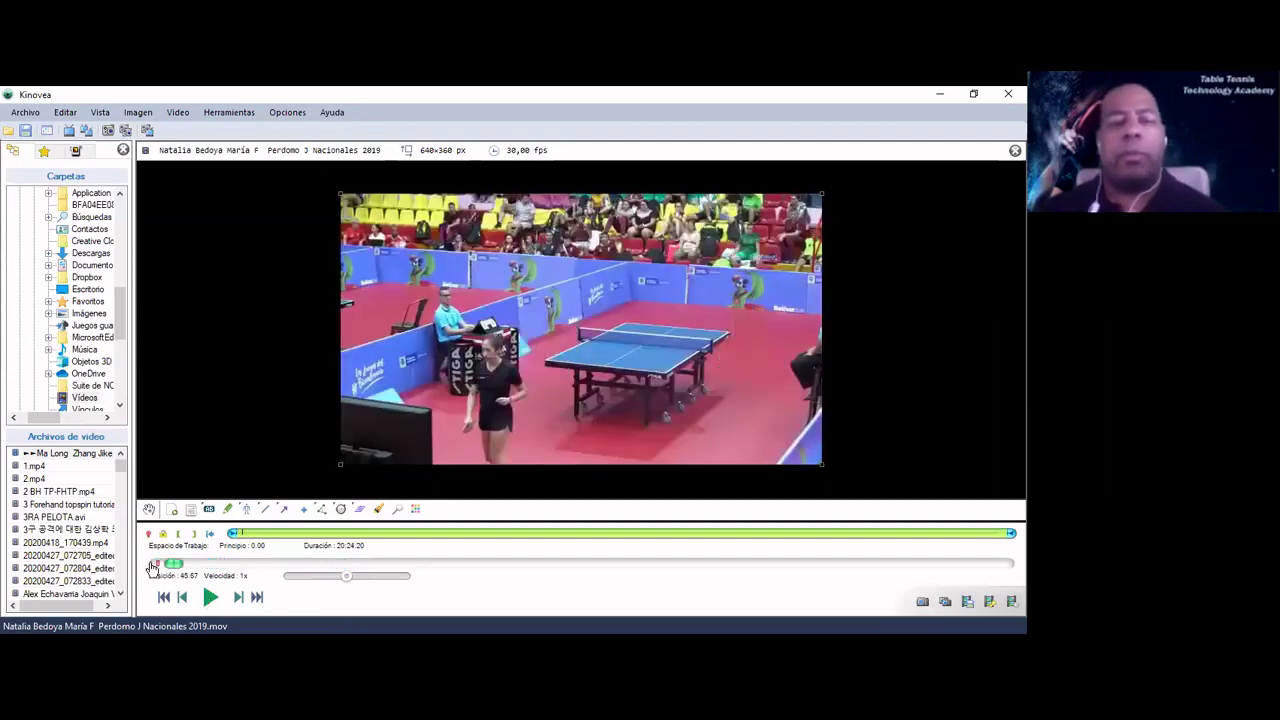
pyautogui.click(154, 564)
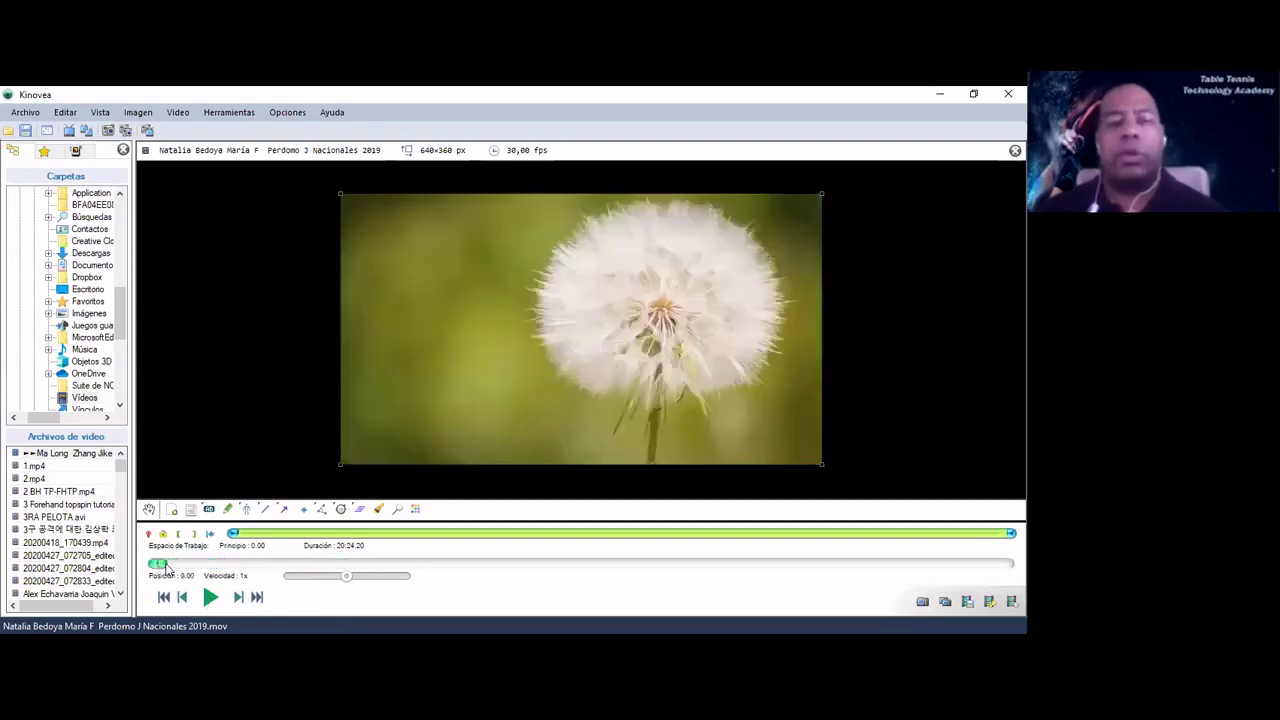
pyautogui.click(168, 564)
pyautogui.click(161, 564)
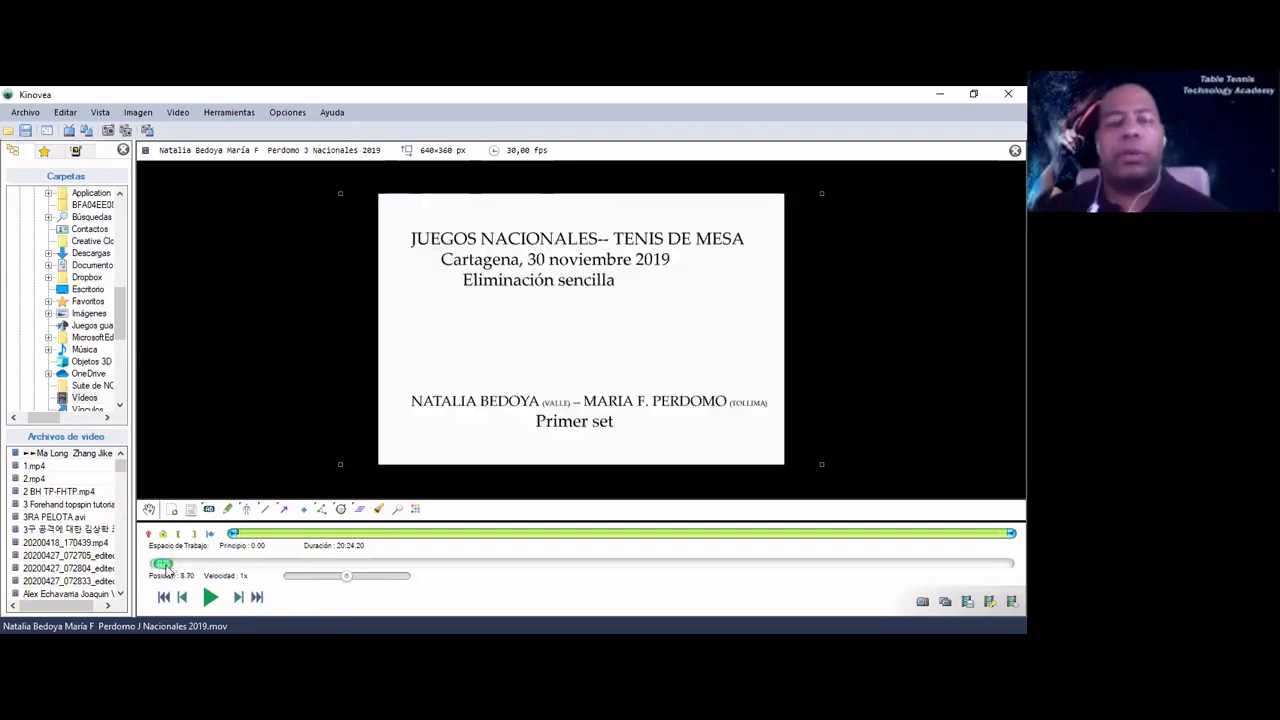
pyautogui.click(166, 564)
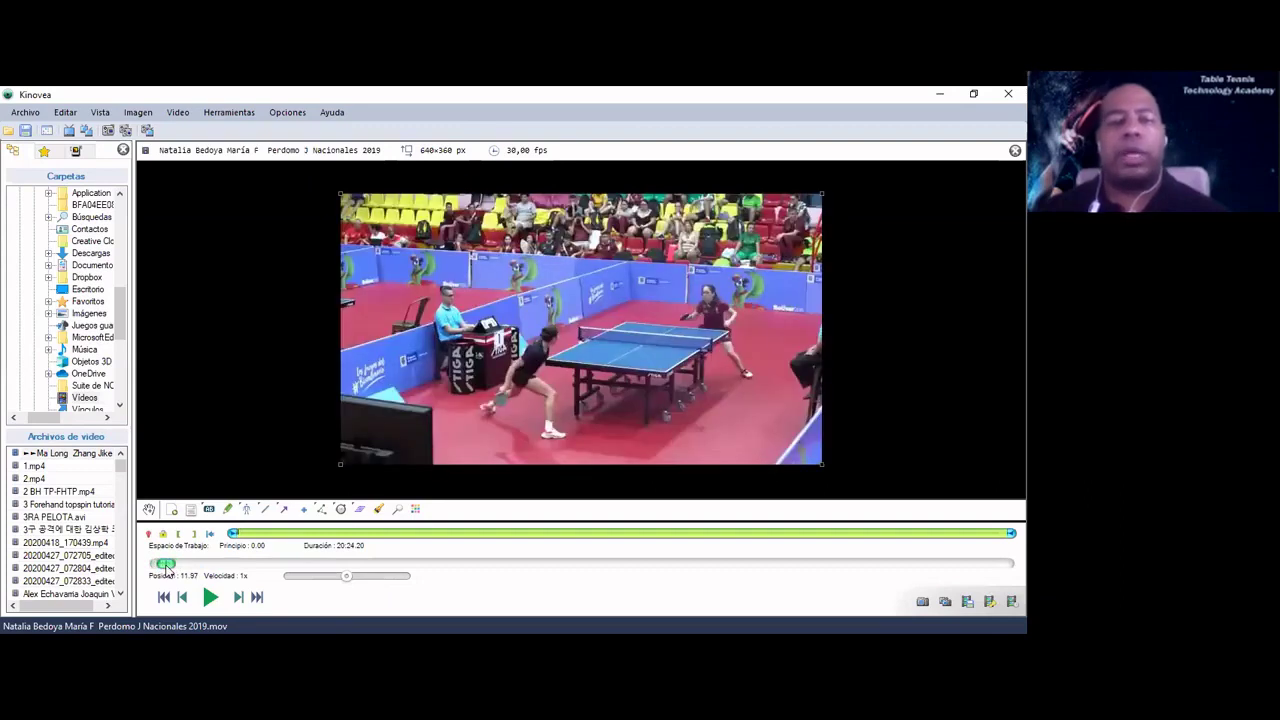
# Step: Play the rally to about 14.6 s, pause it and return to the earlier position near 12 s
pyautogui.click(210, 597)
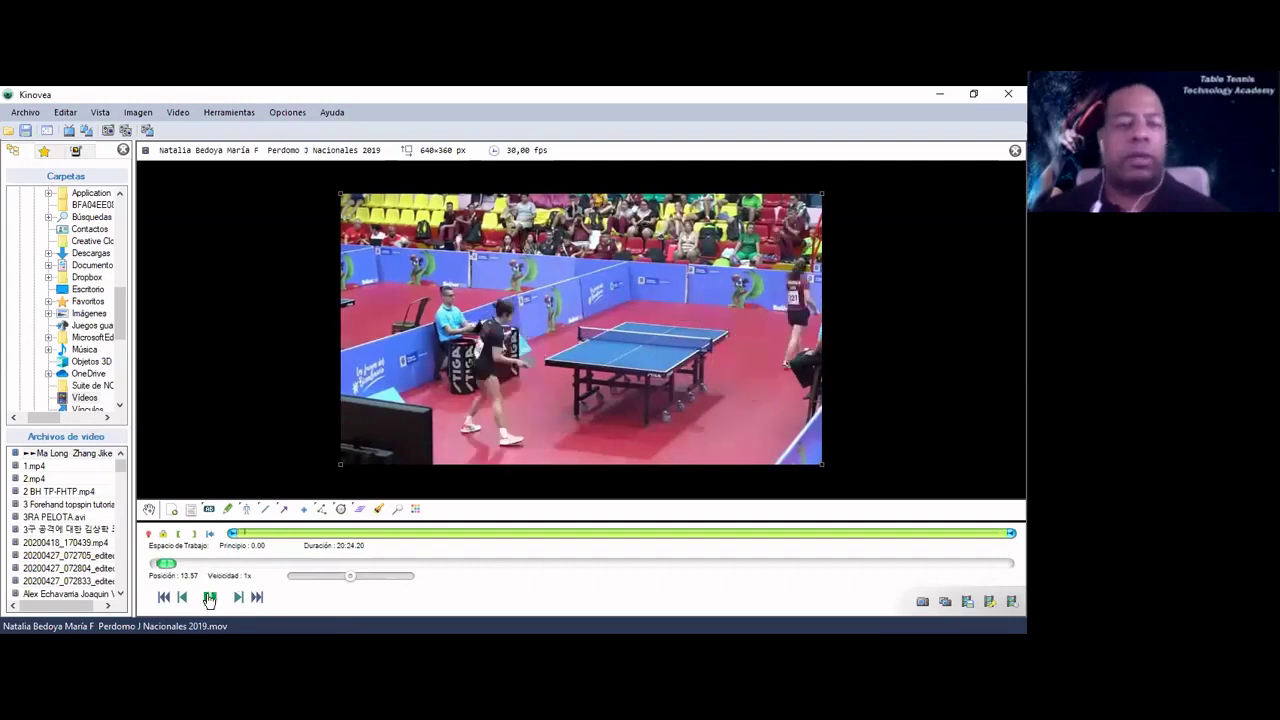
pyautogui.click(210, 597)
pyautogui.click(166, 565)
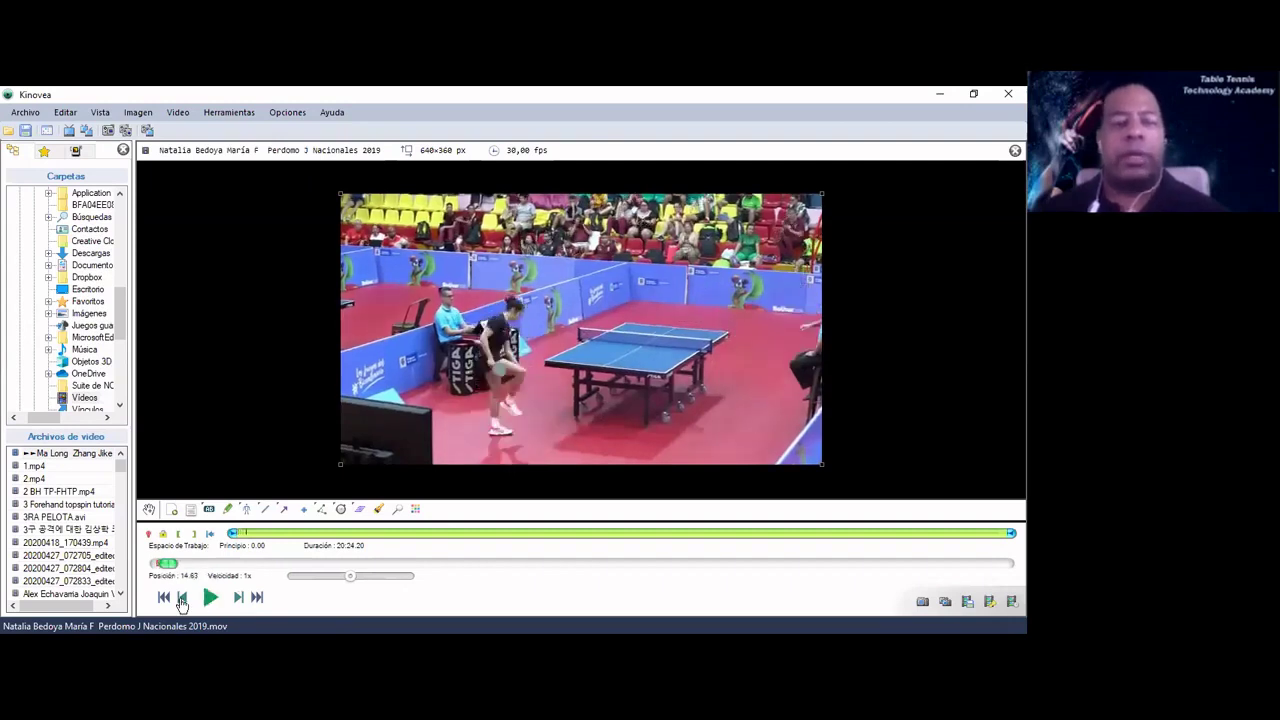
# Step: Step back frame by frame to about 11.60 s, then replay the rally and pause at 14.10 s
pyautogui.click(181, 598)
pyautogui.click(180, 600)
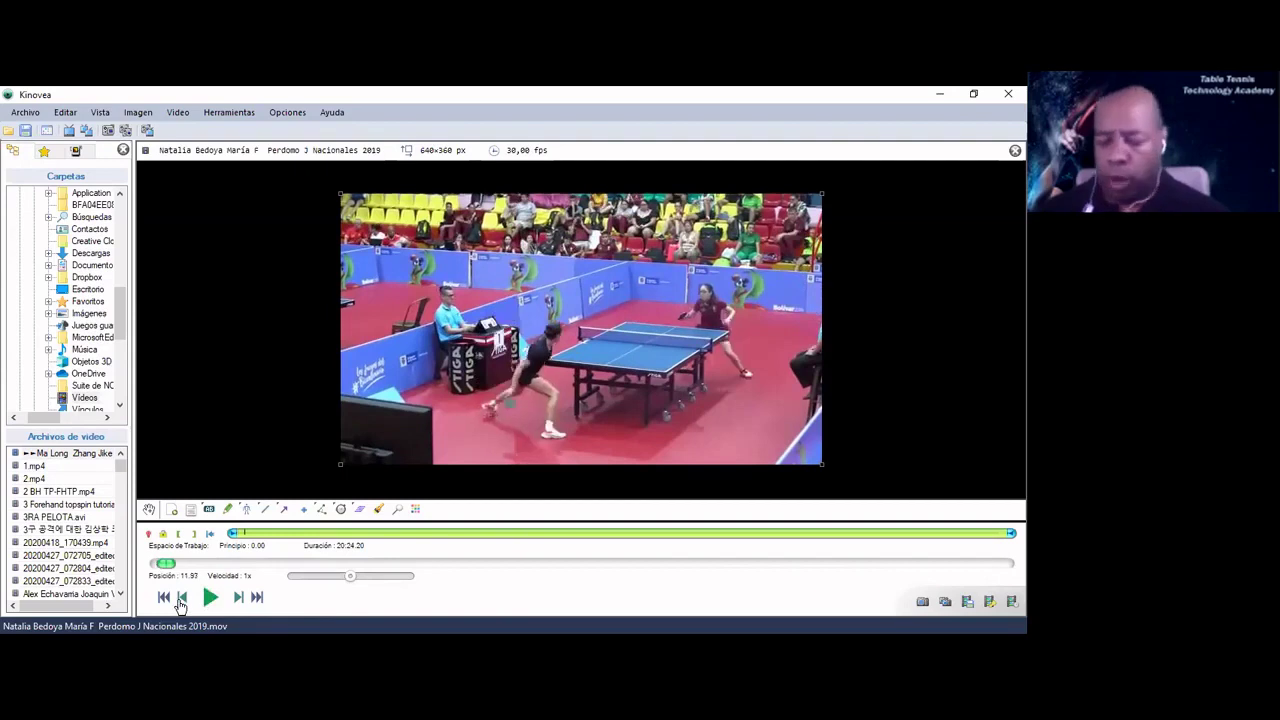
pyautogui.click(180, 600)
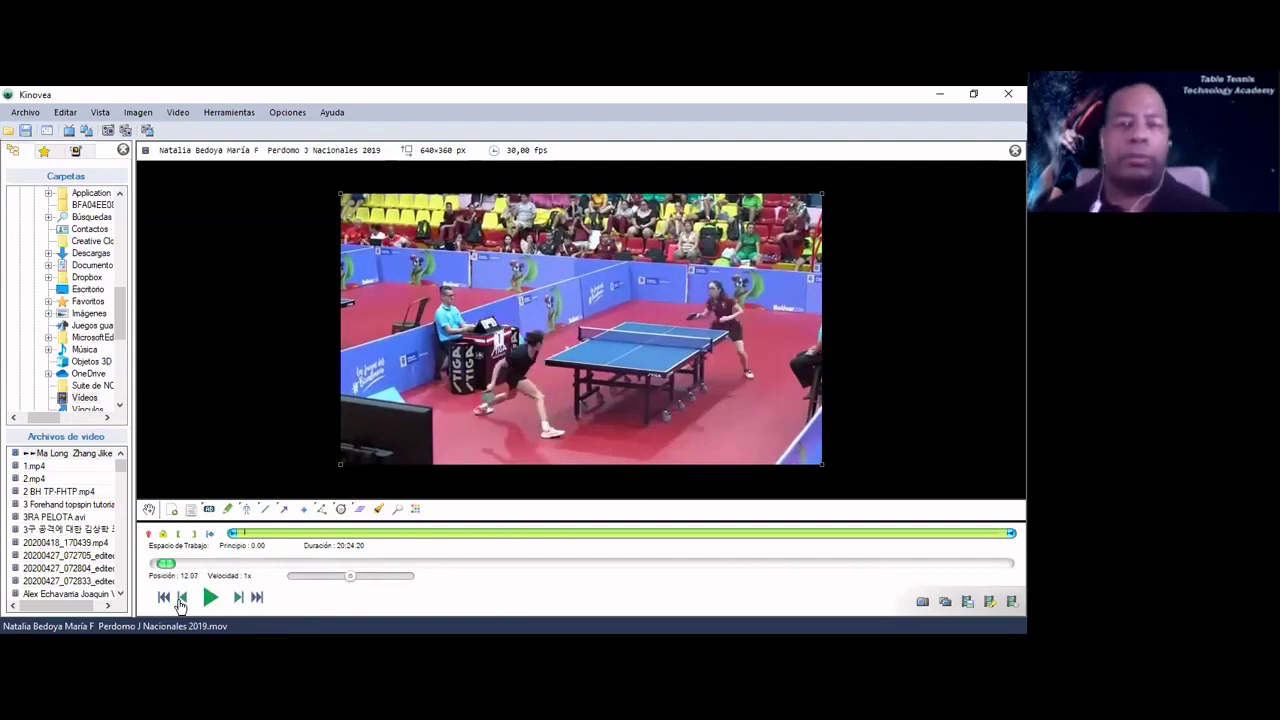
pyautogui.click(180, 600)
pyautogui.click(180, 600)
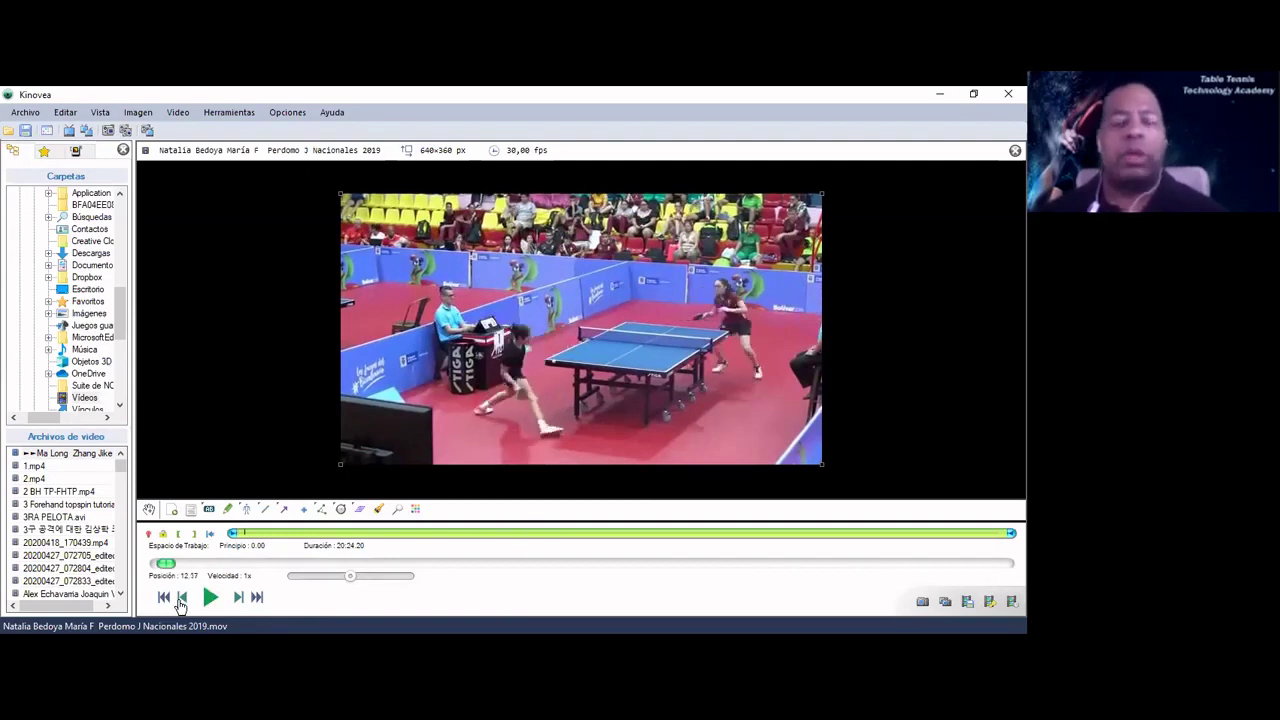
pyautogui.click(180, 600)
pyautogui.click(180, 600)
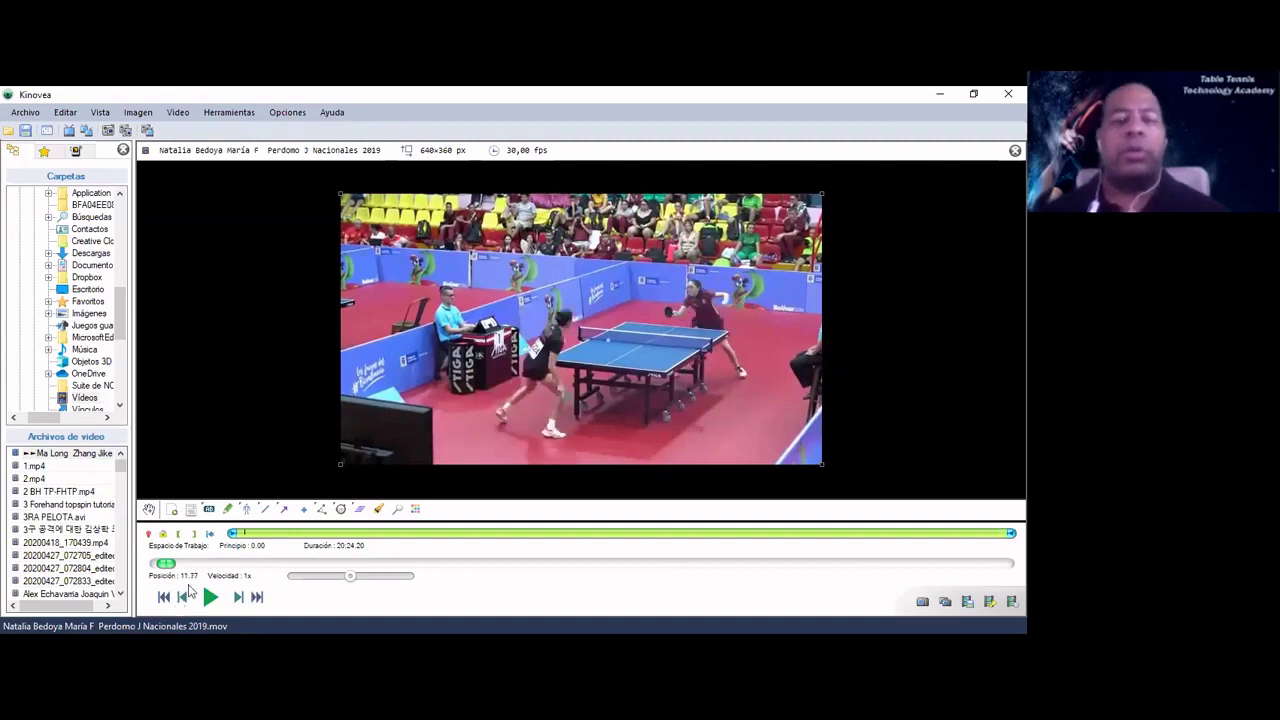
pyautogui.click(176, 535)
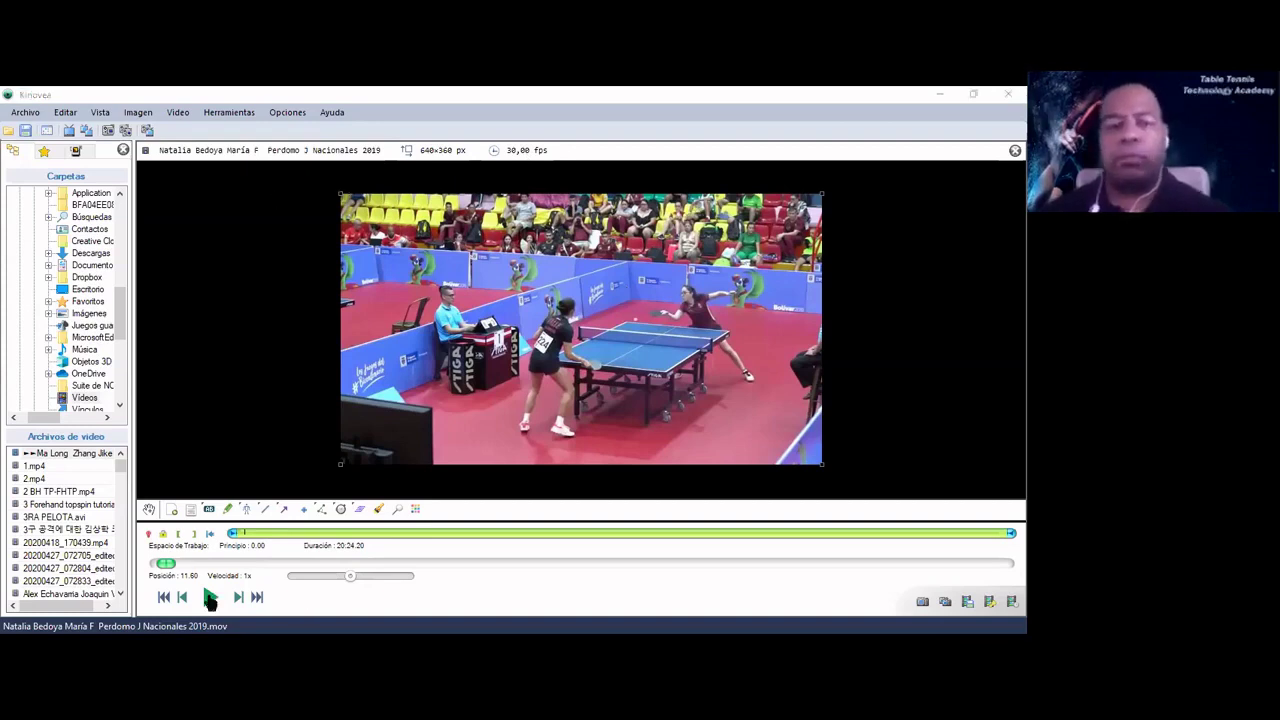
pyautogui.click(210, 597)
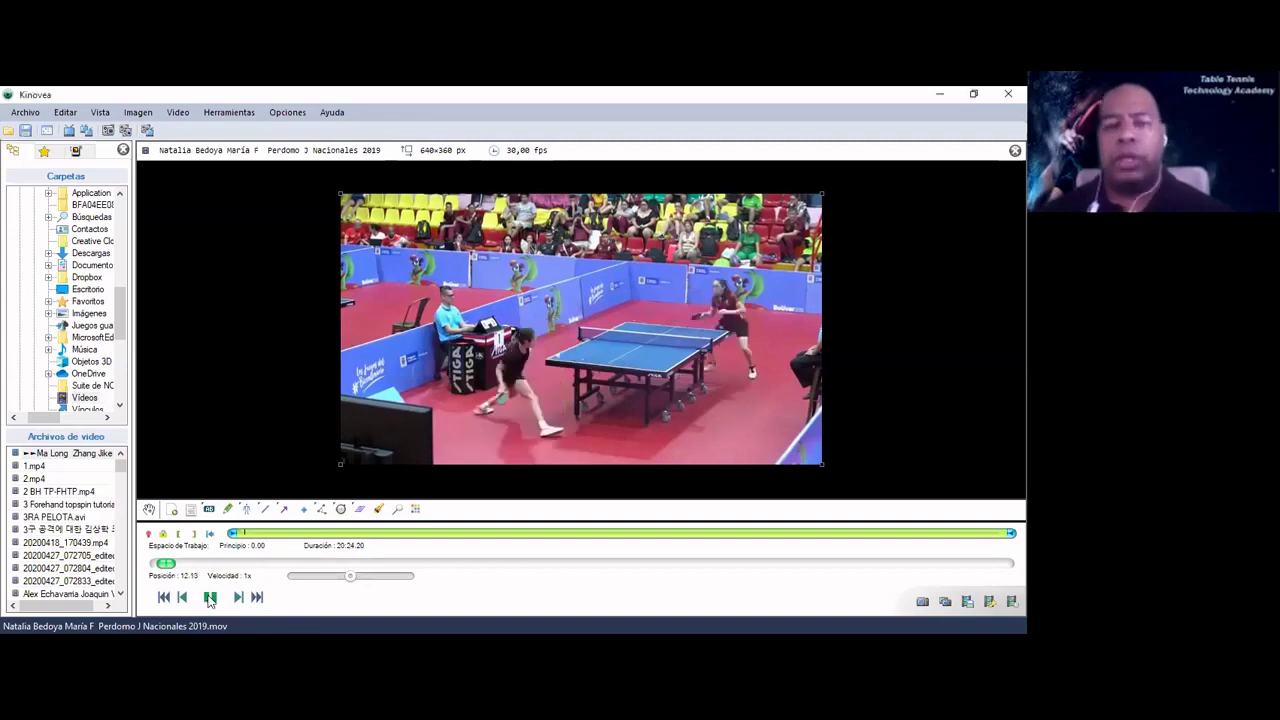
pyautogui.press('space')
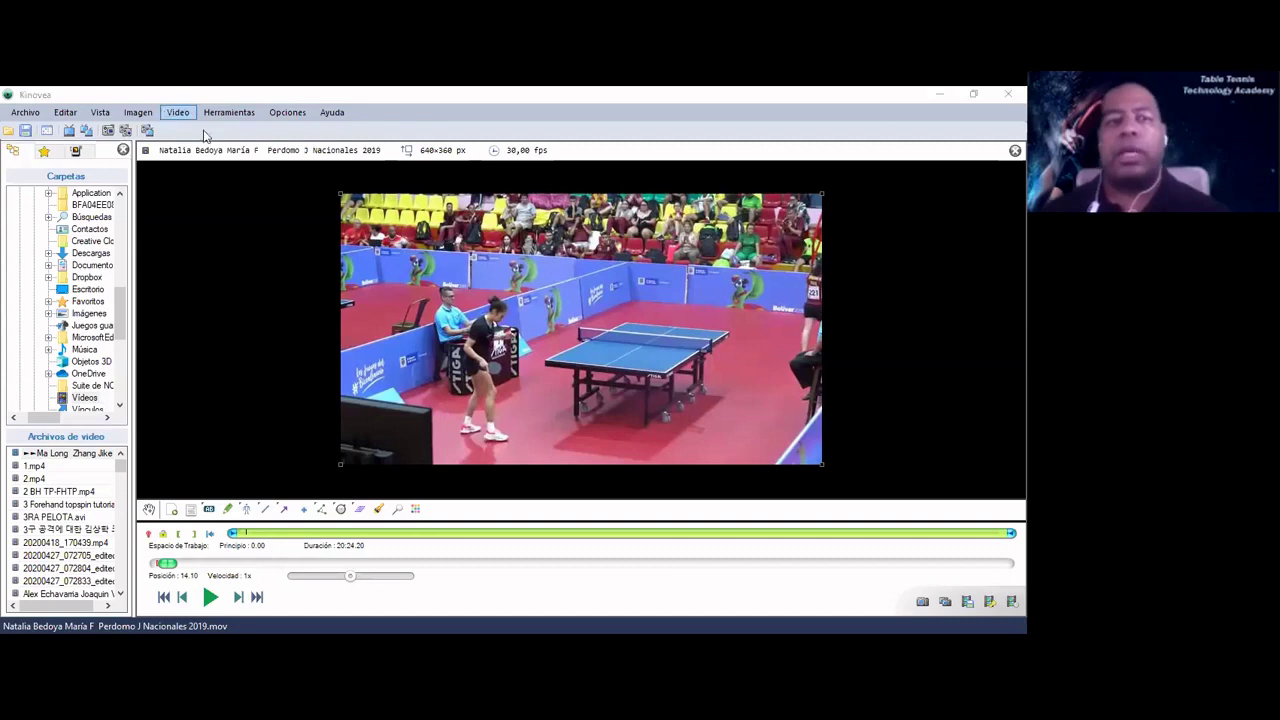
# Step: Set the video to 60 frames per second in the video speed configuration
pyautogui.click(178, 112)
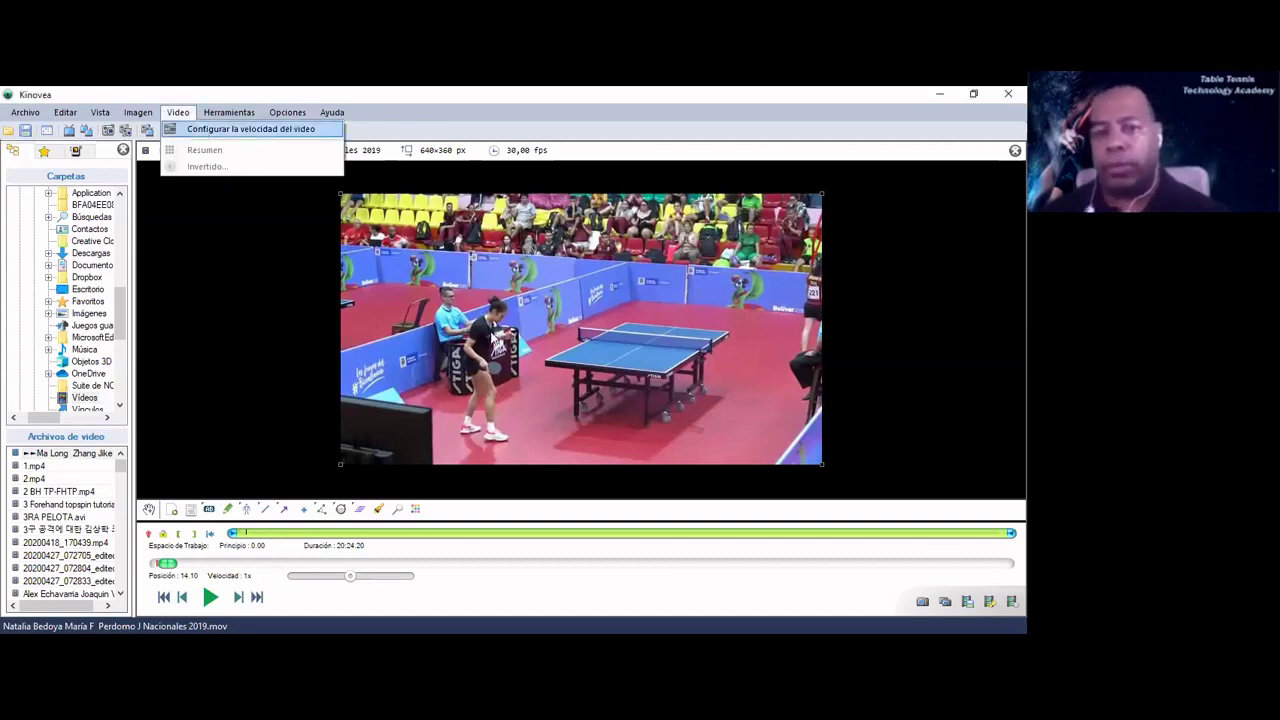
pyautogui.press('Return')
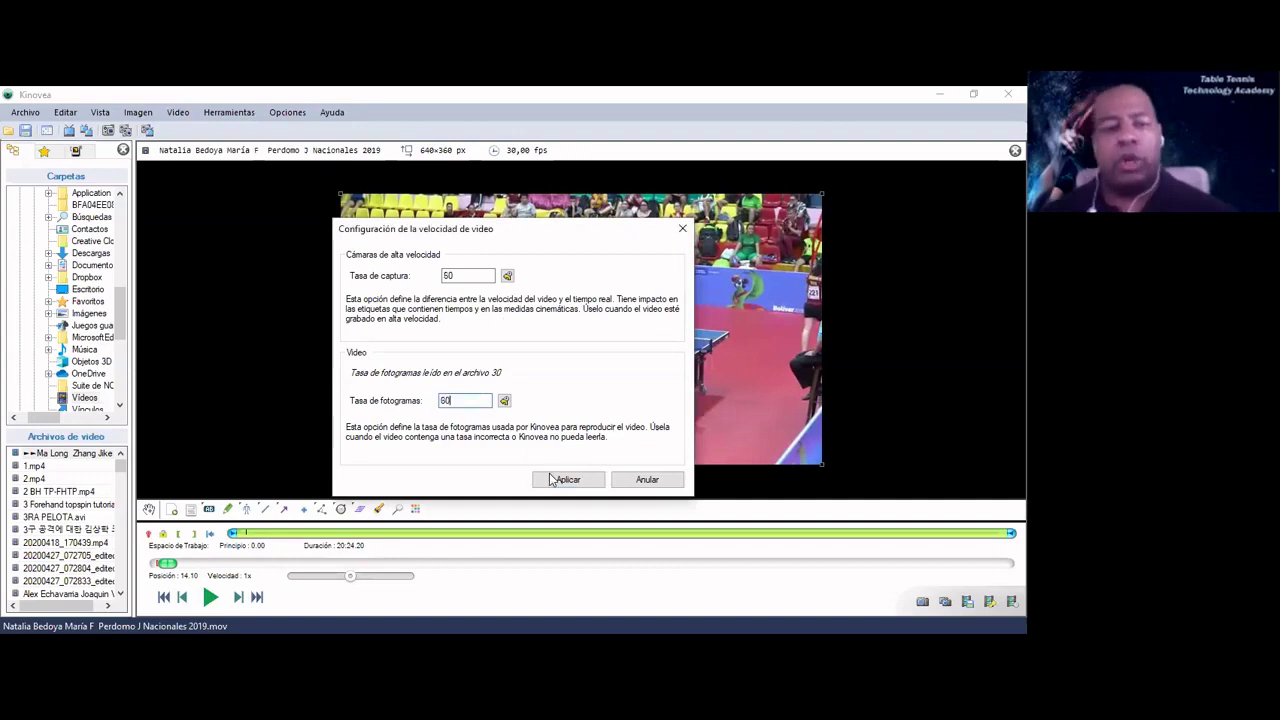
pyautogui.click(556, 480)
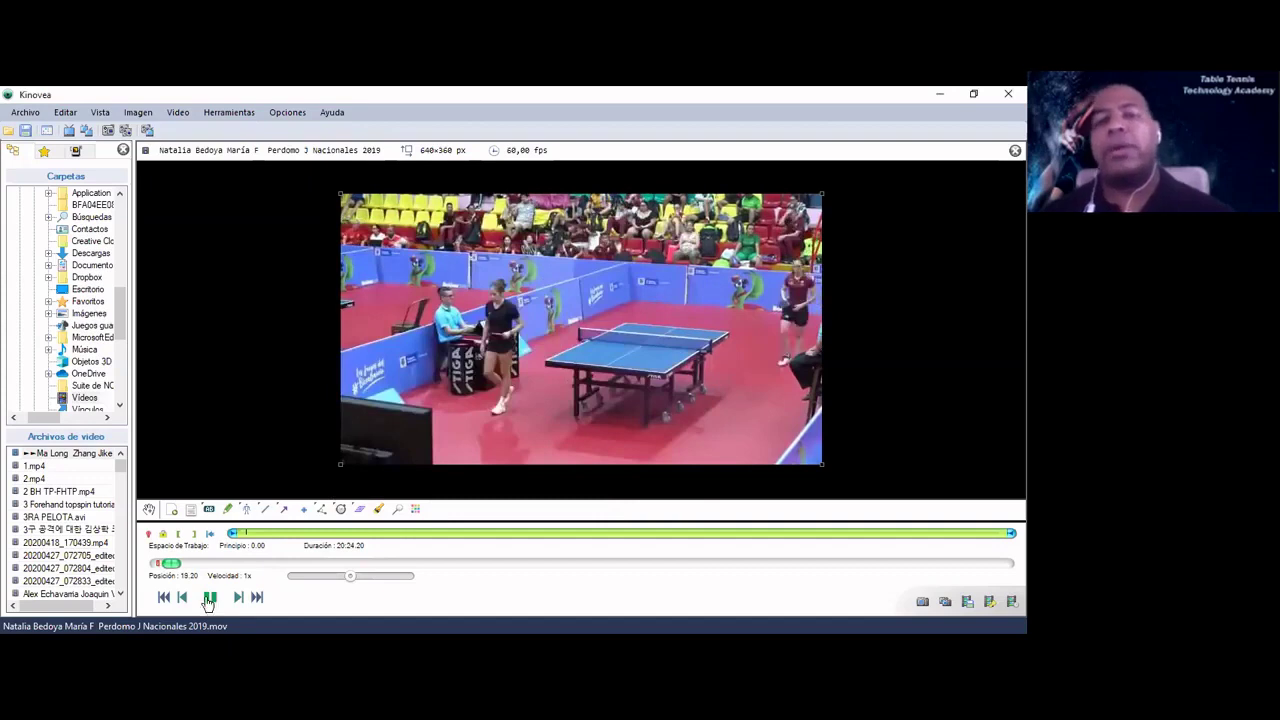
# Step: Pause the match at about 25.13 s and advance frame by frame to about 25.40 s
pyautogui.click(208, 600)
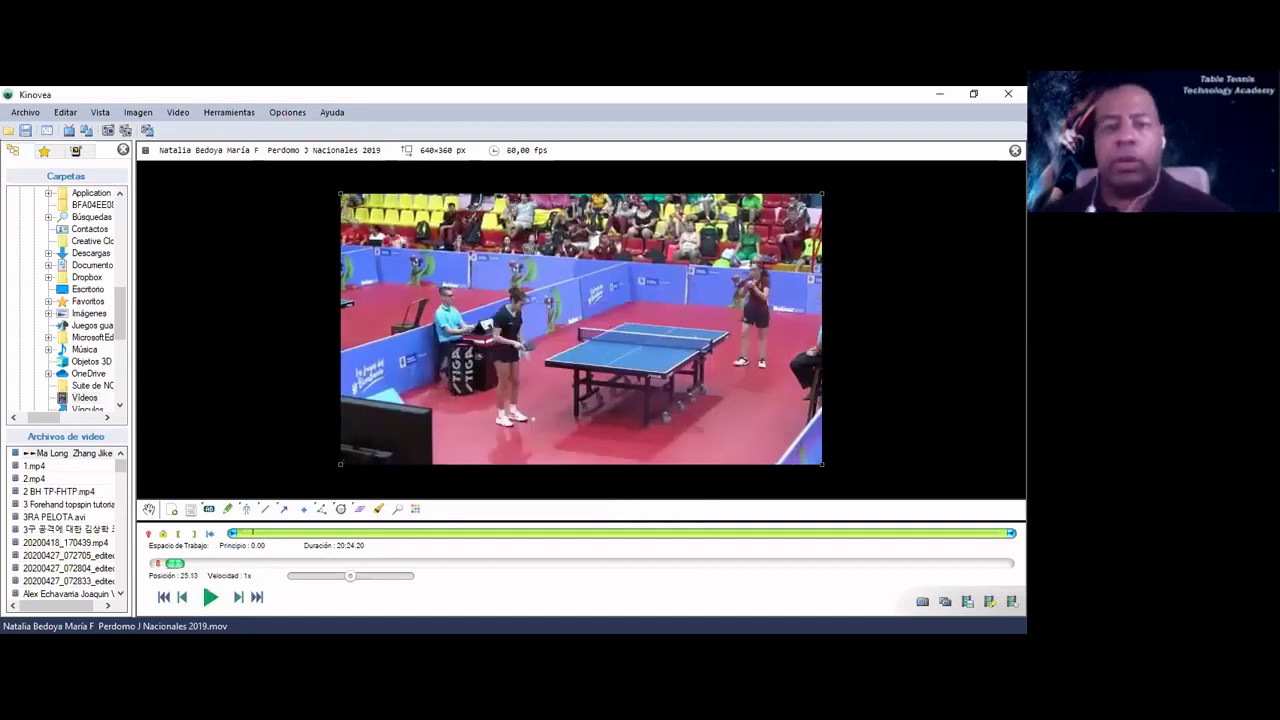
pyautogui.press('Right')
pyautogui.press('Right')
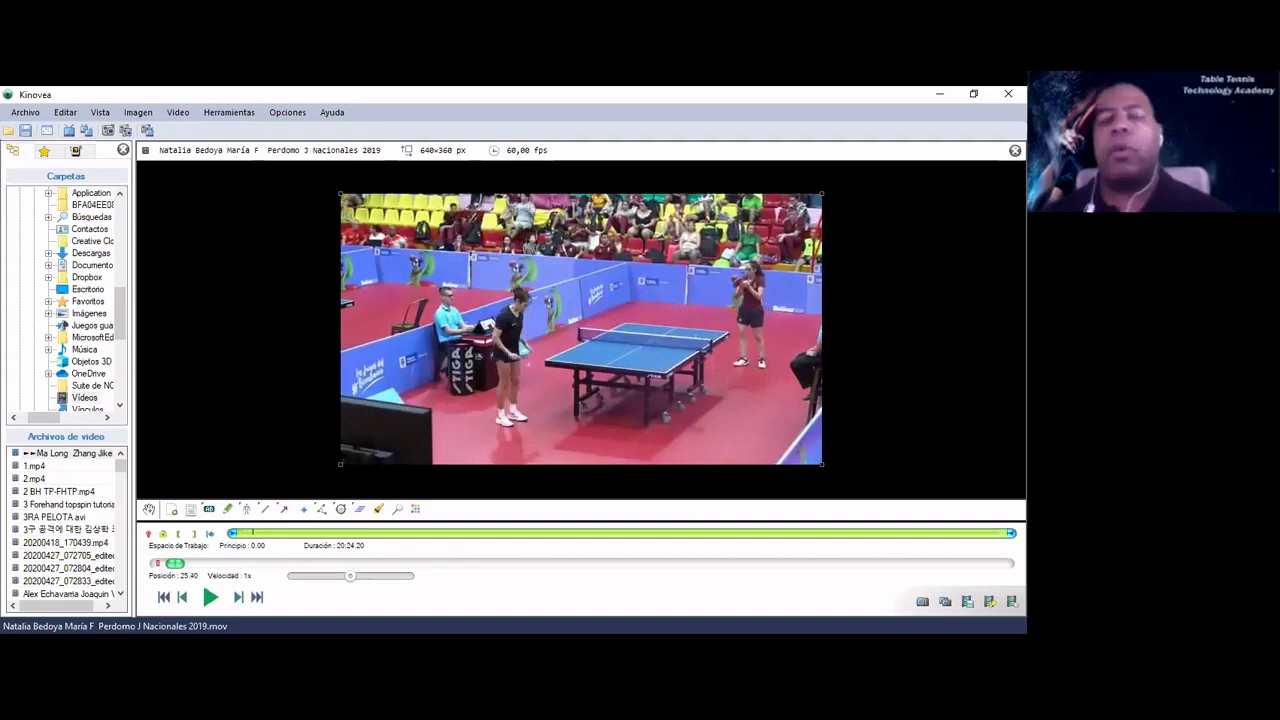
# Step: Advance the match frame by frame from the paused serve to about 27.53 s
pyautogui.press('Right')
pyautogui.press('Right')
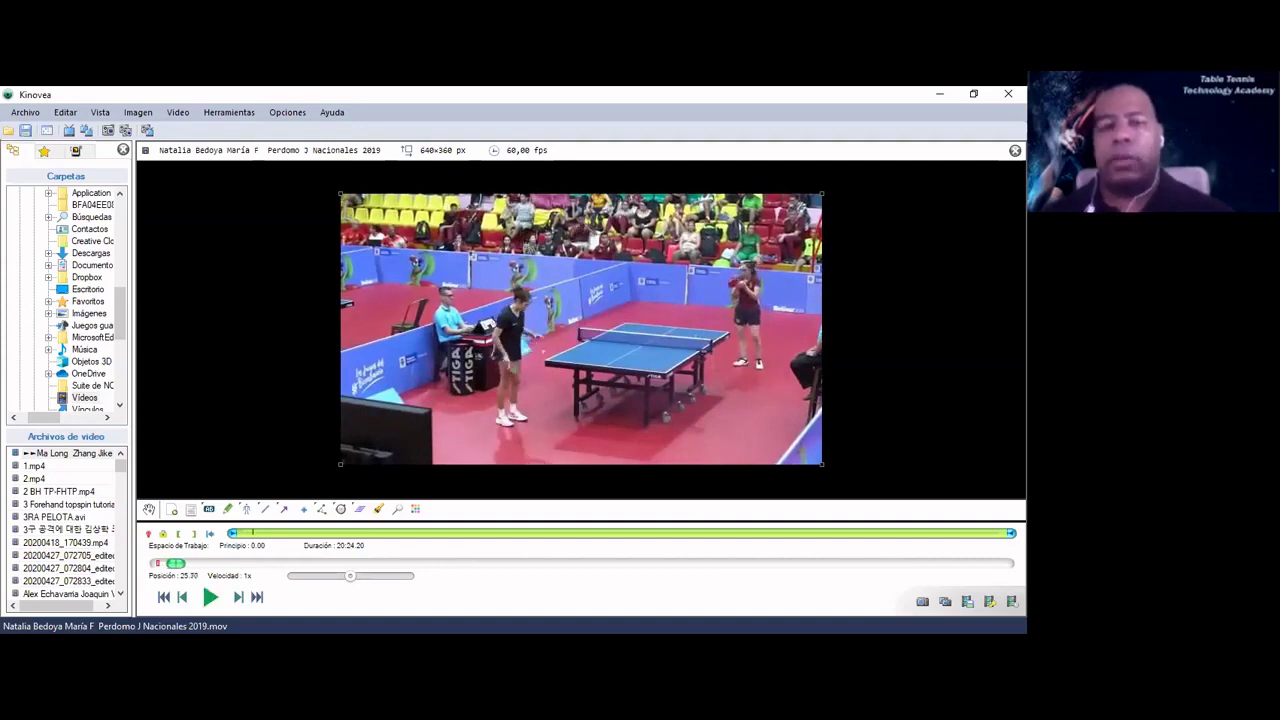
pyautogui.press('Right')
pyautogui.press('Right')
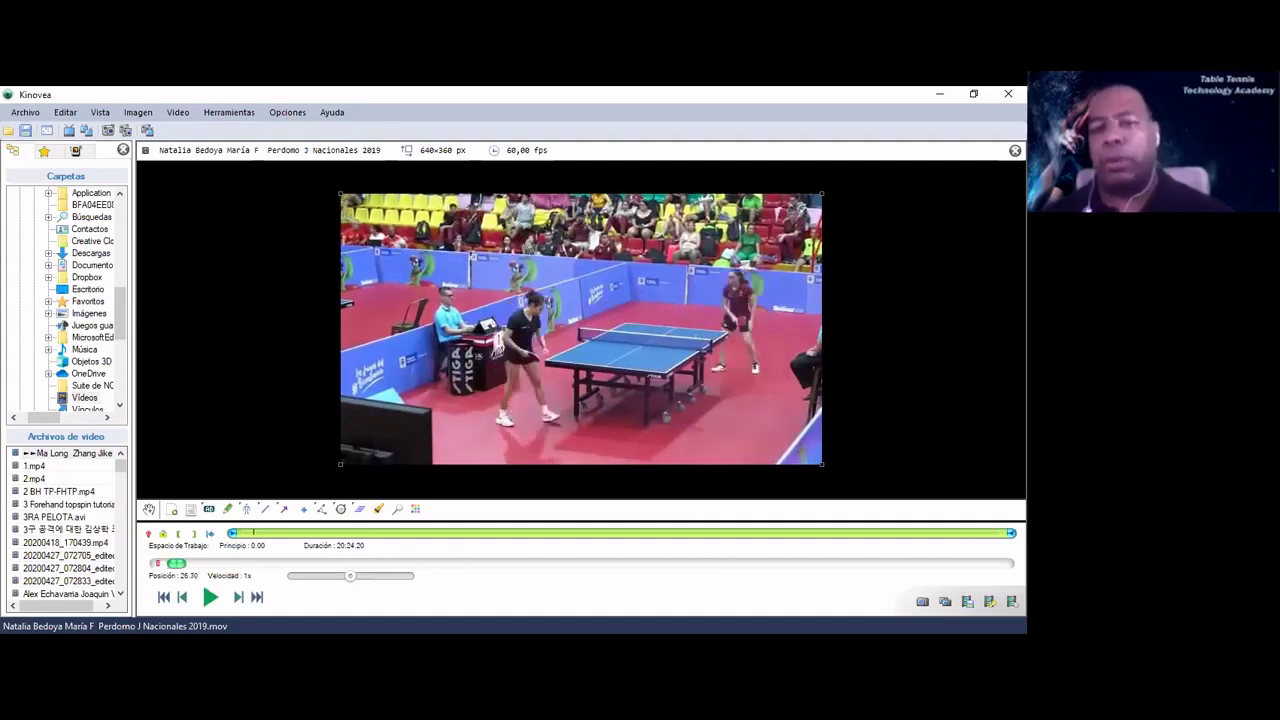
pyautogui.press('Right')
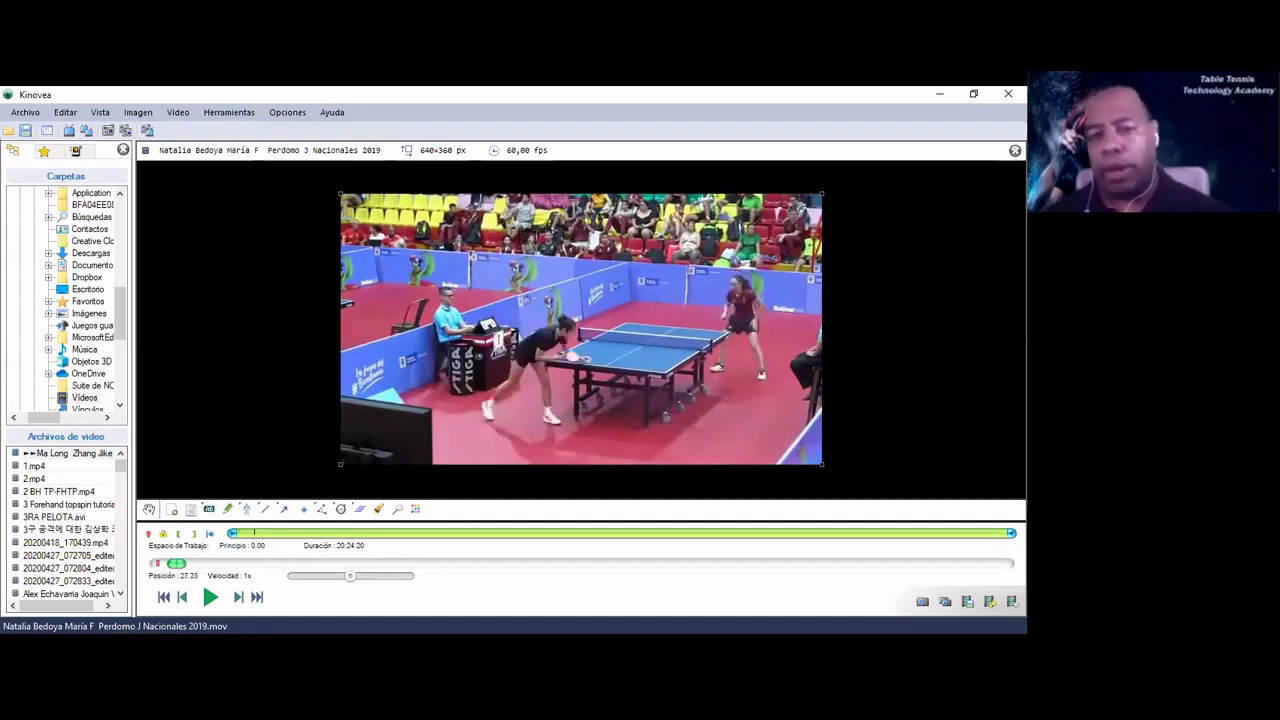
pyautogui.press('Right')
pyautogui.press('Right')
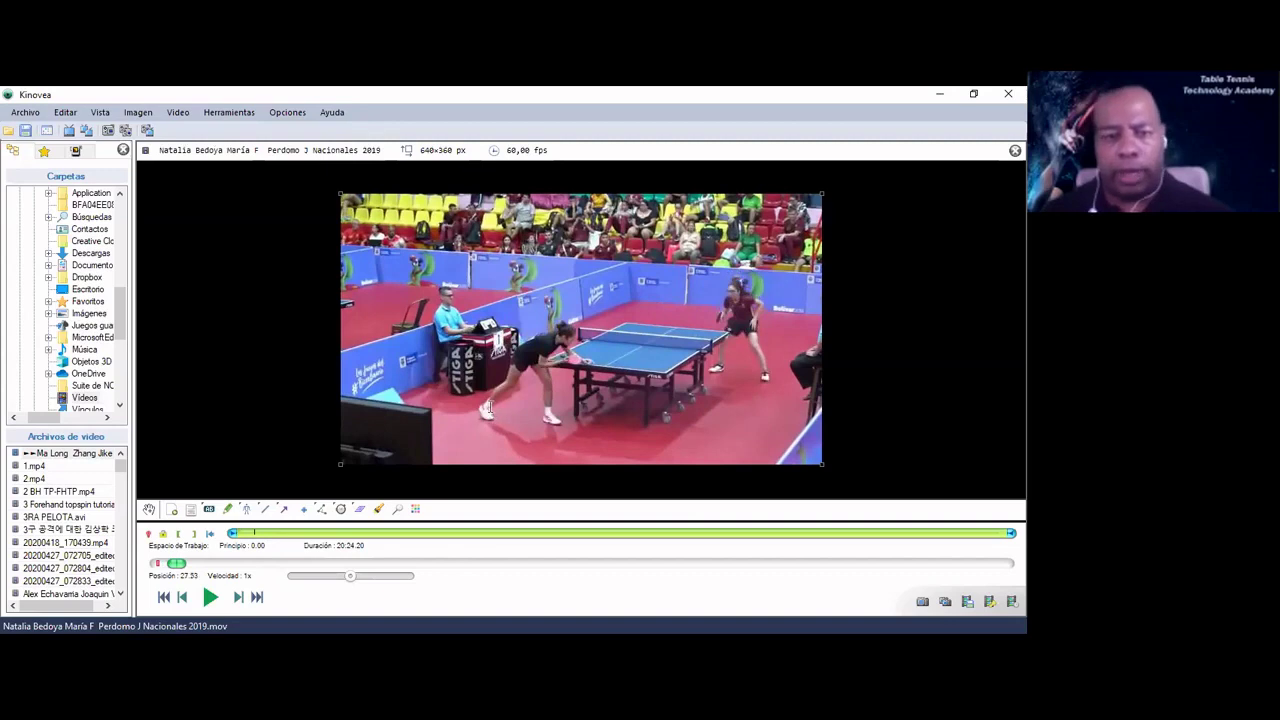
# Step: Set both the capture rate and the video frame rate to 30 in the video speed configuration
pyautogui.click(499, 410)
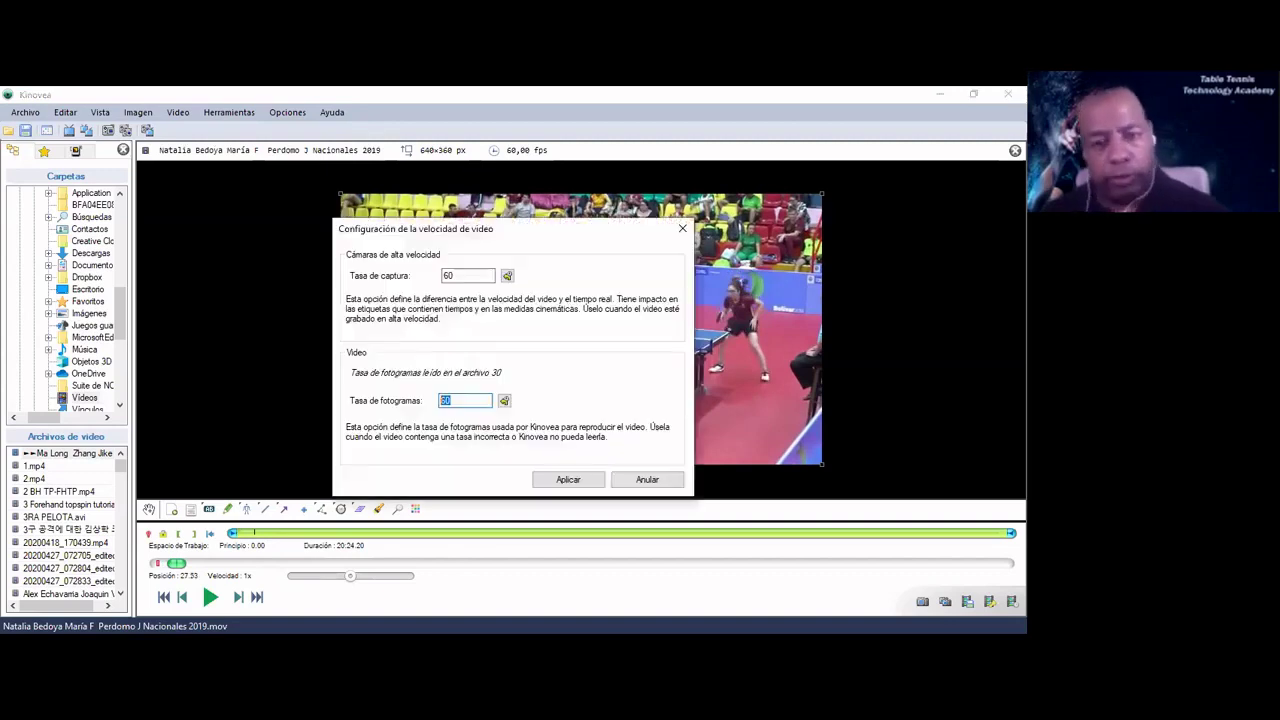
pyautogui.write('3')
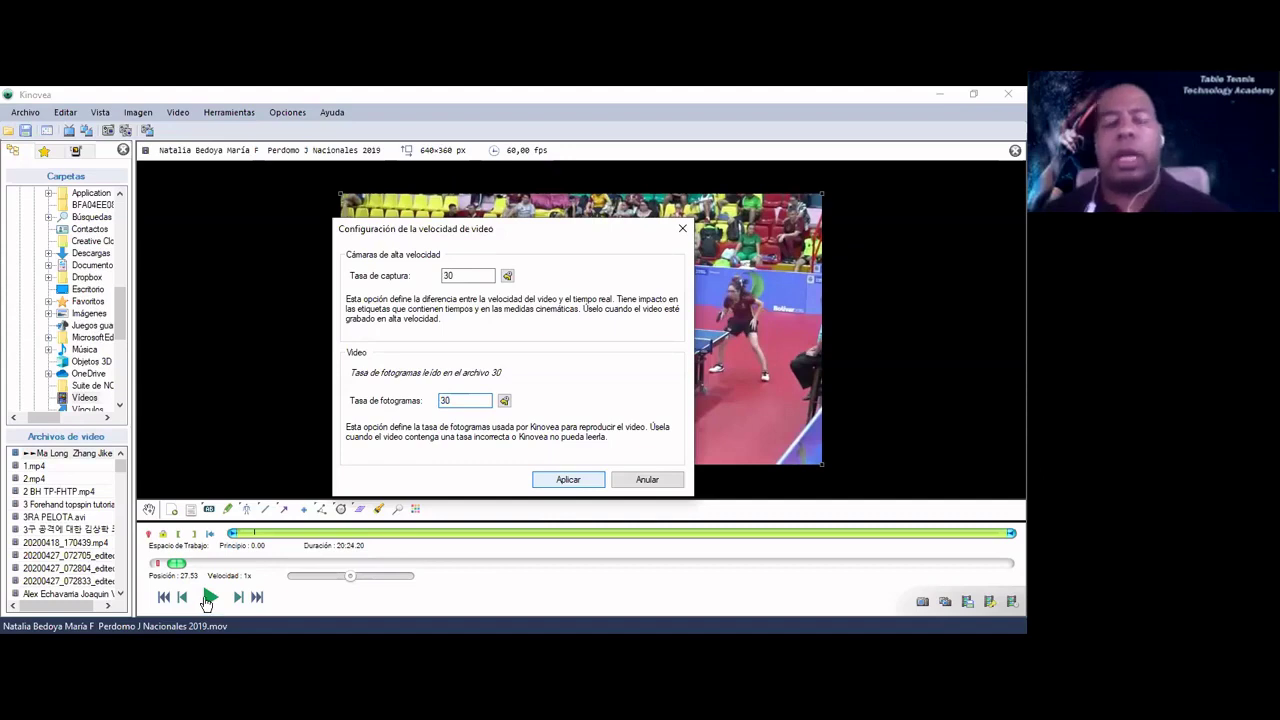
pyautogui.press('Return')
# Step: Play the match, pausing at about 29.93 s and again at about 32.53 s
pyautogui.click(208, 597)
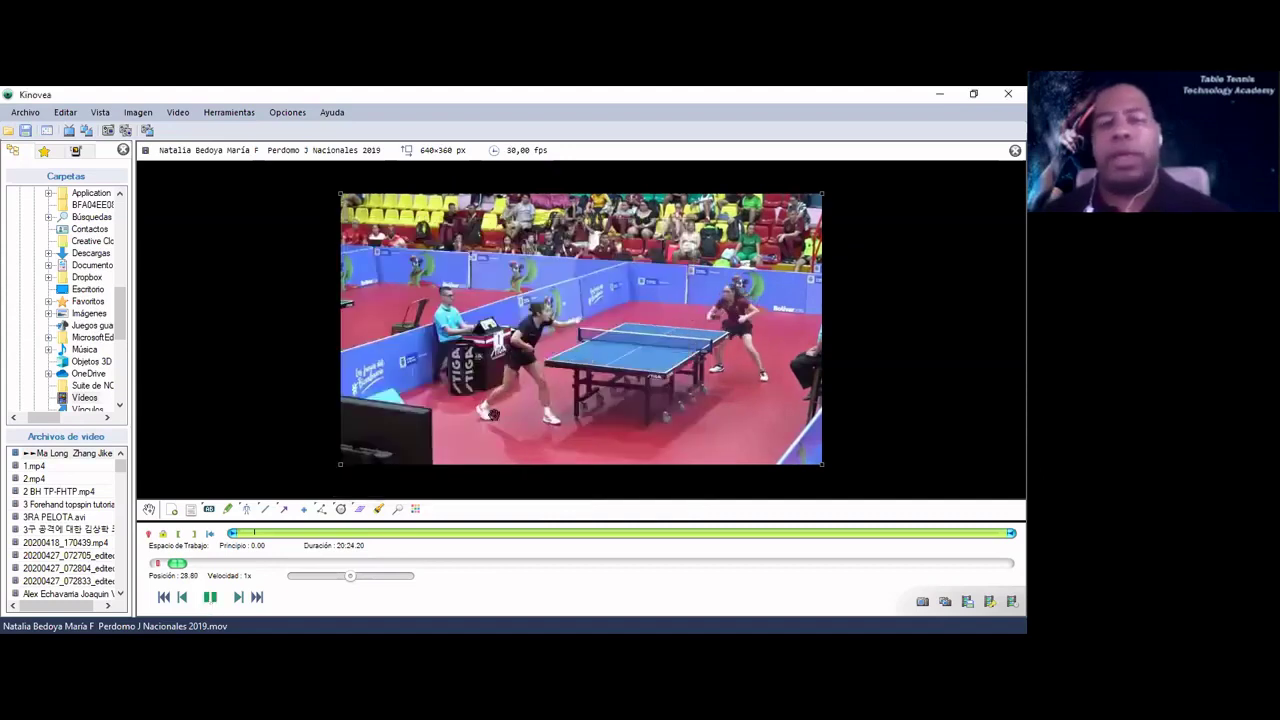
pyautogui.press('space')
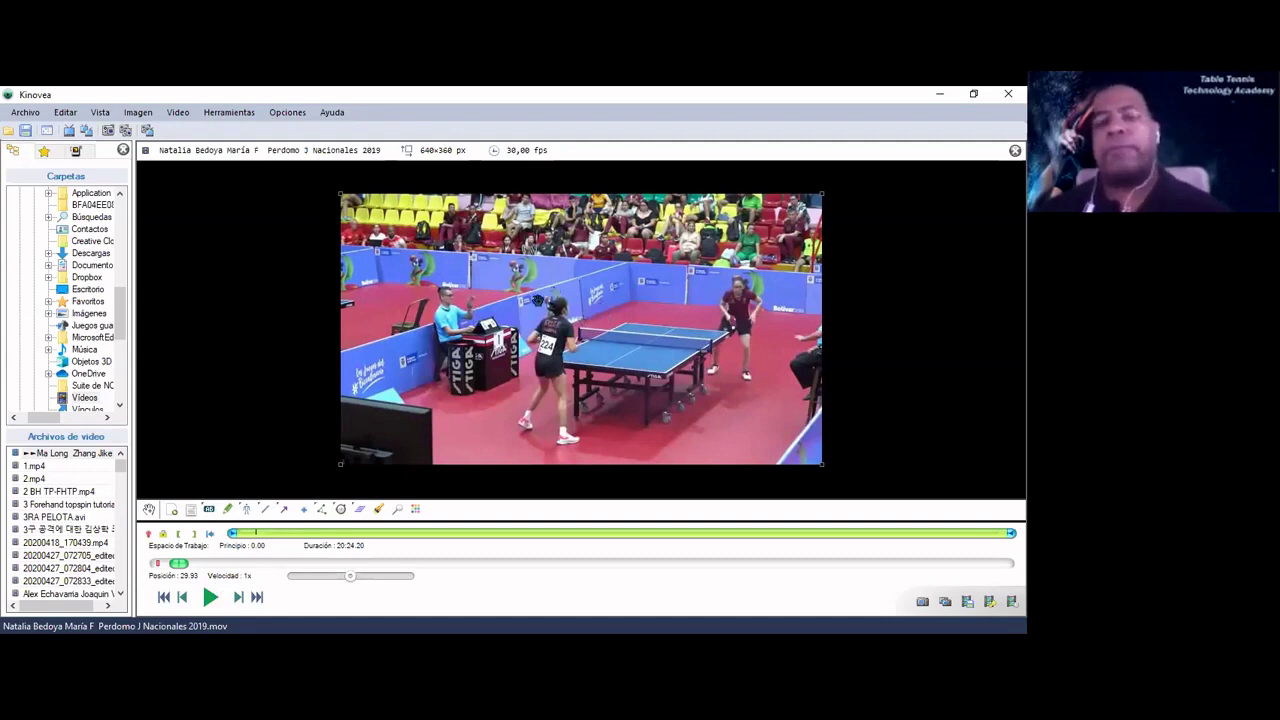
pyautogui.click(209, 598)
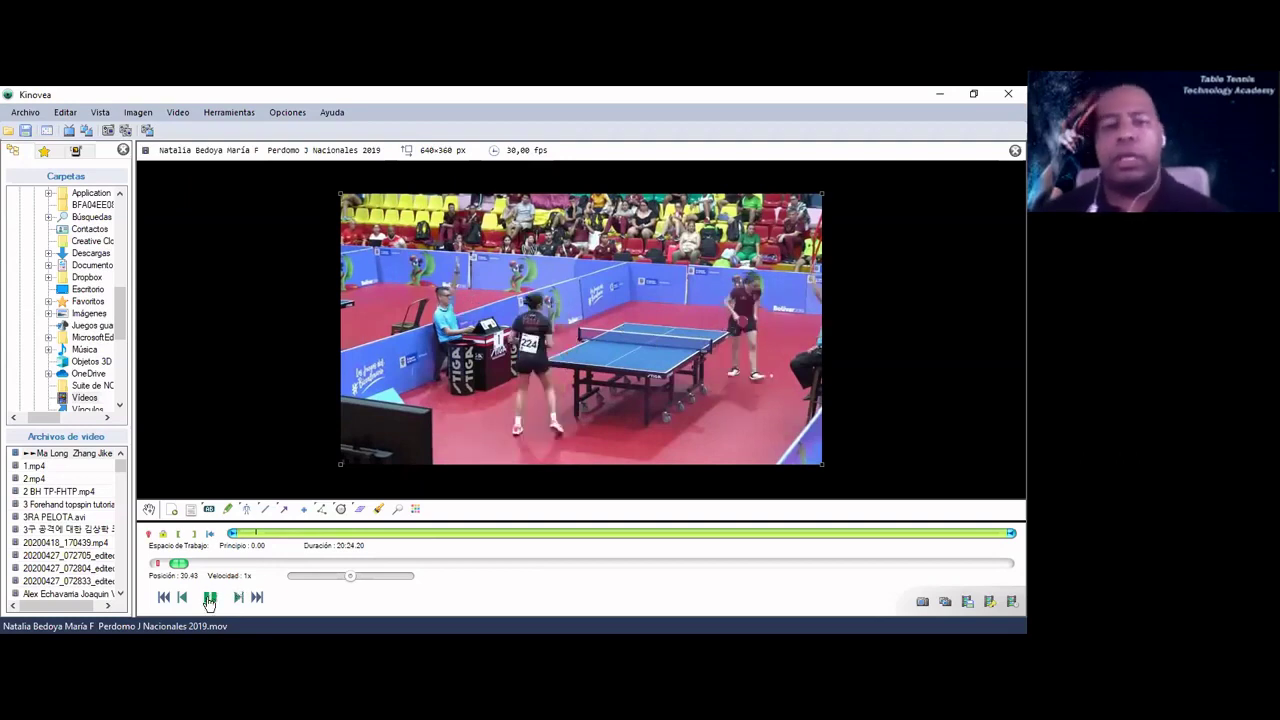
pyautogui.click(209, 598)
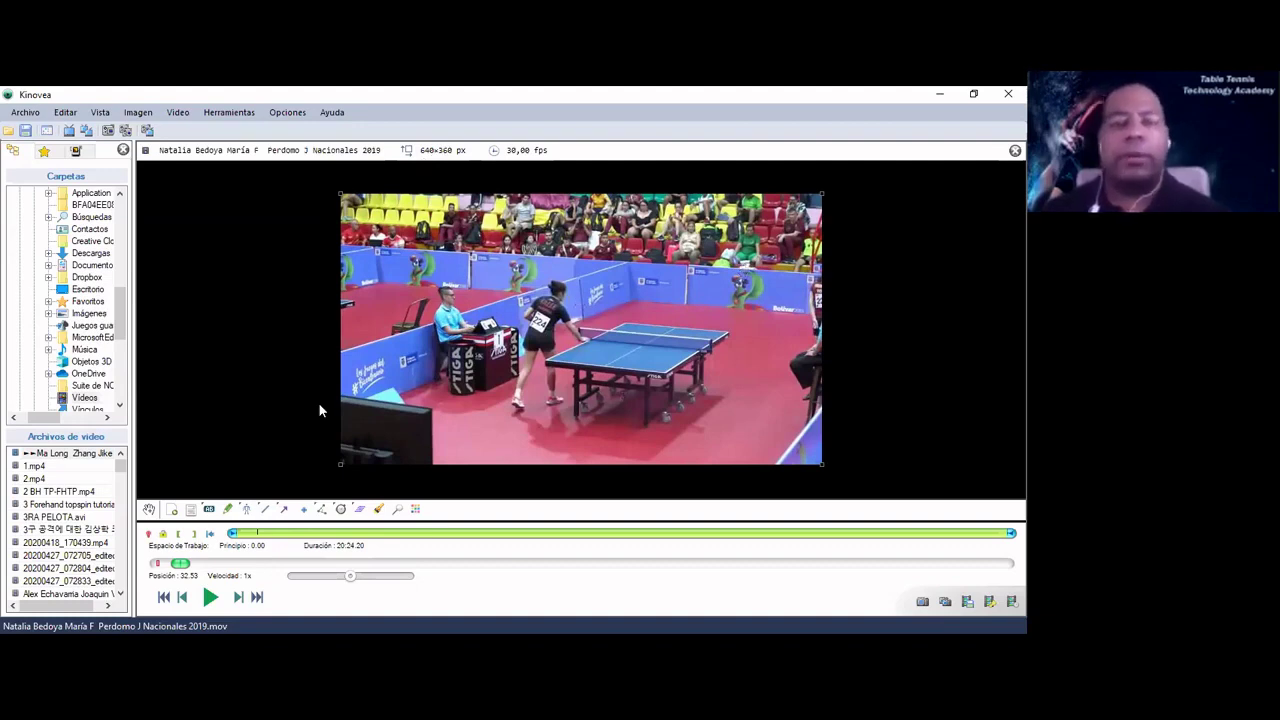
pyautogui.click(136, 113)
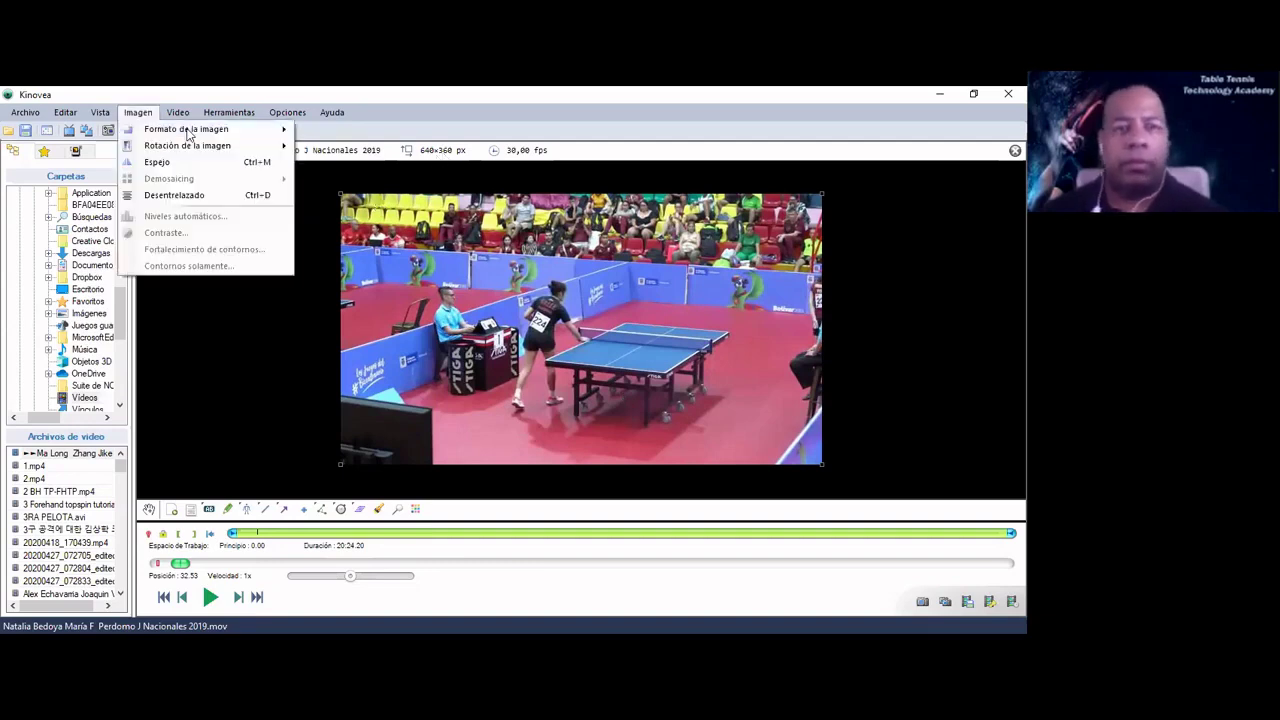
pyautogui.moveTo(192, 131)
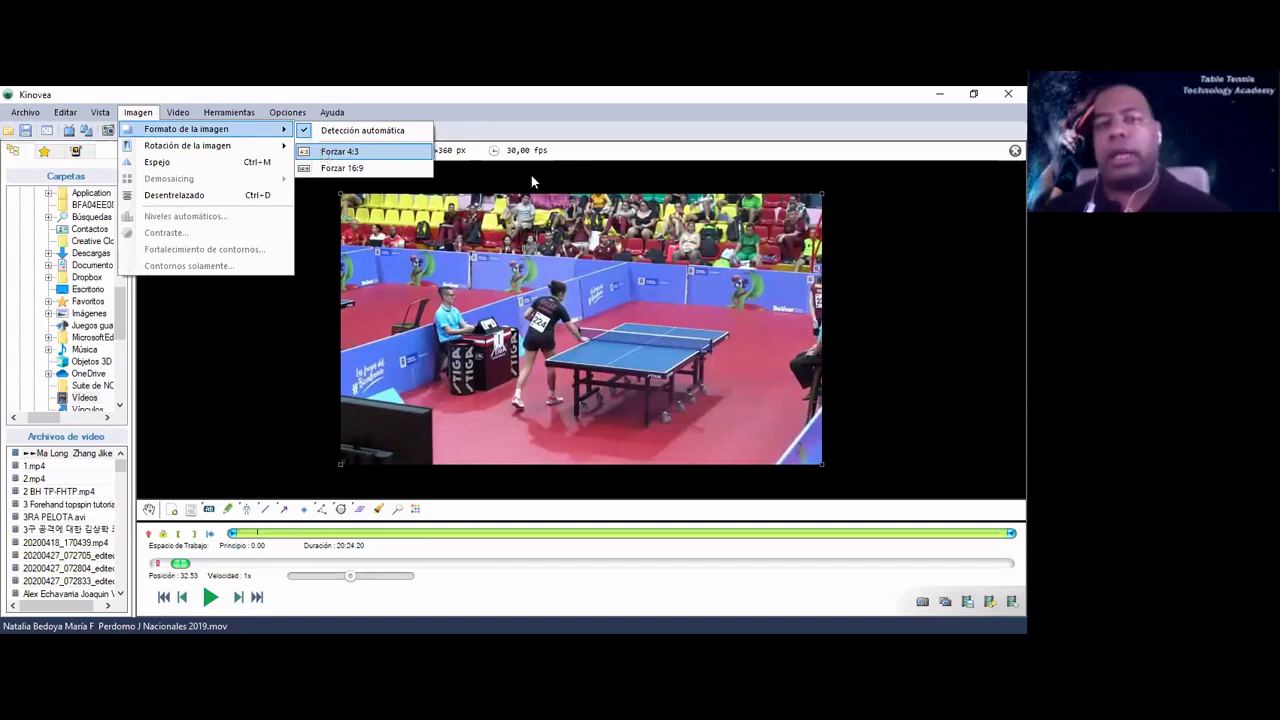
pyautogui.click(428, 155)
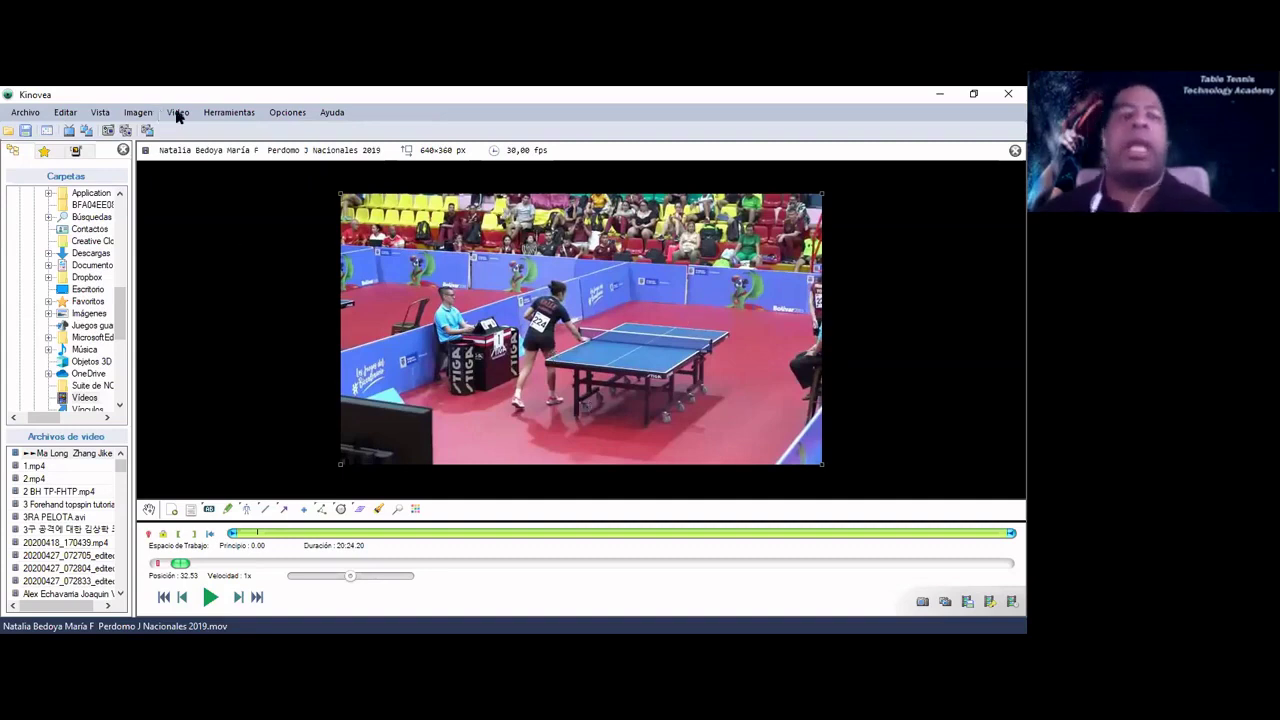
pyautogui.click(262, 252)
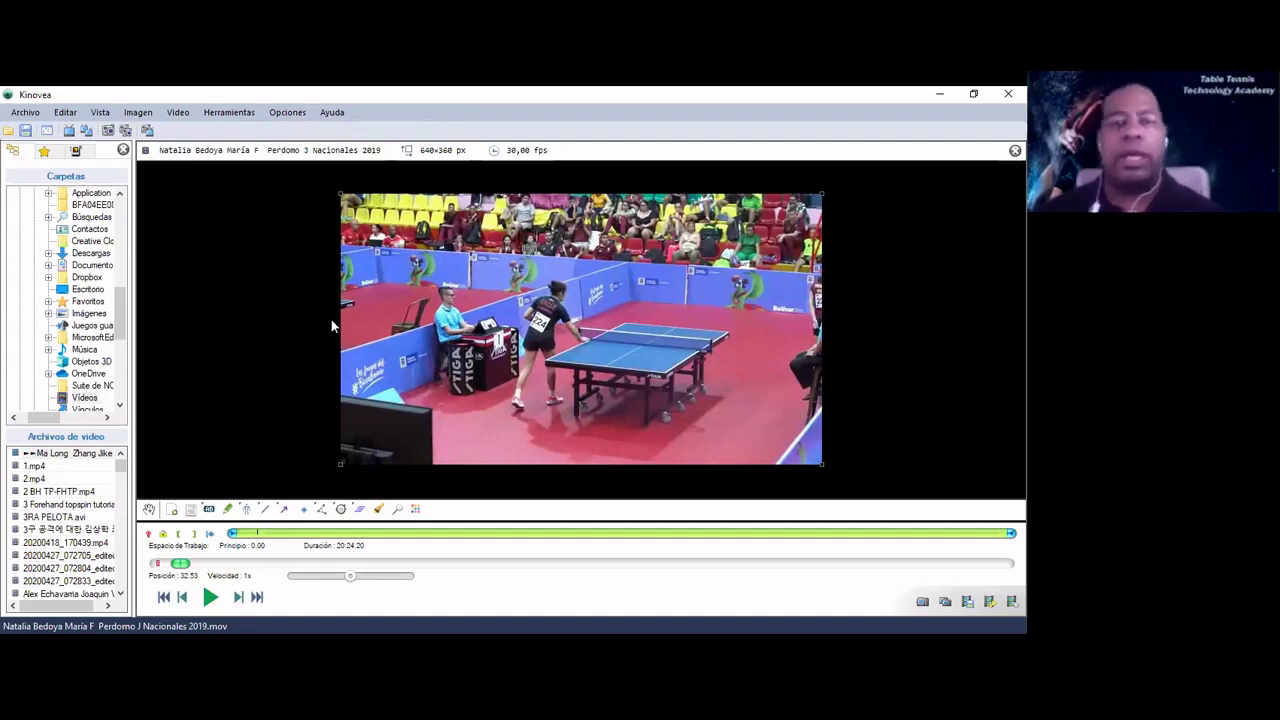
# Step: Try rotating the image 90° counterclockwise and 90° clockwise, and restore it to no rotation
pyautogui.click(136, 110)
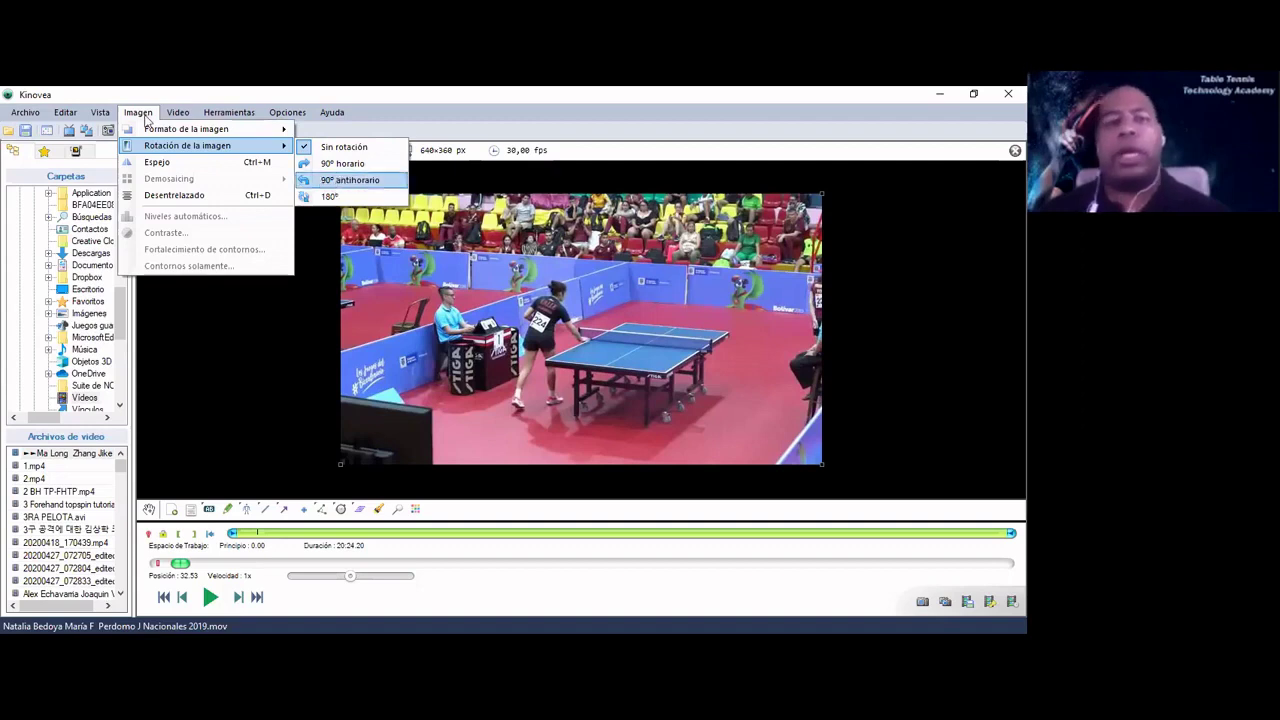
pyautogui.click(341, 180)
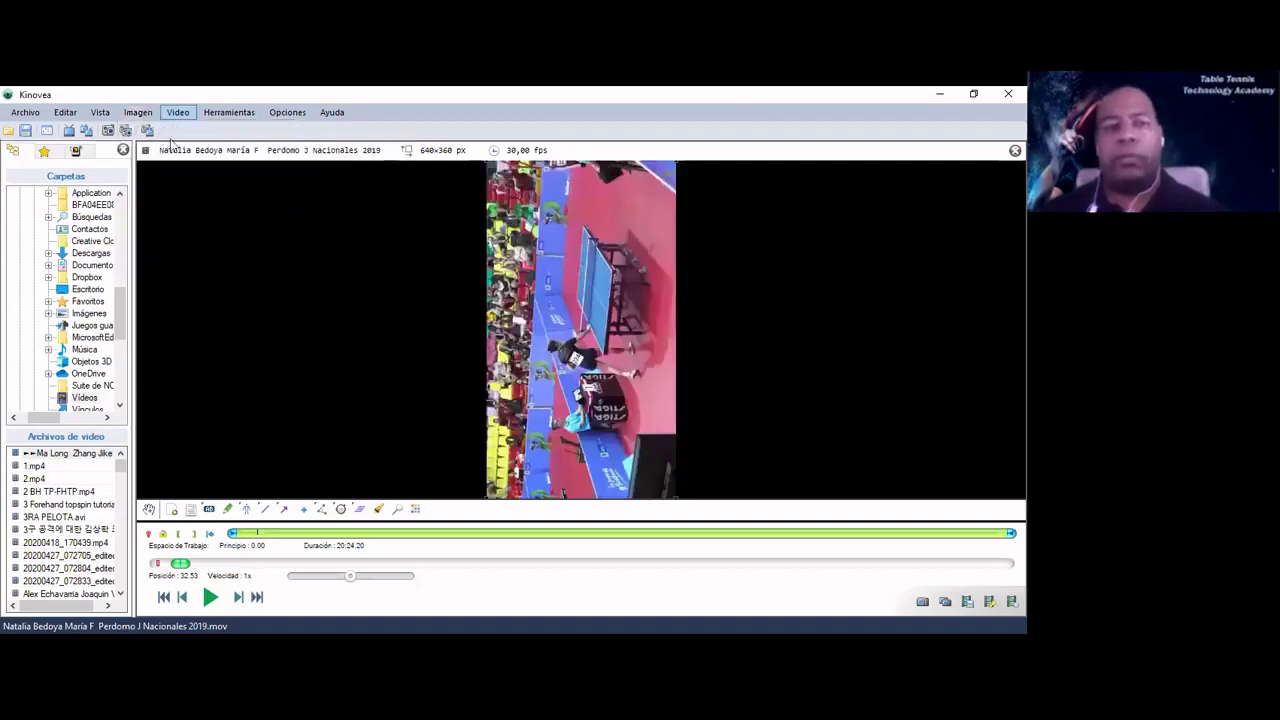
pyautogui.click(140, 113)
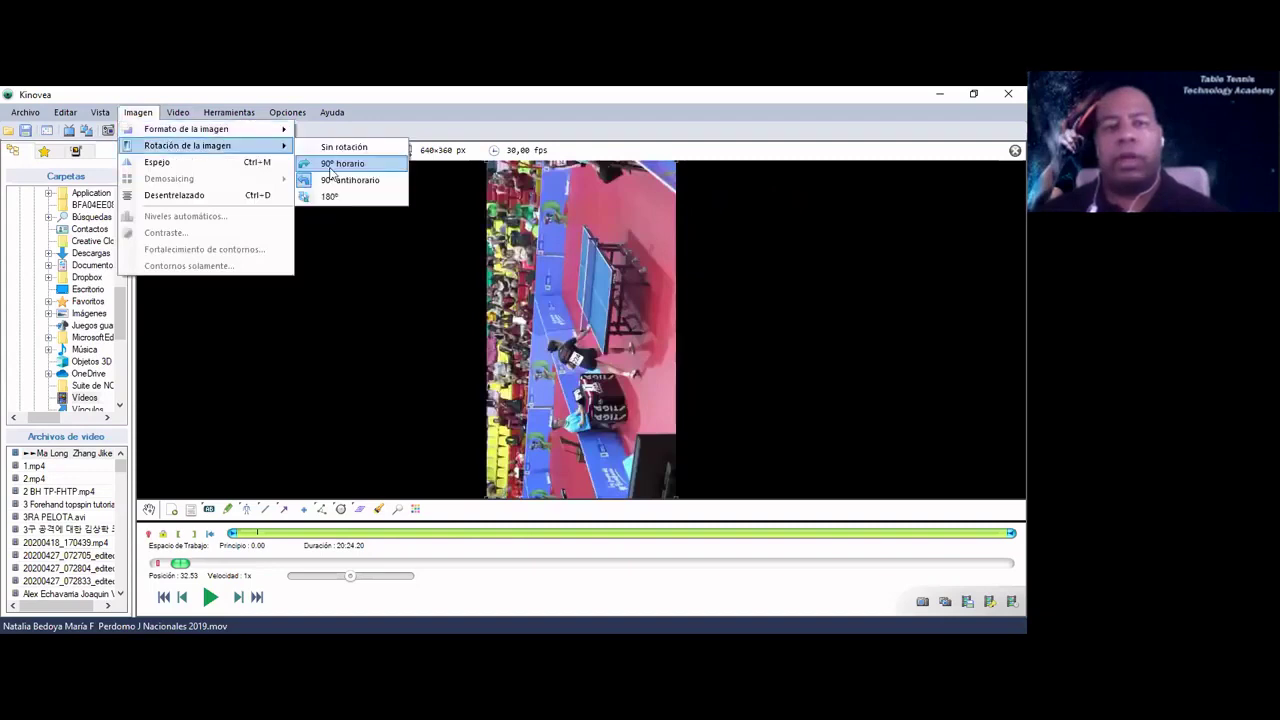
pyautogui.click(152, 117)
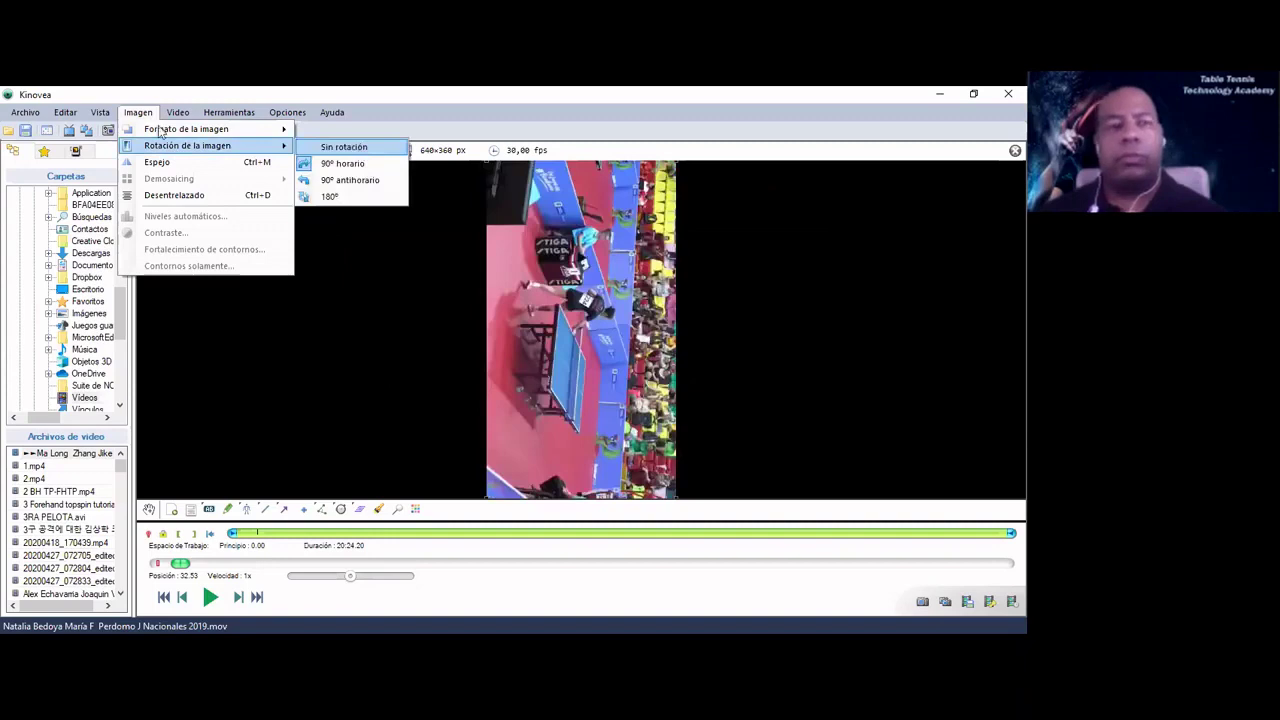
pyautogui.click(343, 147)
# Step: Mirror the video image and switch the mirroring off again
pyautogui.click(138, 112)
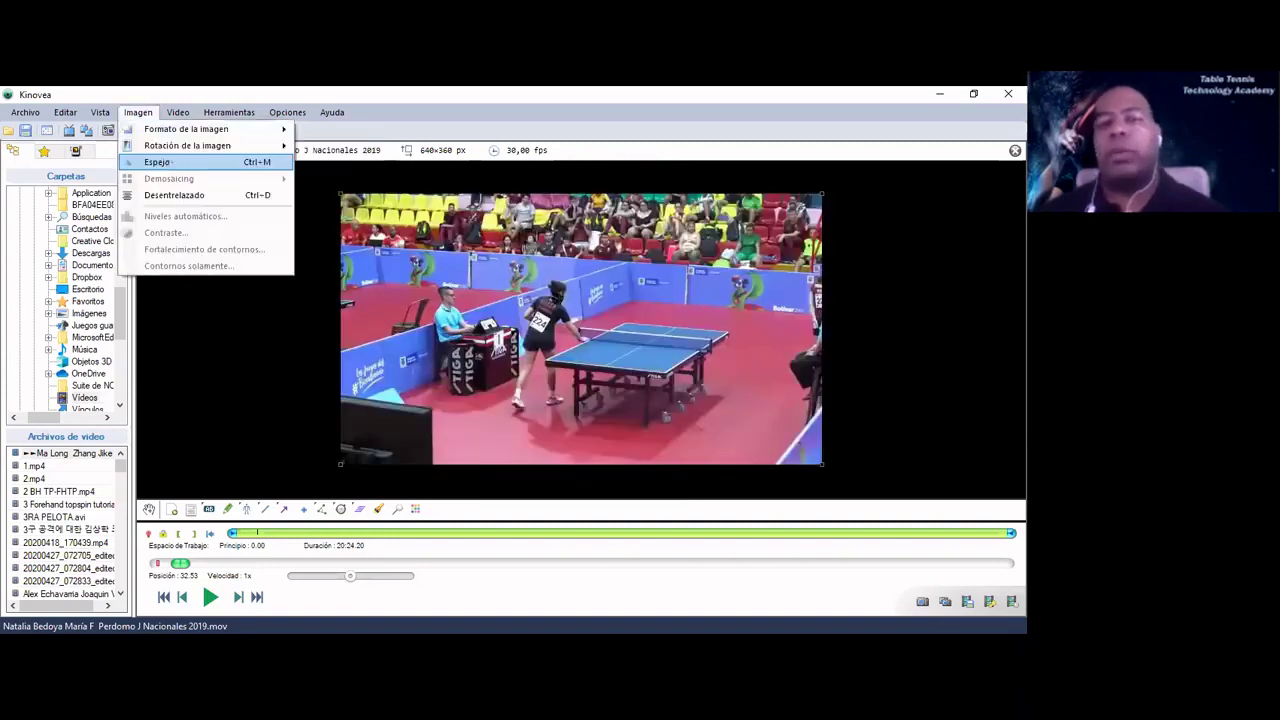
pyautogui.click(157, 162)
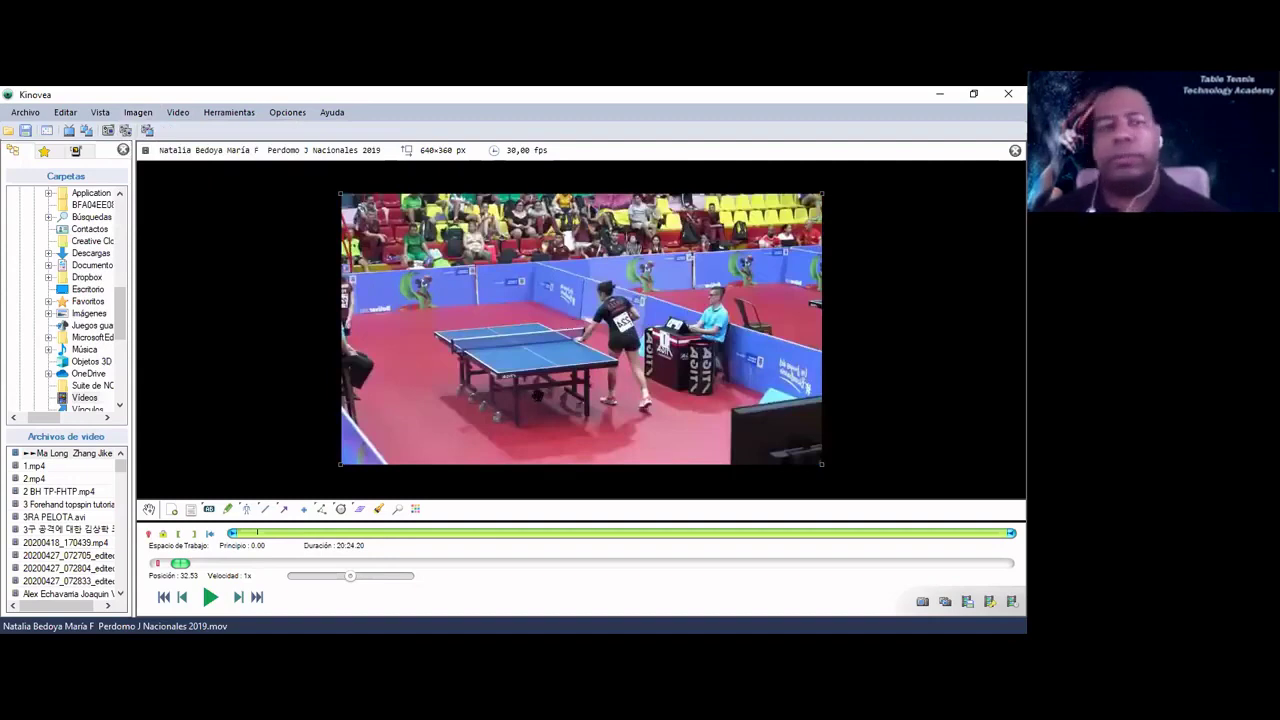
pyautogui.click(139, 112)
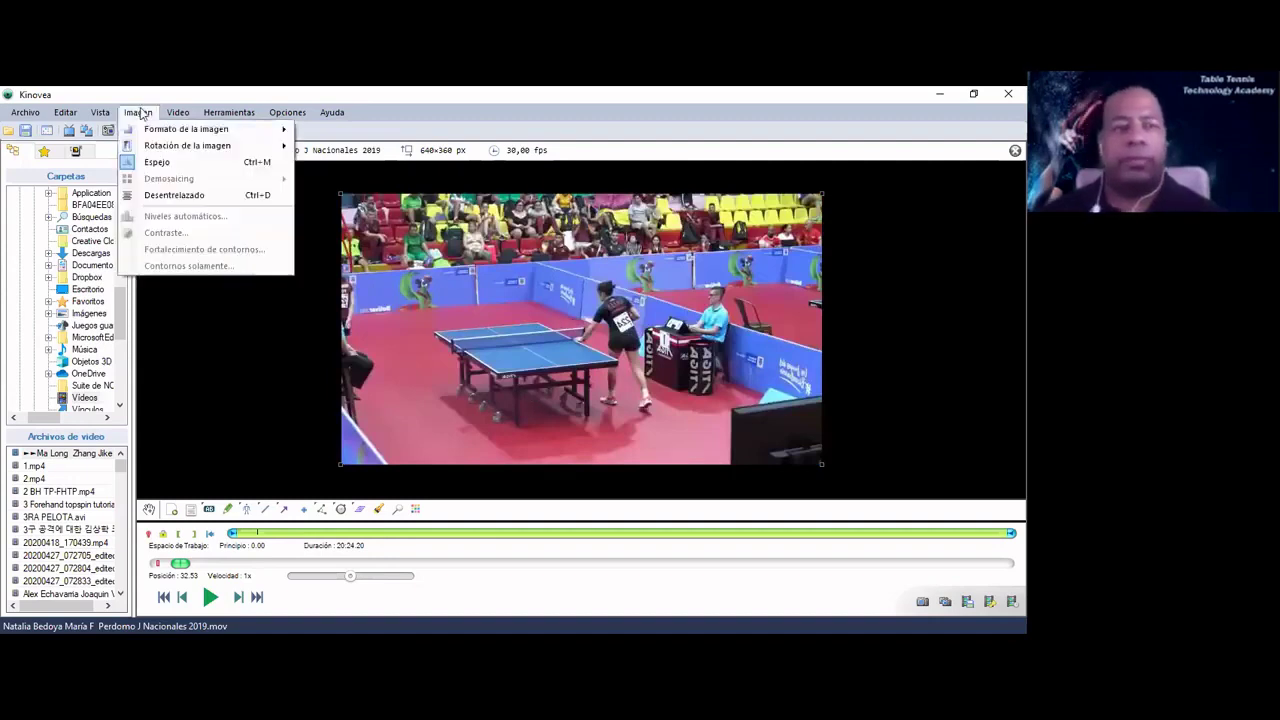
pyautogui.click(150, 163)
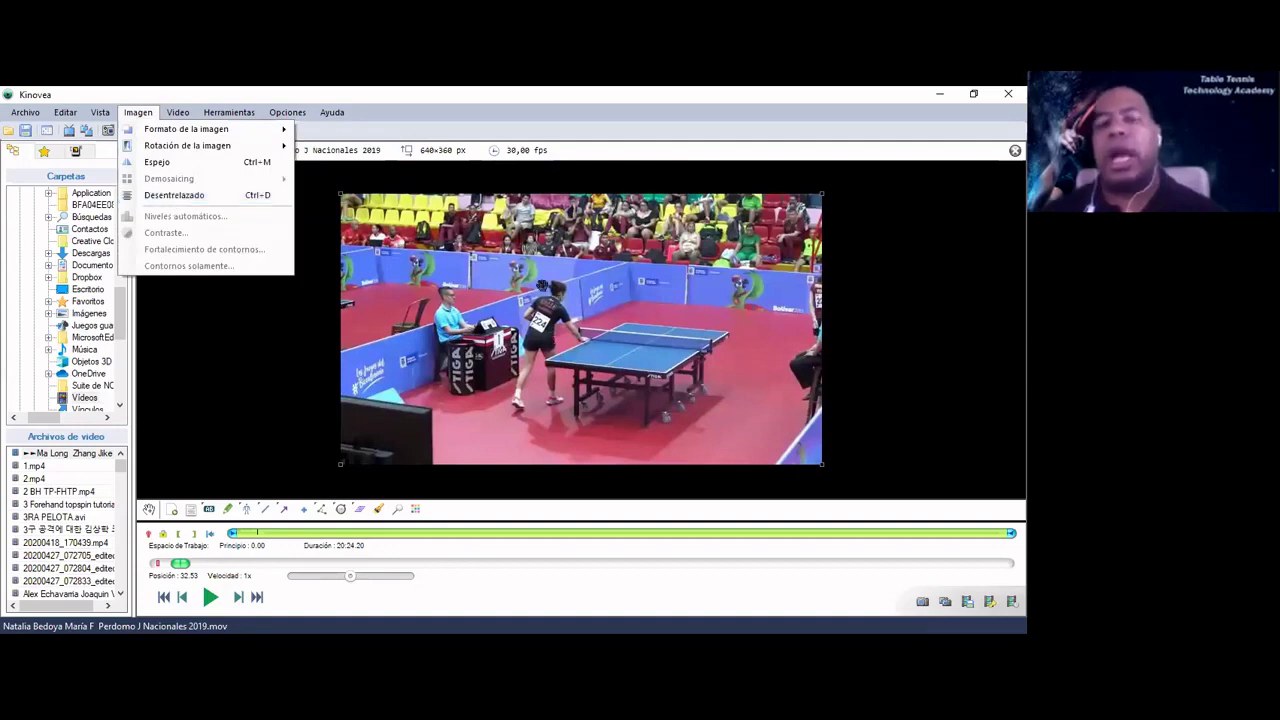
# Step: Step back a few frames to about 32.47 s
pyautogui.click(169, 378)
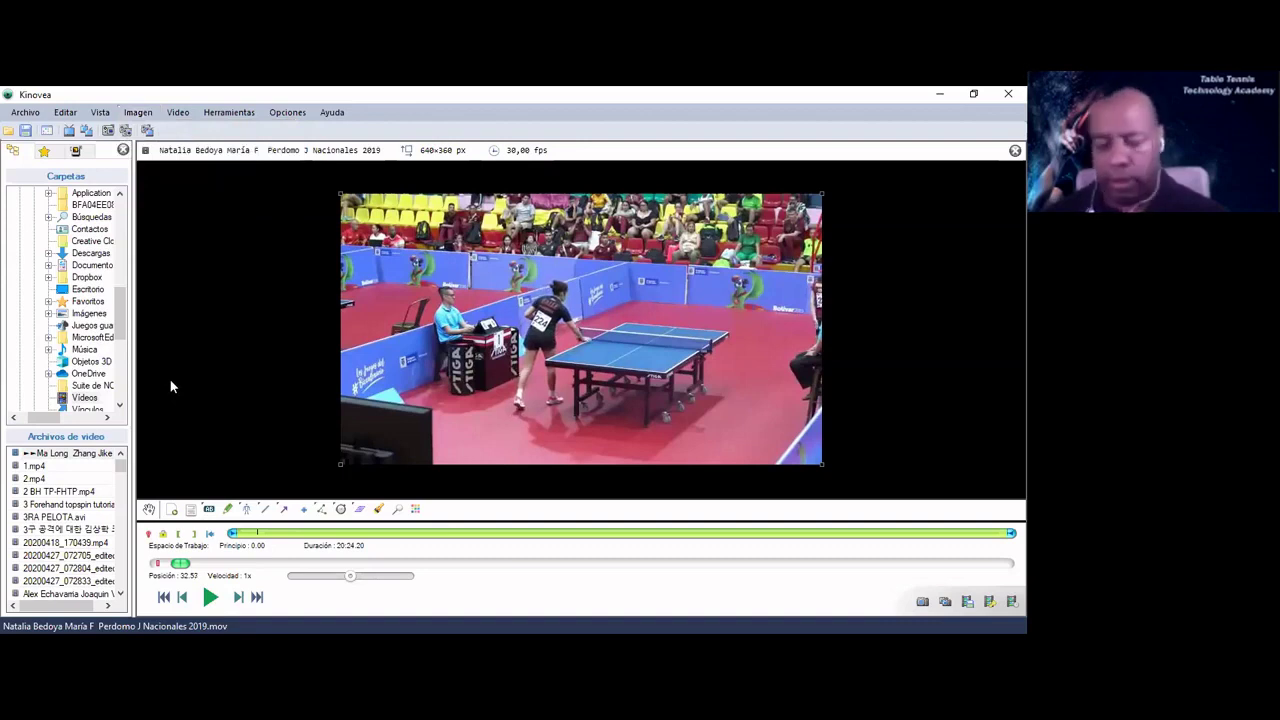
pyautogui.press('Left')
pyautogui.press('Left')
pyautogui.press('Left')
pyautogui.press('Left')
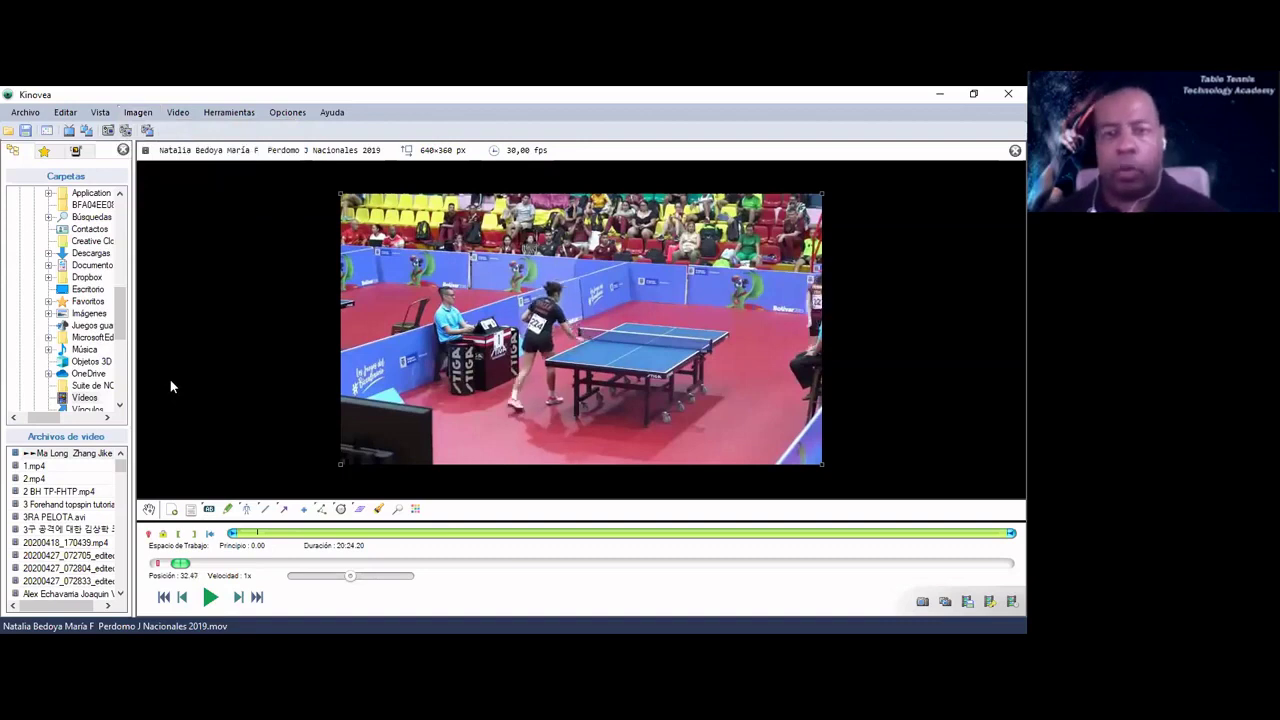
pyautogui.press('Left')
pyautogui.press('Right')
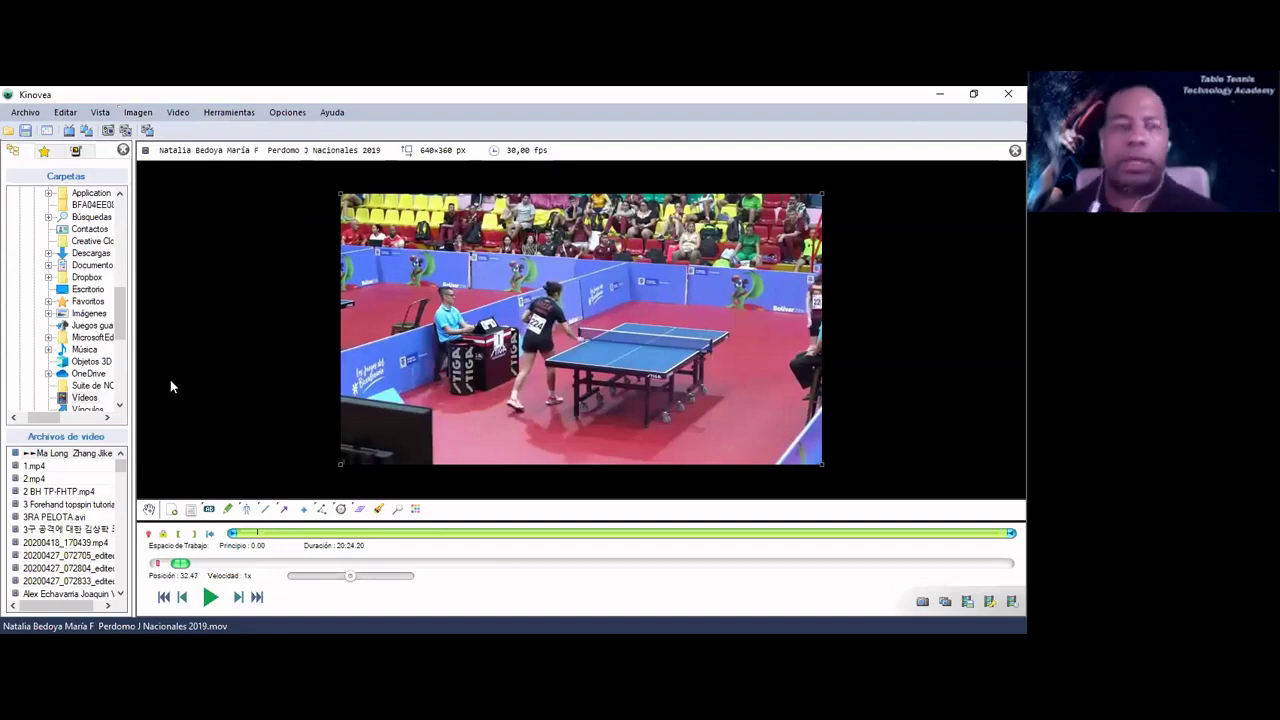
# Step: Turn on deinterlacing for the video and step through the frames to about 32.73 s
pyautogui.click(150, 107)
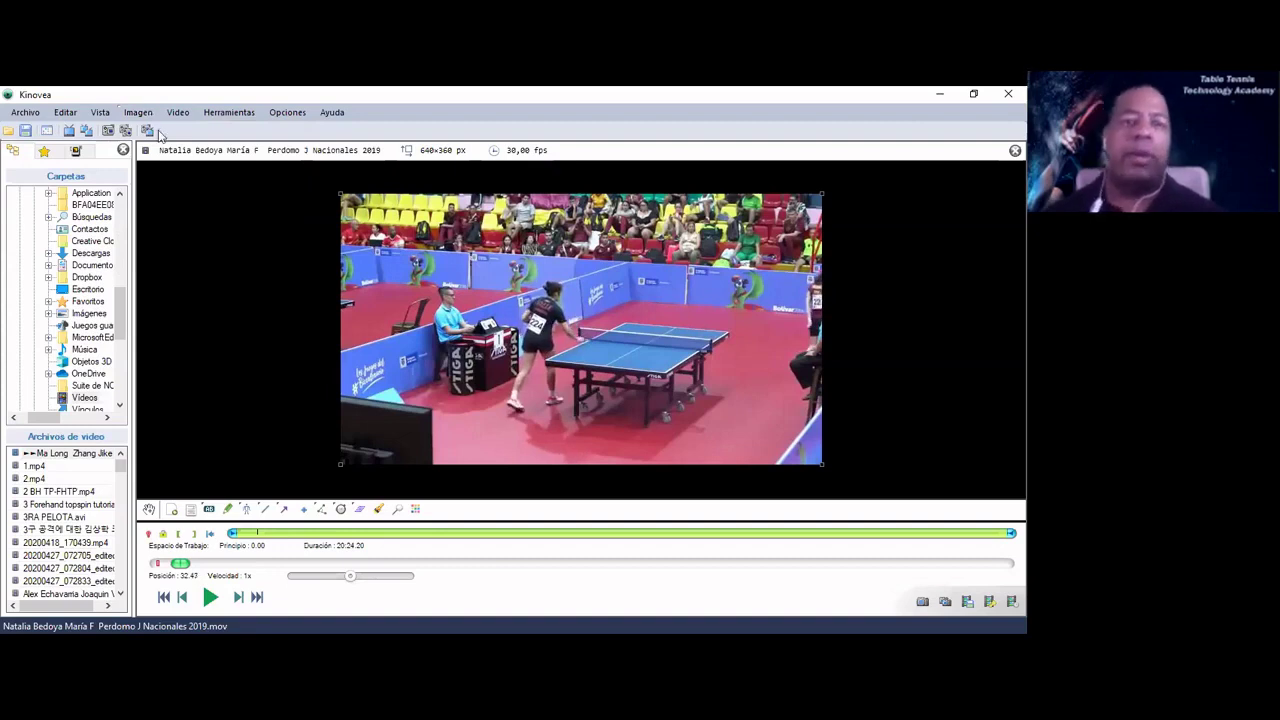
pyautogui.click(181, 201)
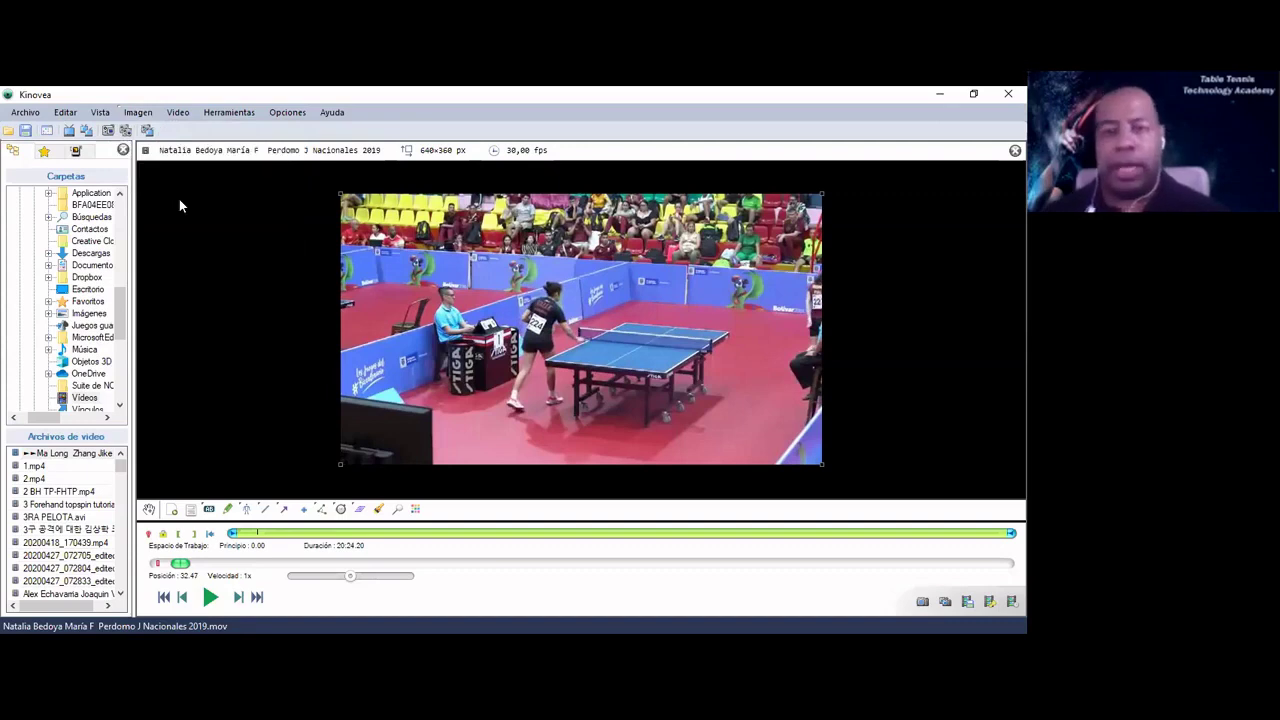
pyautogui.press('Right')
pyautogui.press('Right')
pyautogui.press('Right')
pyautogui.press('Right')
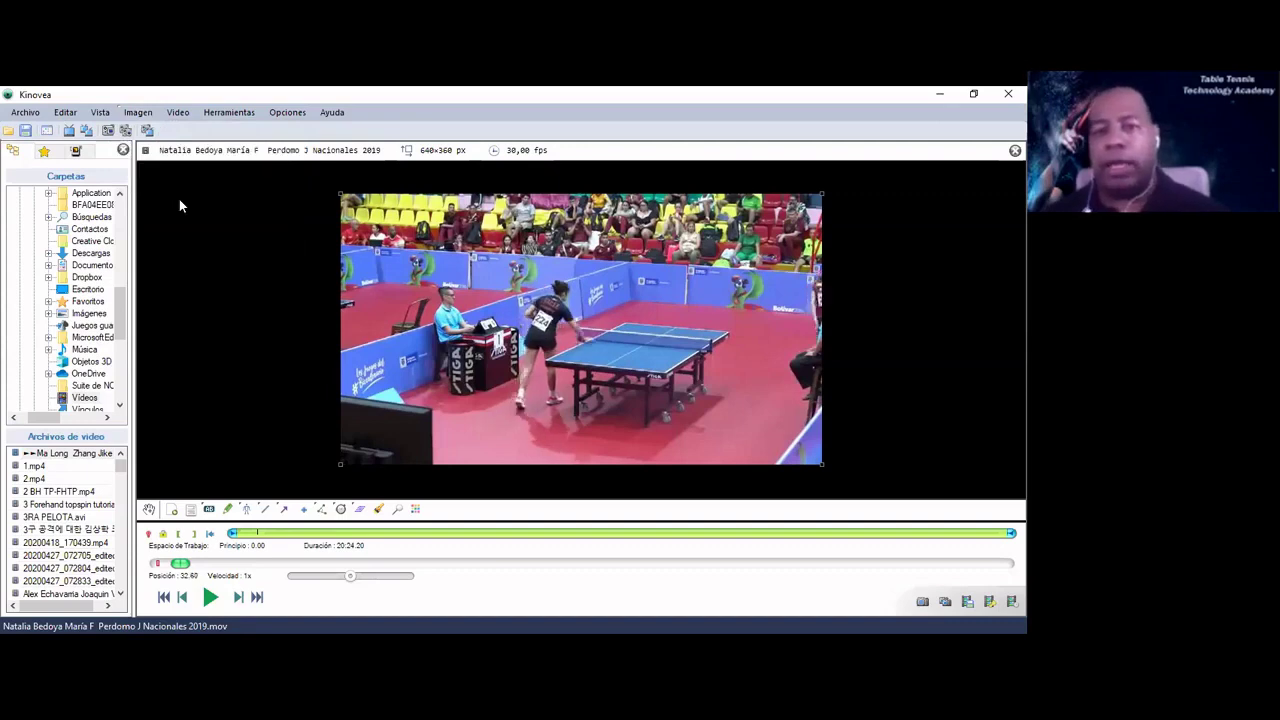
pyautogui.press('Right')
pyautogui.press('Right')
pyautogui.press('Right')
pyautogui.press('Right')
pyautogui.press('Right')
pyautogui.press('Right')
pyautogui.press('Right')
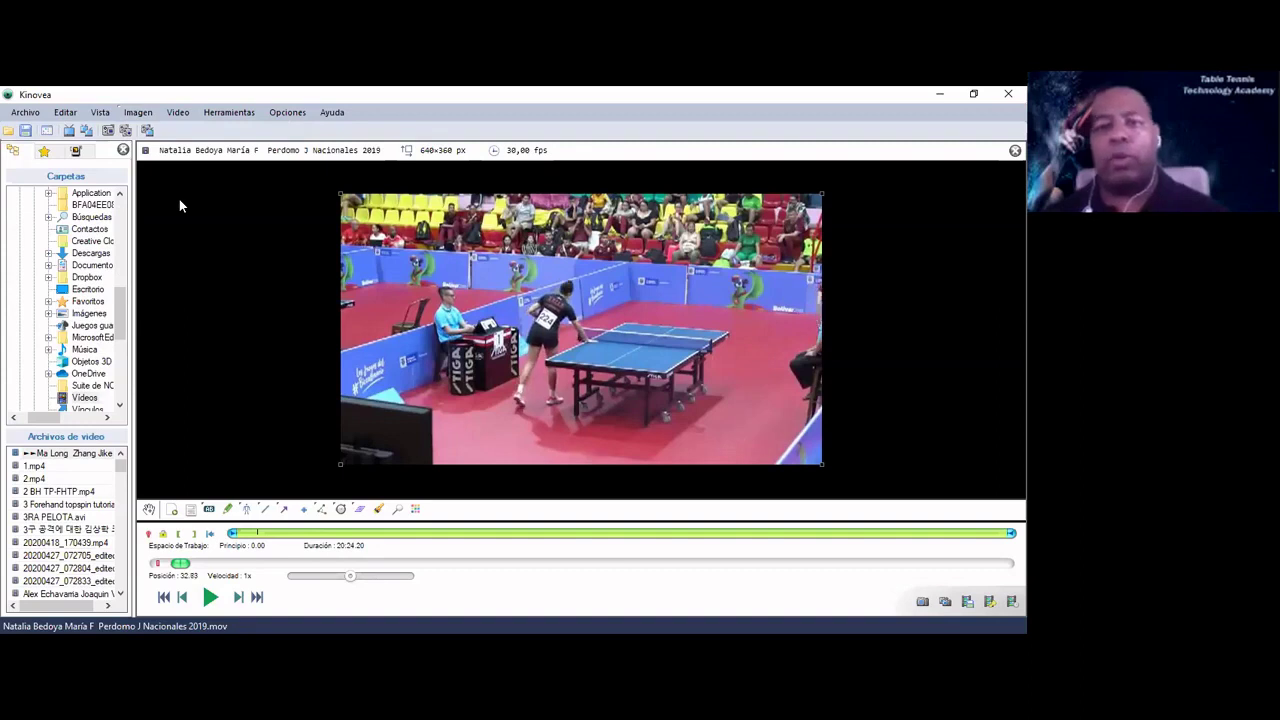
pyautogui.press('Right')
pyautogui.press('Right')
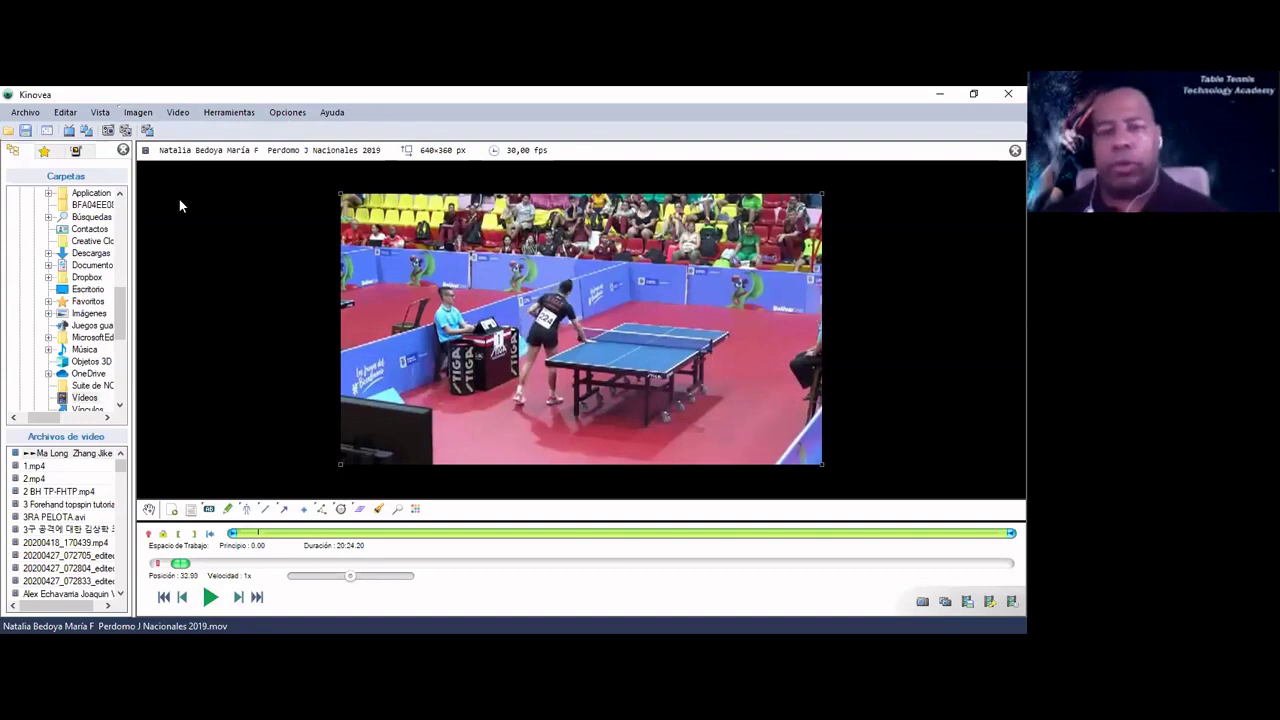
pyautogui.press('Right')
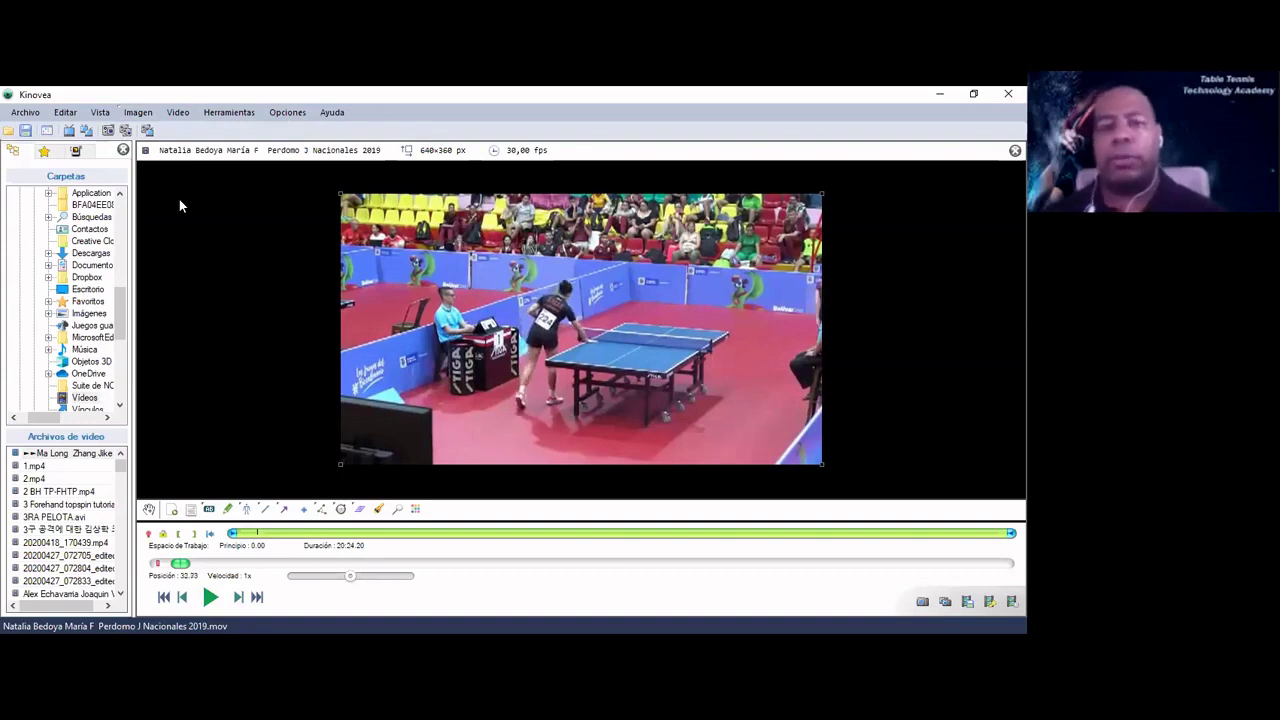
# Step: Move the match back frame by frame to about 31.97 s
pyautogui.press('Left')
pyautogui.press('Left')
pyautogui.press('Left')
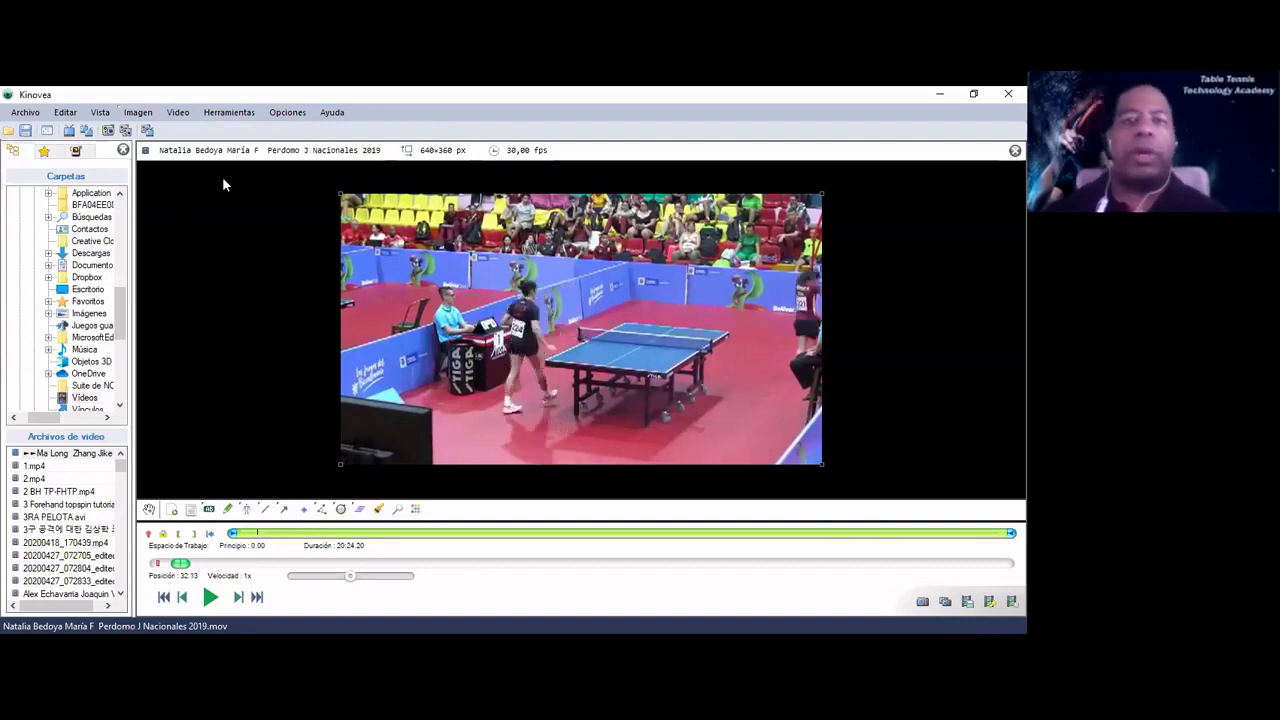
pyautogui.scroll(5, 223, 266)
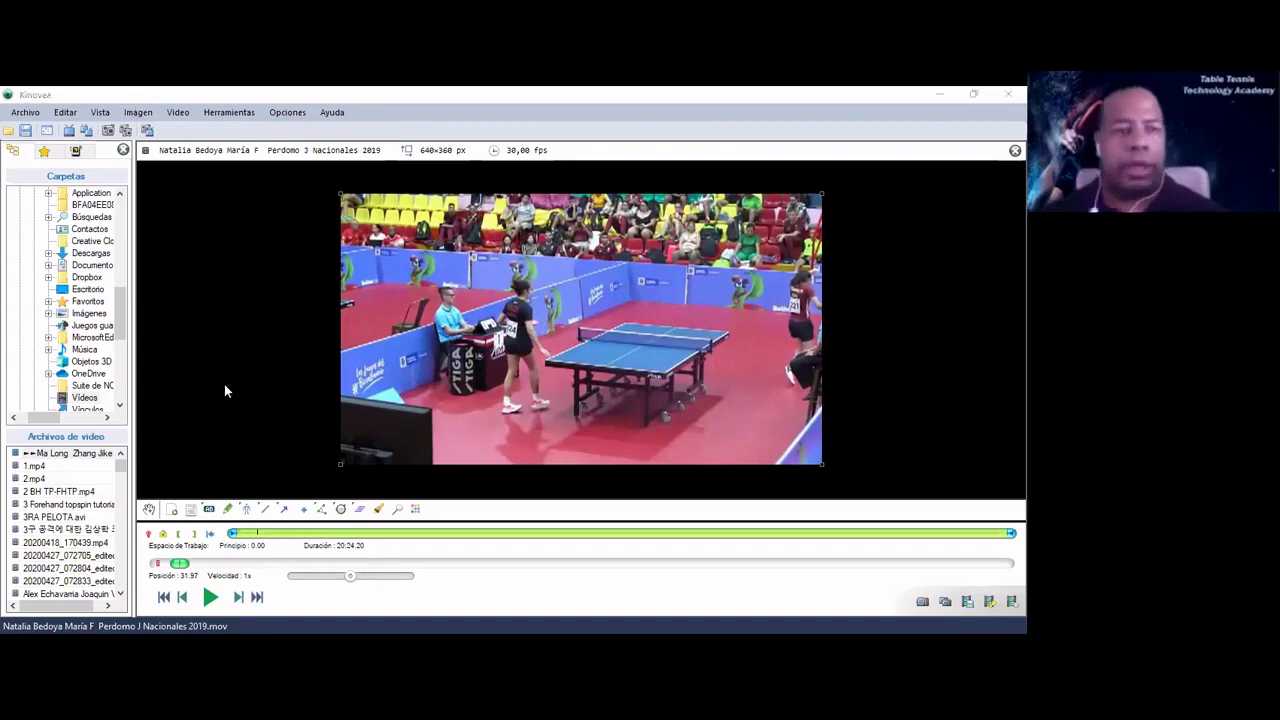
pyautogui.click(138, 112)
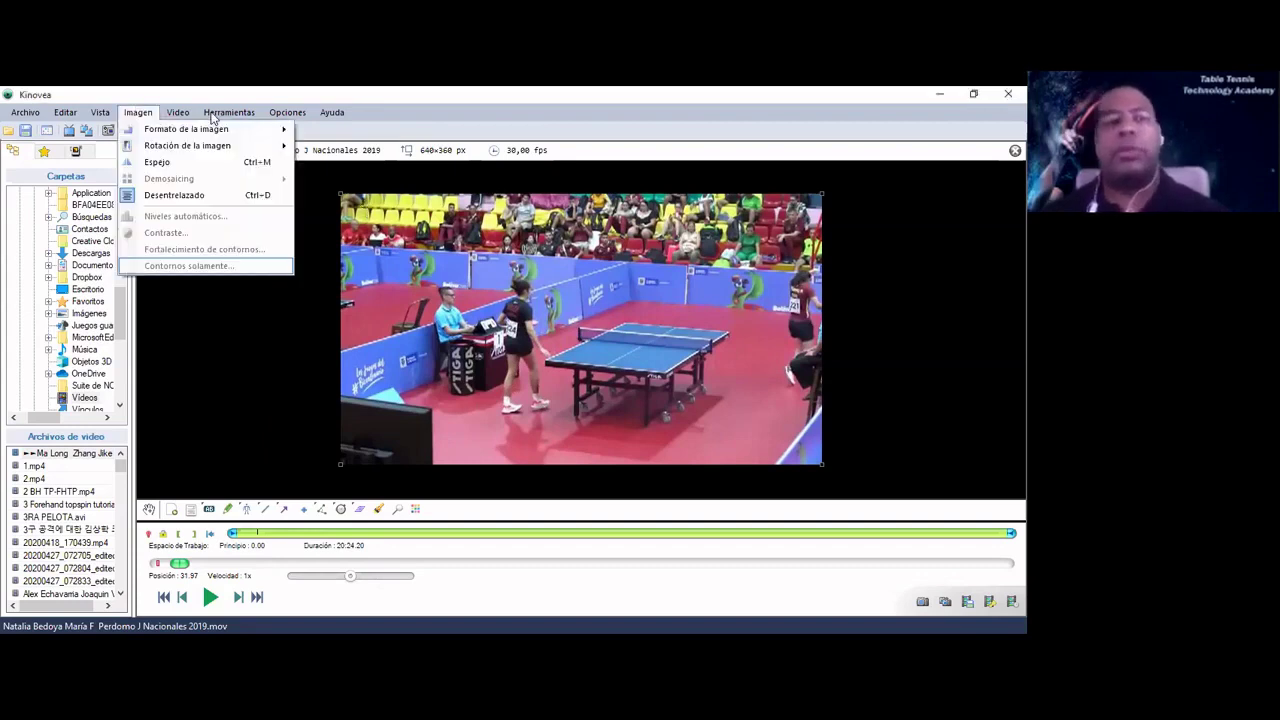
pyautogui.press('Escape')
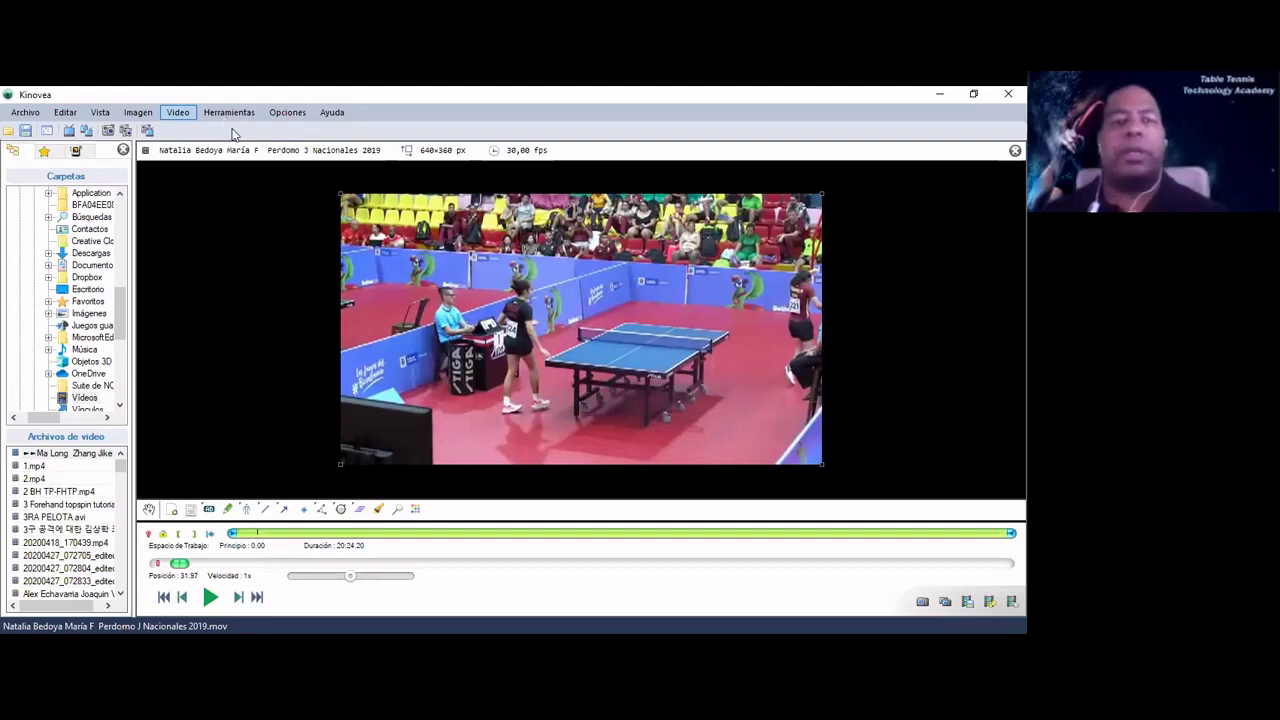
# Step: Import the Aspect-Ratios-and-Image-Sizes picture as an observation reference over the match video and resize it
pyautogui.moveTo(229, 113)
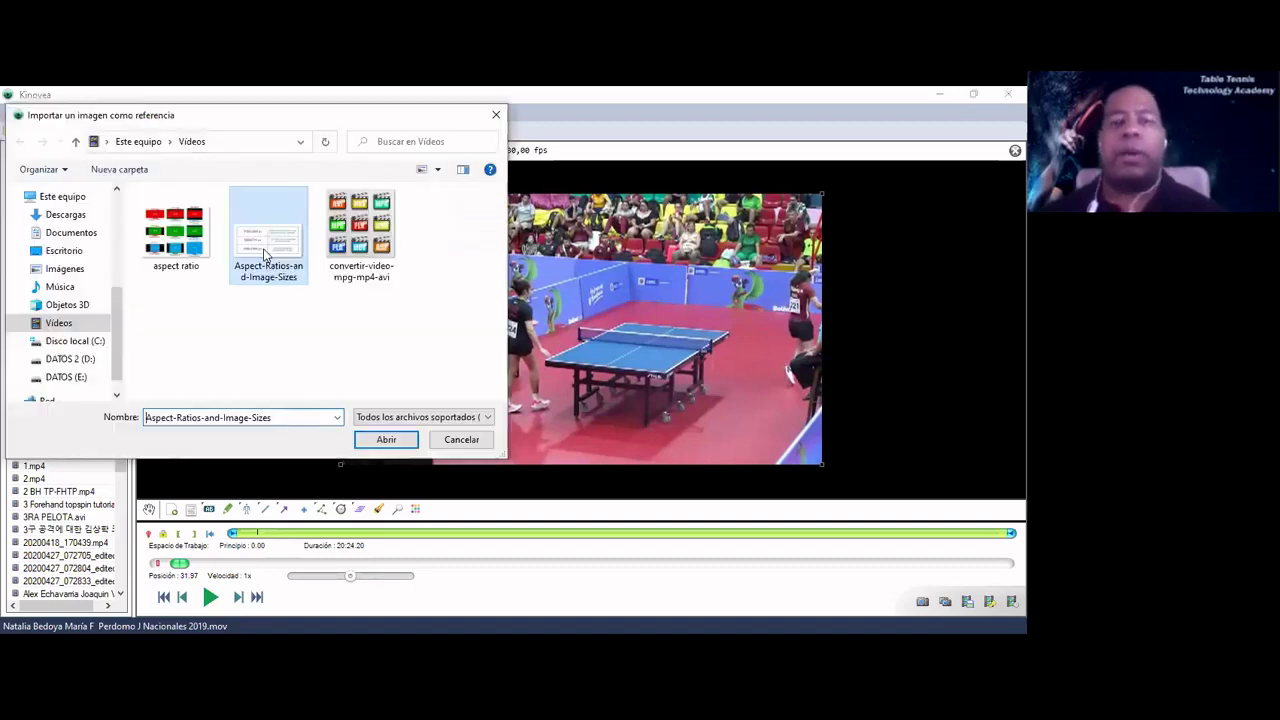
pyautogui.press('Return')
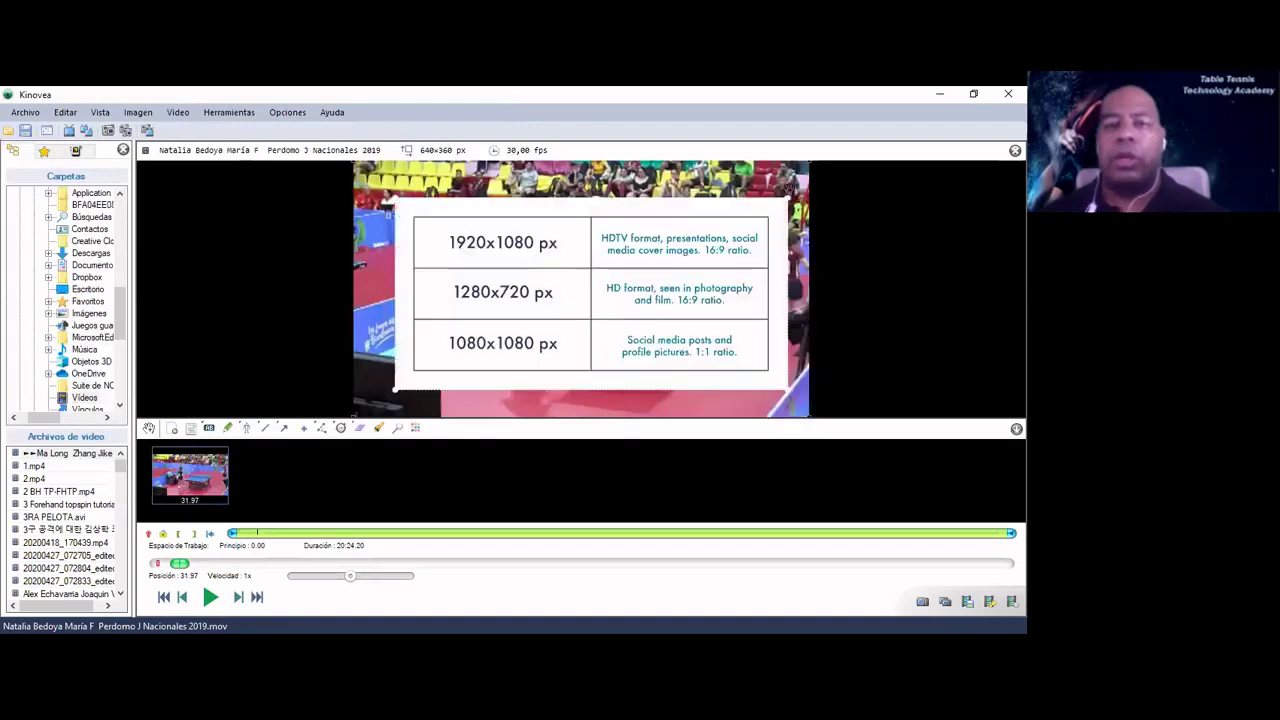
pyautogui.moveTo(788, 198); pyautogui.dragTo(712, 198)
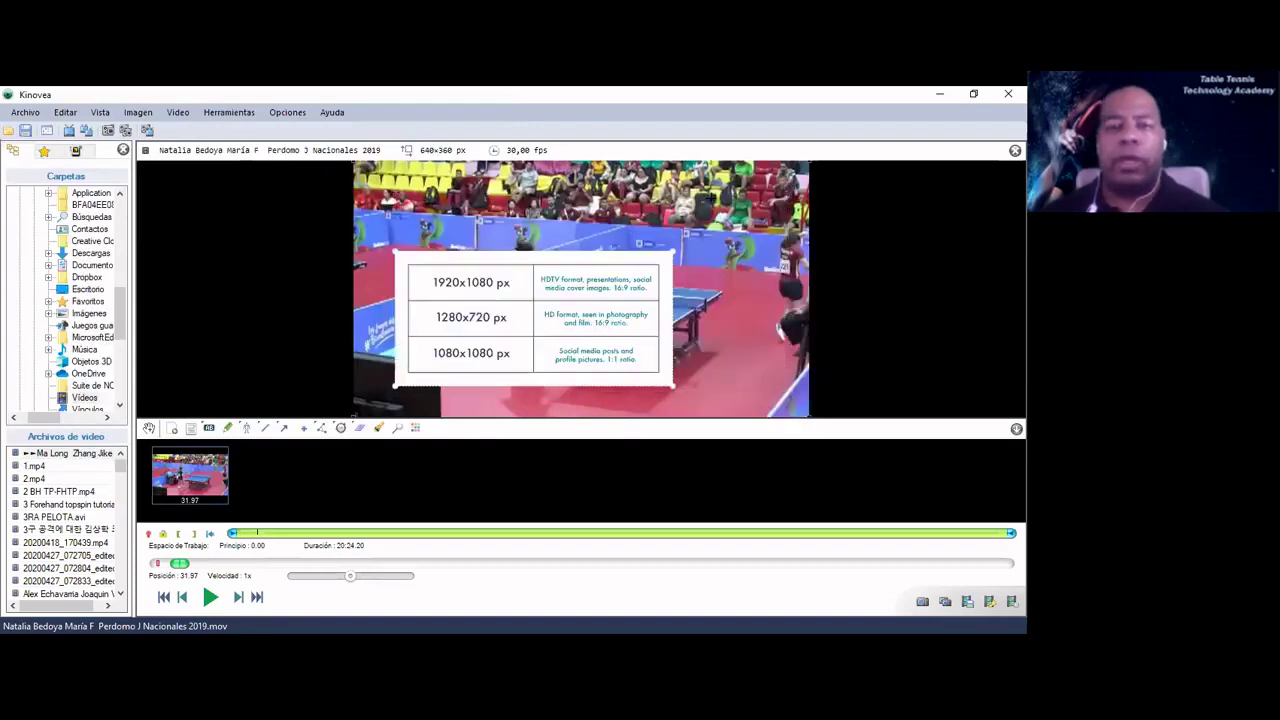
pyautogui.moveTo(816, 156); pyautogui.dragTo(628, 218)
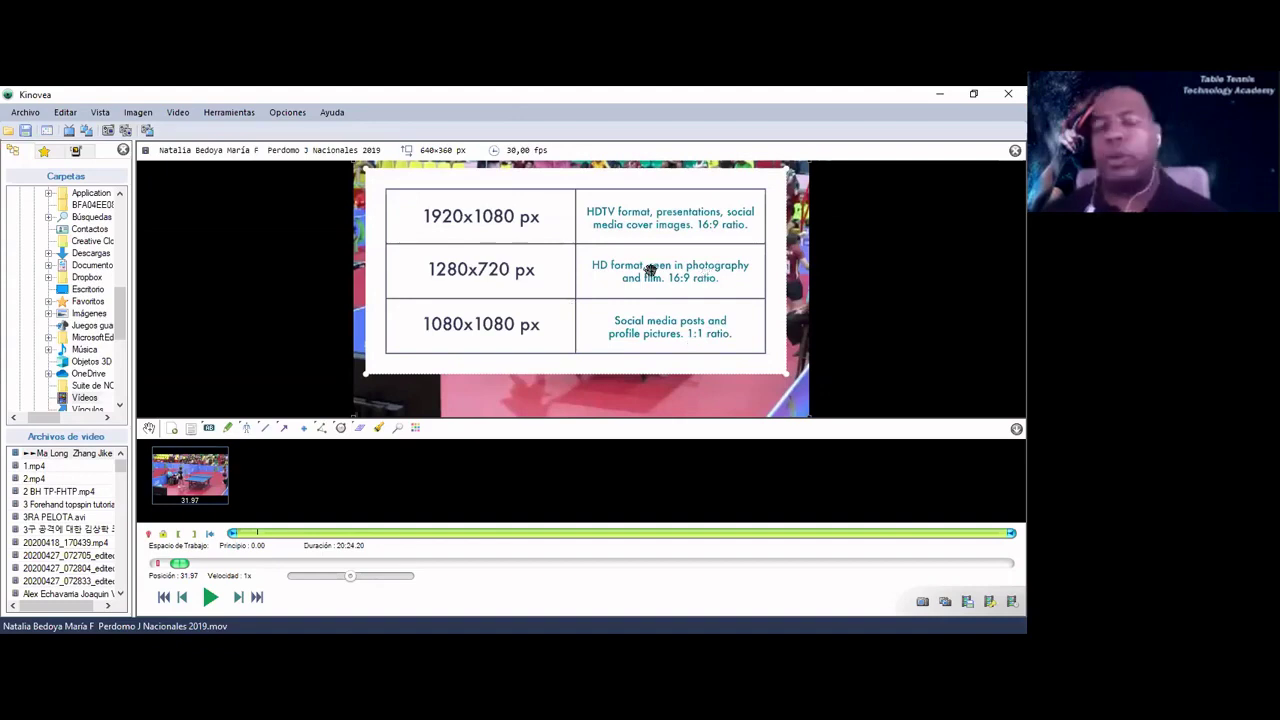
# Step: Move the reference picture lower over the video and remove it
pyautogui.click(584, 265)
pyautogui.moveTo(583, 232); pyautogui.dragTo(584, 261)
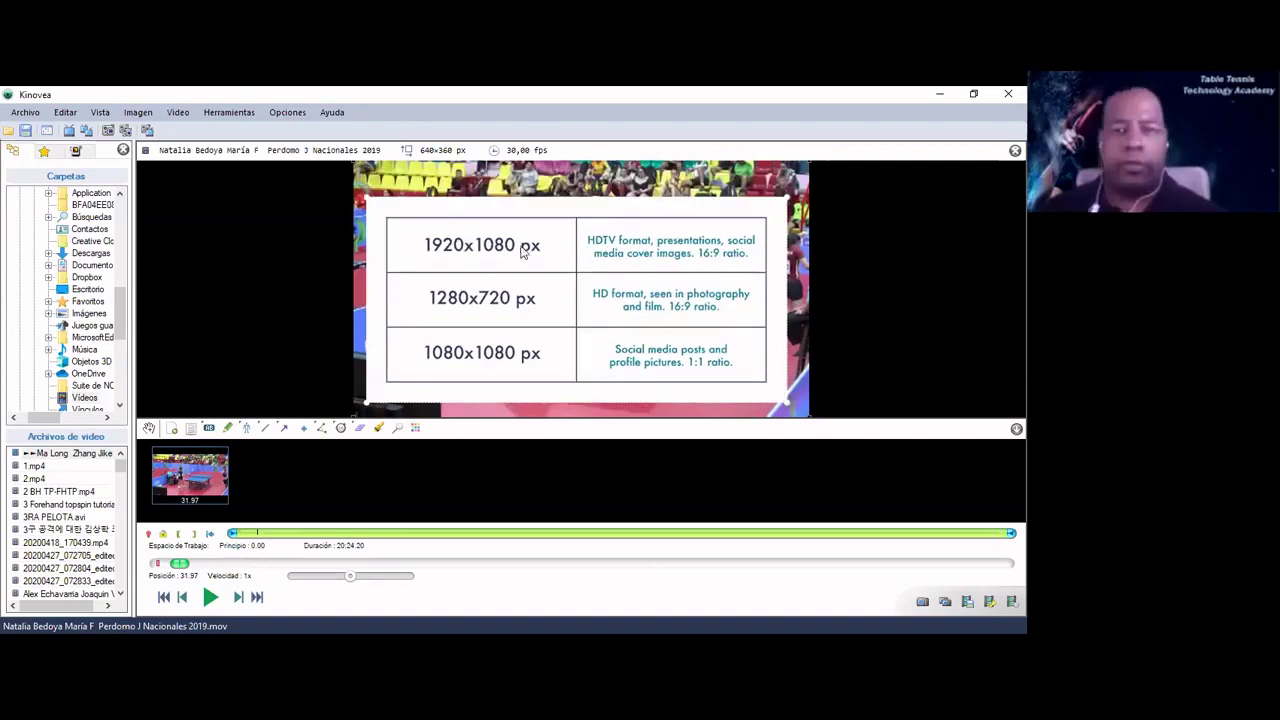
pyautogui.rightClick(503, 306)
pyautogui.click(306, 182)
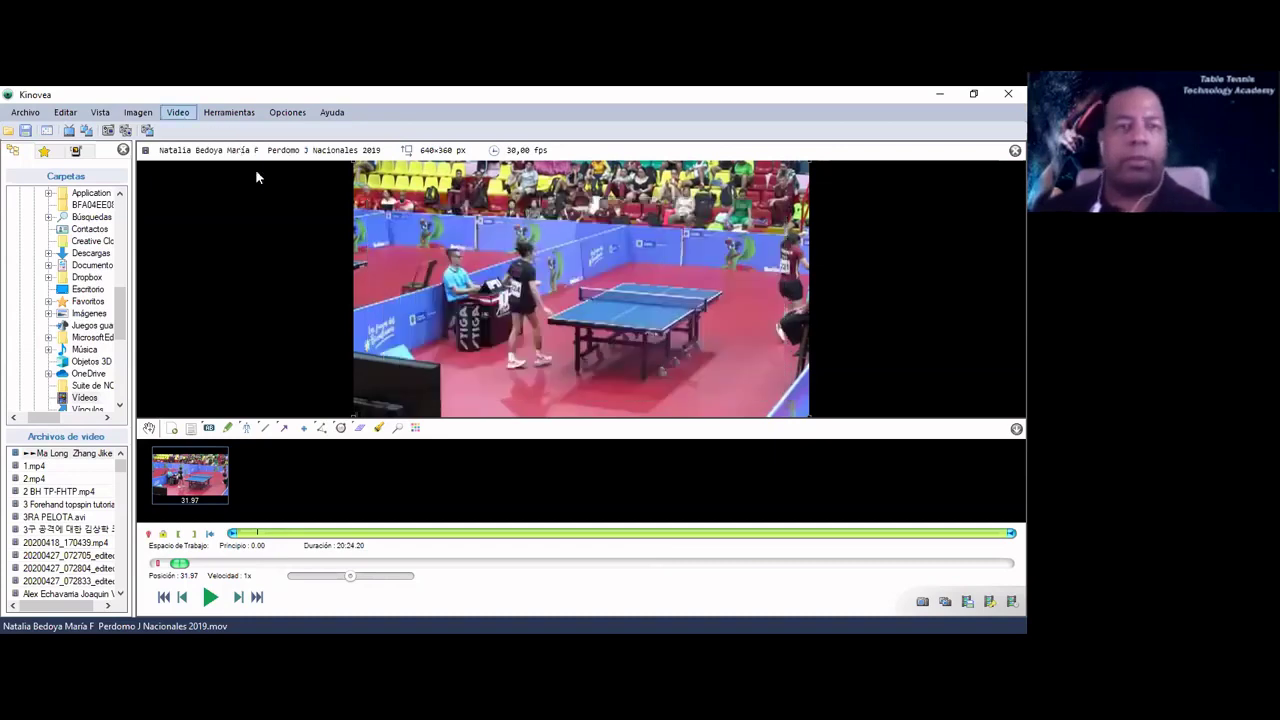
# Step: Display the coordinate system over the video and lower its horizontal axis to just below the near player's feet
pyautogui.click(229, 112)
pyautogui.click(279, 145)
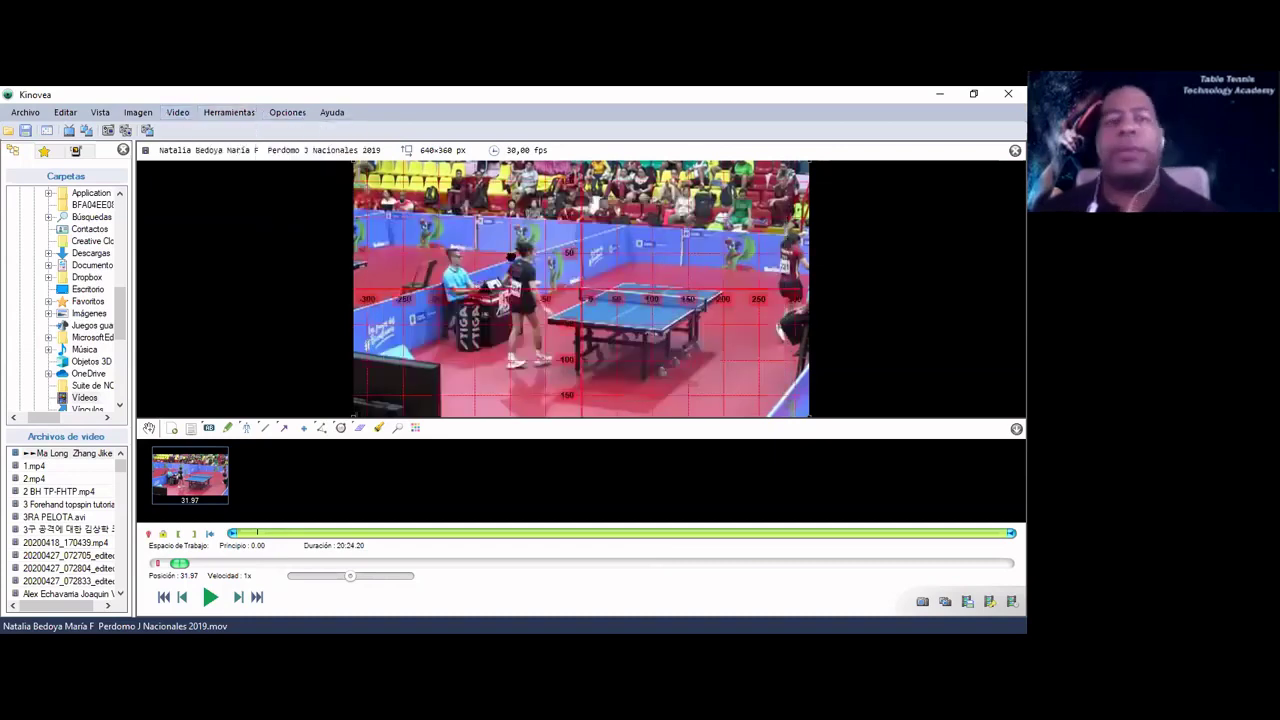
pyautogui.moveTo(510, 255); pyautogui.dragTo(496, 266)
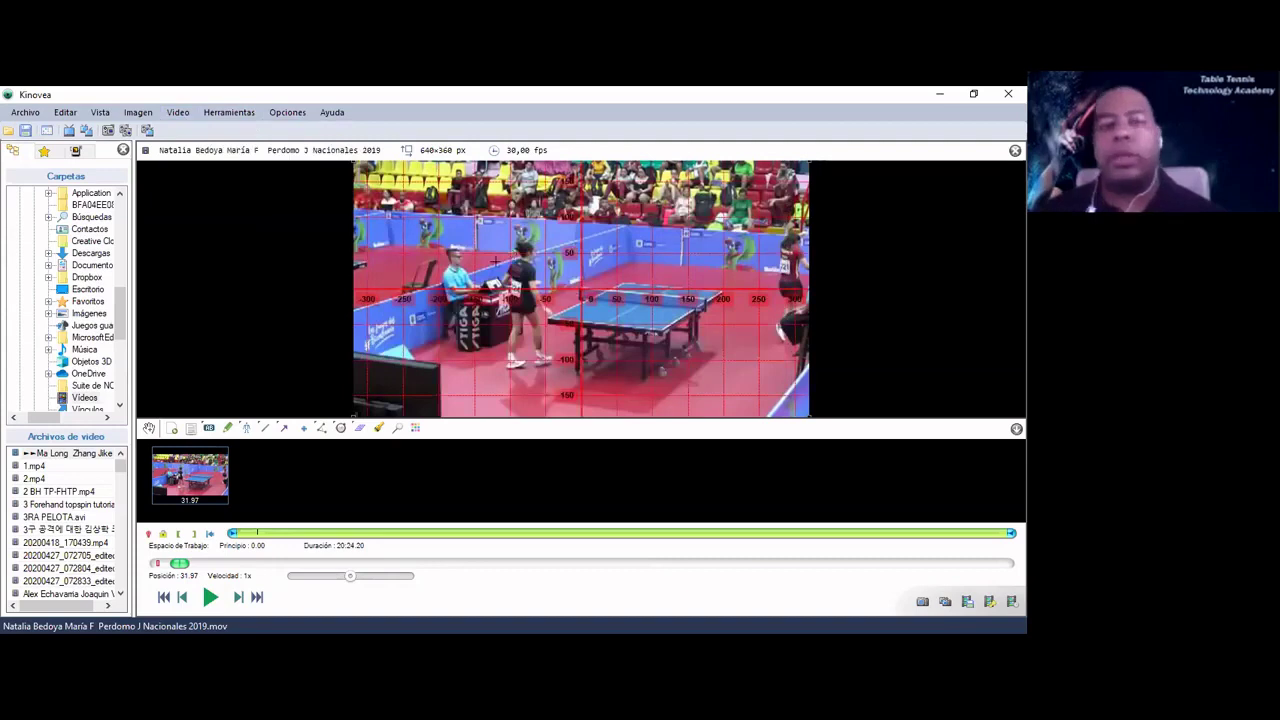
pyautogui.moveTo(520, 380)
pyautogui.mouseDown()
pyautogui.moveTo(538, 262)
pyautogui.moveTo(526, 376)
pyautogui.mouseUp()
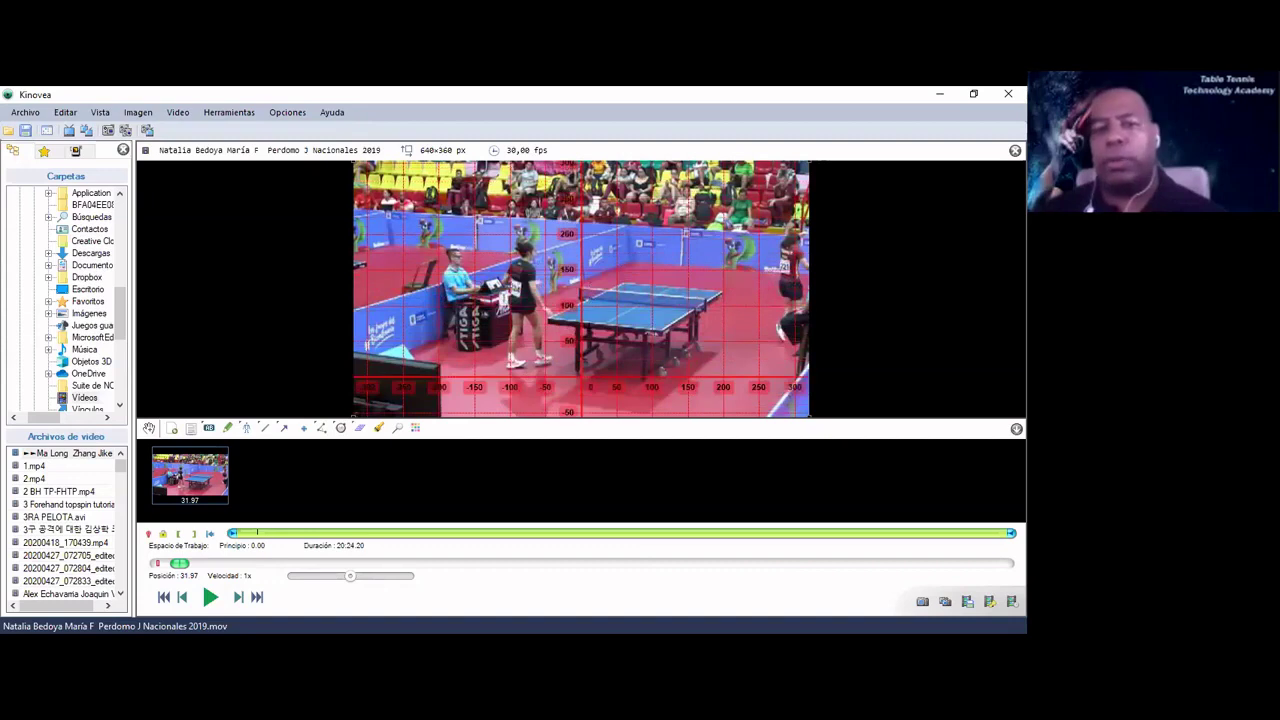
# Step: Raise the horizontal axis to just below the table surface and hide the coordinate system
pyautogui.moveTo(679, 232); pyautogui.dragTo(645, 362)
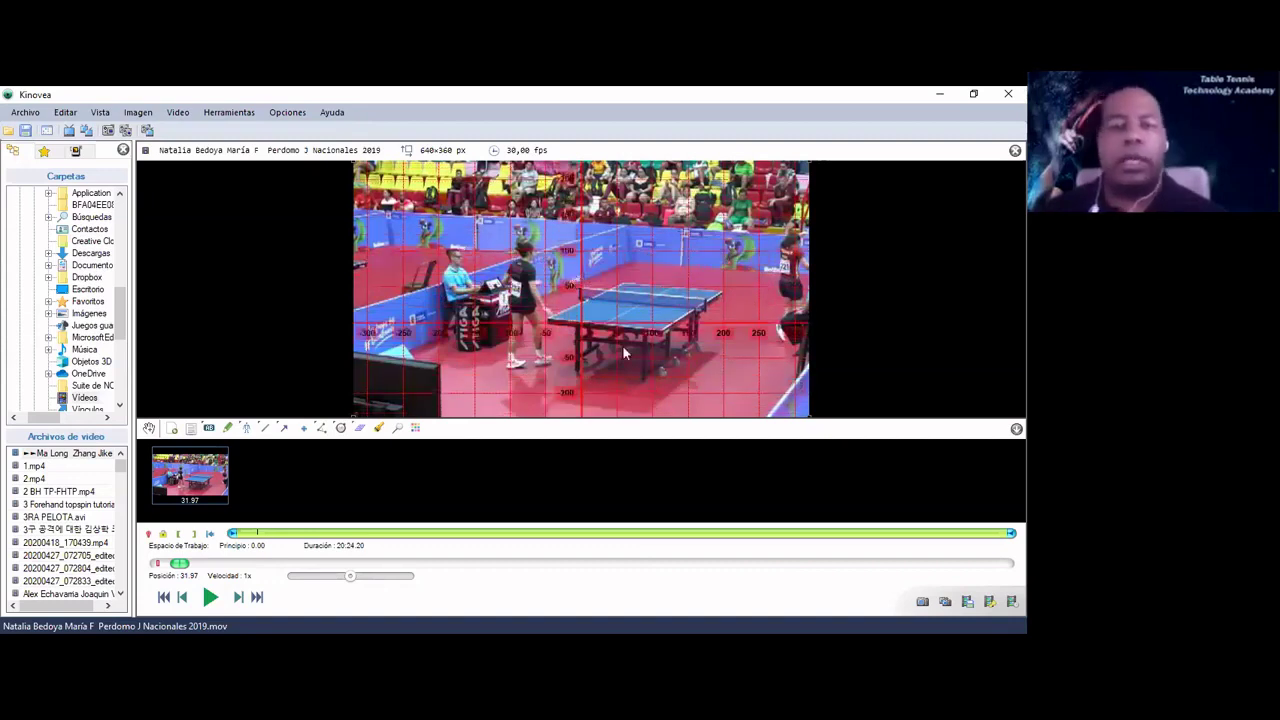
pyautogui.rightClick(578, 276)
pyautogui.click(612, 356)
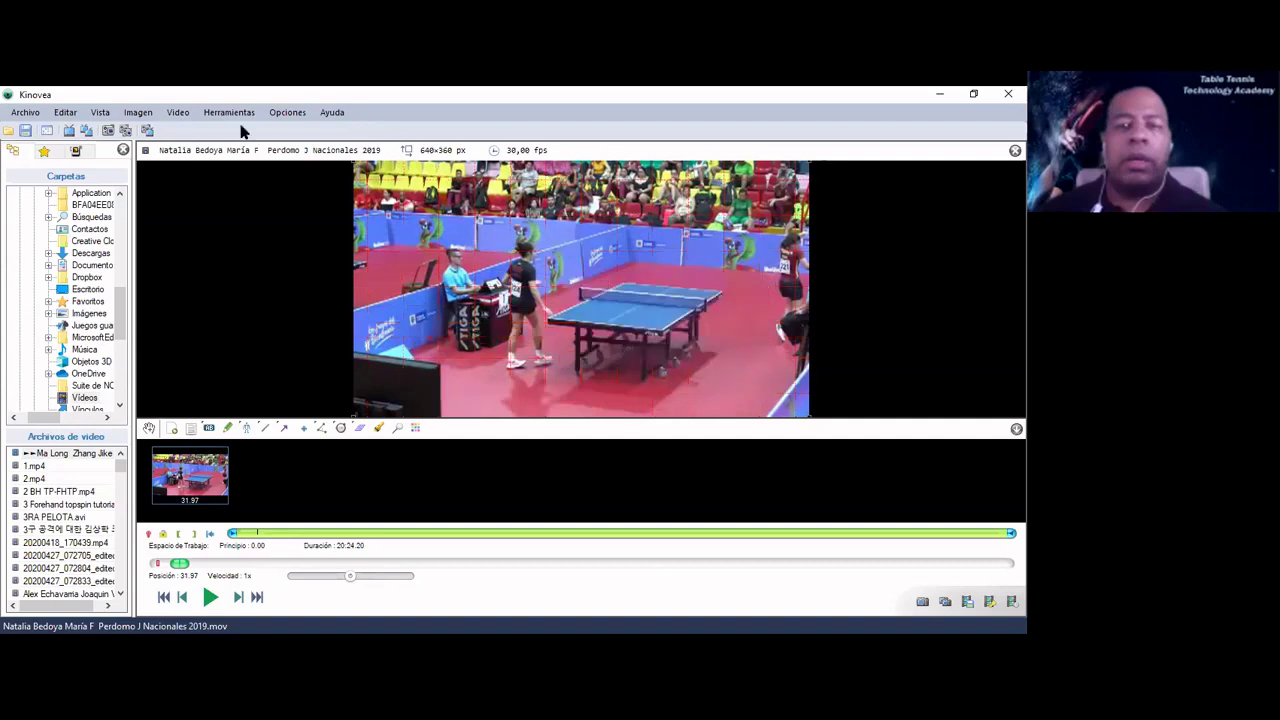
# Step: Open the camera calibration and try line widths 1 and 4 for the red grid
pyautogui.click(230, 112)
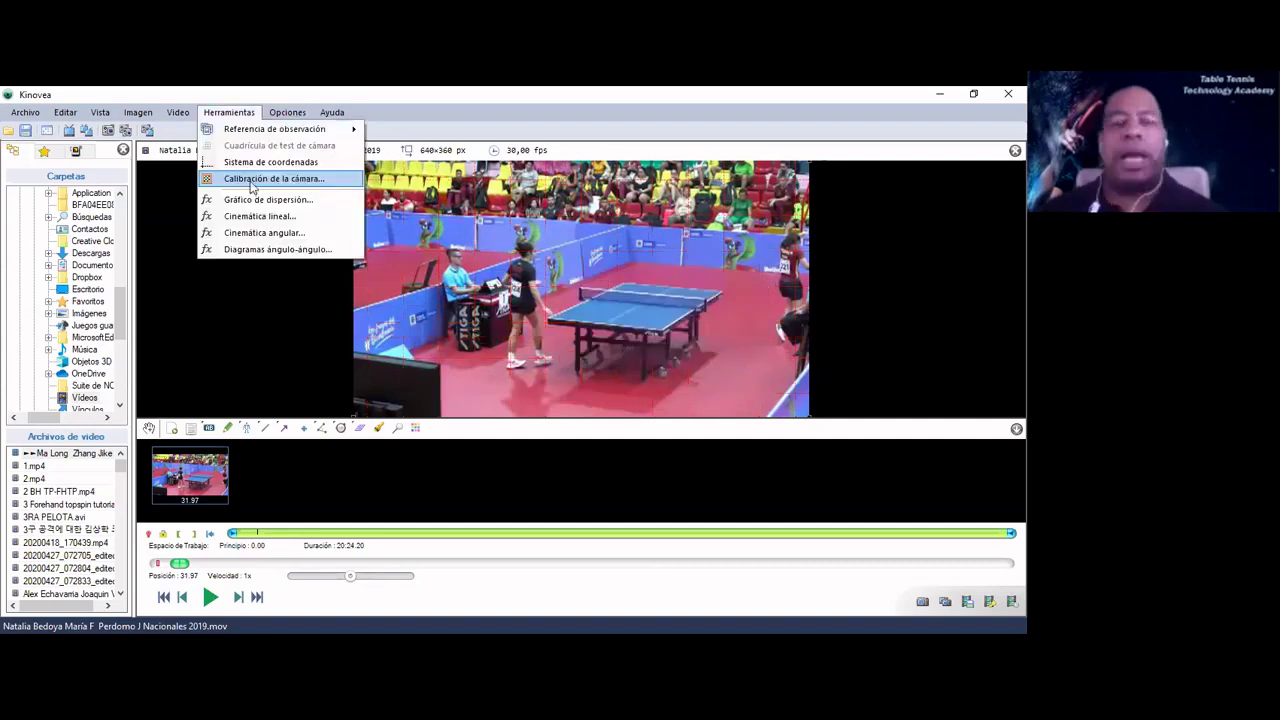
pyautogui.click(252, 184)
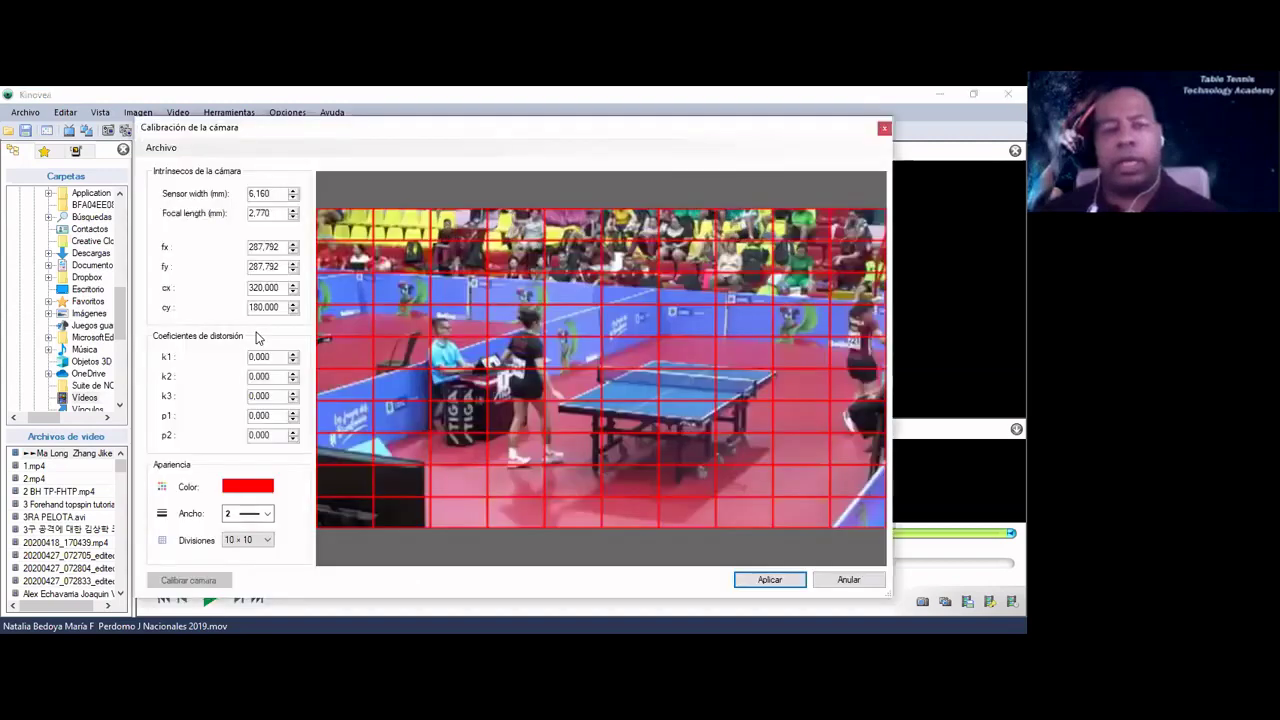
pyautogui.click(268, 514)
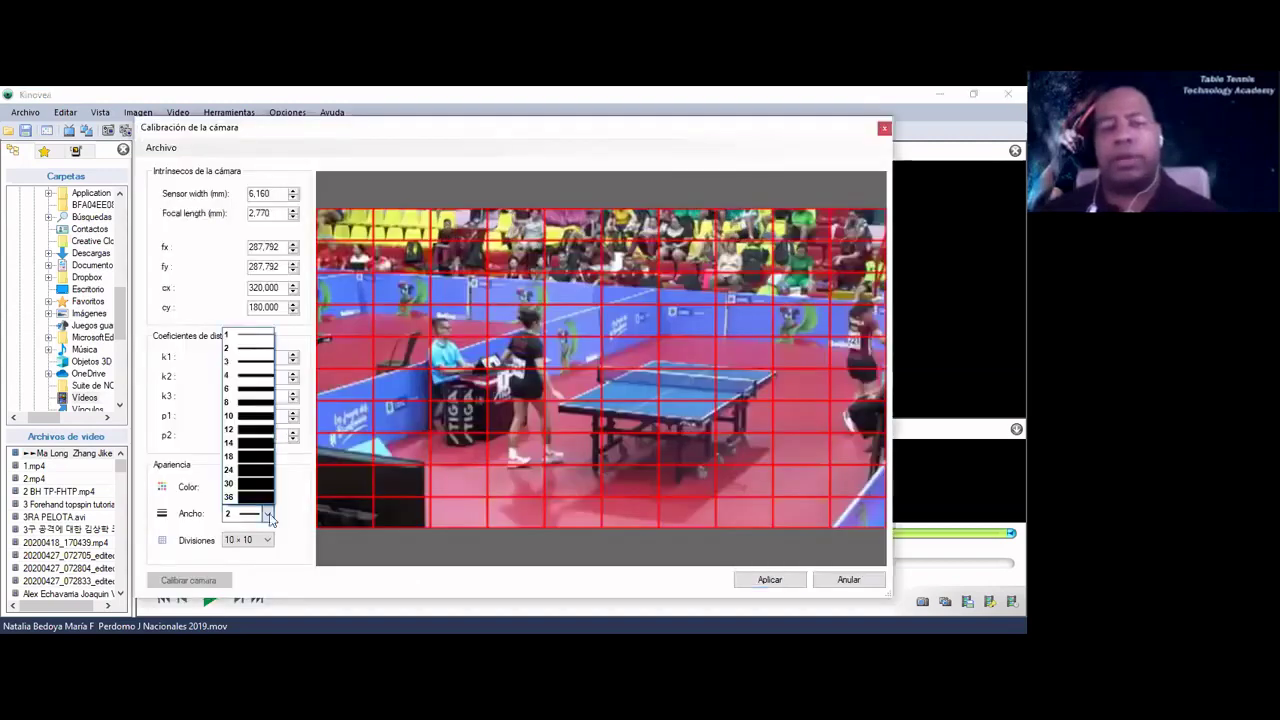
pyautogui.click(250, 334)
pyautogui.click(264, 519)
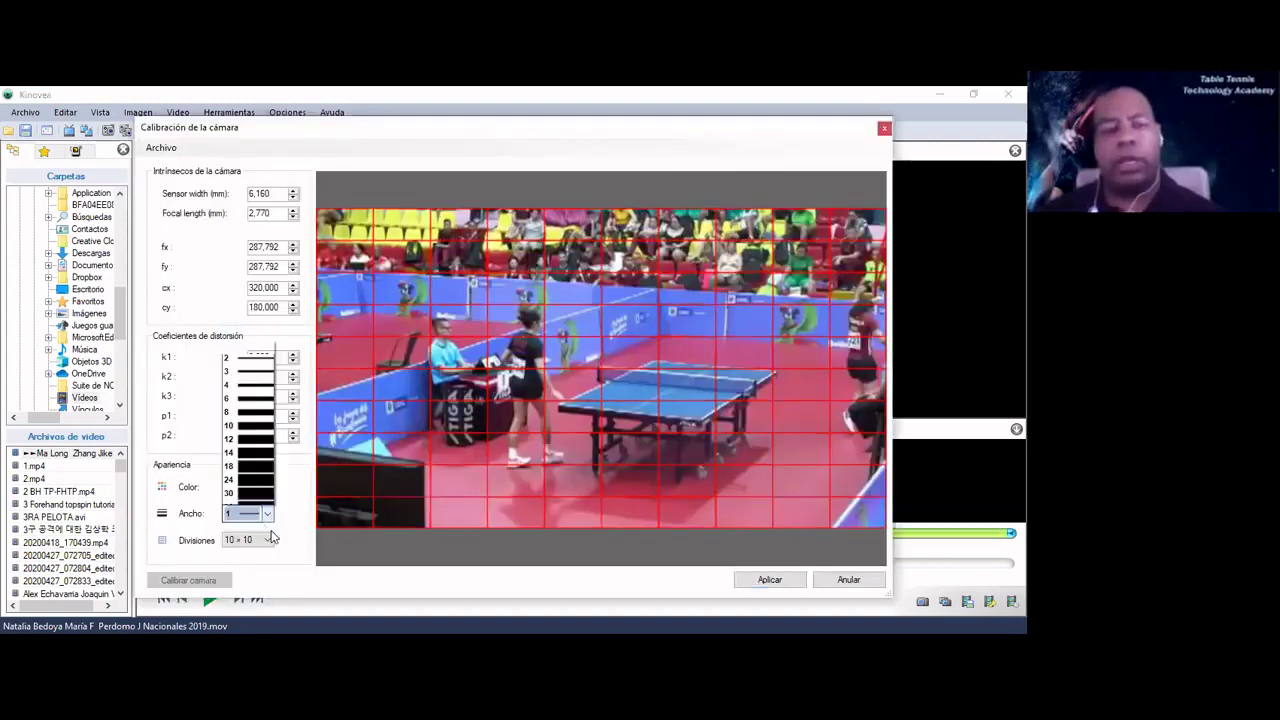
pyautogui.click(245, 385)
# Step: Try 3 × 3 and 2 × 2 divisions for the calibration grid and close the camera calibration
pyautogui.press('Tab')
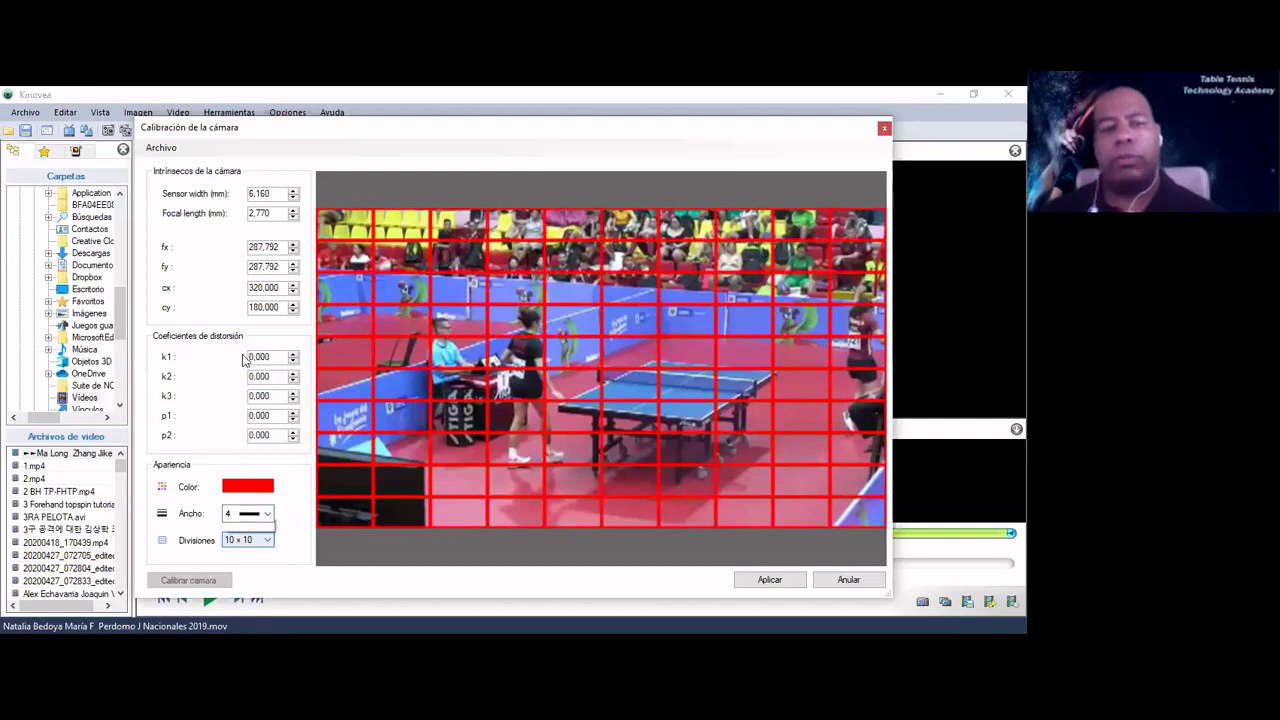
pyautogui.hotkey('alt', 'Down')
pyautogui.press('Return')
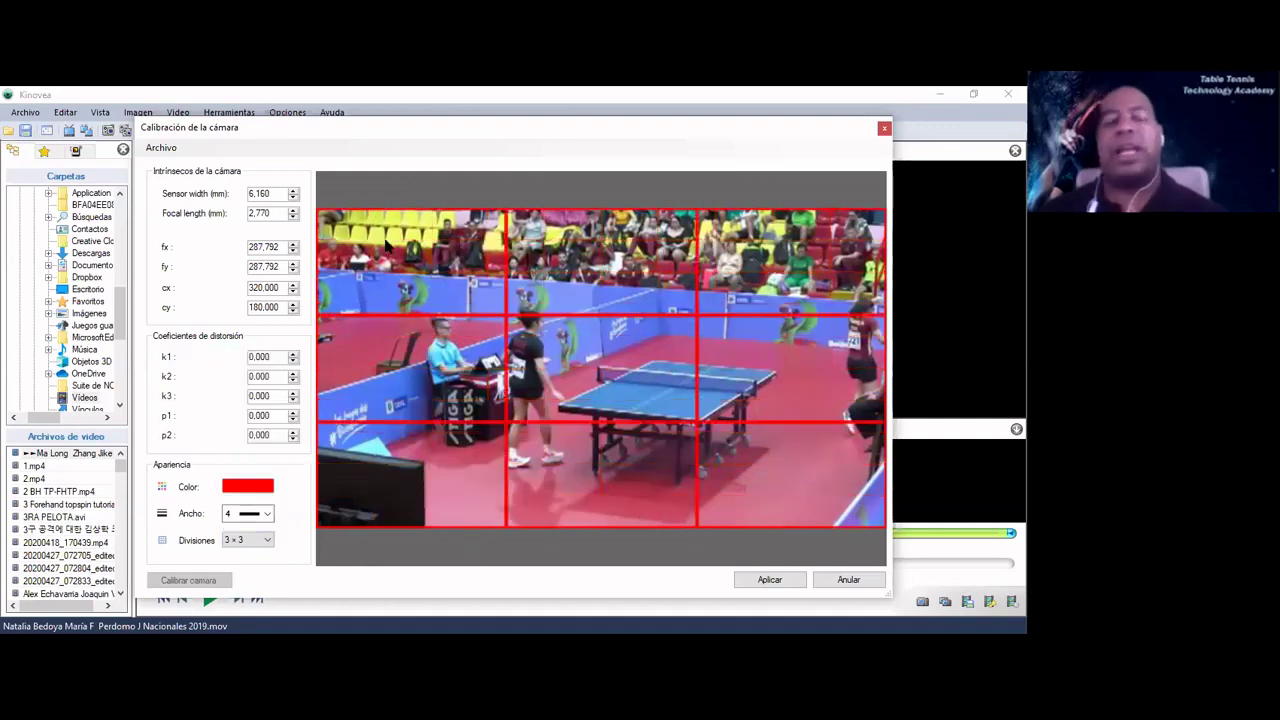
pyautogui.click(267, 543)
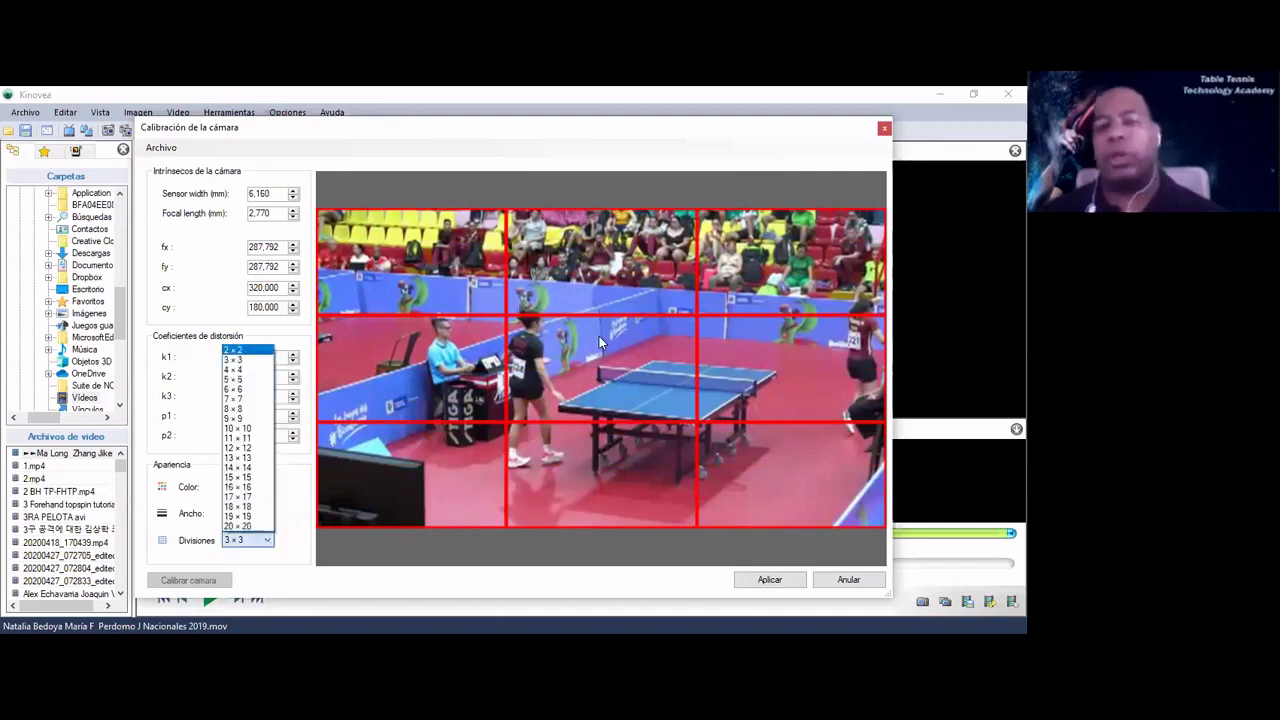
pyautogui.press('Return')
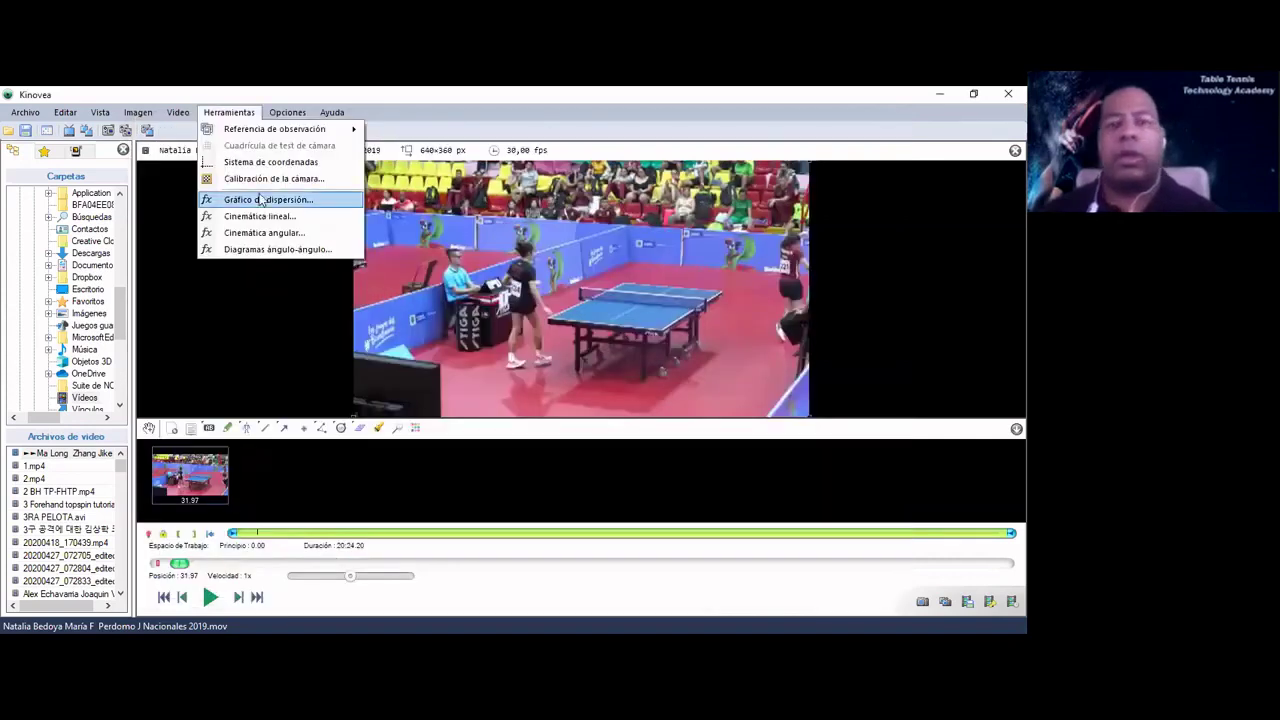
# Step: View the scatter plot (Gráfico de dispersión) window with its label and export options, and close it
pyautogui.click(258, 200)
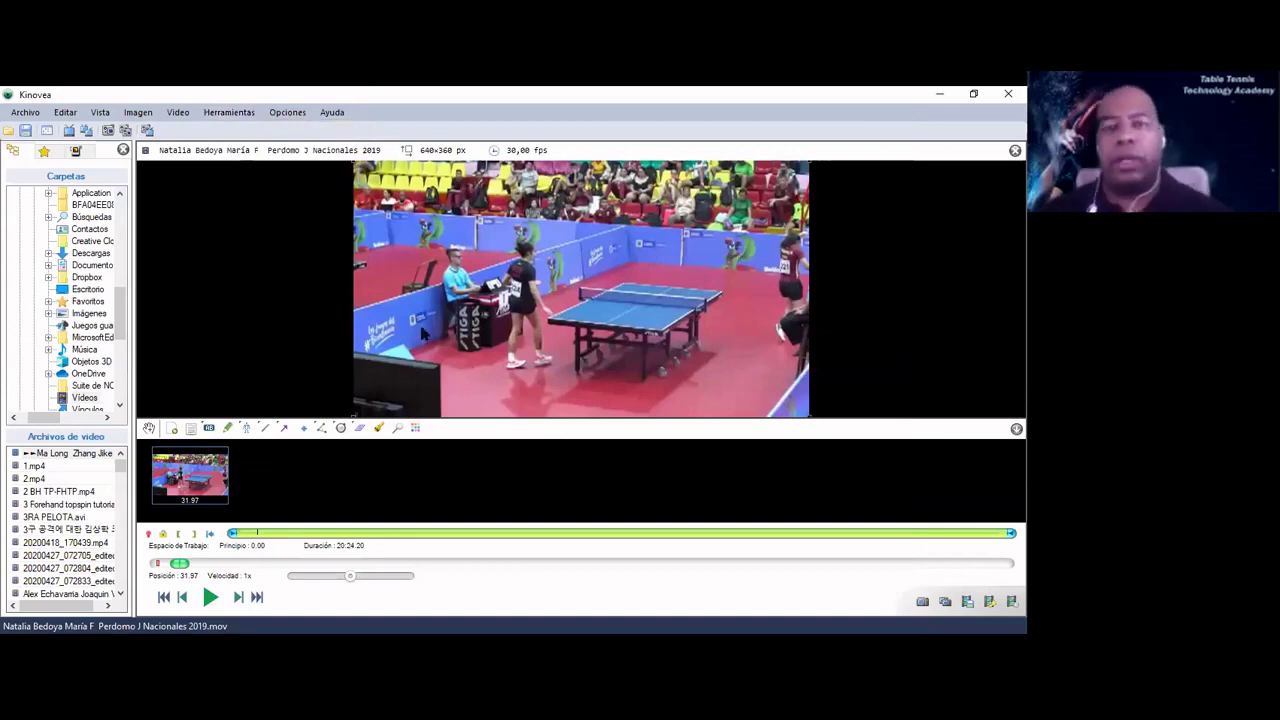
pyautogui.click(229, 137)
pyautogui.moveTo(429, 106); pyautogui.dragTo(318, 110)
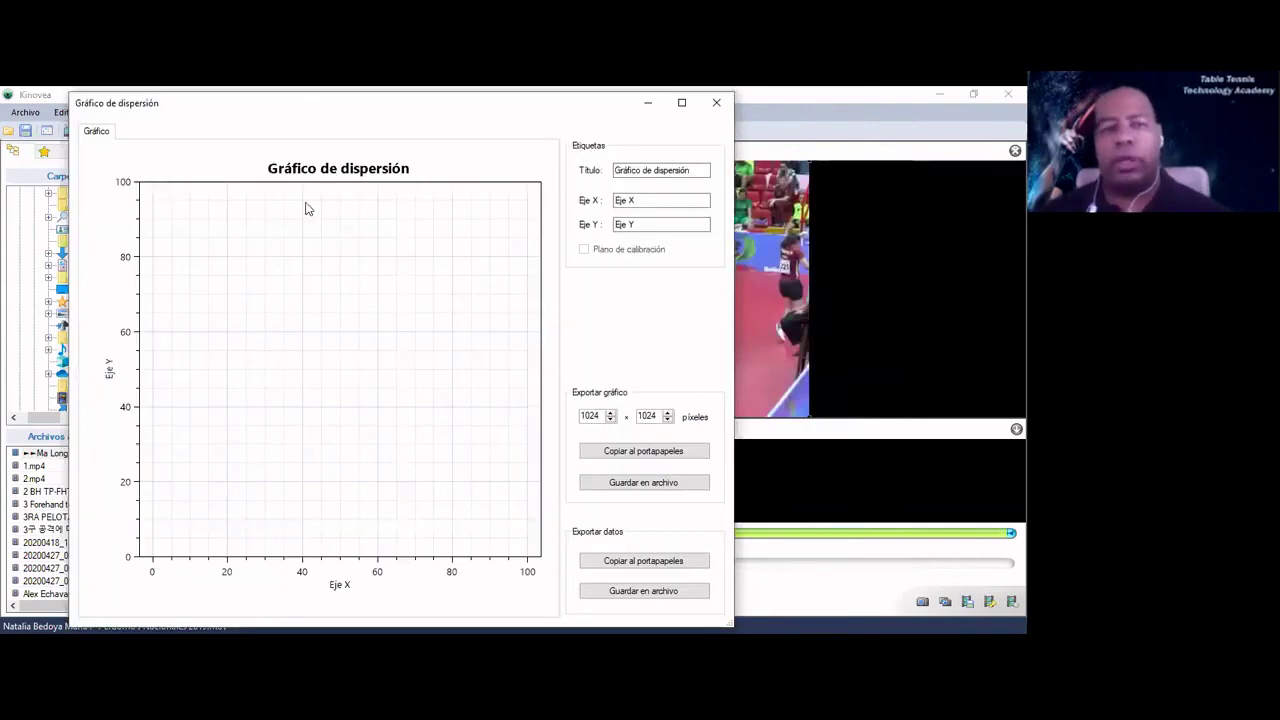
pyautogui.moveTo(580, 104); pyautogui.dragTo(420, 188)
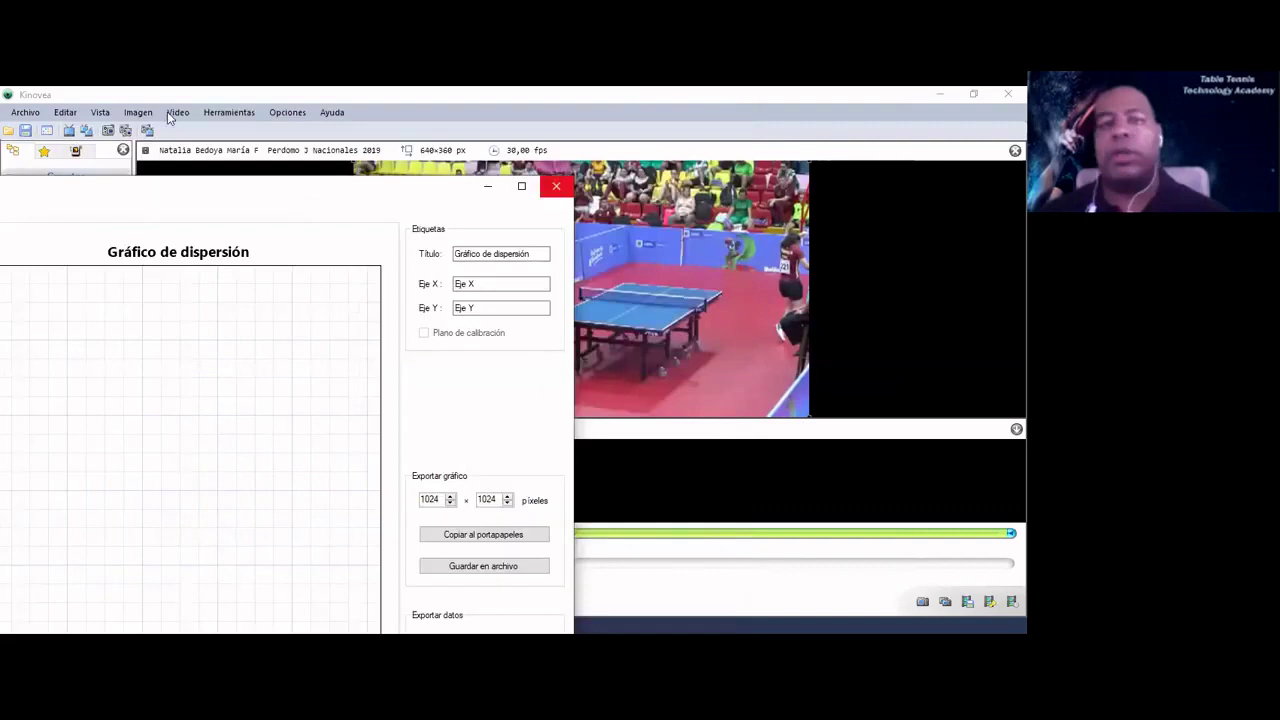
pyautogui.press('Escape')
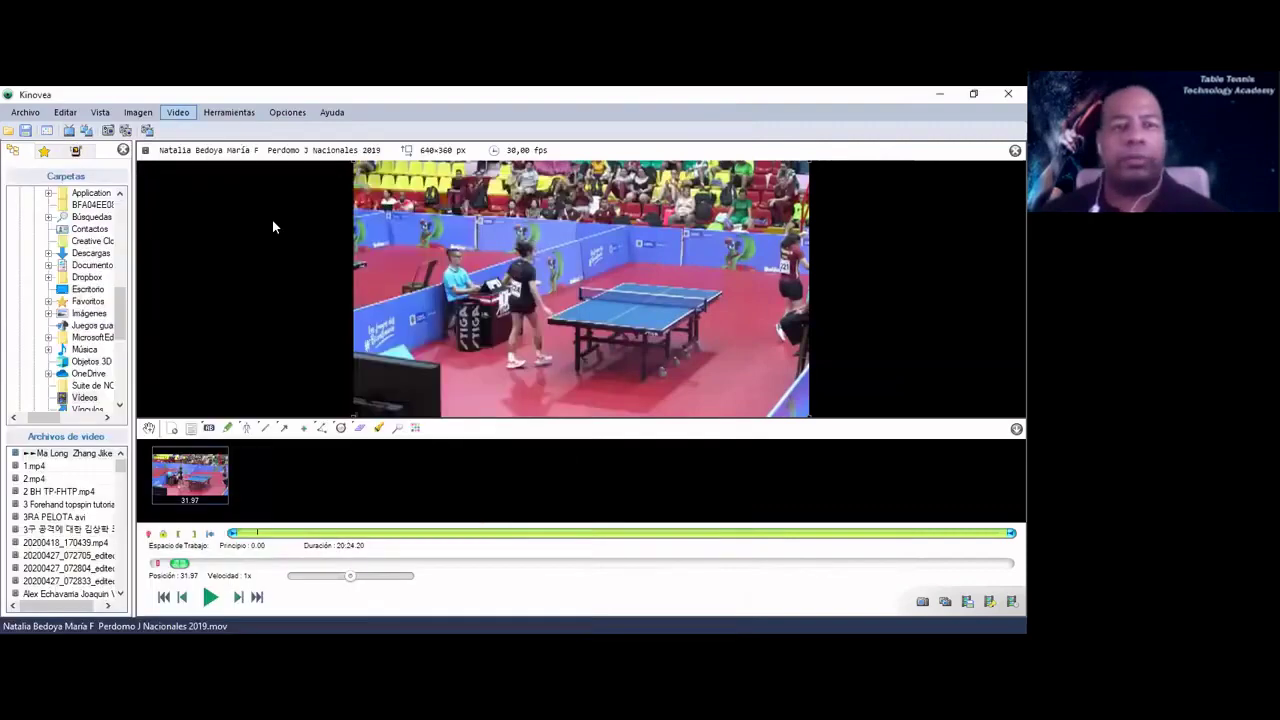
# Step: View the linear kinematics (Cinemática lineal) velocity graph with its data and export options, and close it
pyautogui.hotkey('alt', 'h')
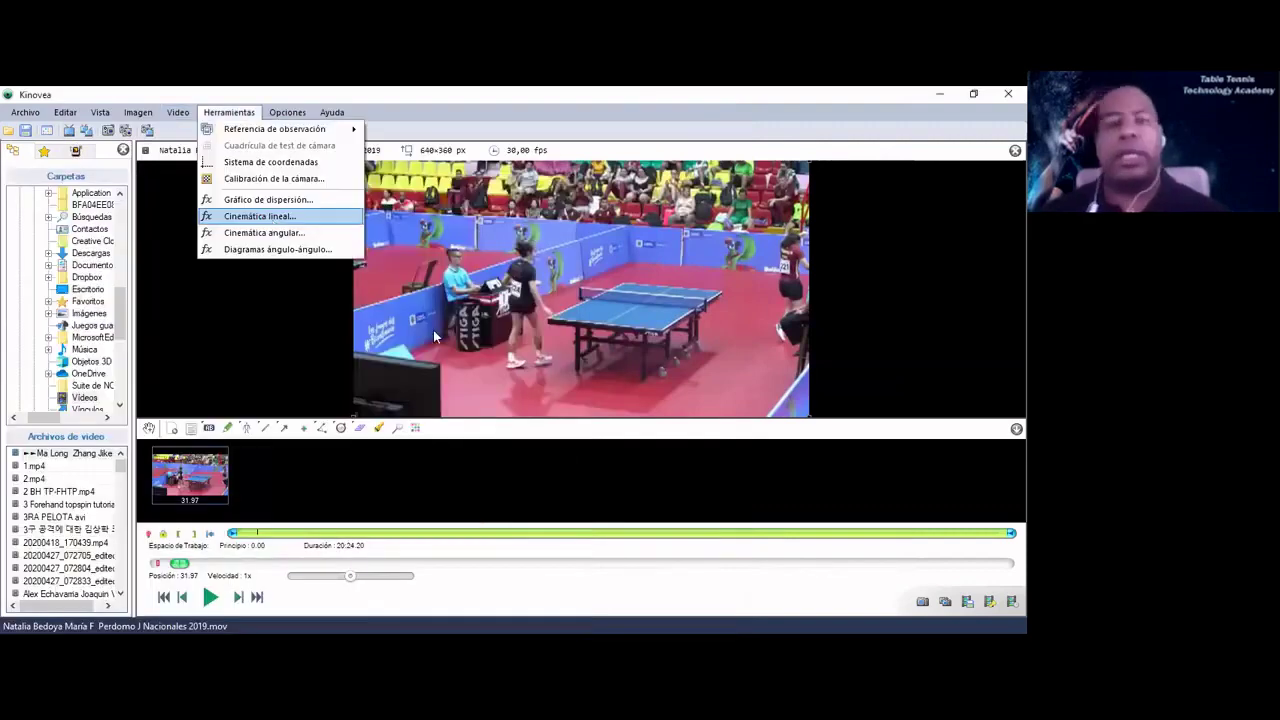
pyautogui.press('Return')
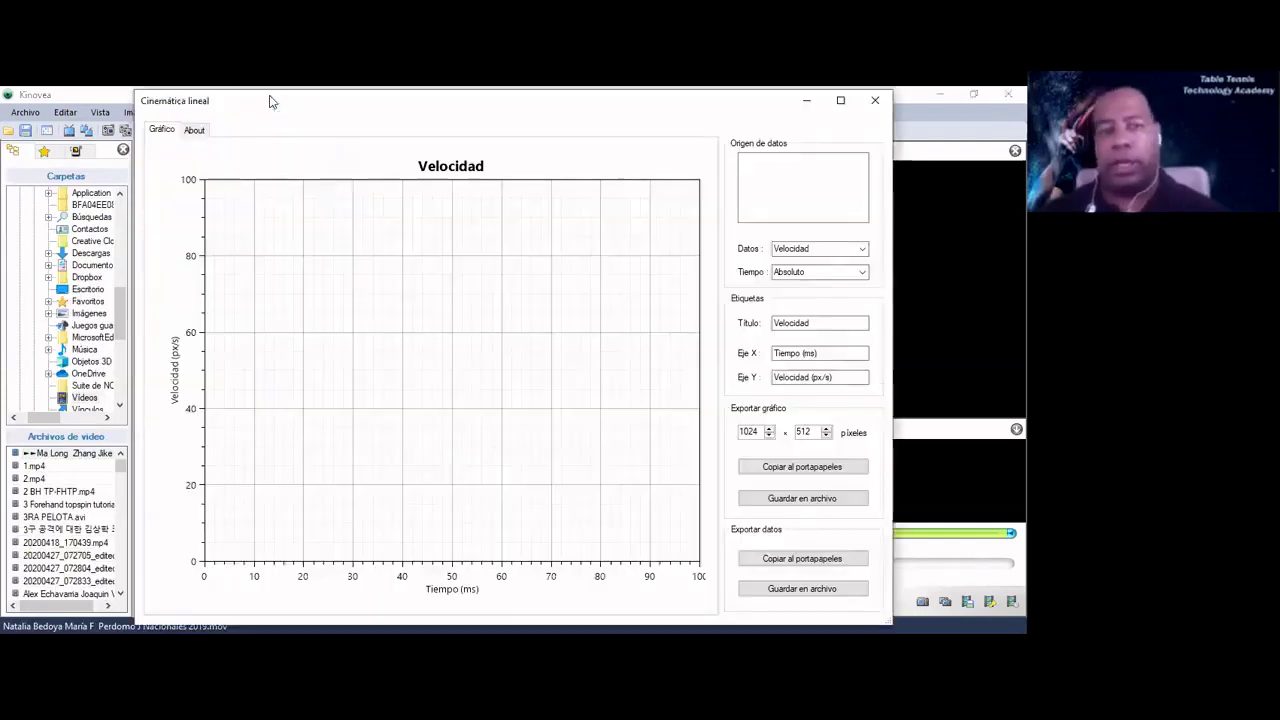
pyautogui.moveTo(808, 100); pyautogui.dragTo(690, 185)
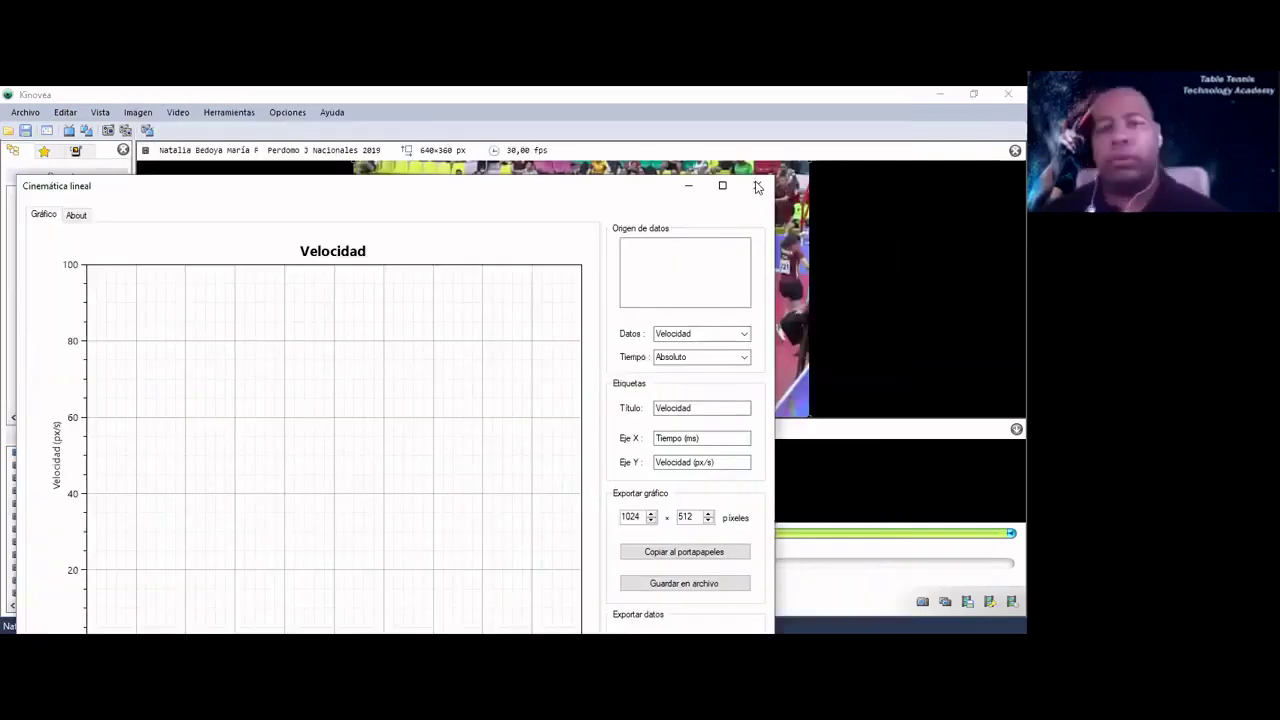
pyautogui.click(187, 114)
# Step: View the angular kinematics and angle-angle diagram windows one after the other and close them
pyautogui.moveTo(220, 112)
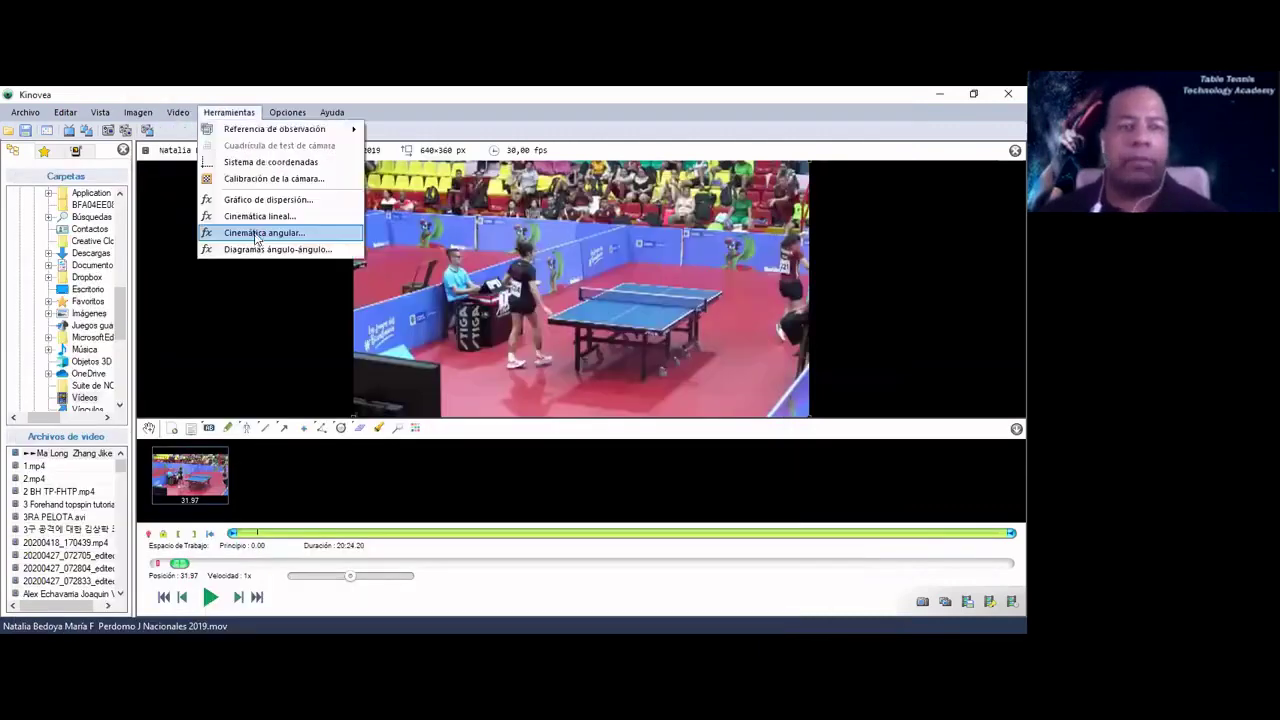
pyautogui.click(257, 235)
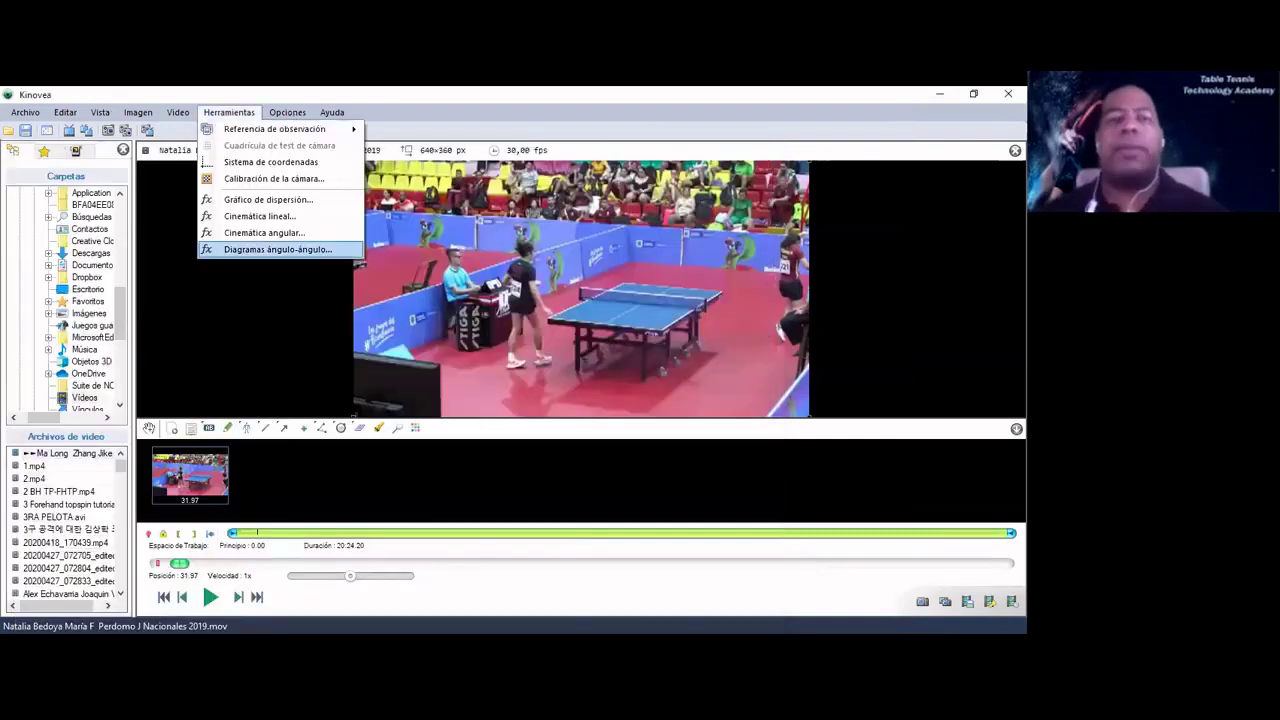
pyautogui.press('Return')
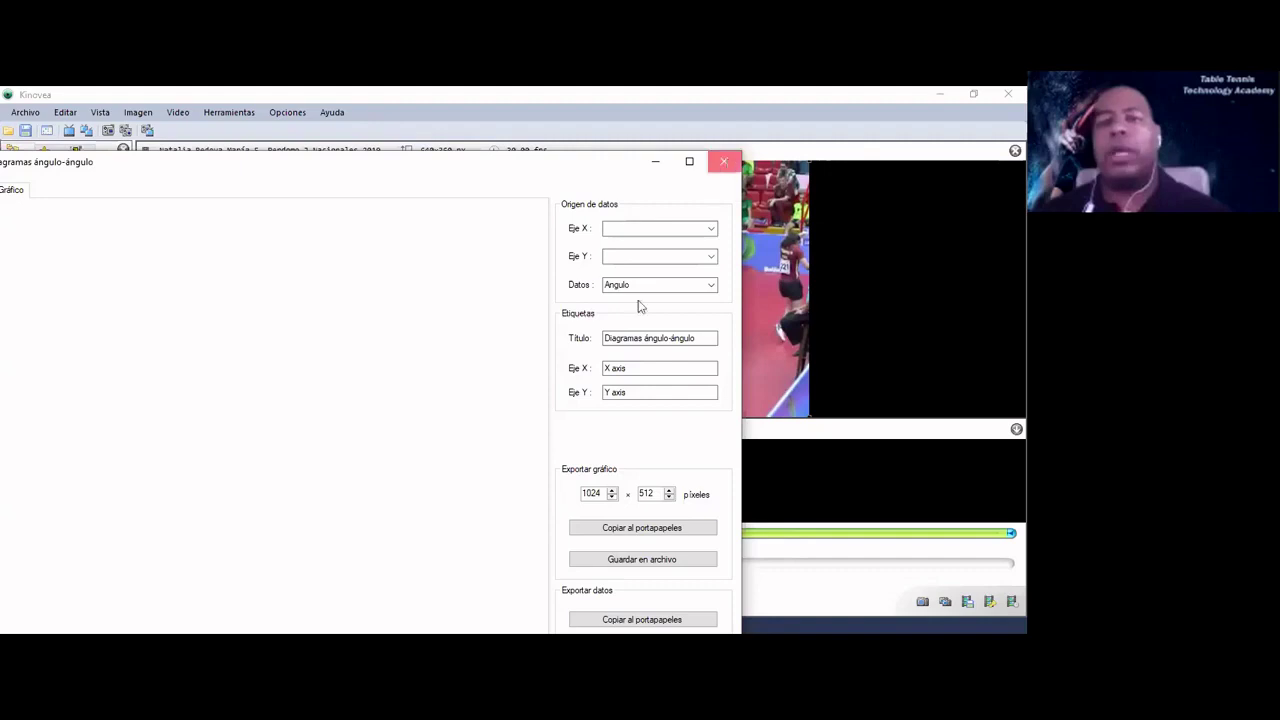
pyautogui.press('Escape')
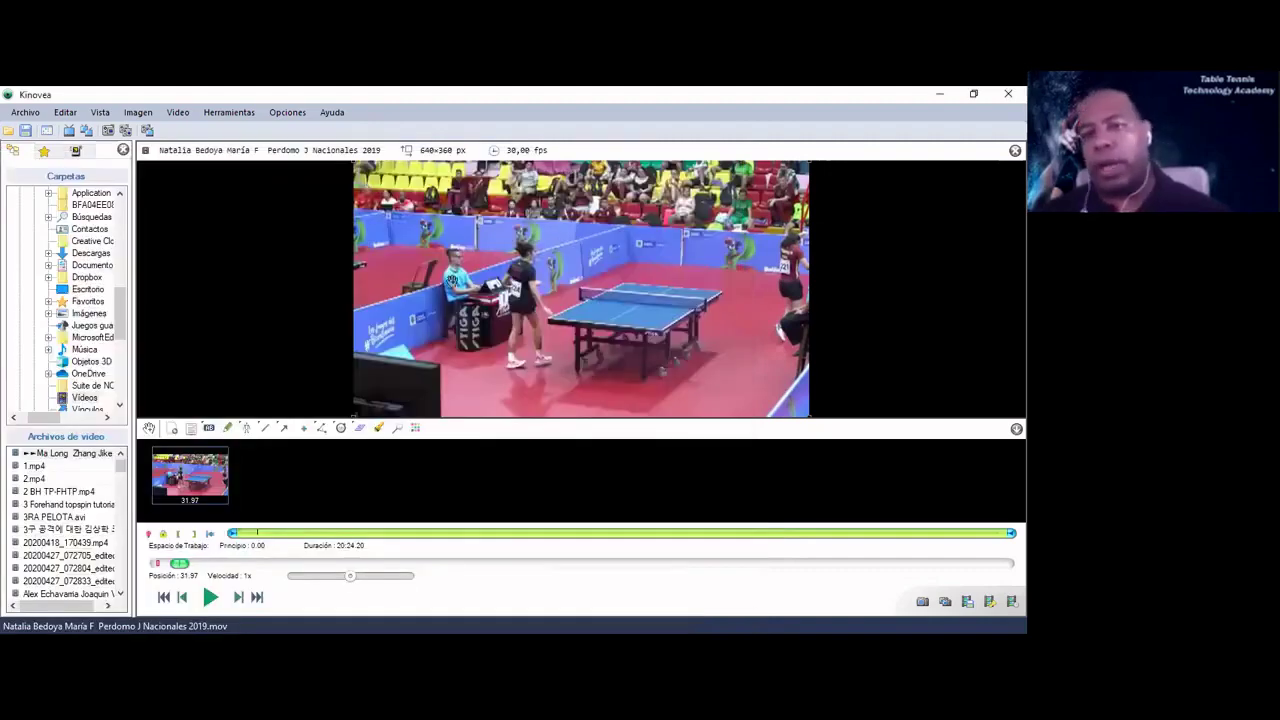
# Step: Look over the available languages and set the time format to [h:][mm:]ss.xx[x] + Número de cuadros
pyautogui.click(286, 110)
pyautogui.moveTo(290, 131)
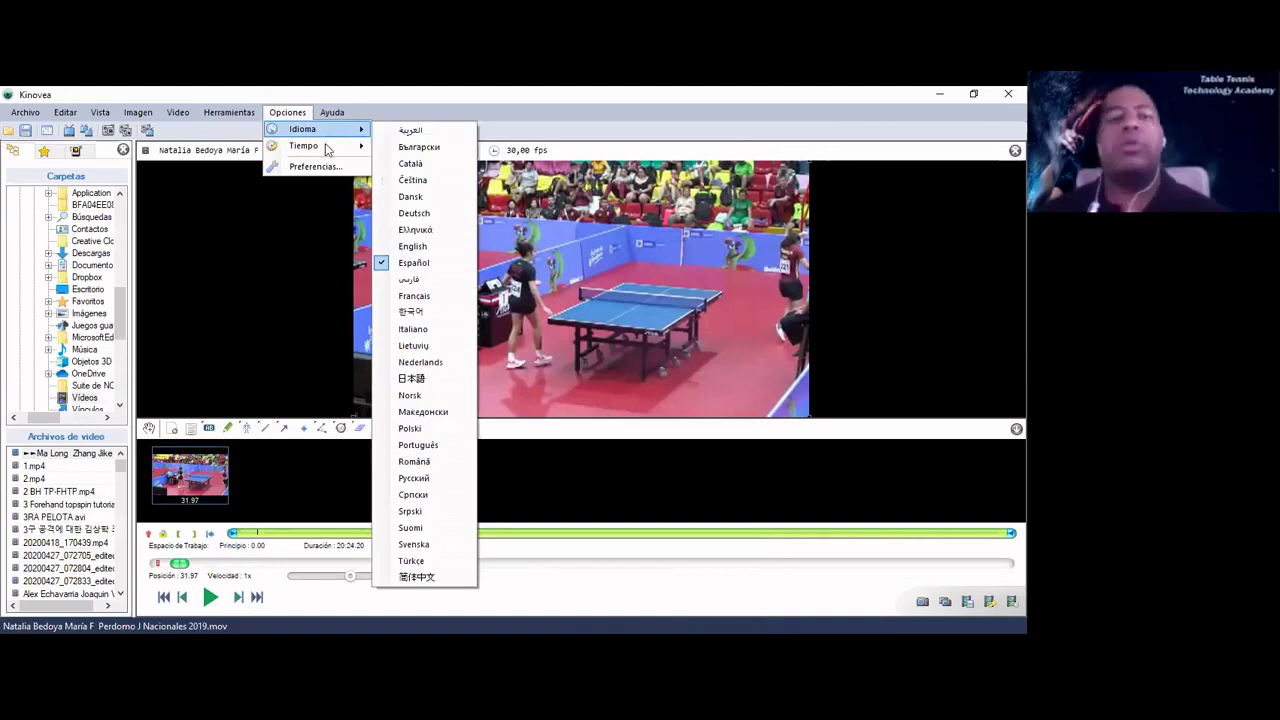
pyautogui.moveTo(350, 150)
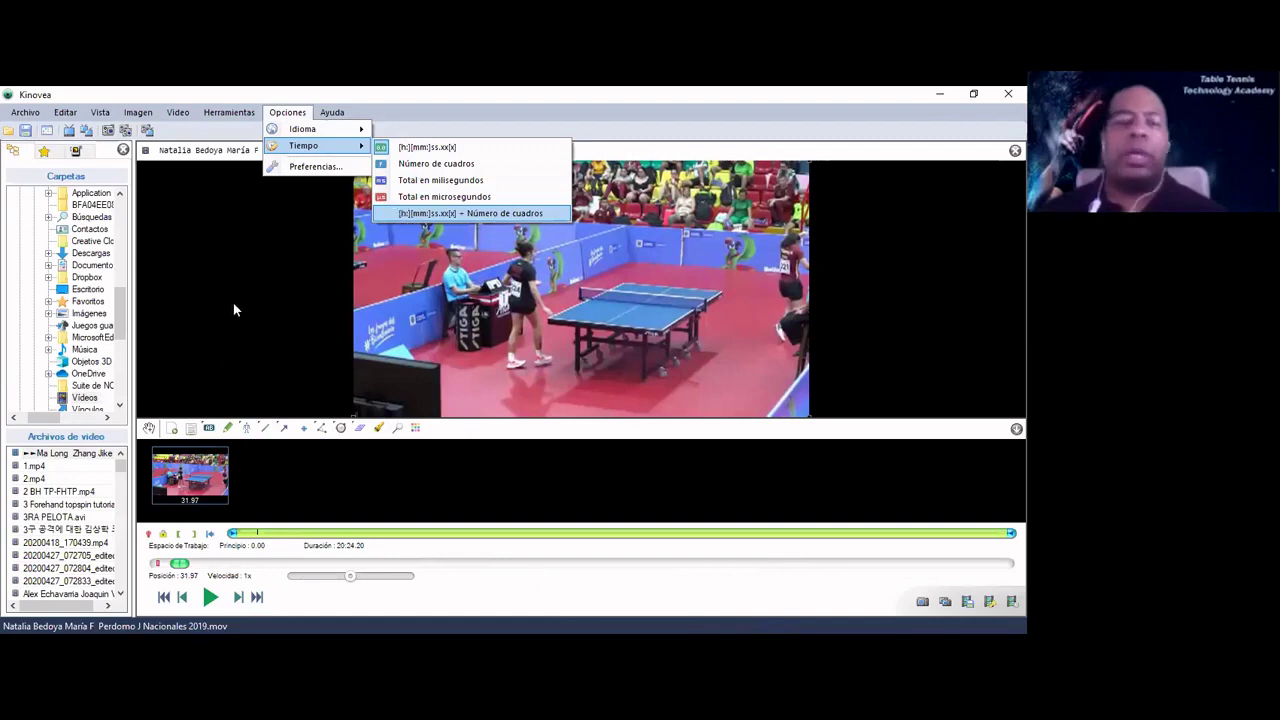
pyautogui.press('Return')
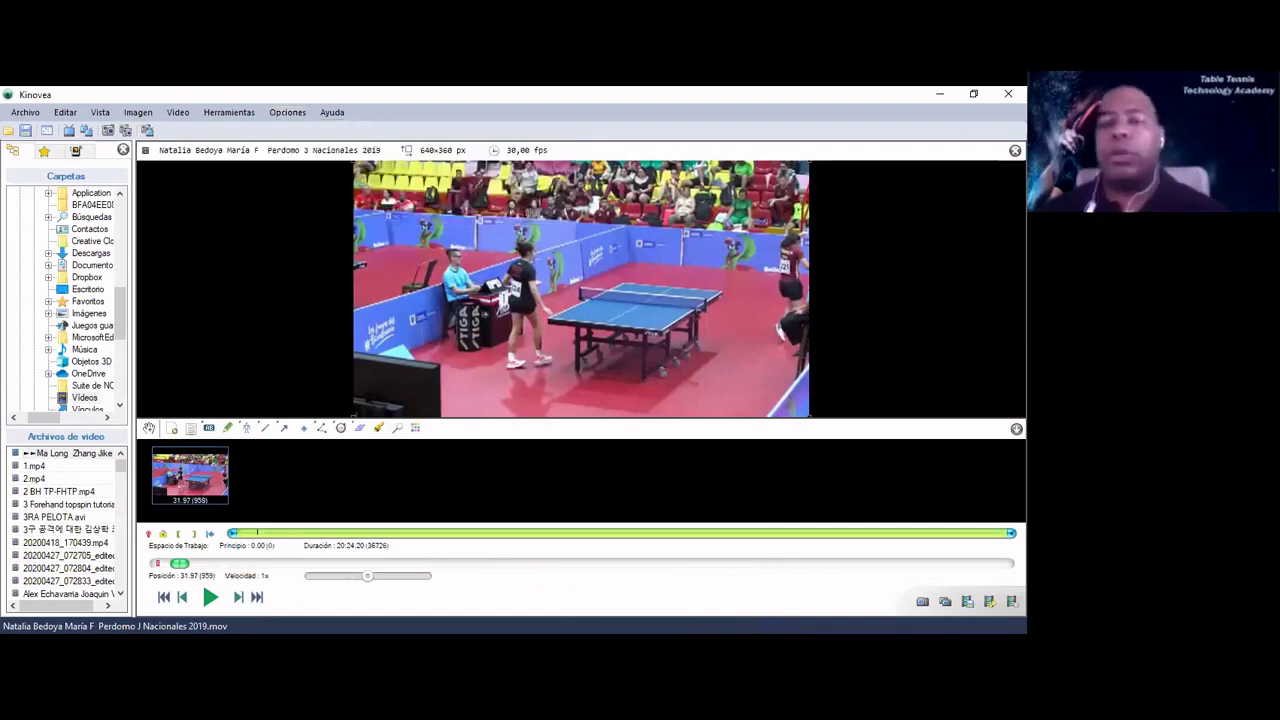
# Step: Collapse the key image strip and look through the keyboard shortcut categories in the preferences, including ThumbnailViewerCamera, DualPlayer, DualCapture and CaptureScreen
pyautogui.click(218, 389)
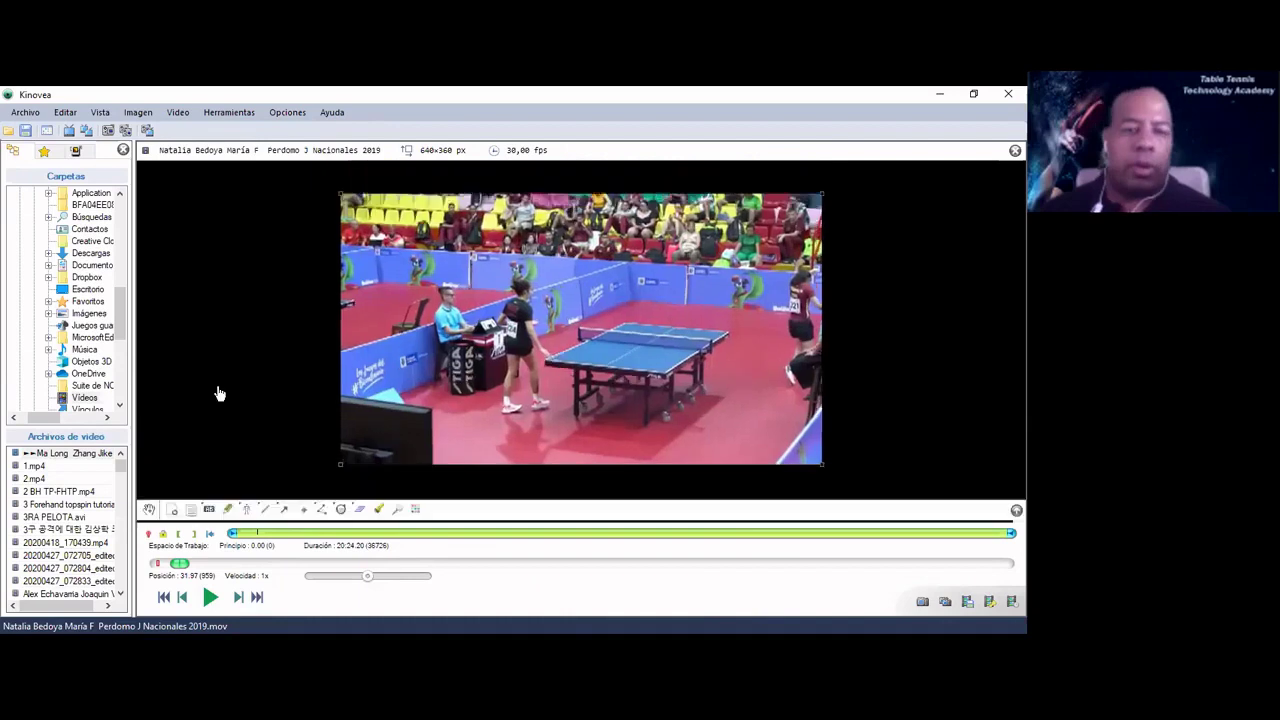
pyautogui.click(284, 114)
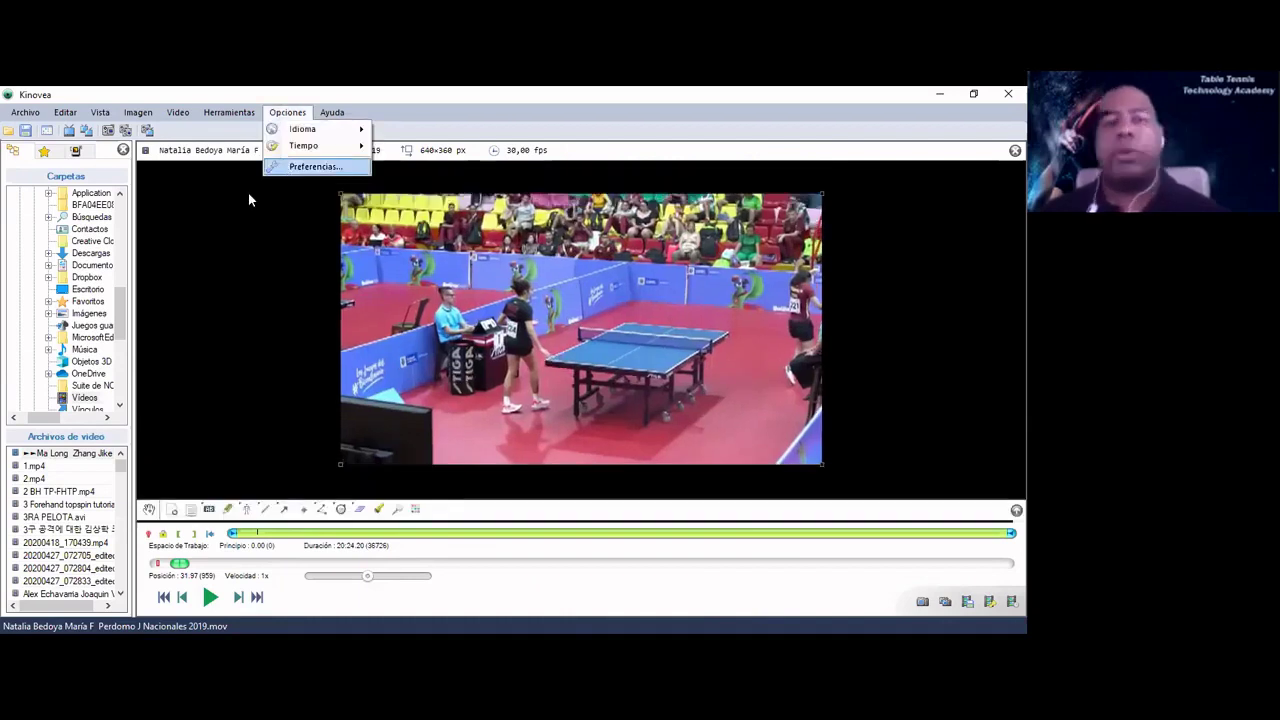
pyautogui.click(248, 193)
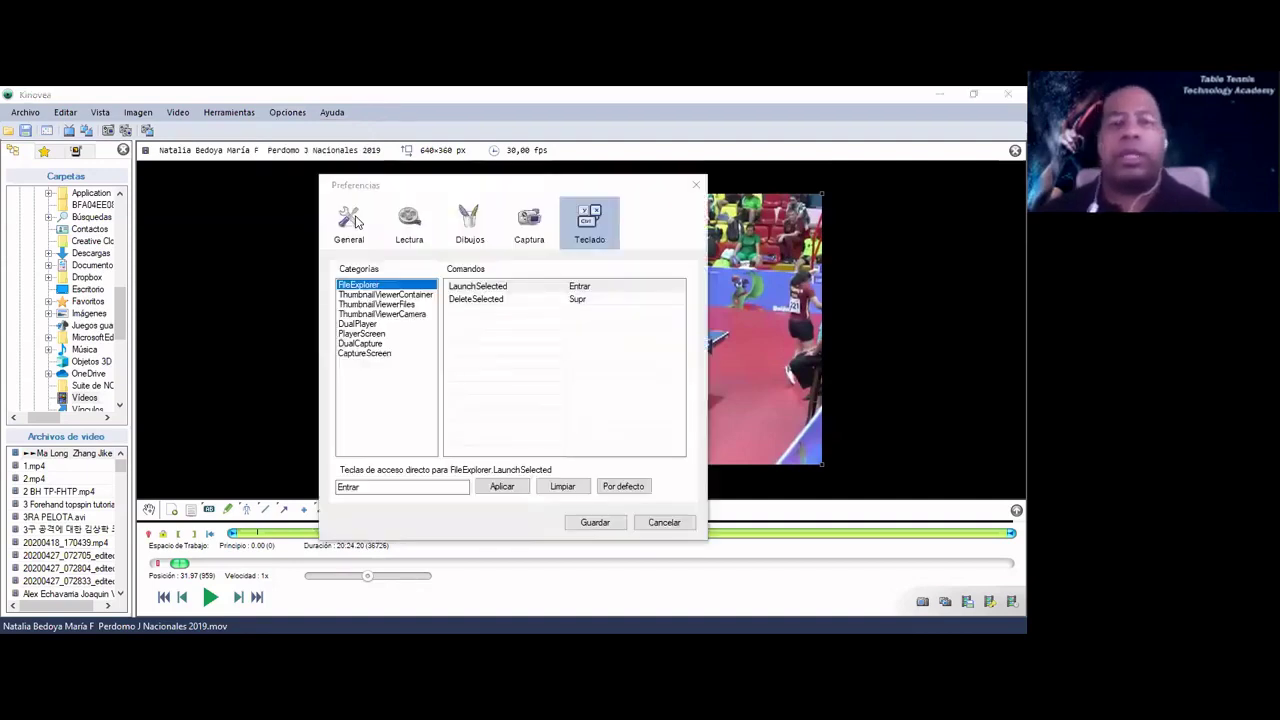
pyautogui.click(380, 314)
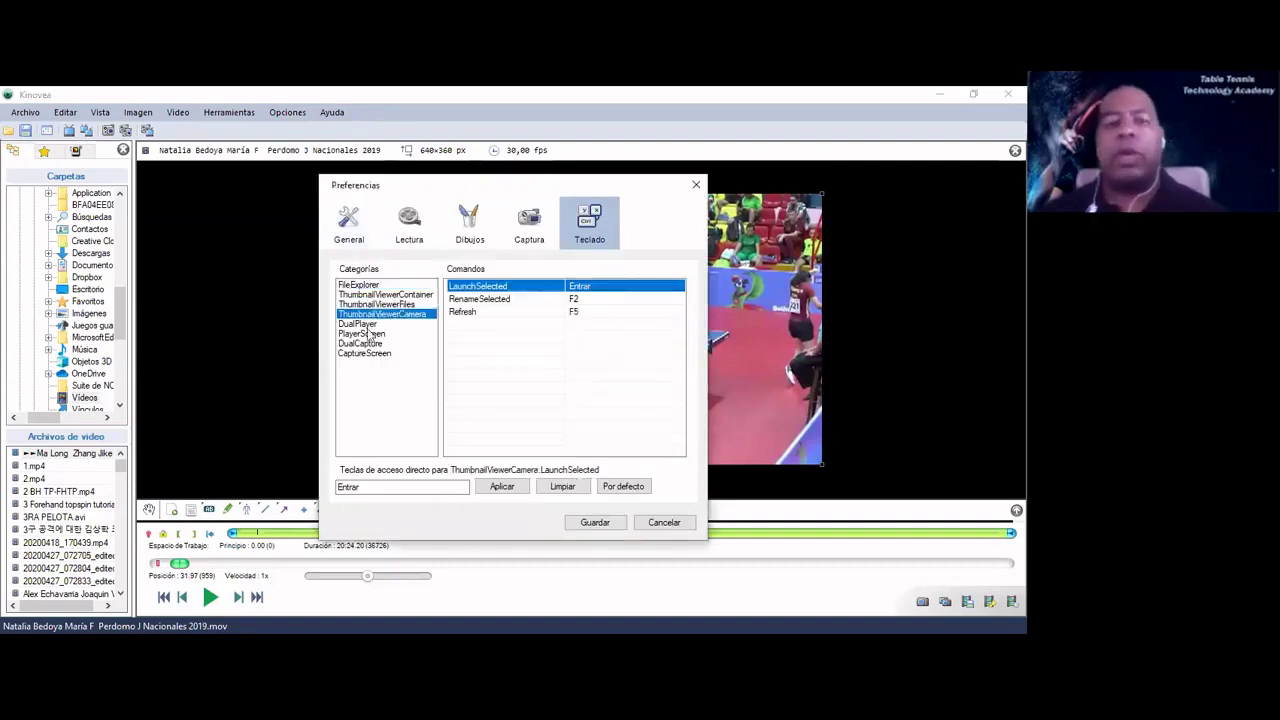
pyautogui.click(370, 334)
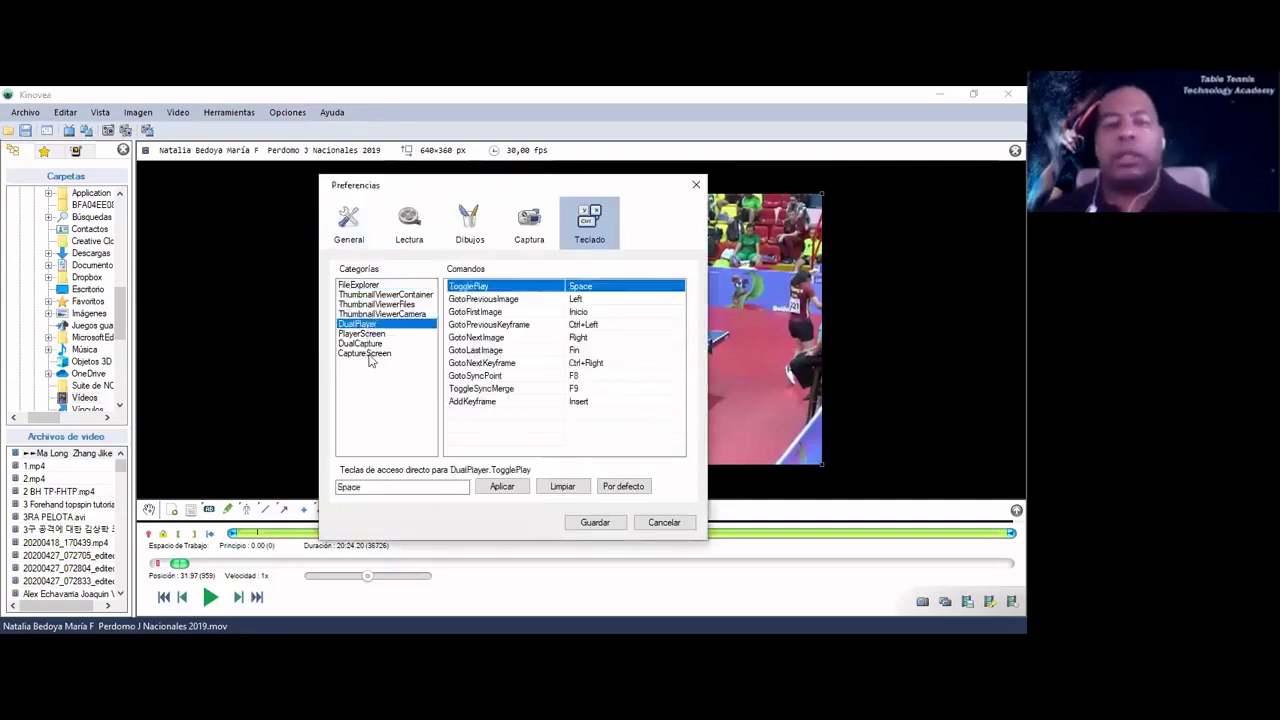
pyautogui.click(372, 344)
pyautogui.press('Down')
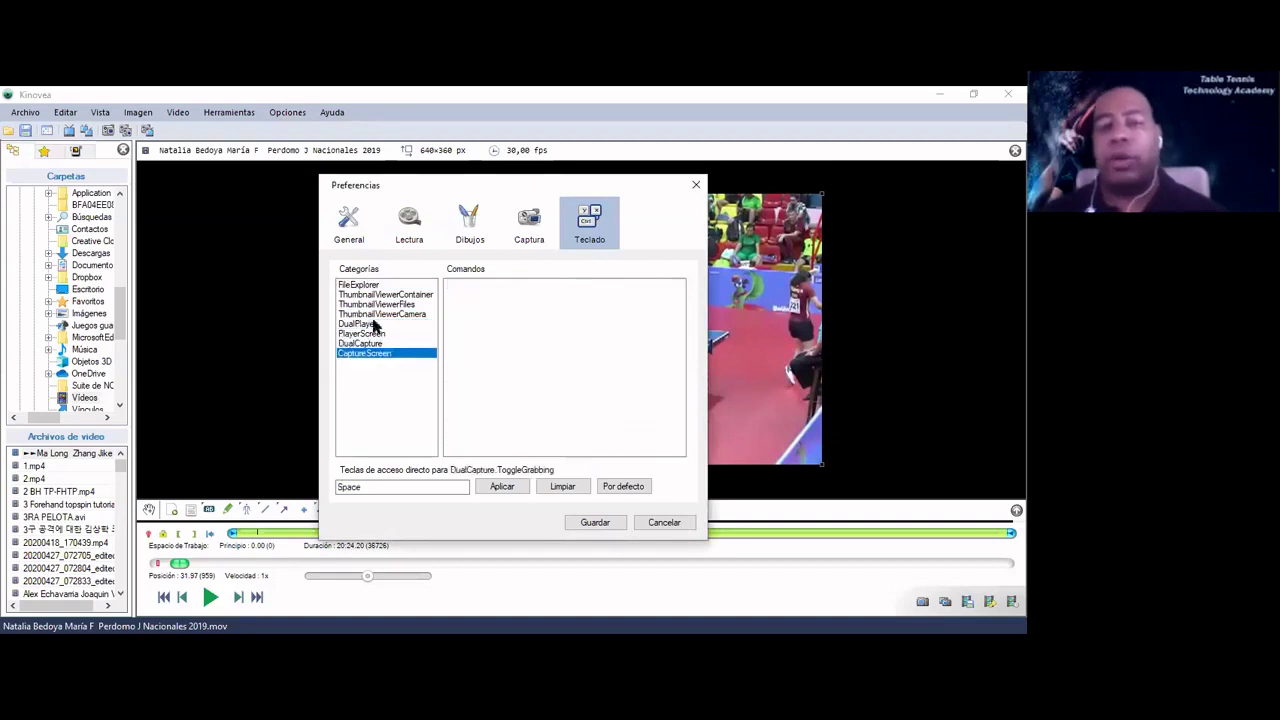
# Step: Look over the drawing preferences (Dibujos) for general options, opacity and tracking, and close the preferences
pyautogui.click(407, 225)
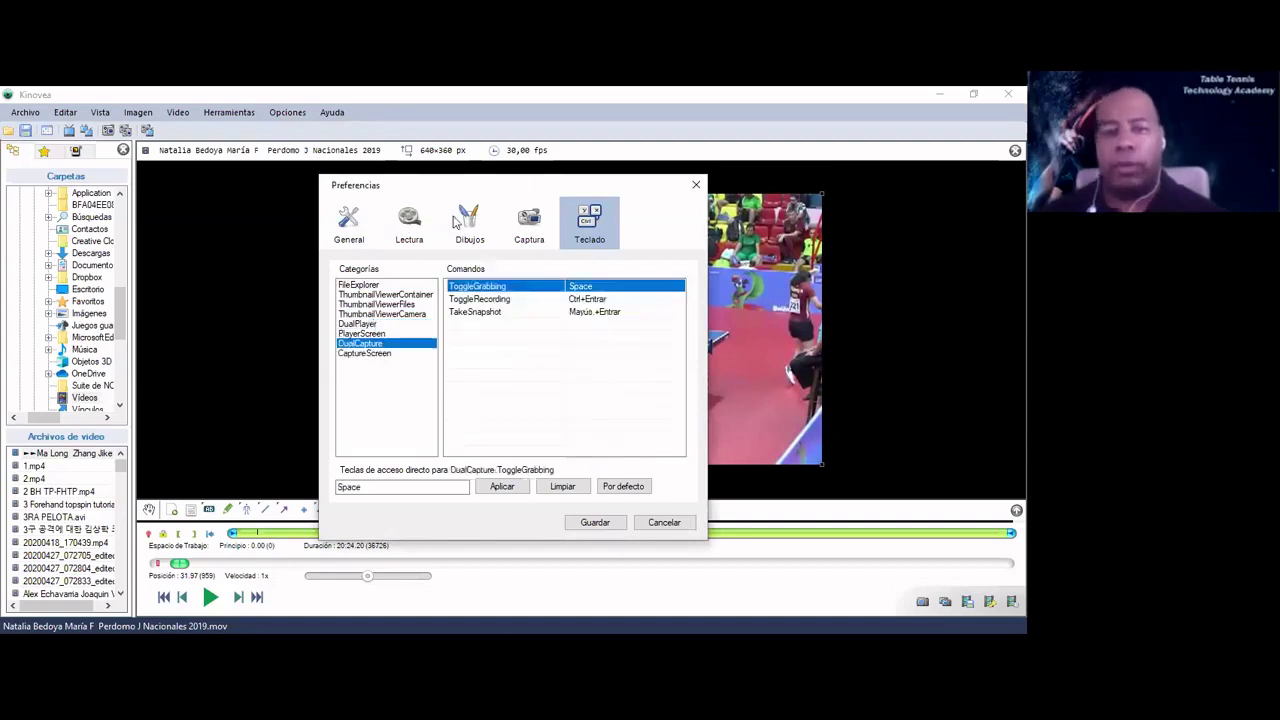
pyautogui.click(458, 220)
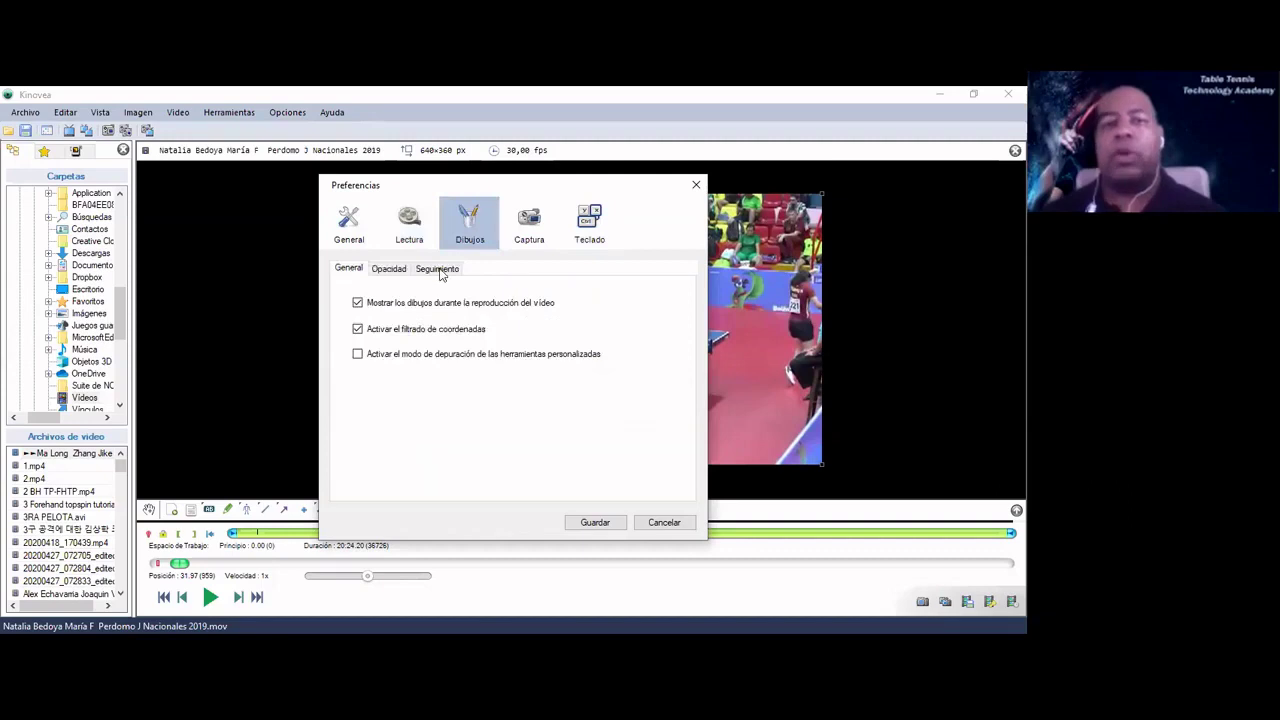
pyautogui.click(393, 271)
pyautogui.click(353, 270)
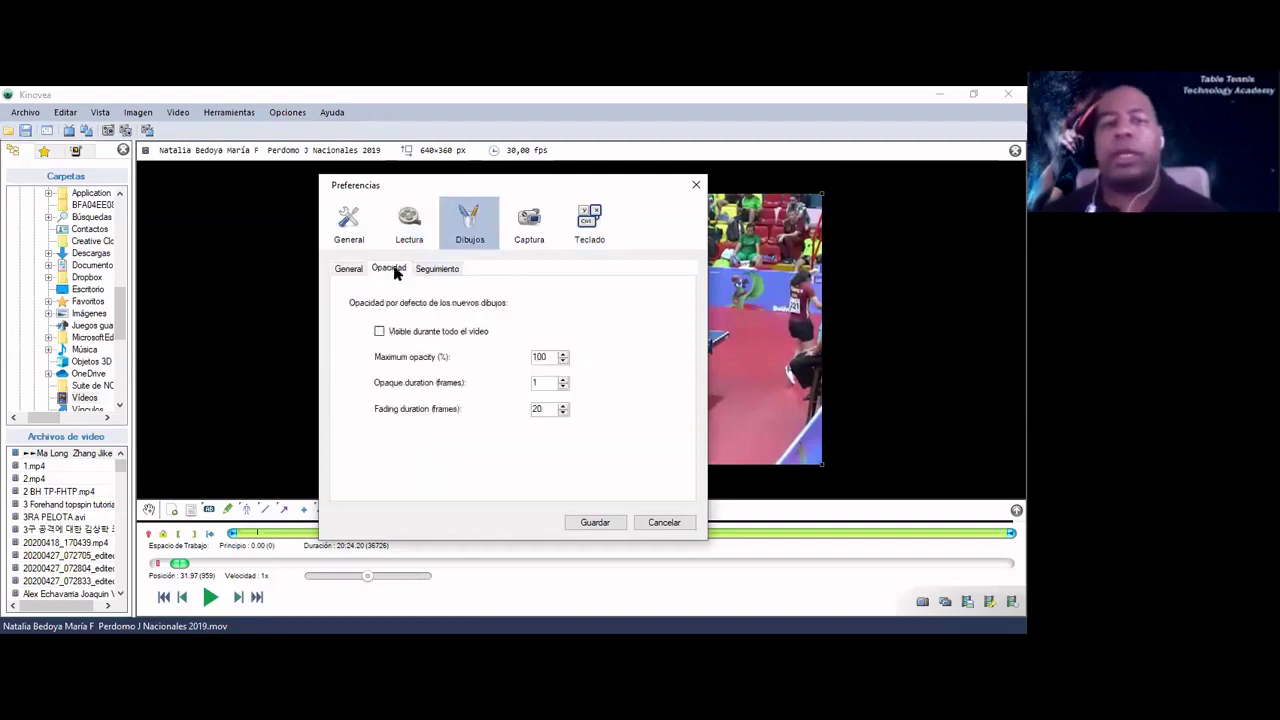
pyautogui.click(440, 268)
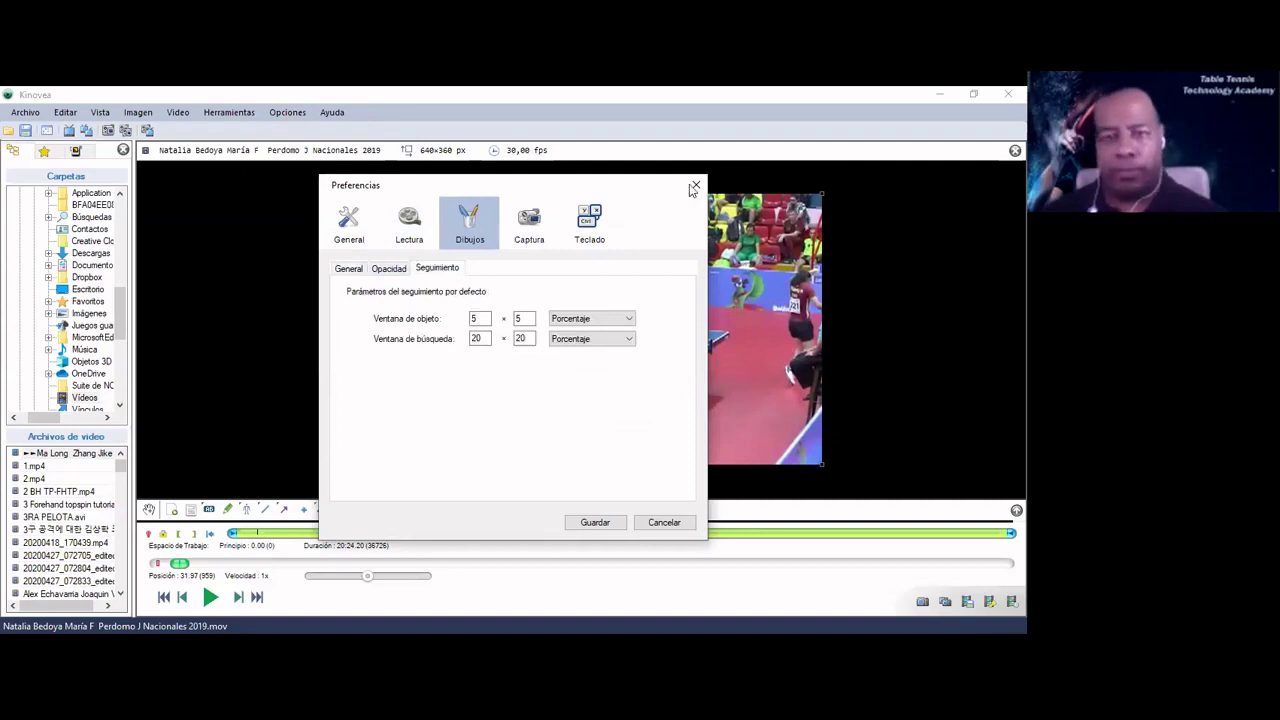
pyautogui.click(694, 187)
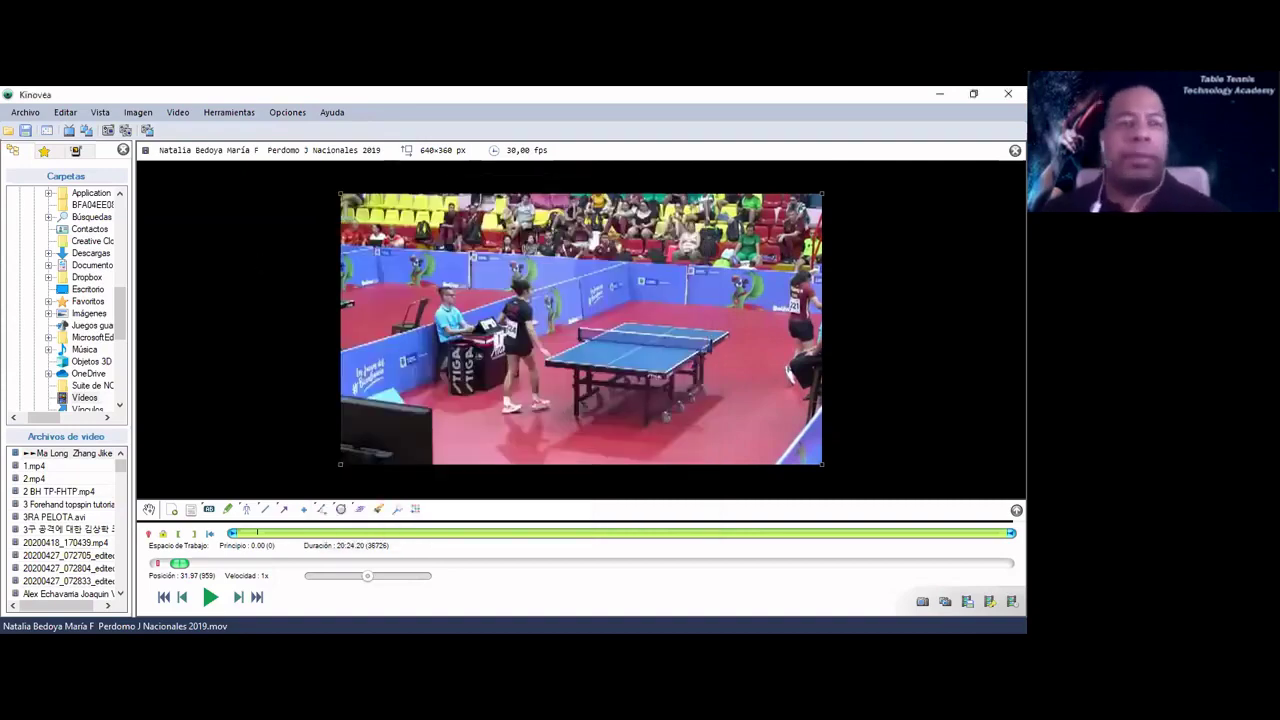
# Step: View the camera list and the two-screen playback layout, and close the empty second screen and the file explorer
pyautogui.click(78, 152)
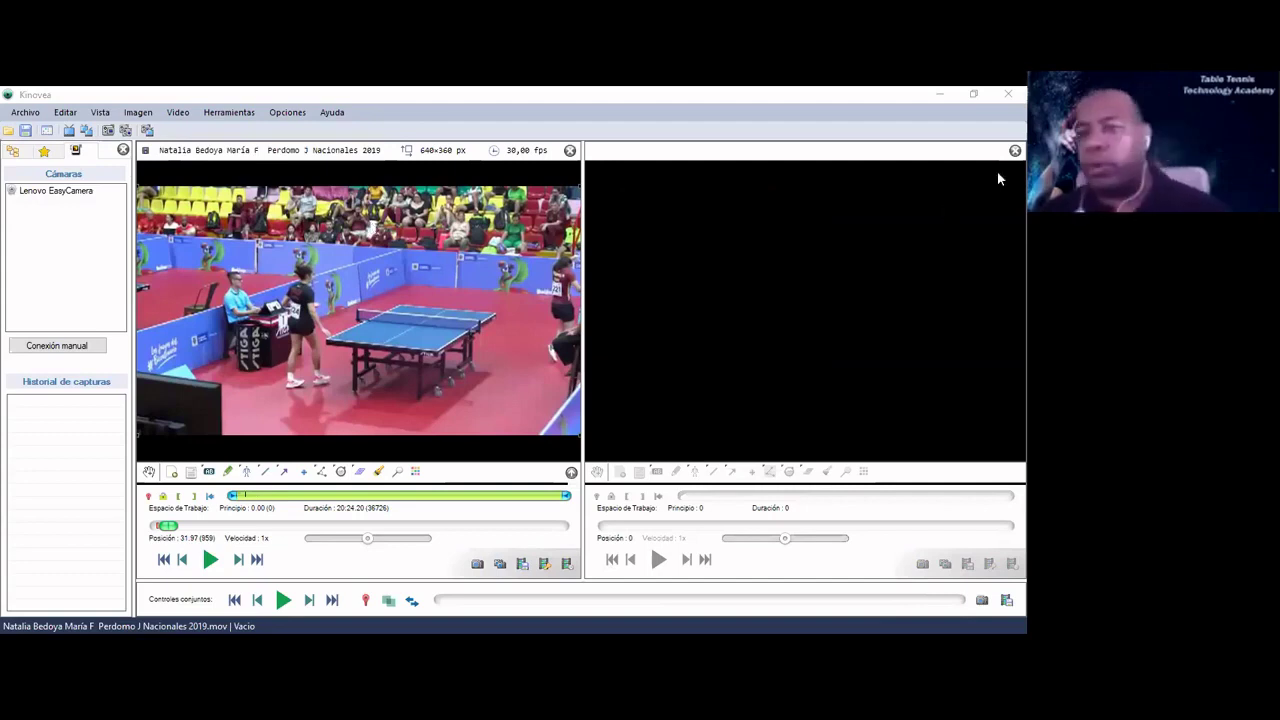
pyautogui.click(1014, 150)
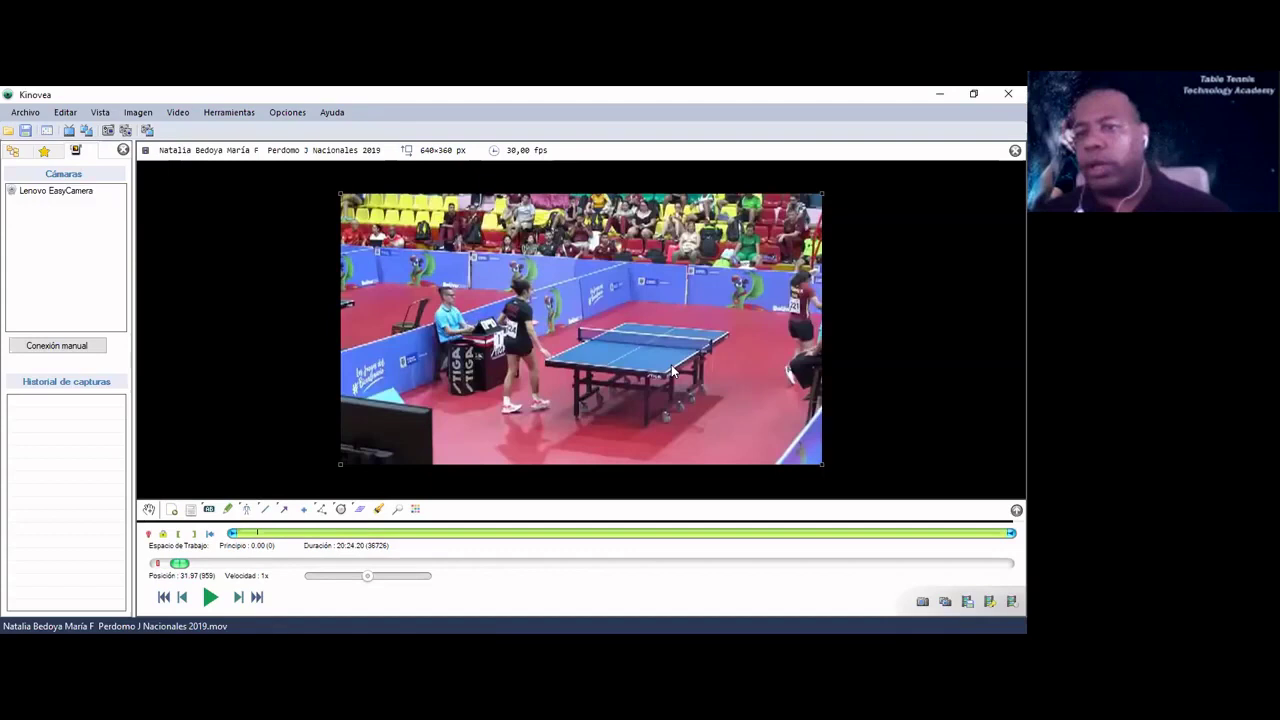
pyautogui.click(123, 150)
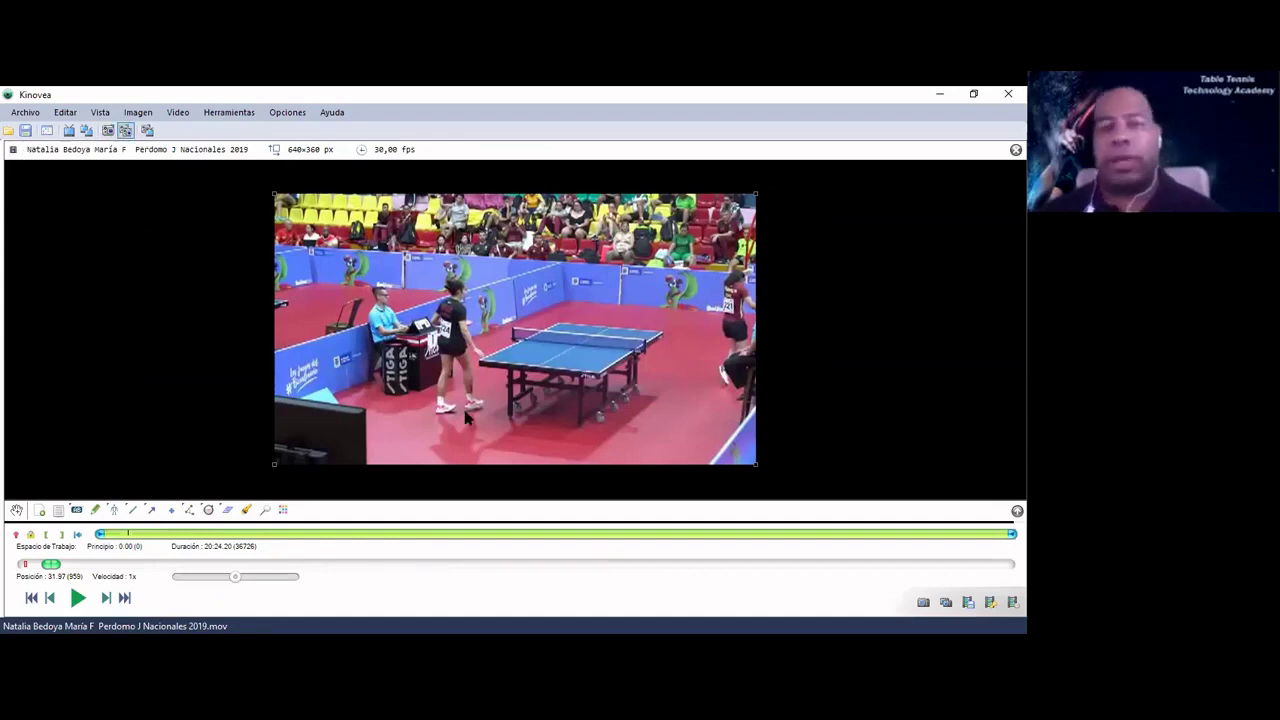
# Step: Switch to the combined capture and playback layout without saving the video, and close both empty screens
pyautogui.hotkey('ctrl', 's')
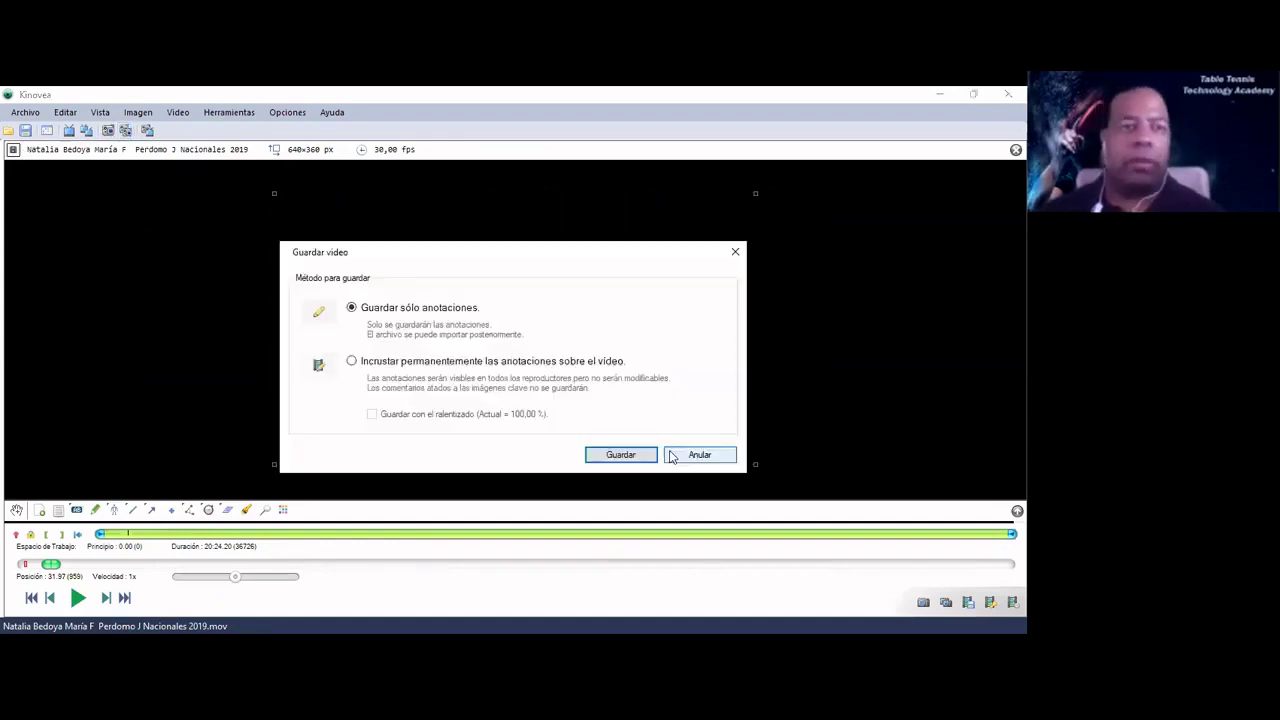
pyautogui.click(699, 455)
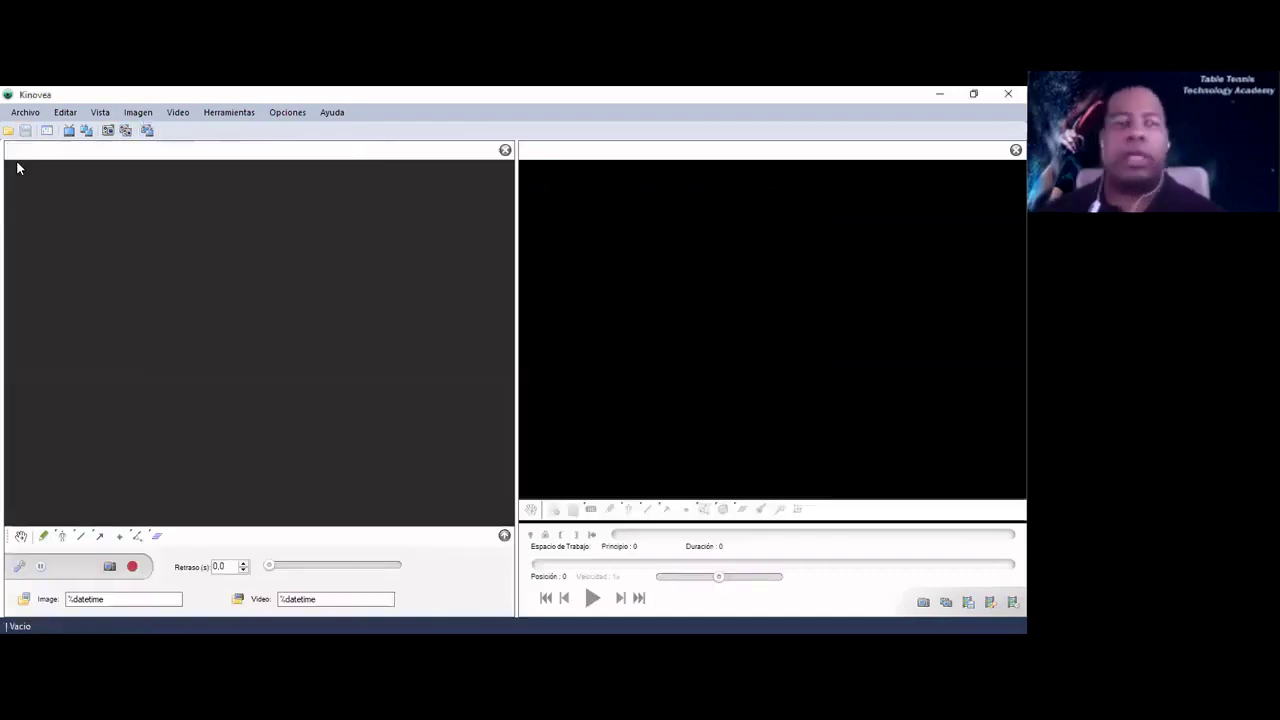
pyautogui.click(505, 151)
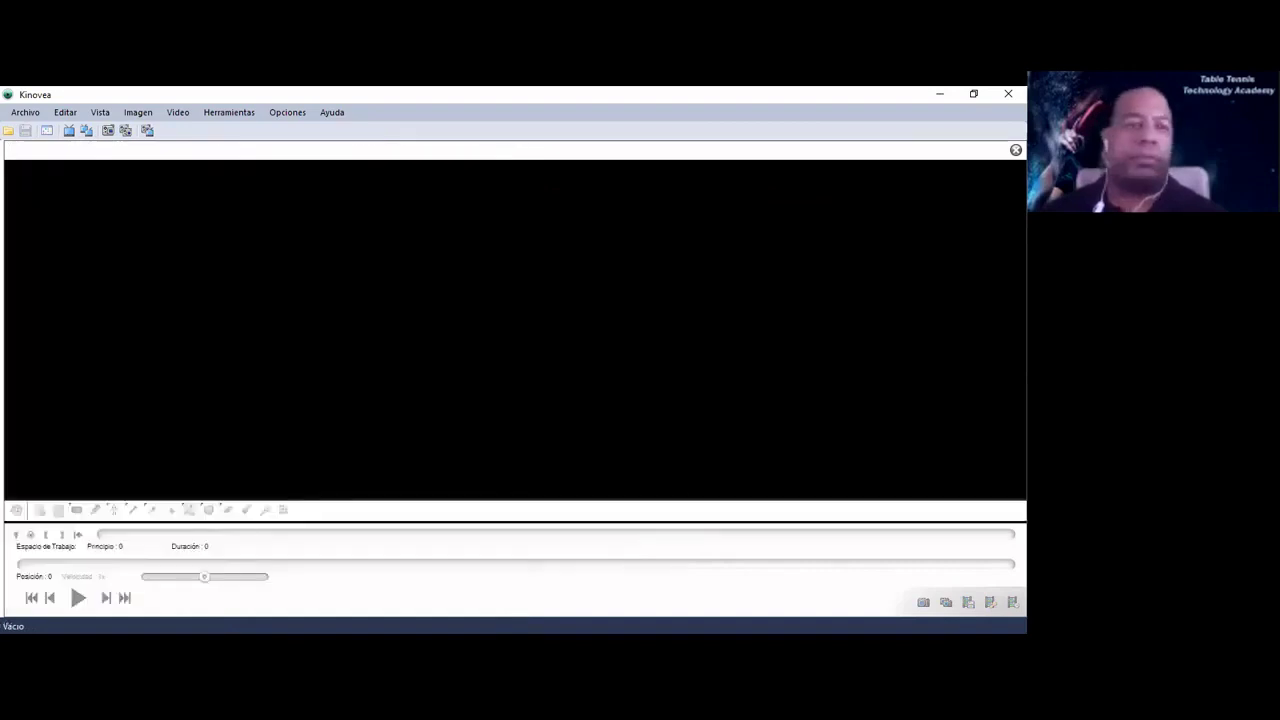
pyautogui.click(1015, 150)
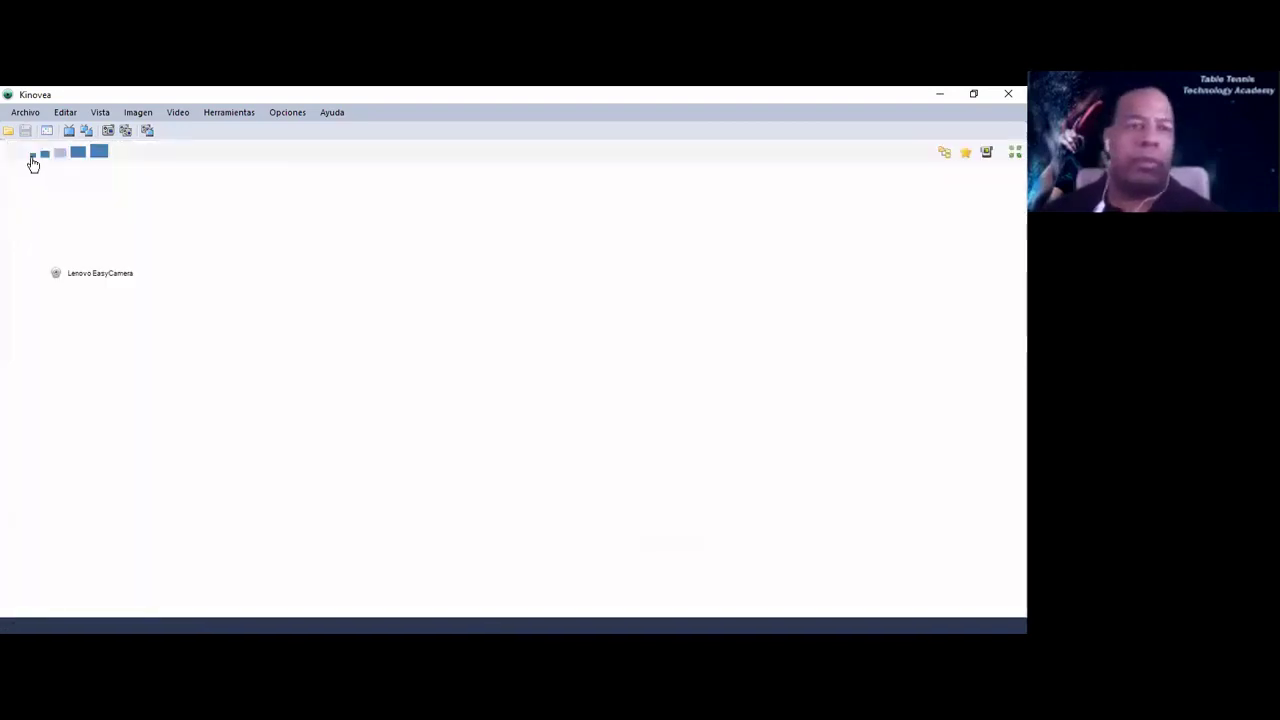
# Step: Restore the file explorer and open the J Nacionales 2019 match video from the Vídeos folder thumbnails
pyautogui.click(100, 112)
pyautogui.click(109, 129)
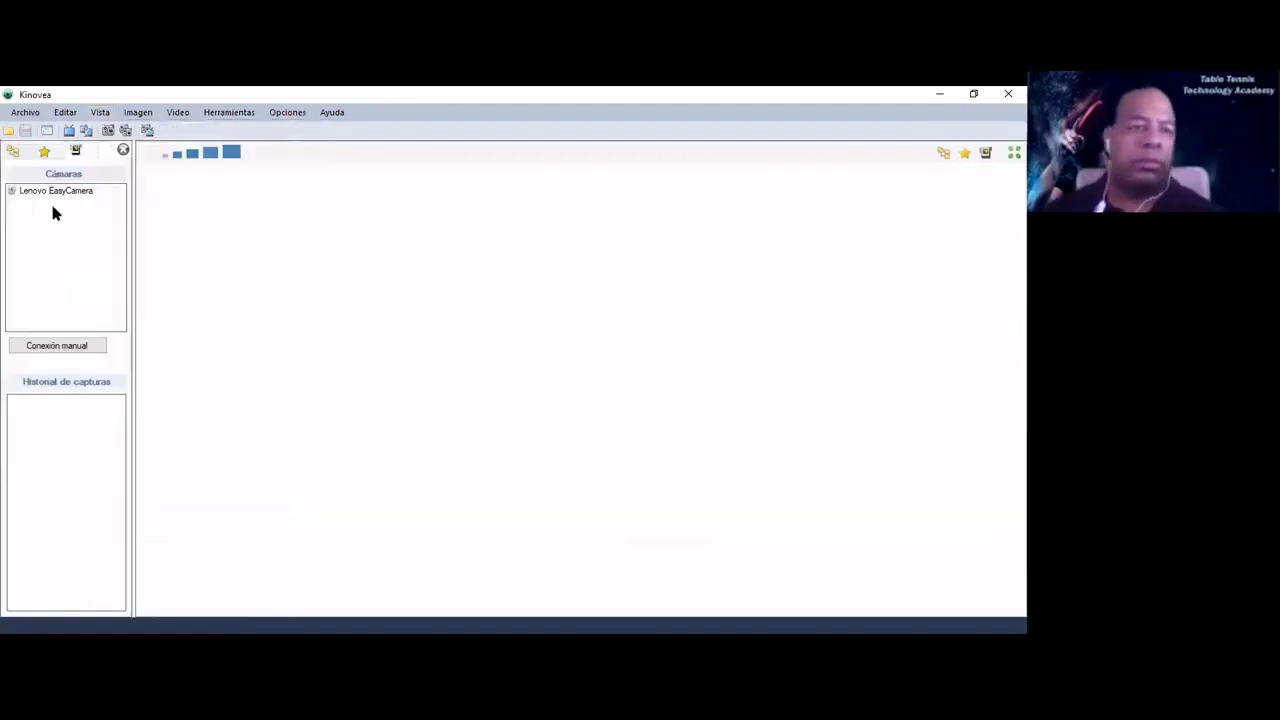
pyautogui.click(15, 150)
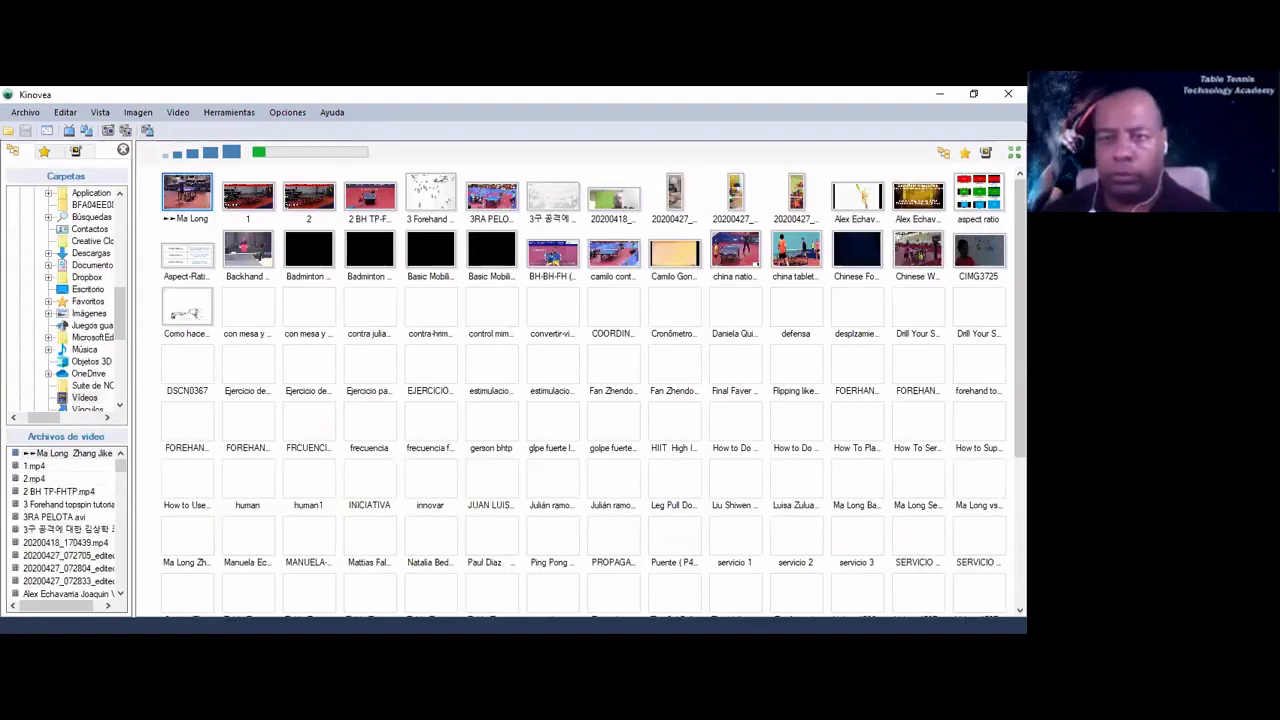
pyautogui.scroll(-3, 594, 382)
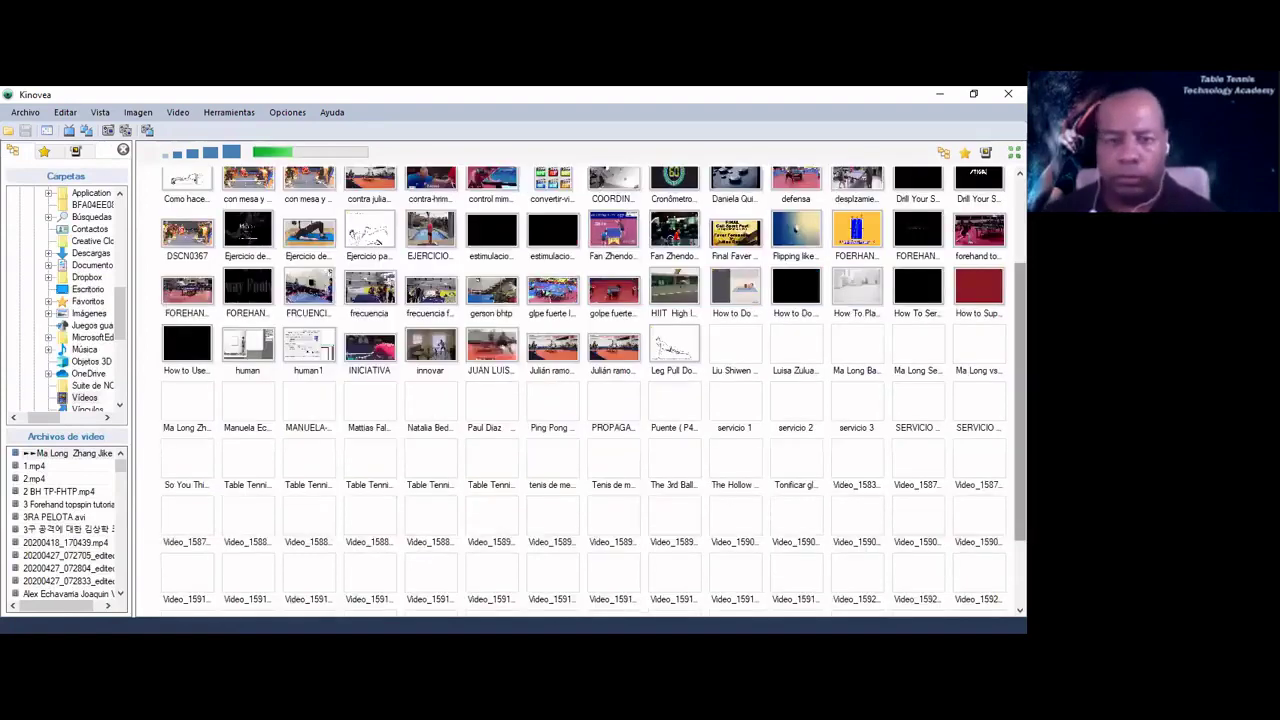
pyautogui.scroll(3, 590, 390)
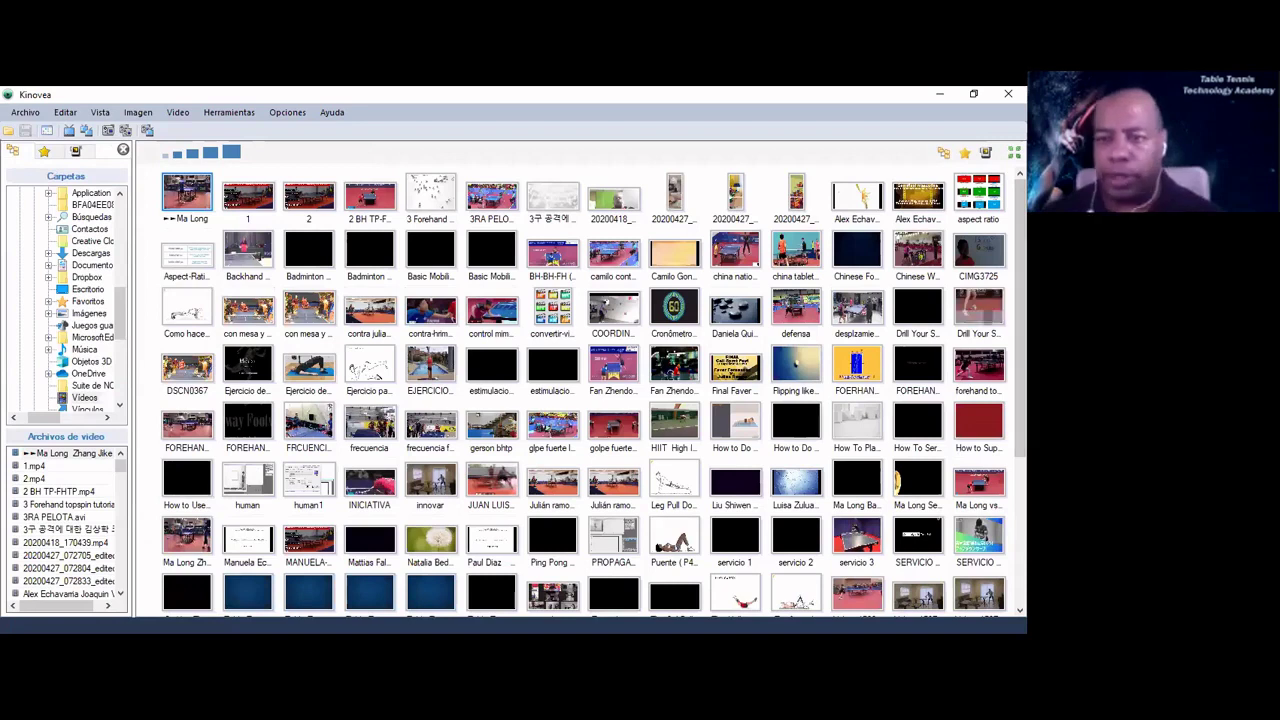
pyautogui.scroll(-3, 574, 536)
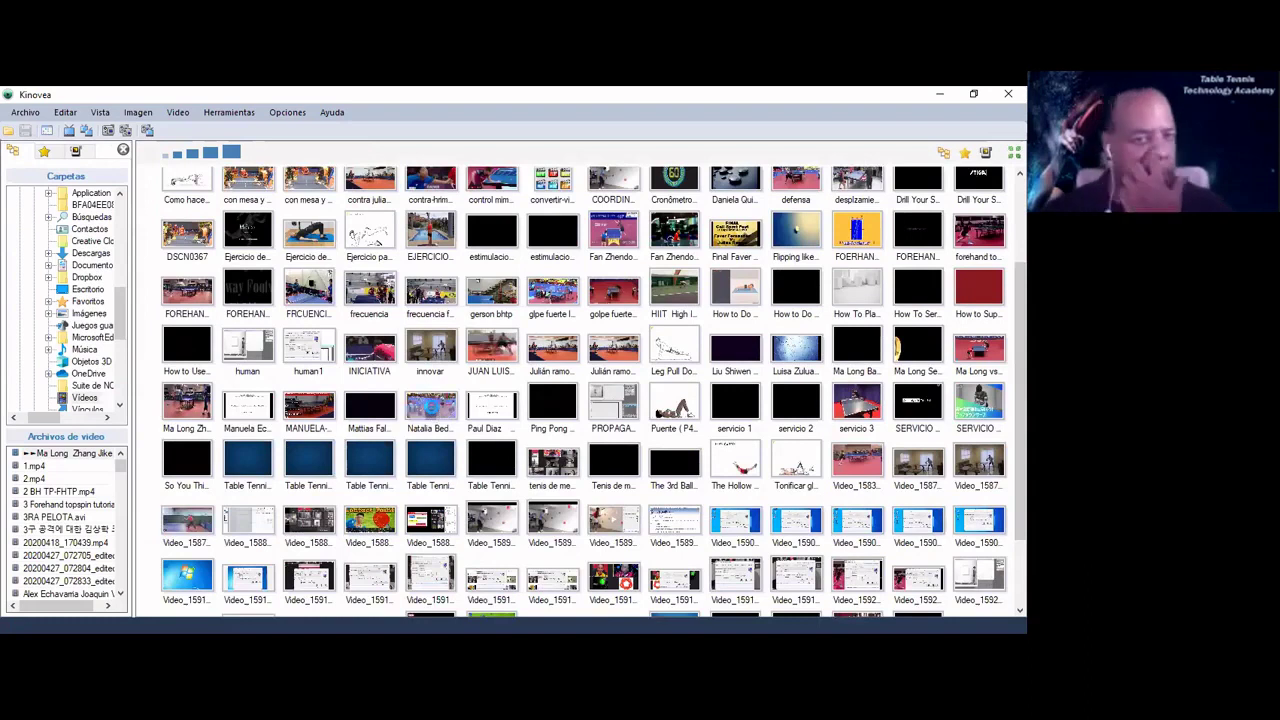
pyautogui.click(433, 410)
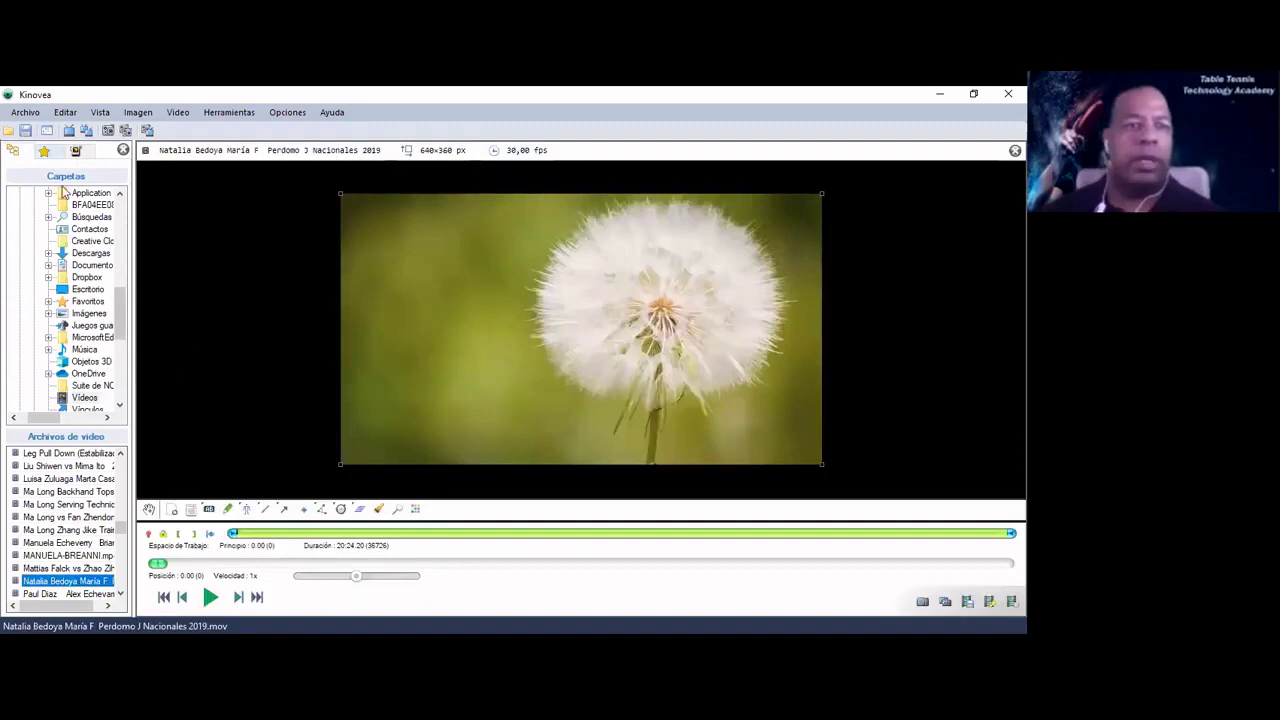
# Step: Open the Lenovo EasyCamera capture screen beside the match video positioned at 2:01.77, and return to a single playback screen
pyautogui.click(75, 150)
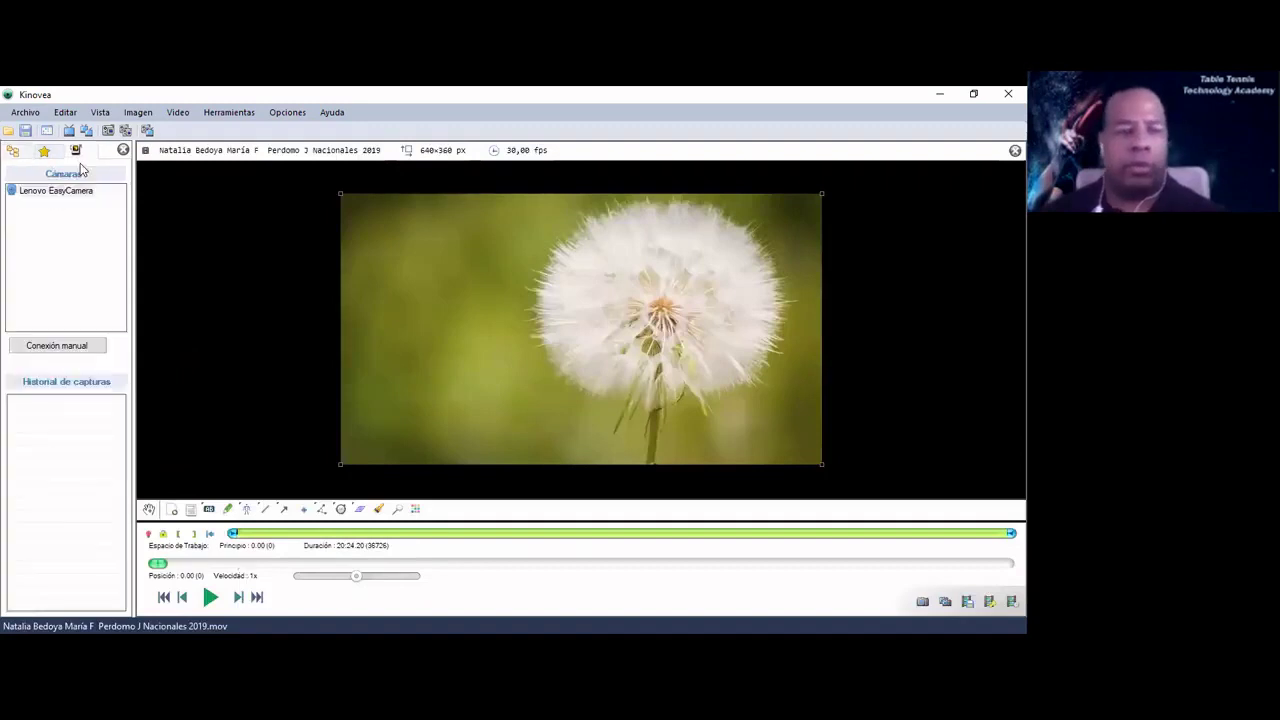
pyautogui.press('pagedown')
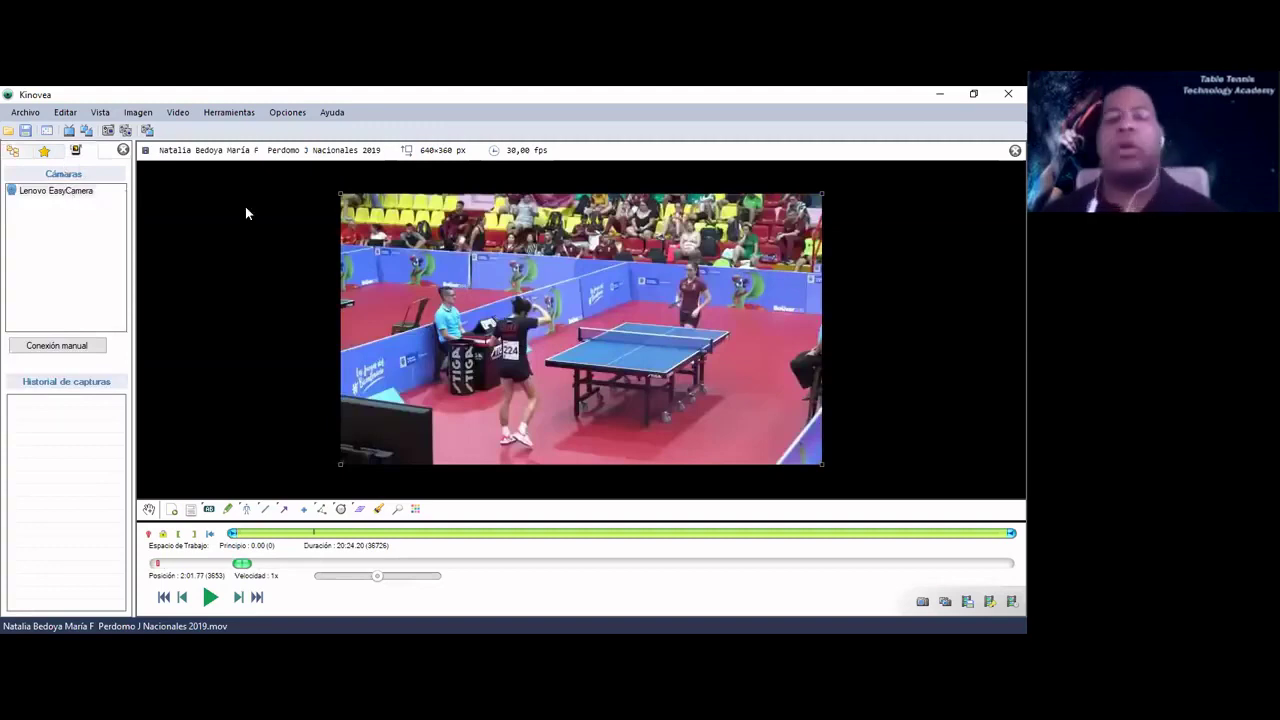
pyautogui.doubleClick(67, 191)
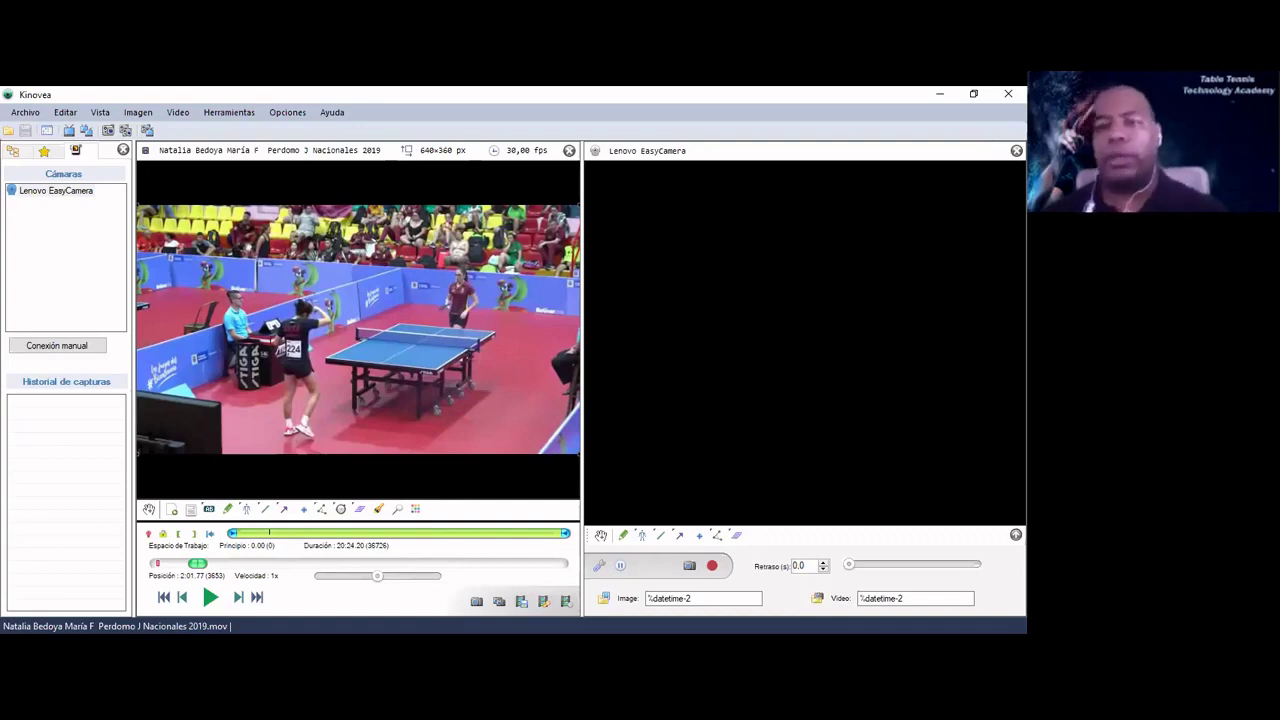
pyautogui.click(71, 133)
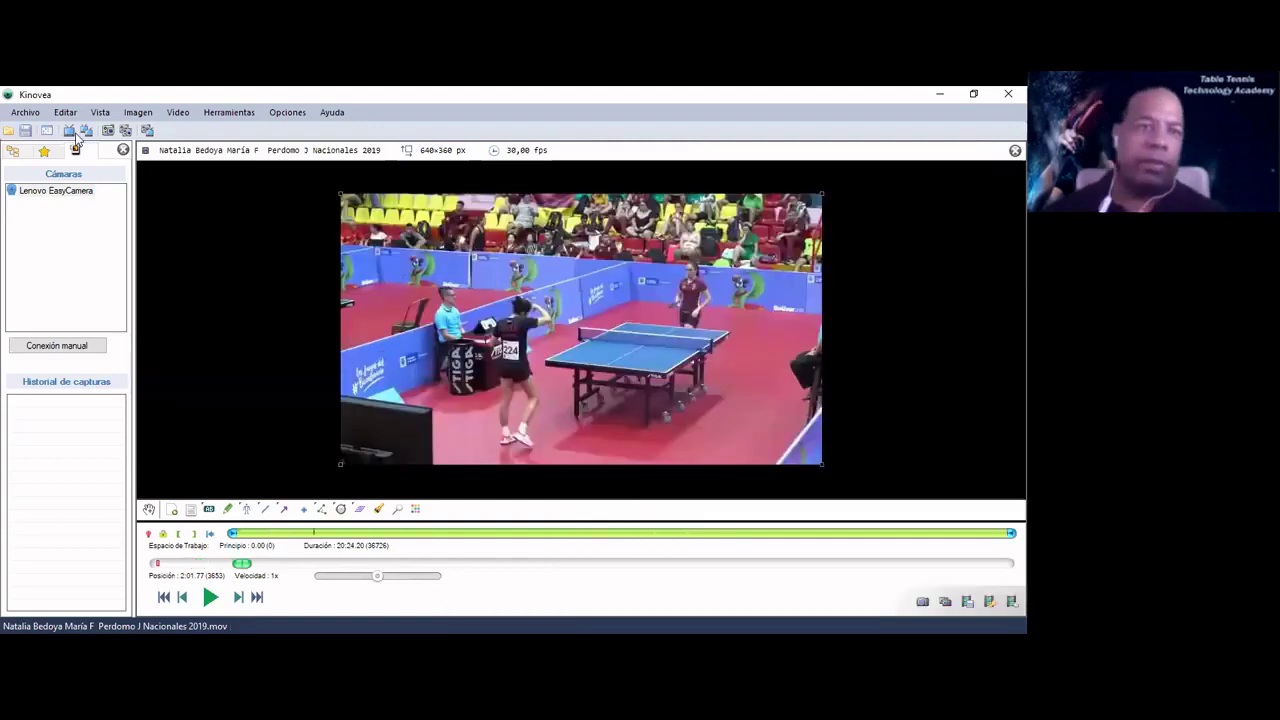
# Step: Load the 3 Forehand topspin tutorial video in a second playback screen, move it to about 21.08 and close that screen
pyautogui.click(88, 132)
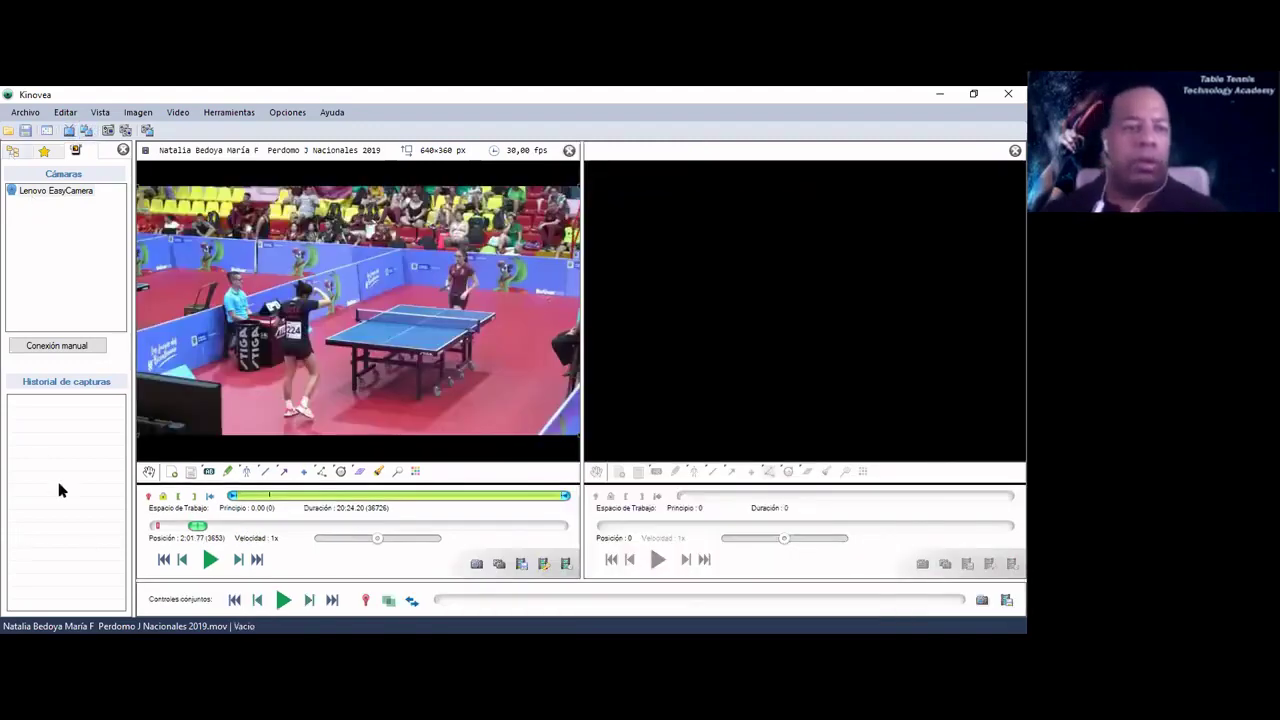
pyautogui.moveTo(58, 502); pyautogui.dragTo(763, 341)
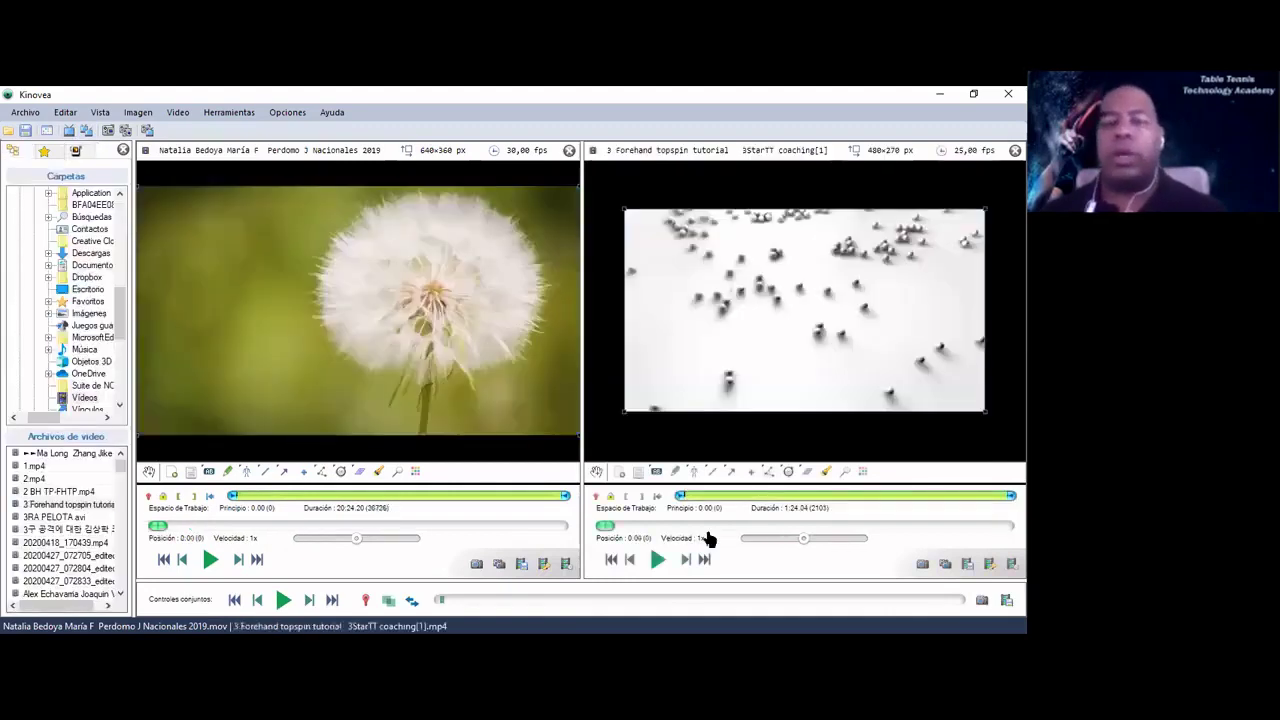
pyautogui.click(706, 526)
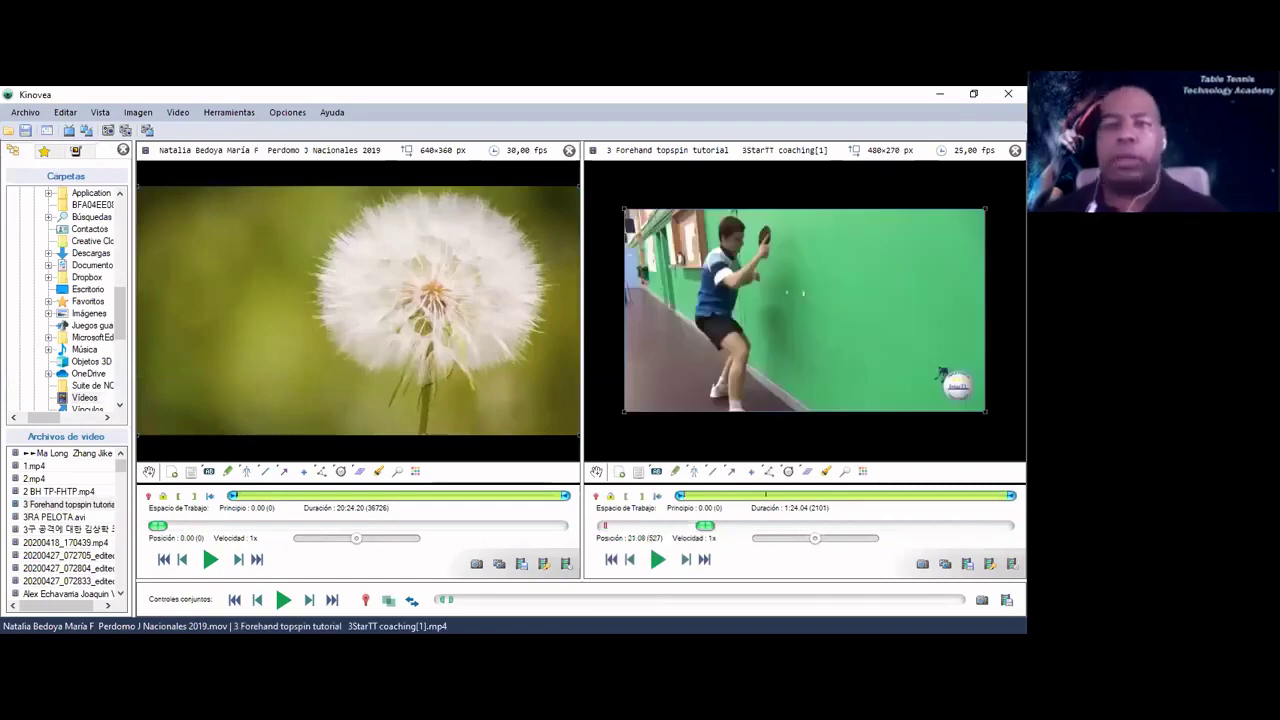
pyautogui.hotkey('ctrl', 'z')
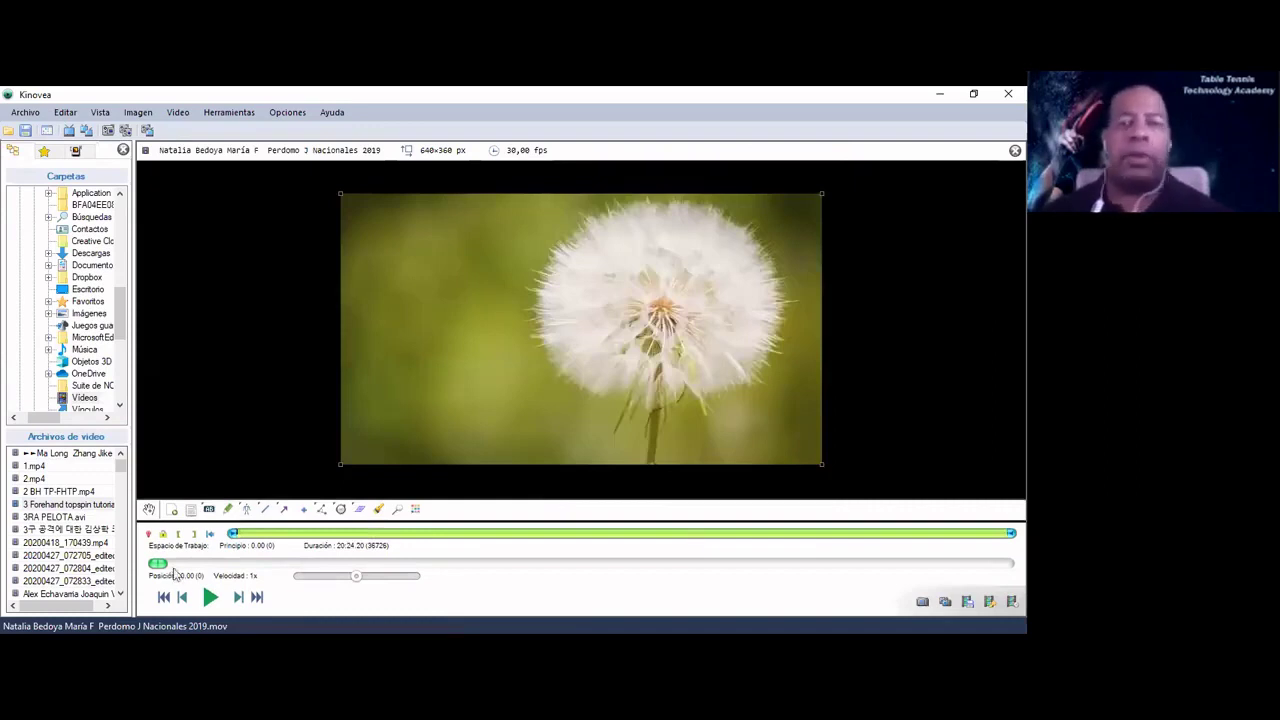
# Step: Move the match video to about 21.77 and step it back frame by frame to about 20.87
pyautogui.click(172, 566)
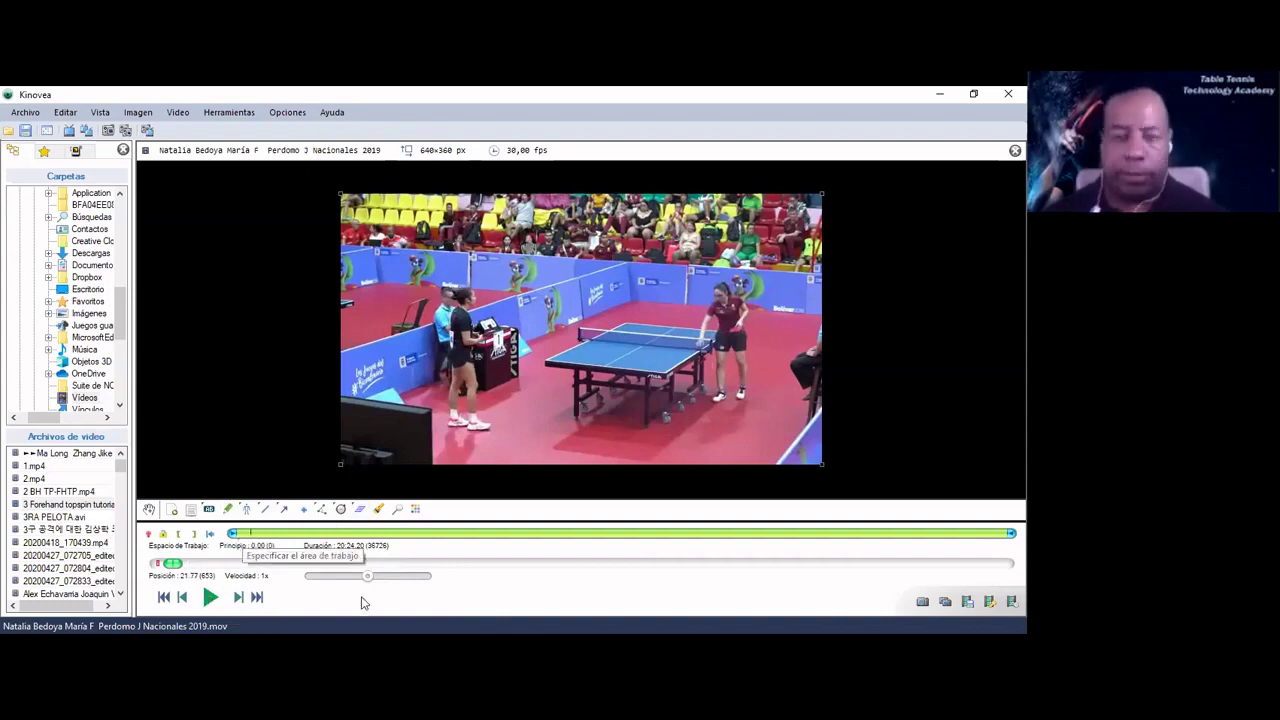
pyautogui.scroll(8, 361, 602)
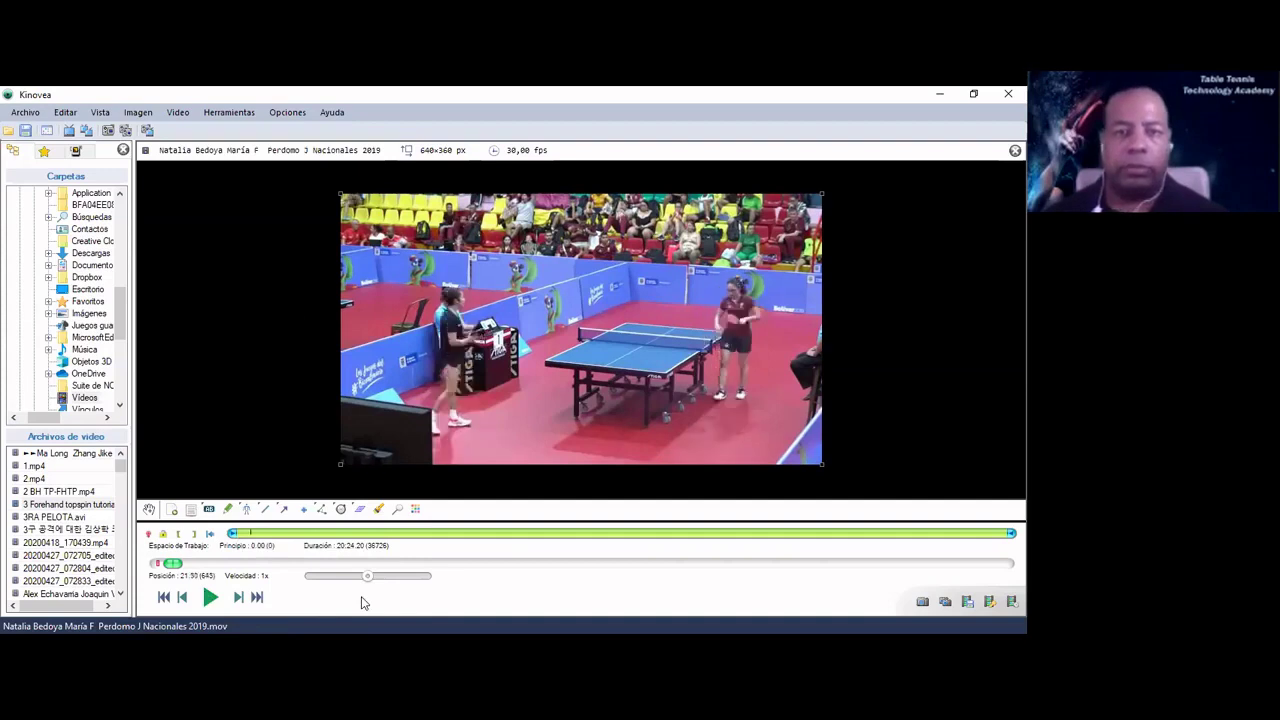
pyautogui.press('Left')
pyautogui.press('Left')
pyautogui.press('Left')
pyautogui.press('Left')
pyautogui.press('Left')
pyautogui.press('Left')
pyautogui.press('Left')
pyautogui.press('Left')
pyautogui.press('Left')
pyautogui.press('Left')
pyautogui.press('Left')
pyautogui.press('Left')
pyautogui.press('Left')
pyautogui.press('Left')
pyautogui.press('Left')
pyautogui.press('Left')
pyautogui.press('Left')
pyautogui.press('Left')
pyautogui.press('Left')
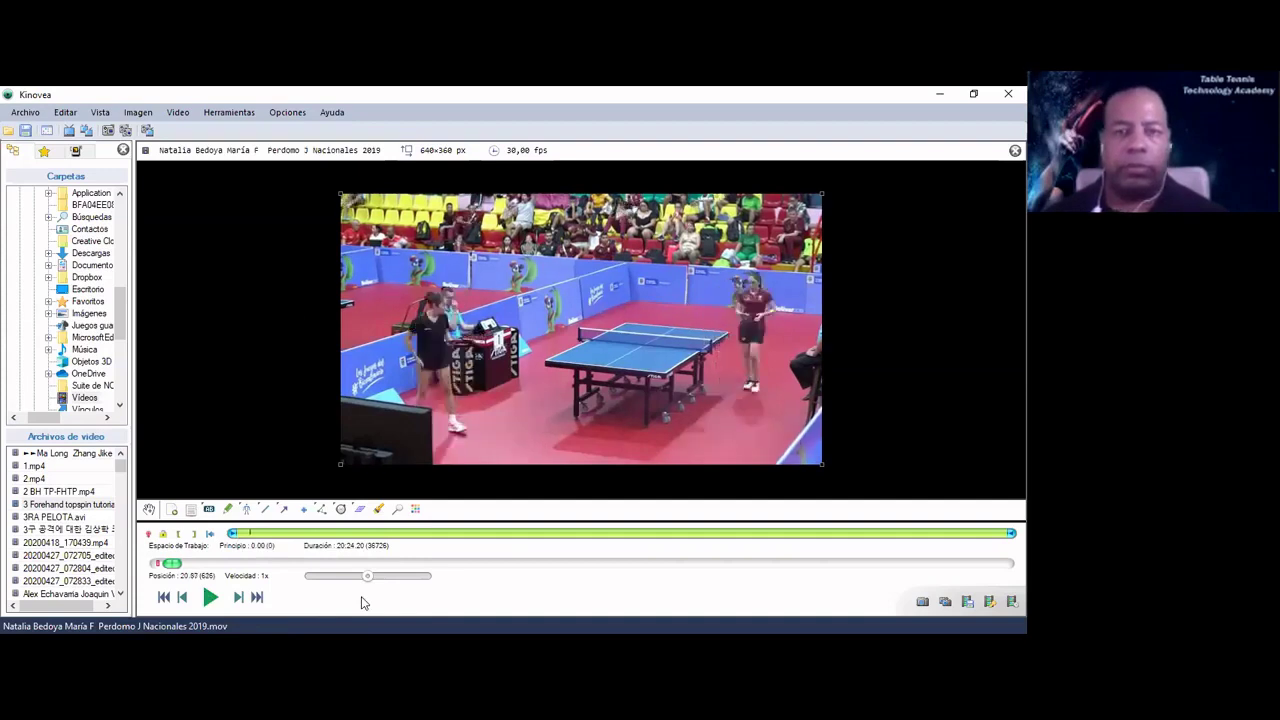
# Step: Move the match video back through the rally to about 10.07, just before the serve
pyautogui.press('Left')
pyautogui.press('Left')
pyautogui.press('Left')
pyautogui.press('Left')
pyautogui.press('Left')
pyautogui.press('Left')
pyautogui.press('Left')
pyautogui.press('Left')
pyautogui.press('Left')
pyautogui.press('Left')
pyautogui.press('Left')
pyautogui.press('Left')
pyautogui.press('Left')
pyautogui.press('Left')
pyautogui.press('Left')
pyautogui.press('Left')
pyautogui.press('Left')
pyautogui.press('Left')
pyautogui.press('Left')
pyautogui.press('Left')
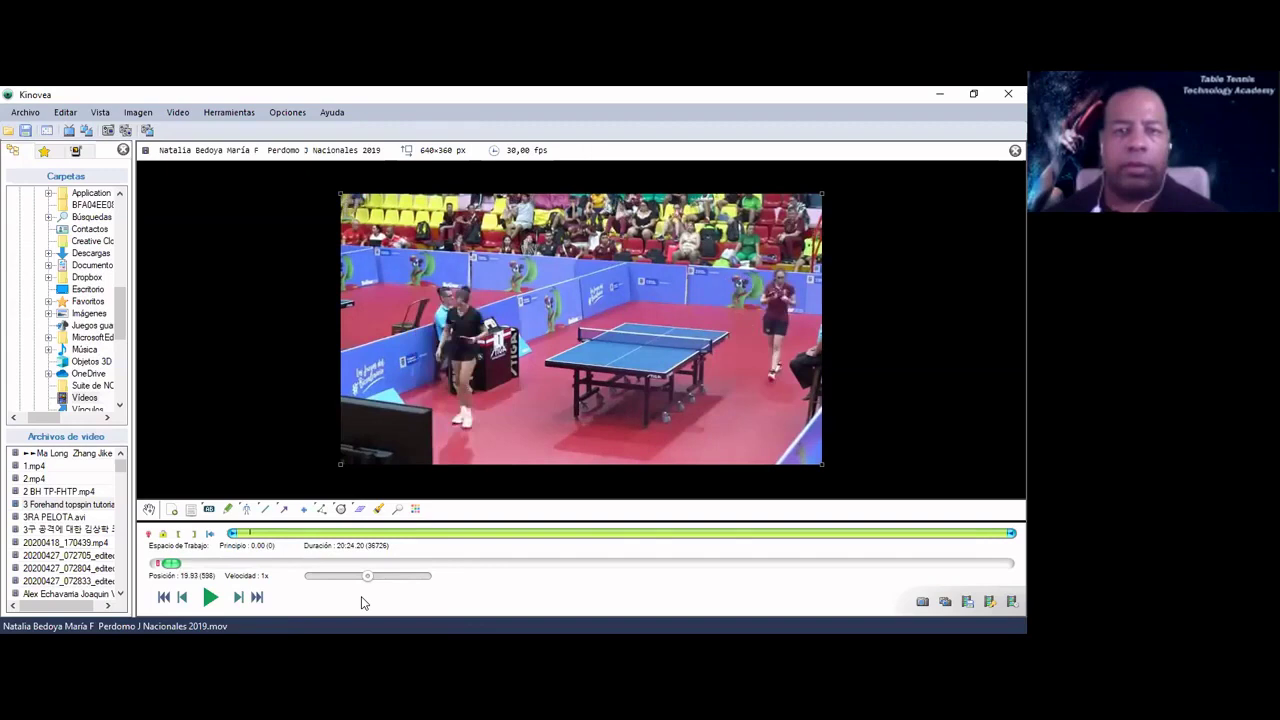
pyautogui.press('Left')
pyautogui.press('Left')
pyautogui.press('Left')
pyautogui.press('Left')
pyautogui.press('Left')
pyautogui.press('Left')
pyautogui.press('Left')
pyautogui.press('Left')
pyautogui.press('Left')
pyautogui.press('Left')
pyautogui.press('Left')
pyautogui.press('Left')
pyautogui.press('Left')
pyautogui.press('Left')
pyautogui.press('Left')
pyautogui.press('Left')
pyautogui.press('Left')
pyautogui.press('Left')
pyautogui.press('Left')
pyautogui.press('Left')
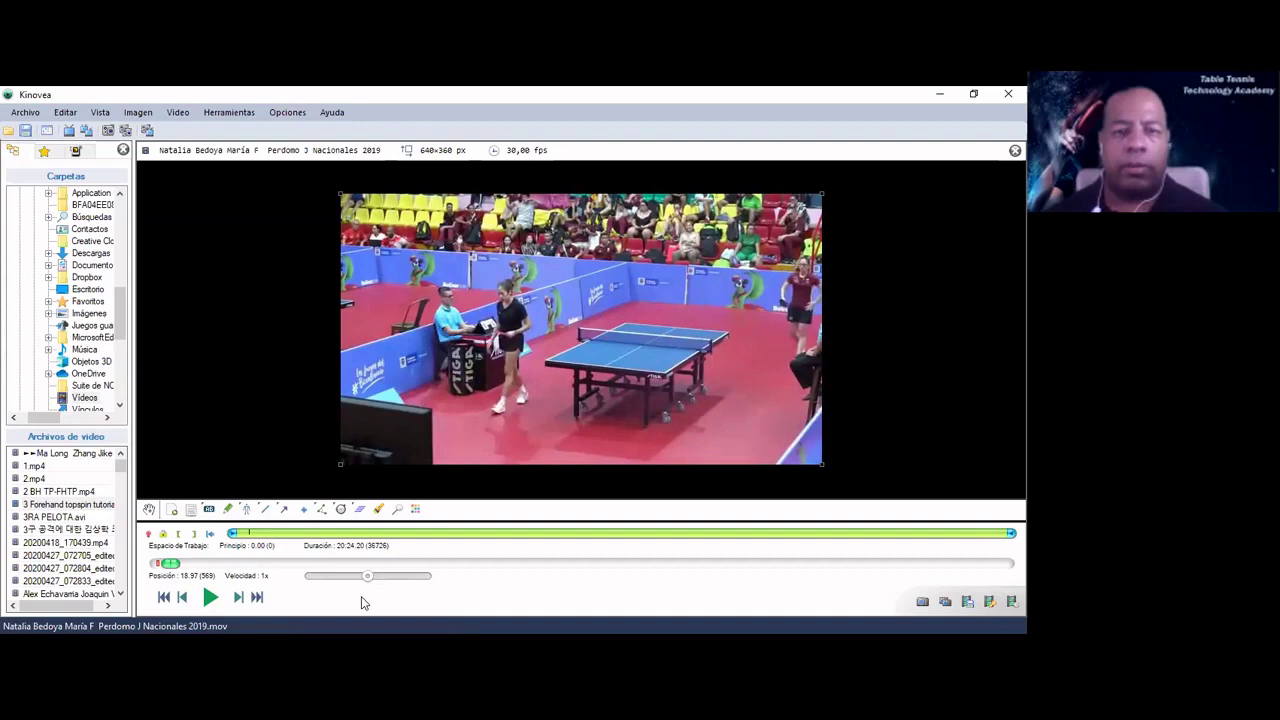
pyautogui.hotkey('shift', 'pageup')
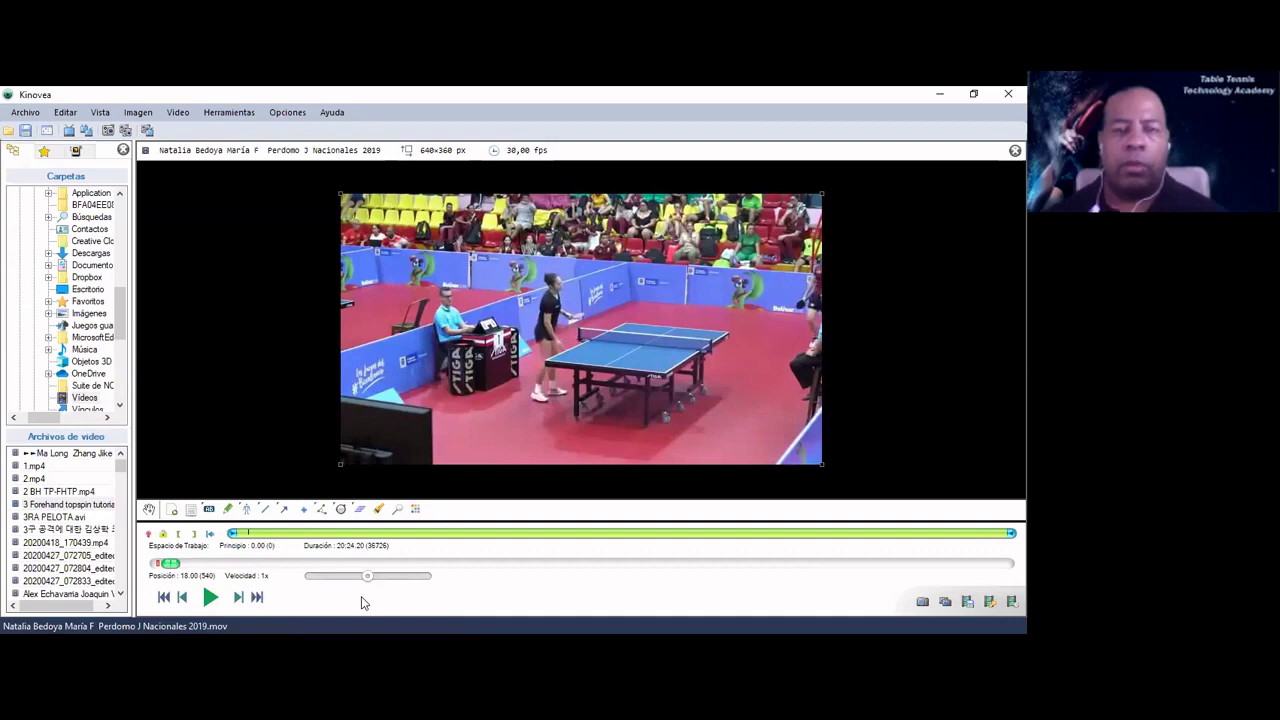
pyautogui.scroll(-20, 361, 602)
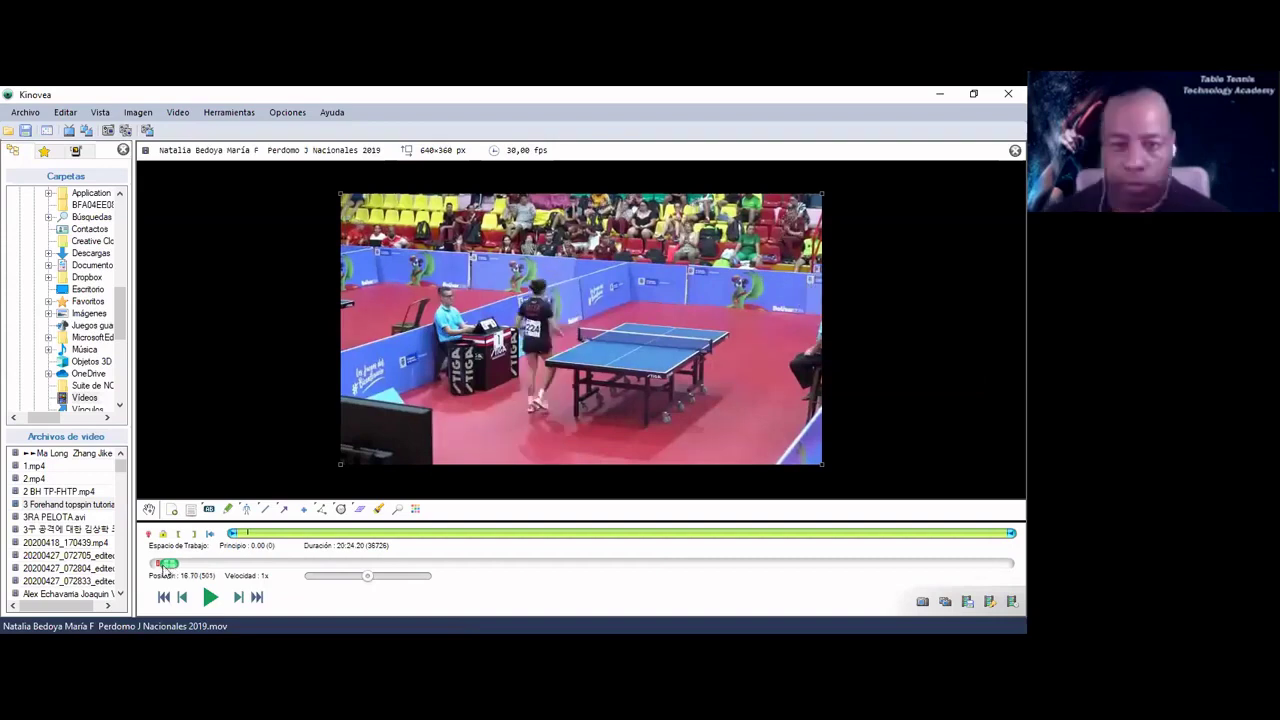
pyautogui.moveTo(163, 566); pyautogui.dragTo(160, 564)
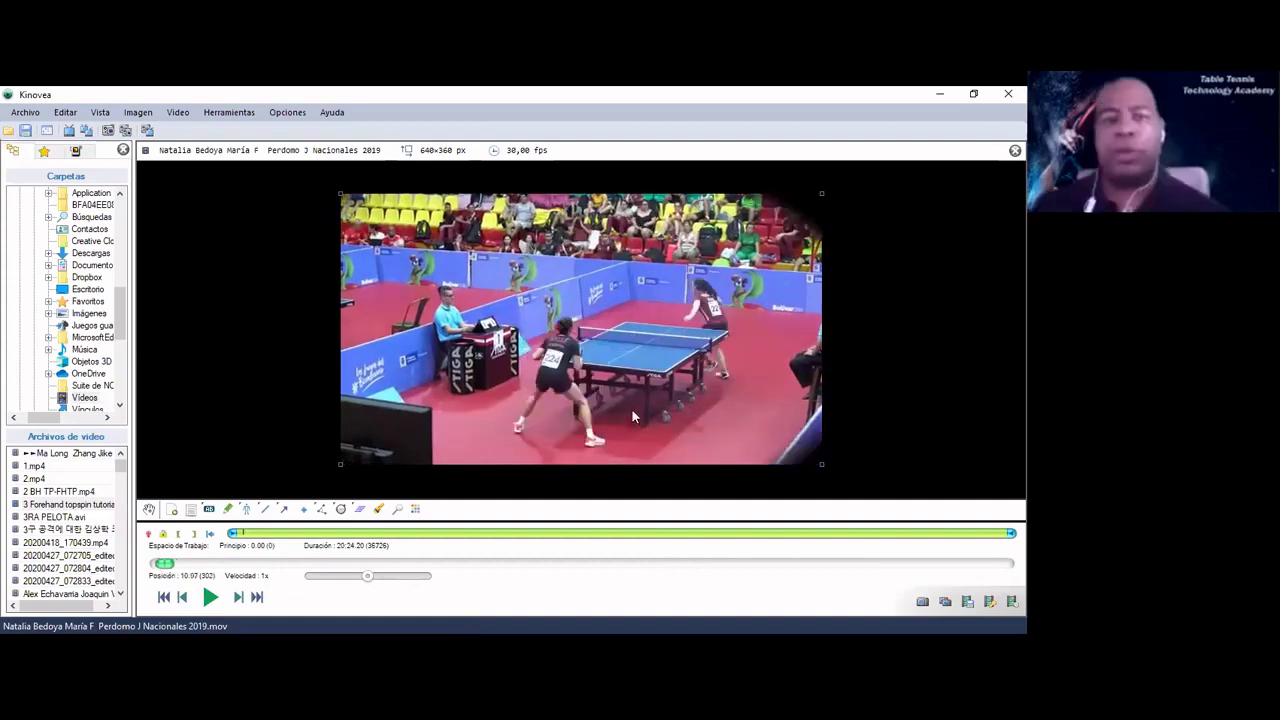
# Step: Advance the video to 10.10, make that frame a key image and place a text label over the spectators above the umpire
pyautogui.press('Right')
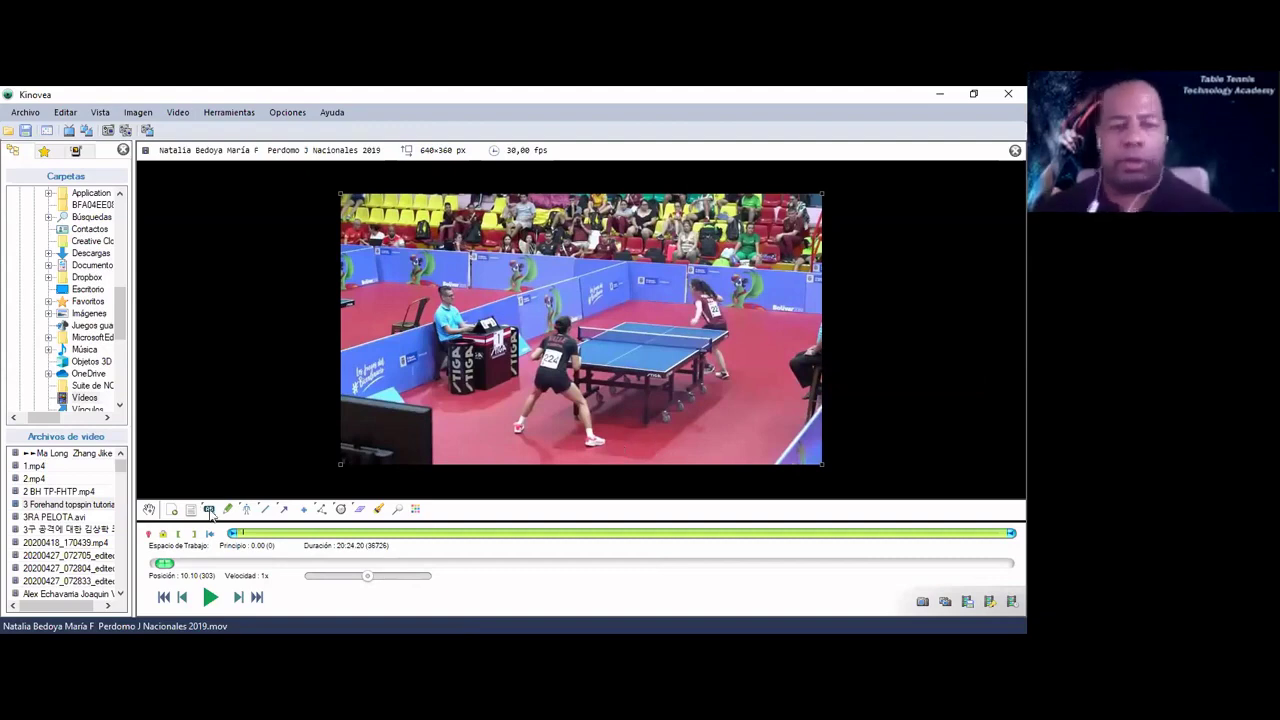
pyautogui.press('Insert')
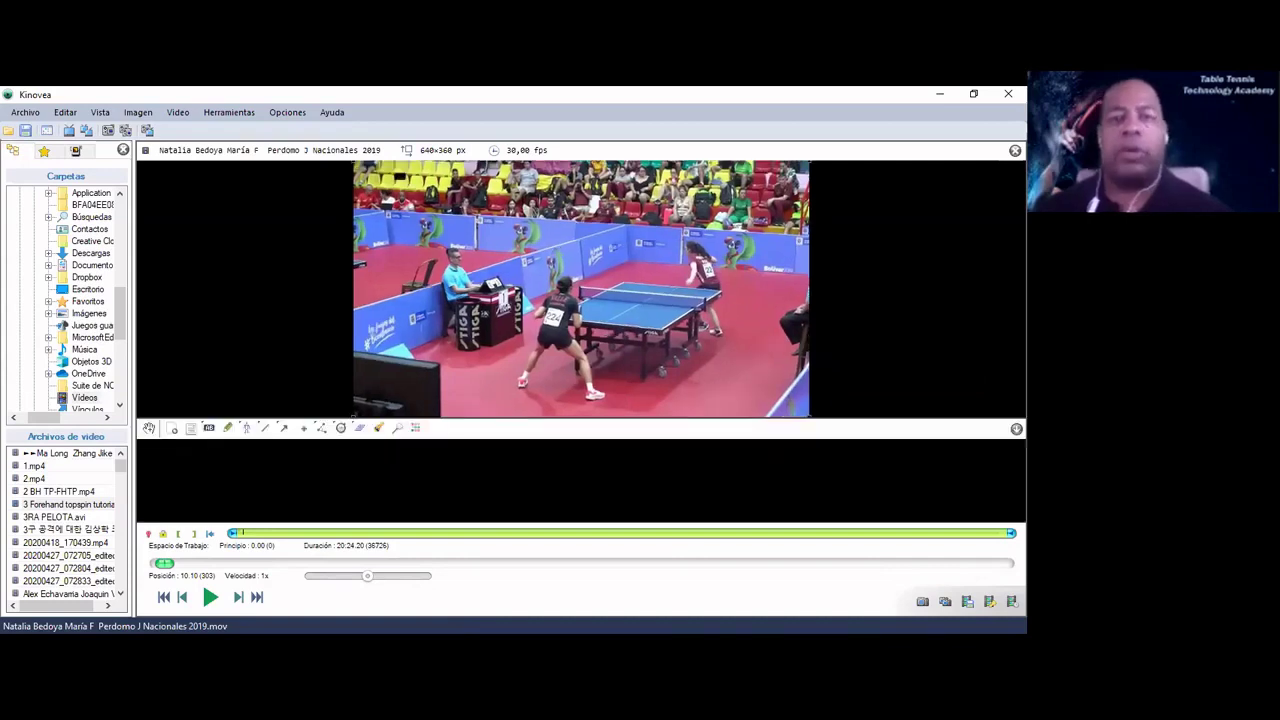
pyautogui.click(420, 177)
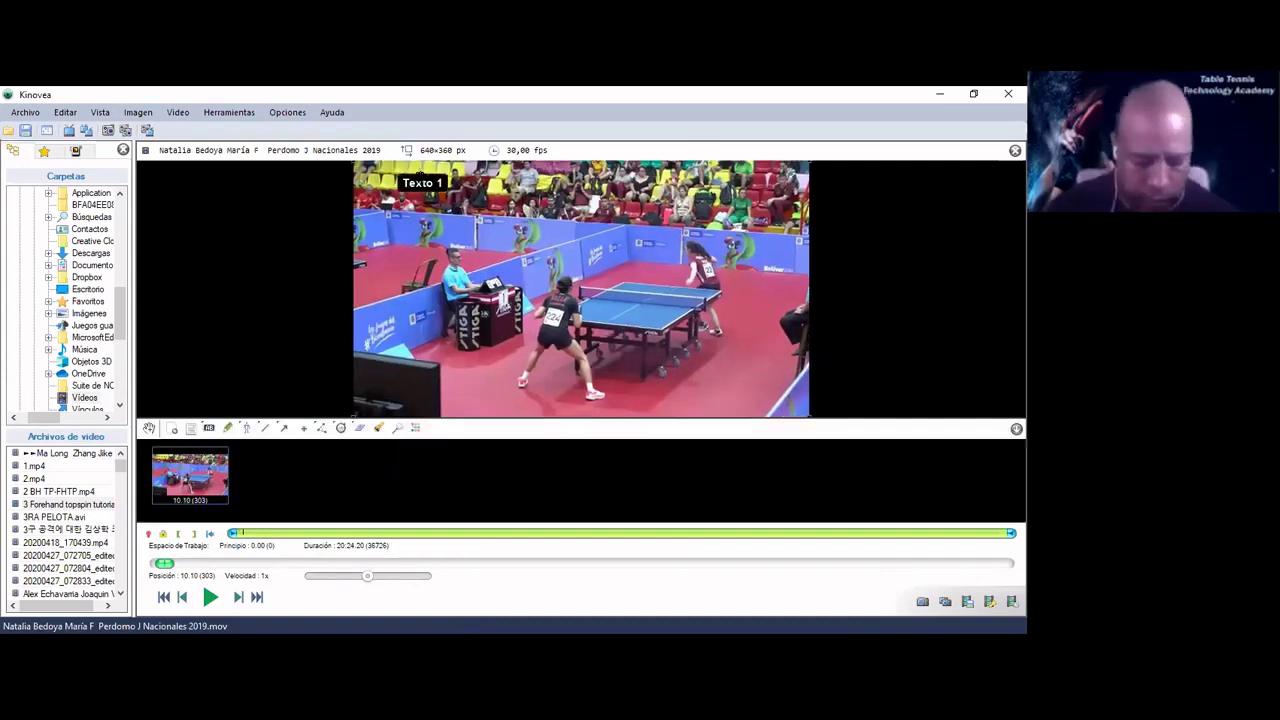
# Step: Play the video briefly past the labelled frame, return to the start and set the working zone's end to about 5:35.97
pyautogui.press('space')
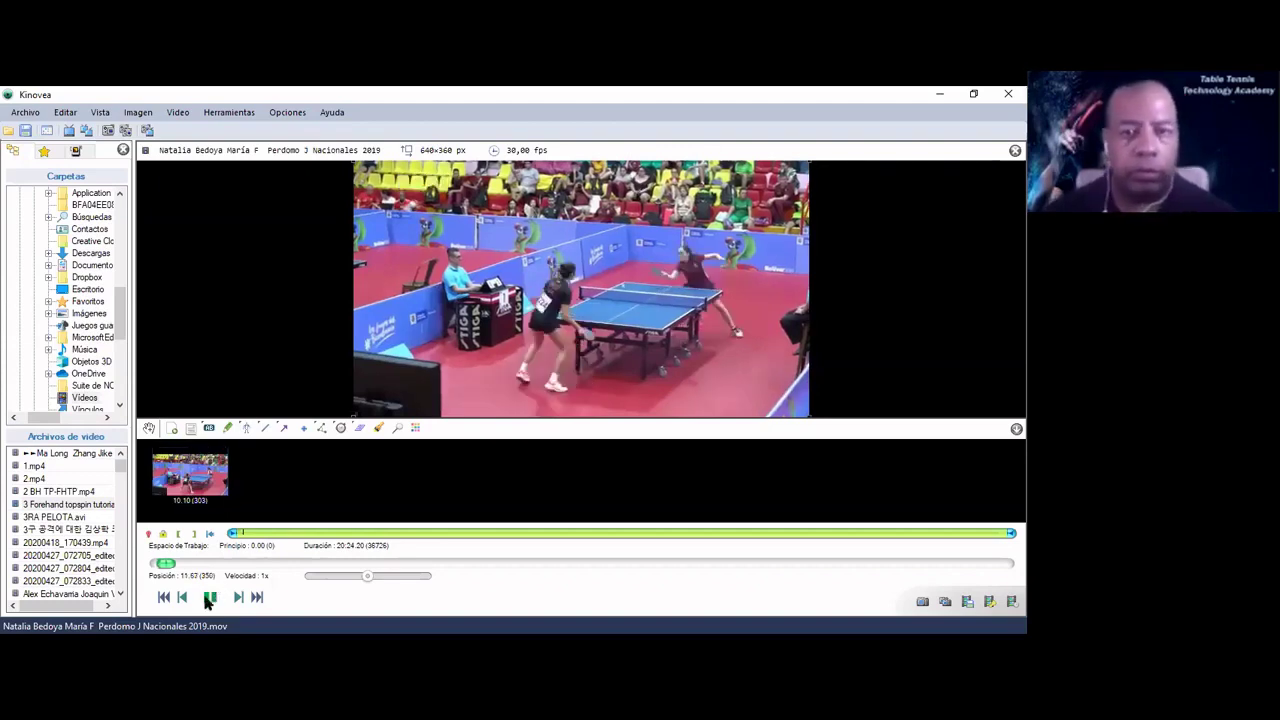
pyautogui.press('space')
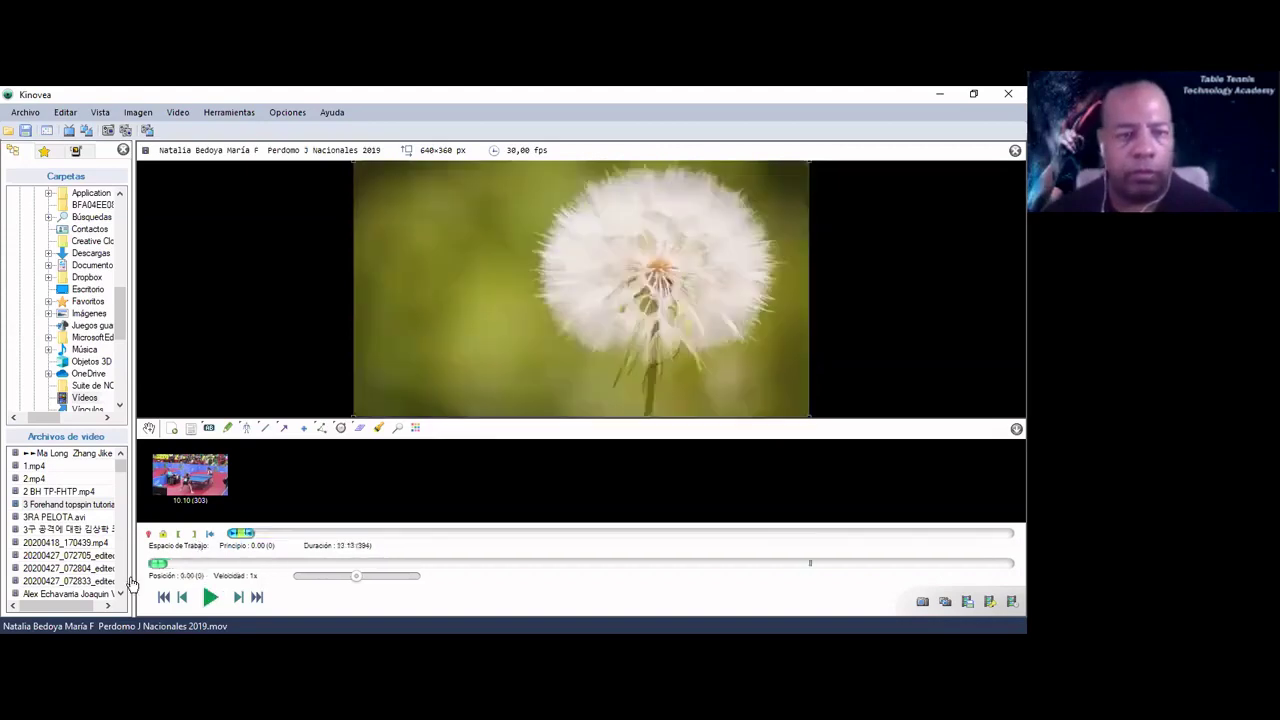
pyautogui.click(168, 564)
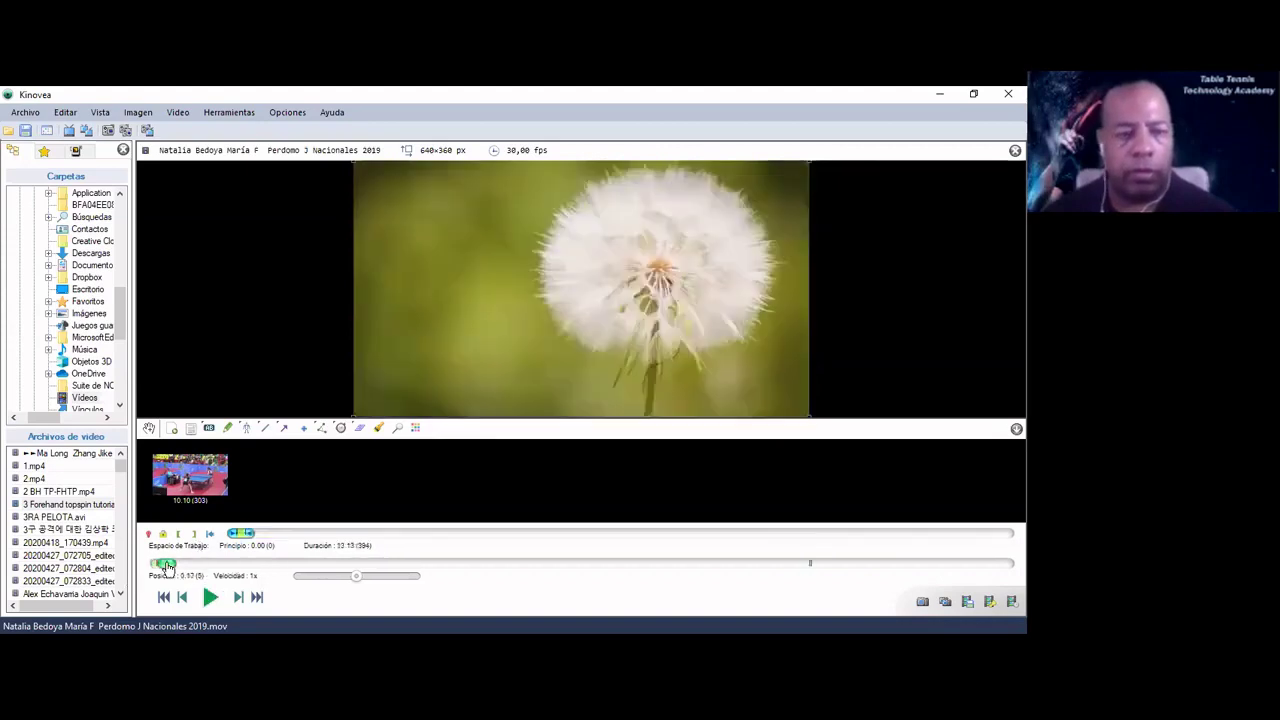
pyautogui.click(144, 564)
pyautogui.click(447, 534)
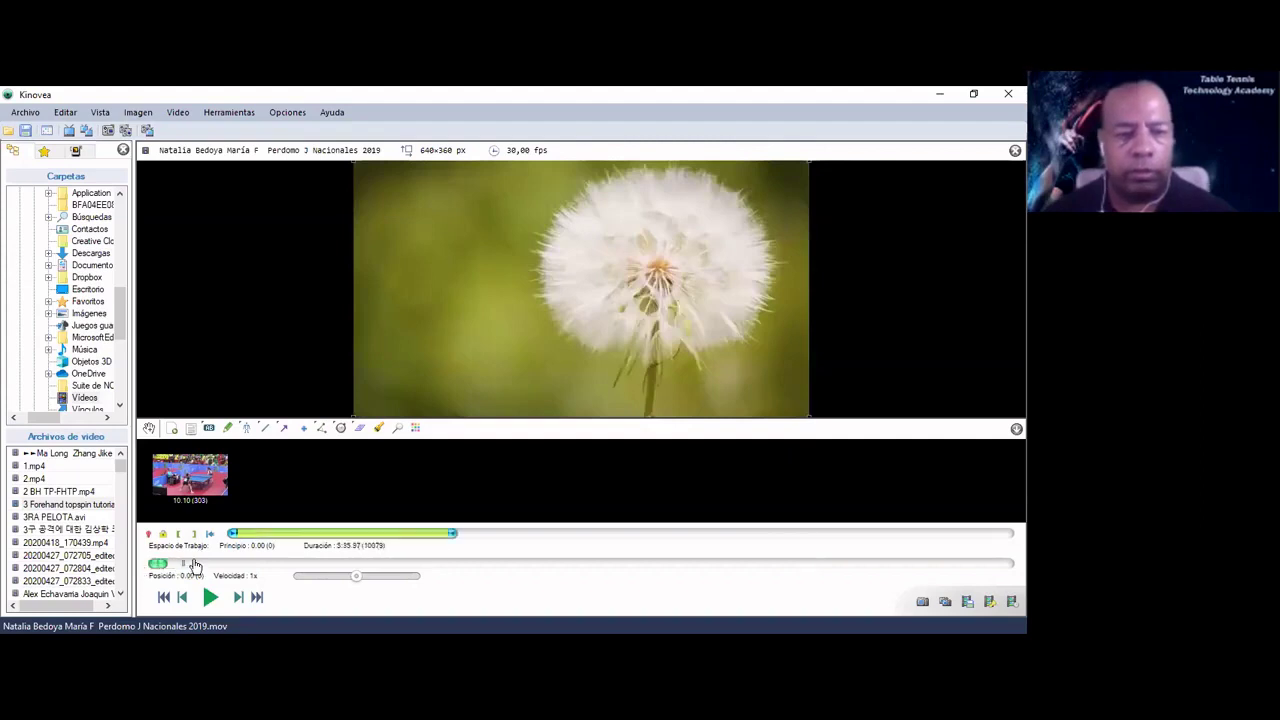
# Step: Move the match video to 10.03 and set the start of the working zone at that frame
pyautogui.click(176, 564)
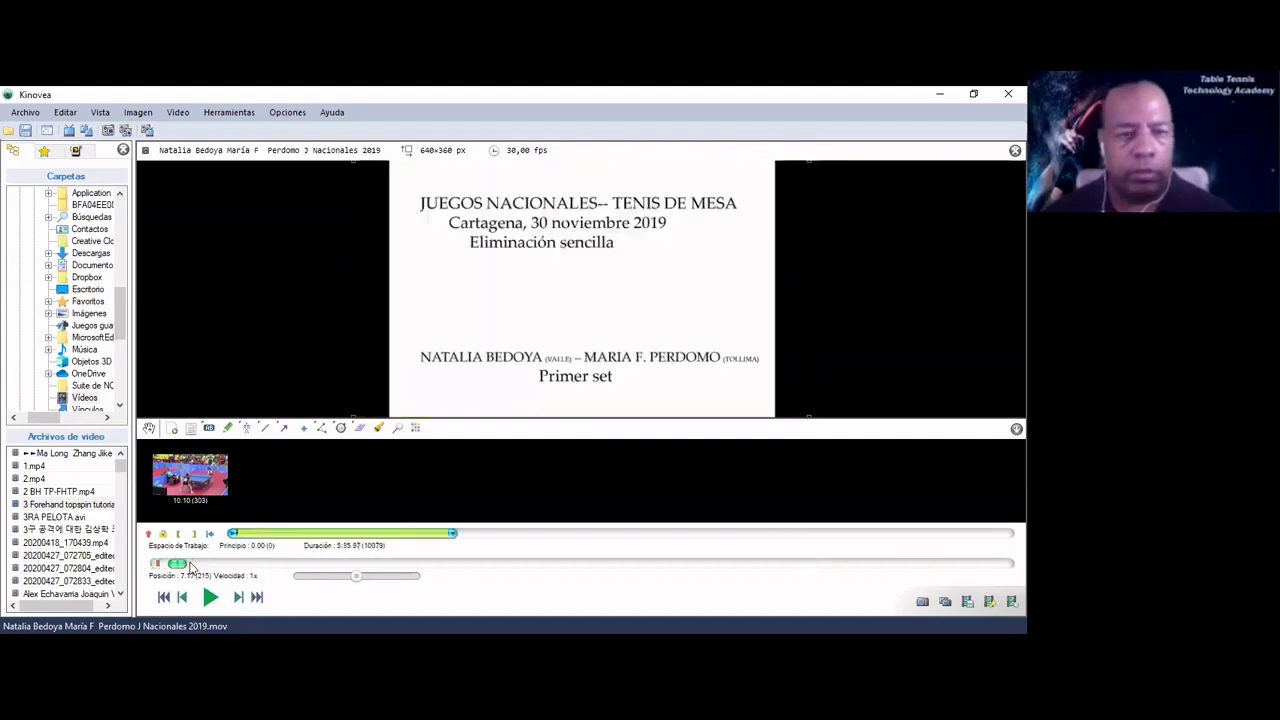
pyautogui.click(188, 565)
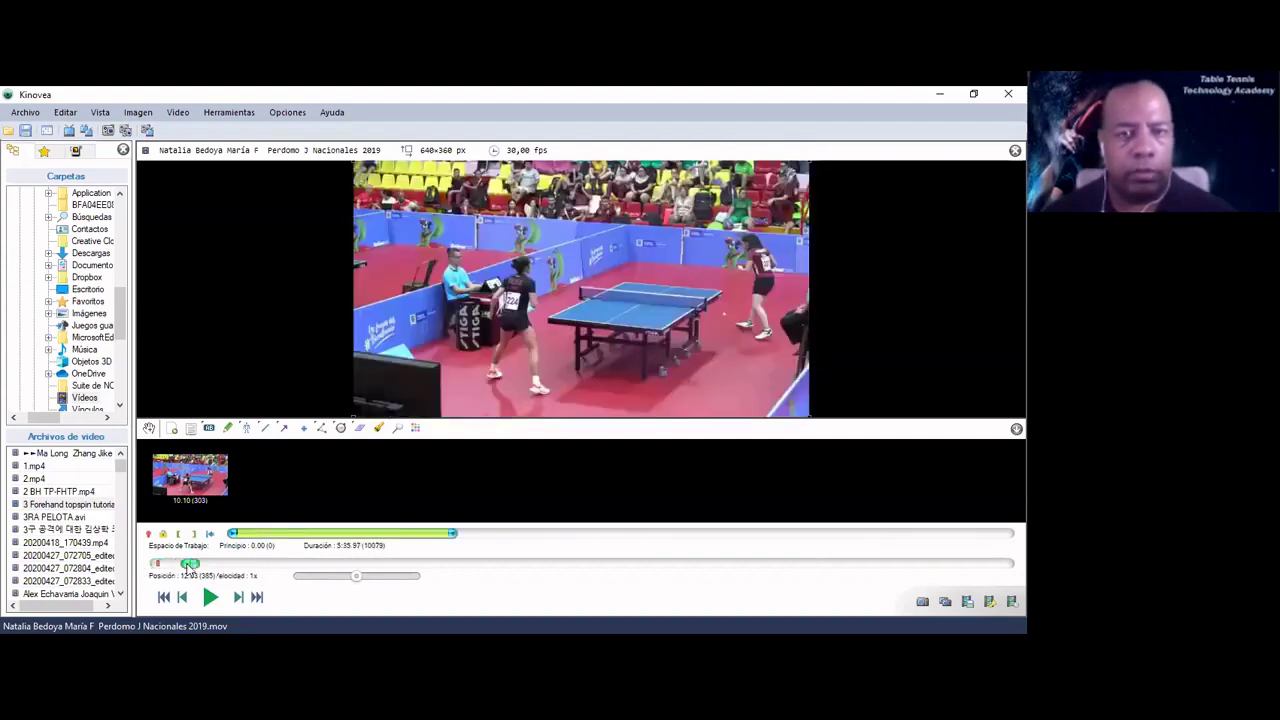
pyautogui.click(183, 565)
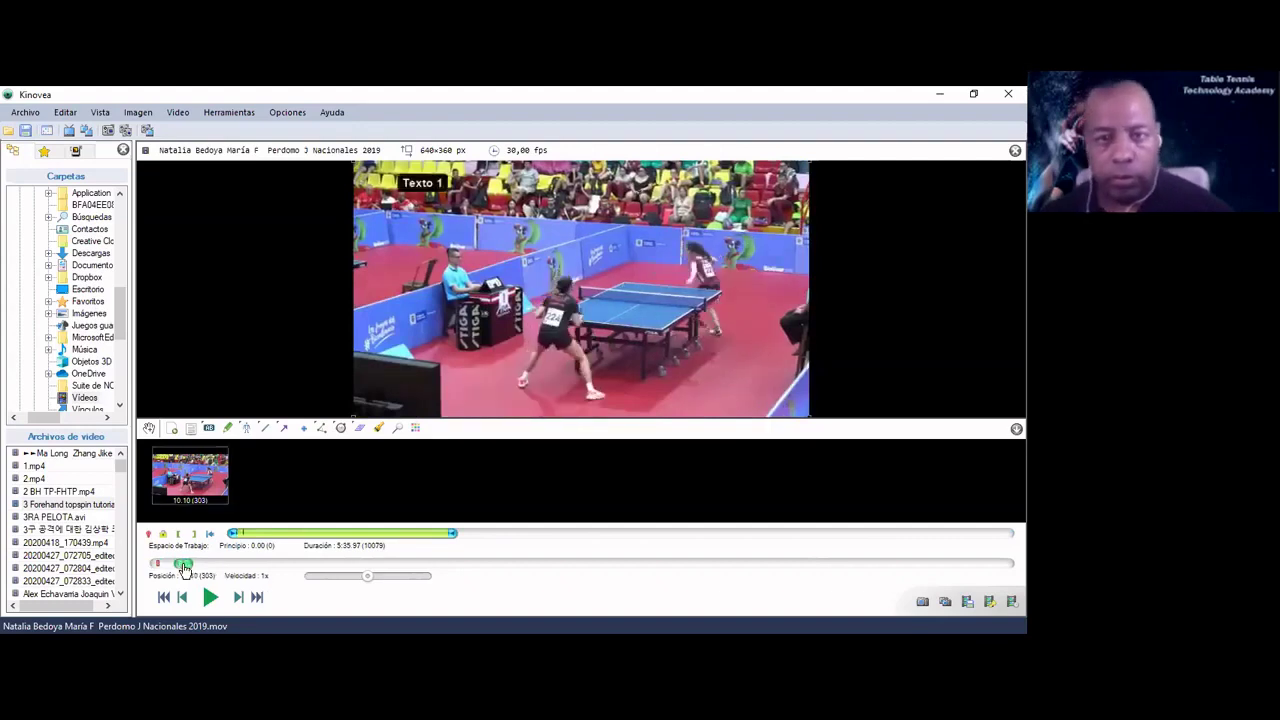
pyautogui.click(181, 565)
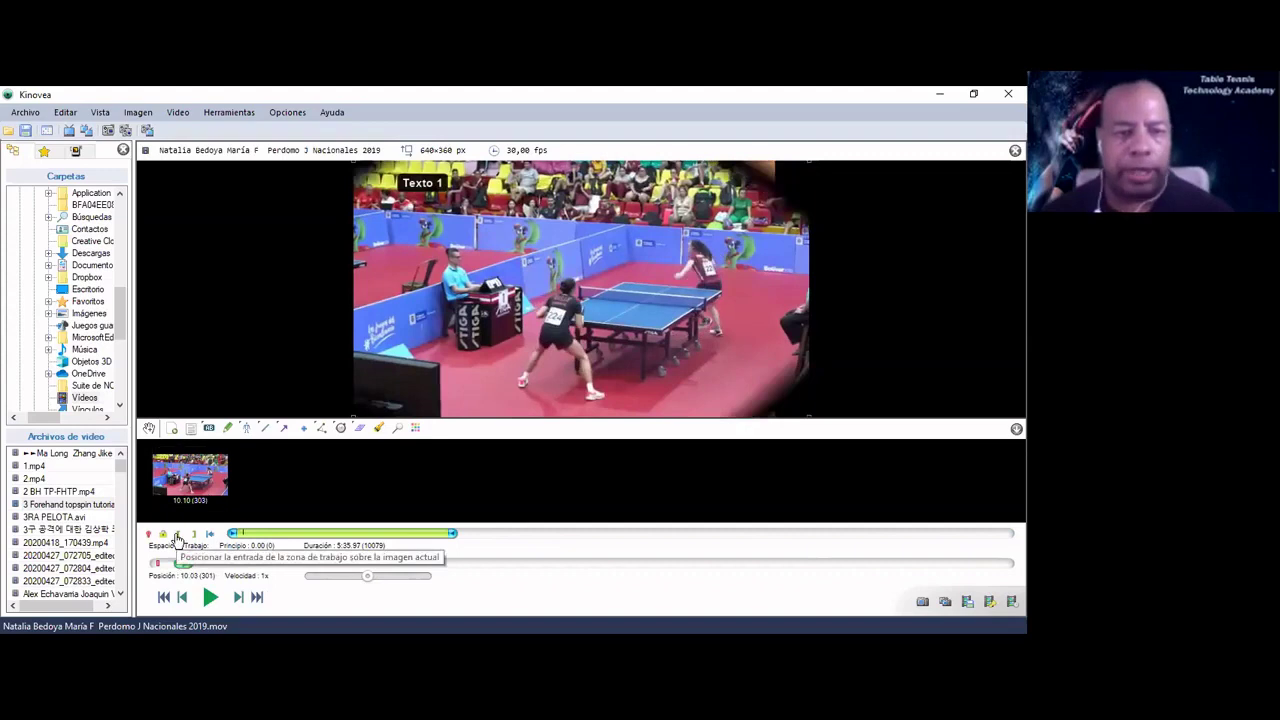
pyautogui.click(177, 535)
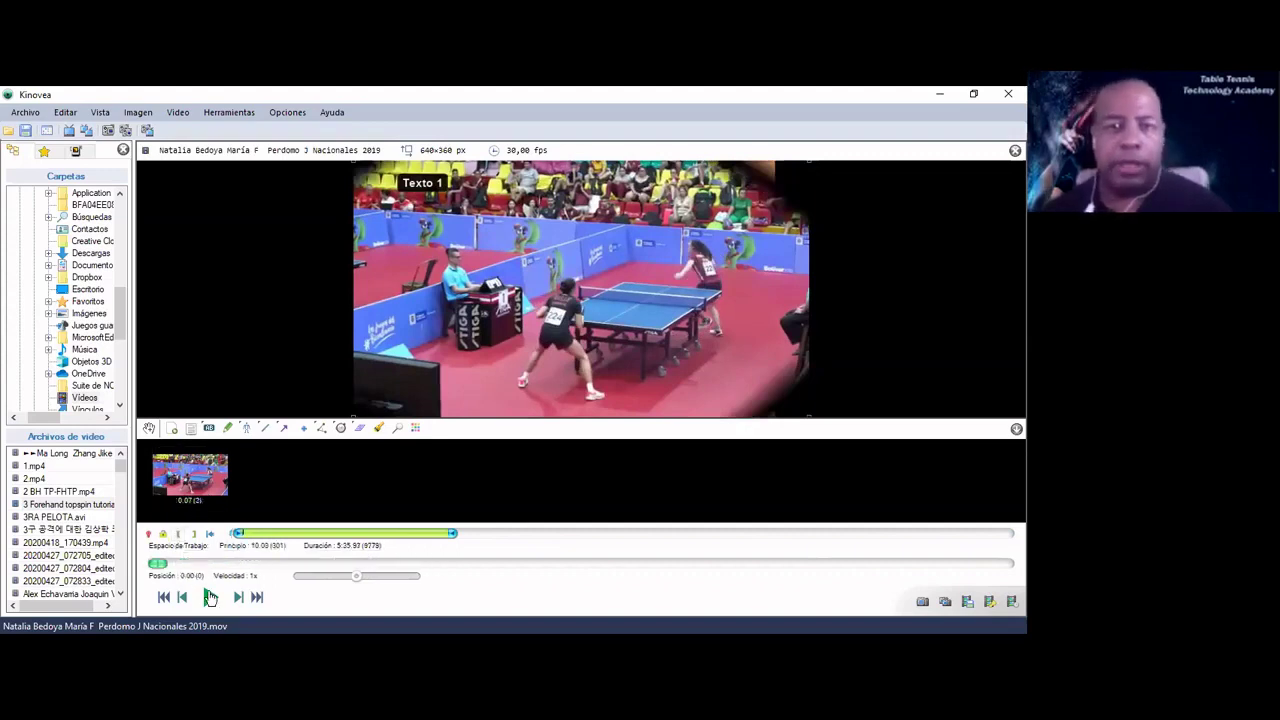
# Step: Play the working zone to about 3.10 and set its end at that frame
pyautogui.click(210, 597)
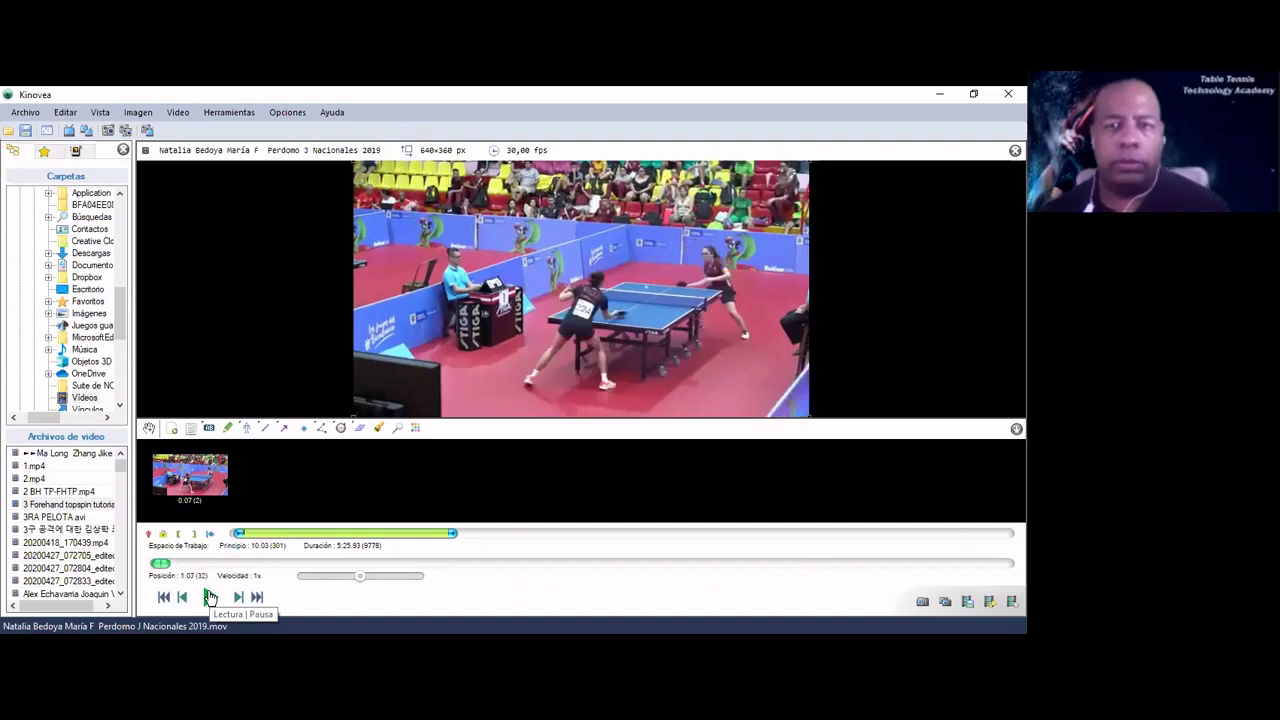
pyautogui.click(209, 596)
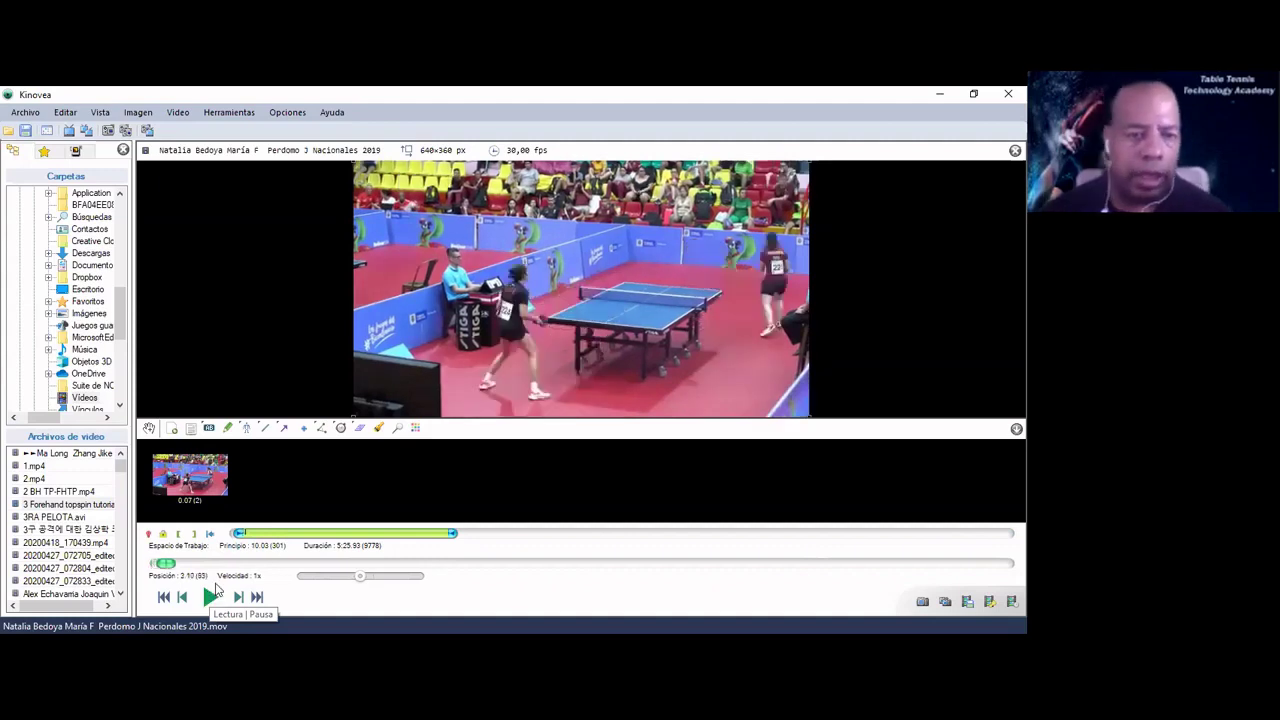
pyautogui.click(195, 536)
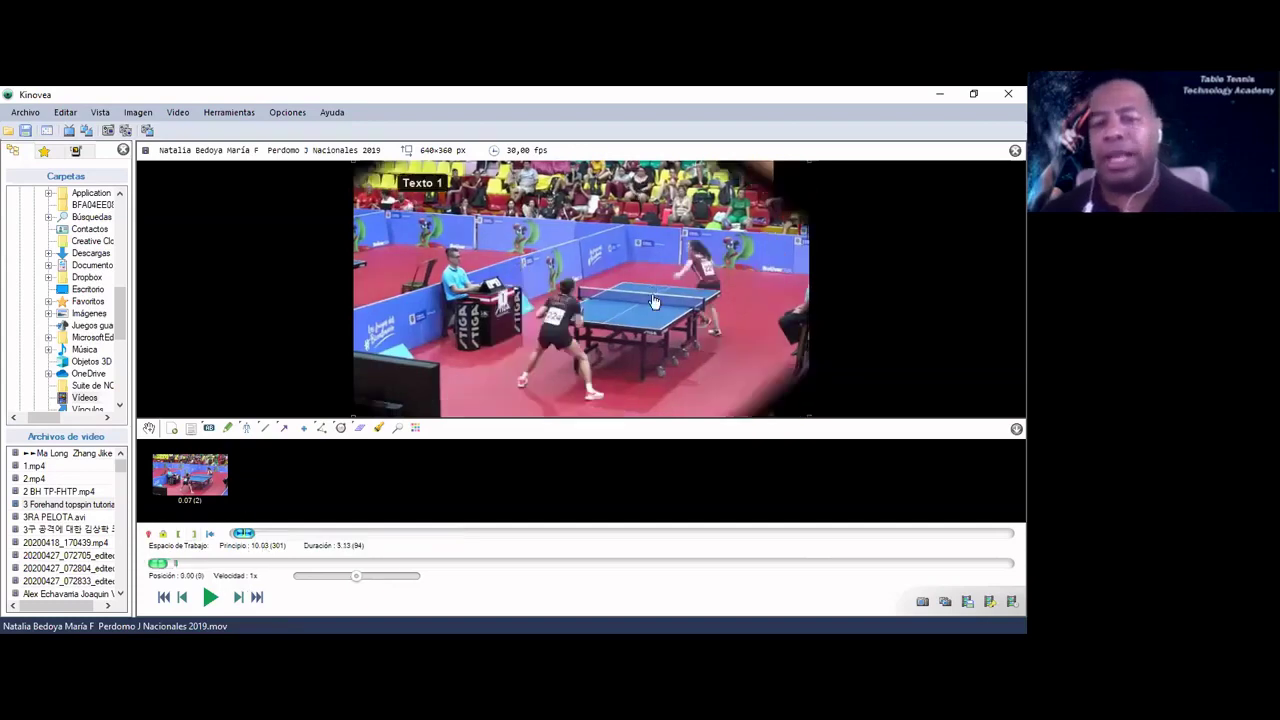
# Step: Start saving the video with the annotations permanently embedded and proceed to the file destination
pyautogui.click(967, 606)
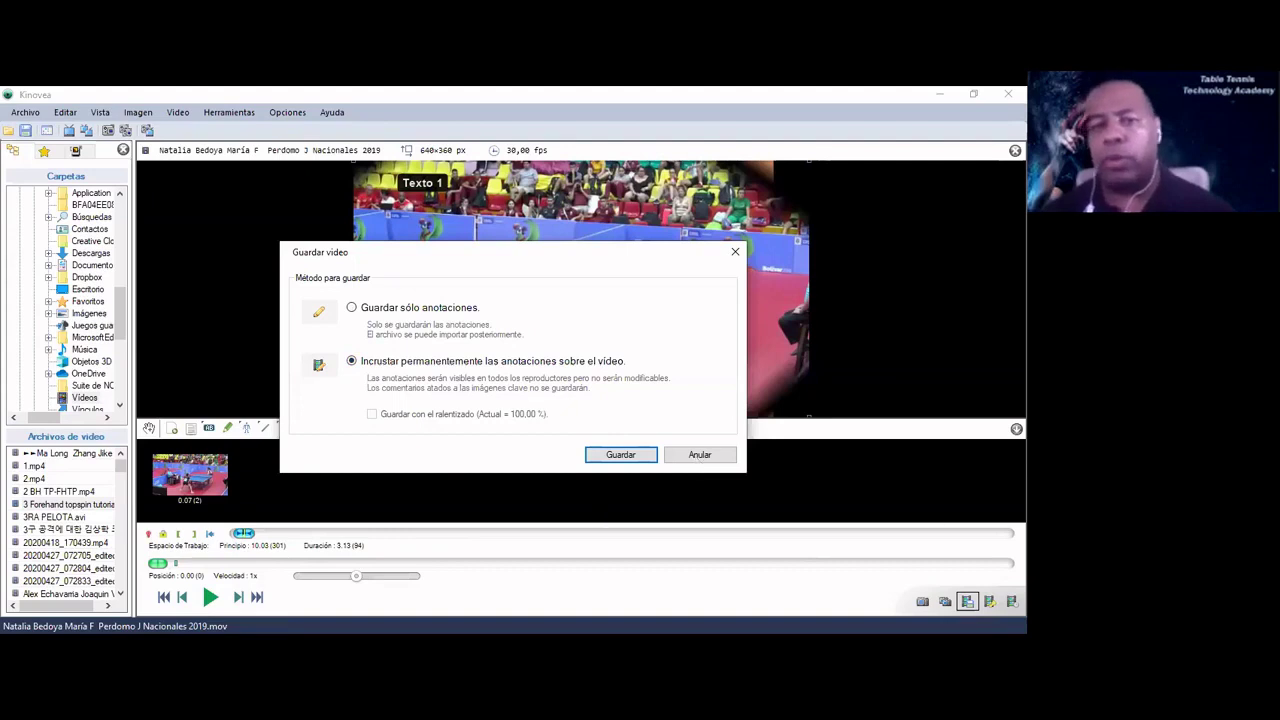
pyautogui.press('Escape')
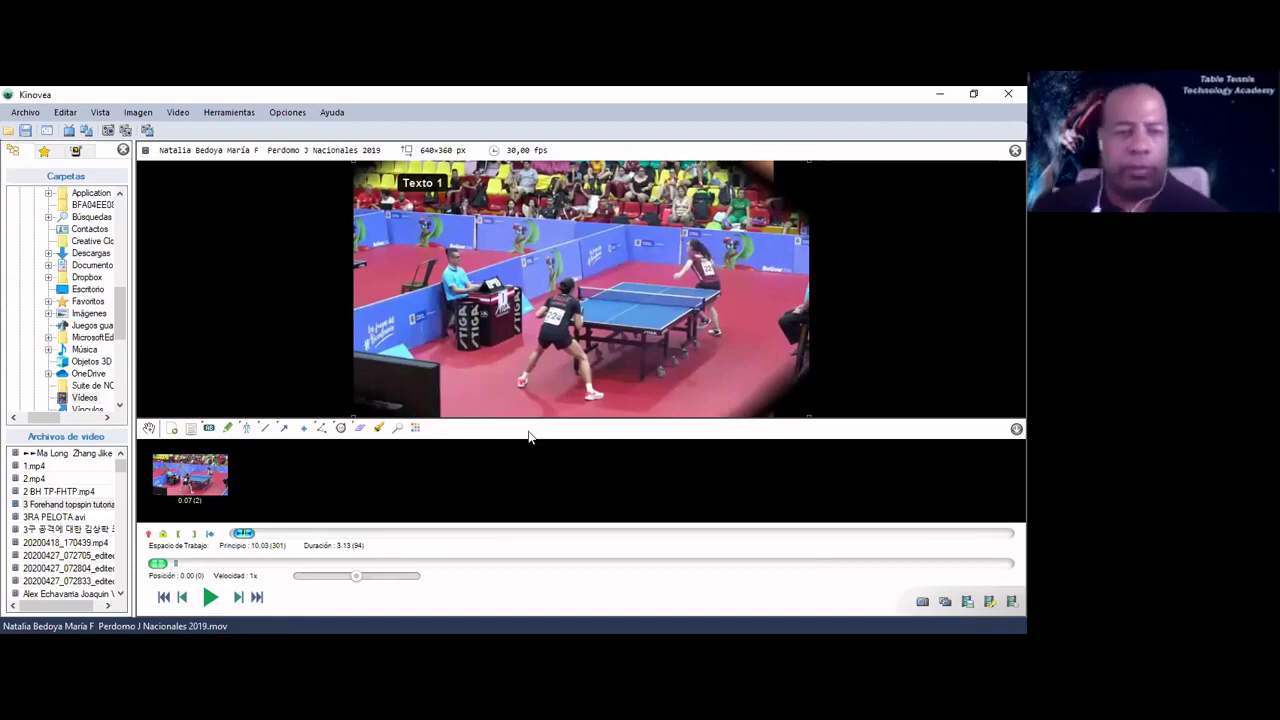
pyautogui.click(970, 603)
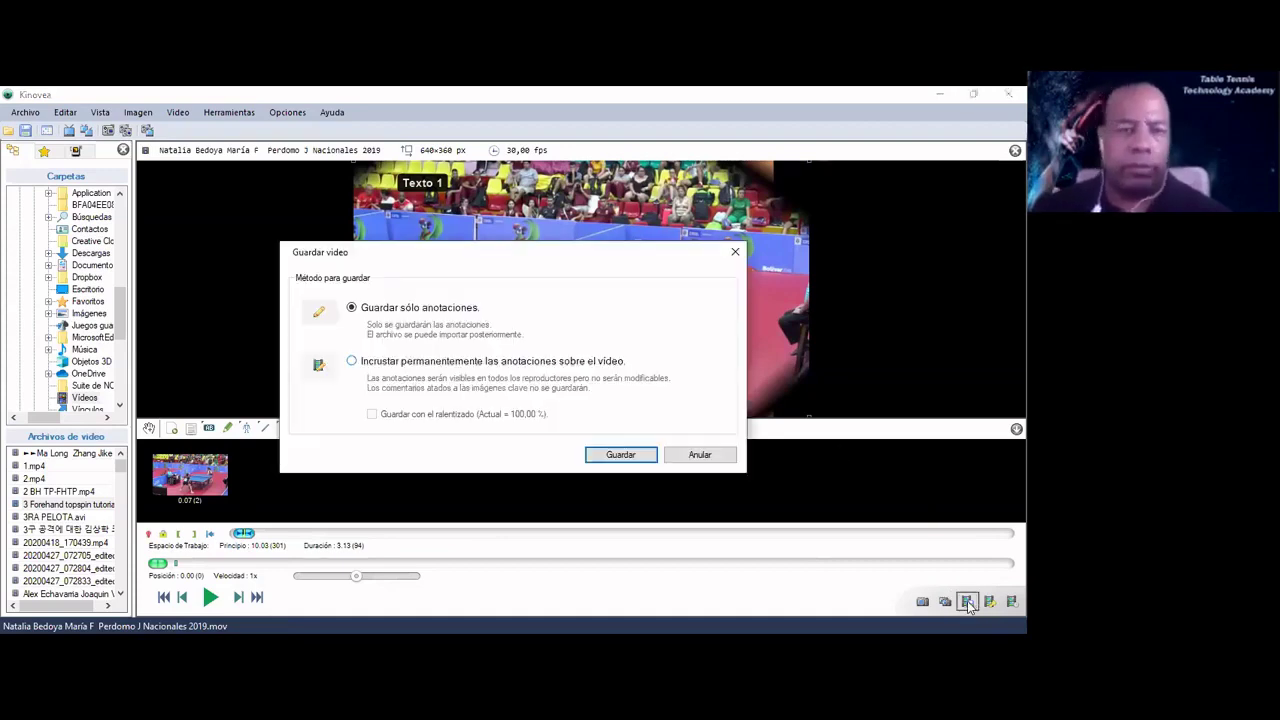
pyautogui.click(611, 364)
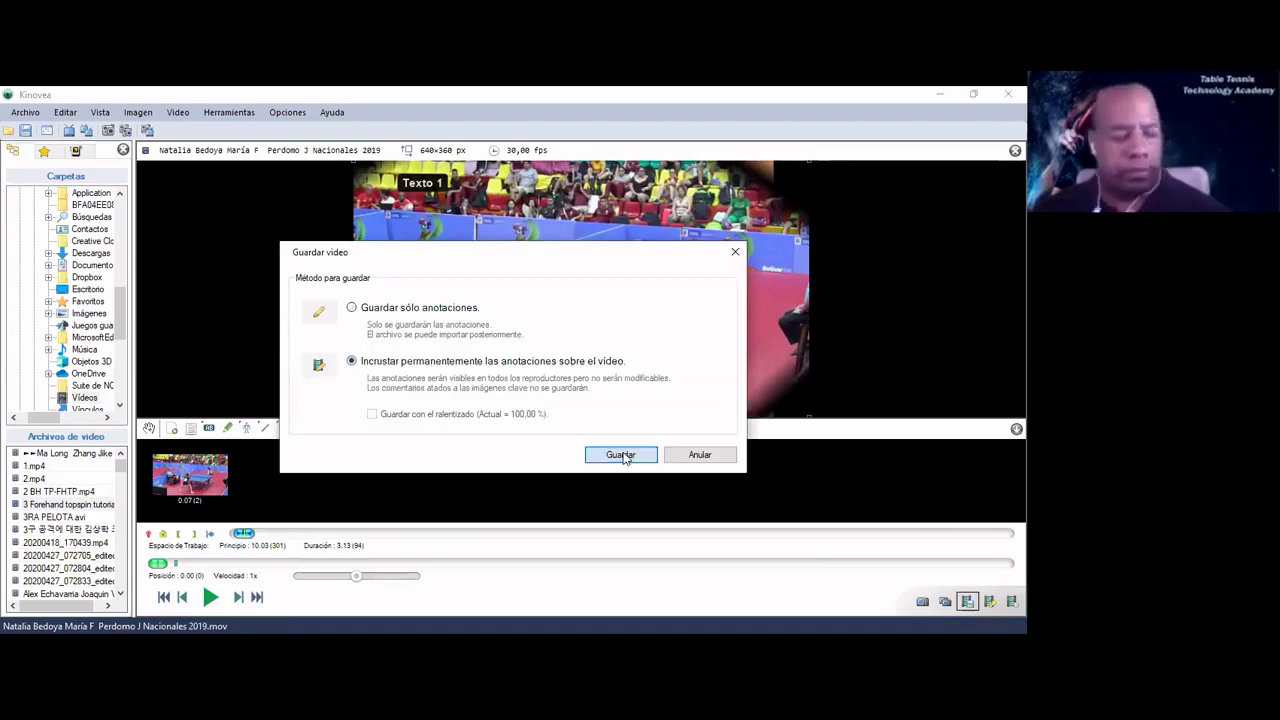
pyautogui.click(621, 455)
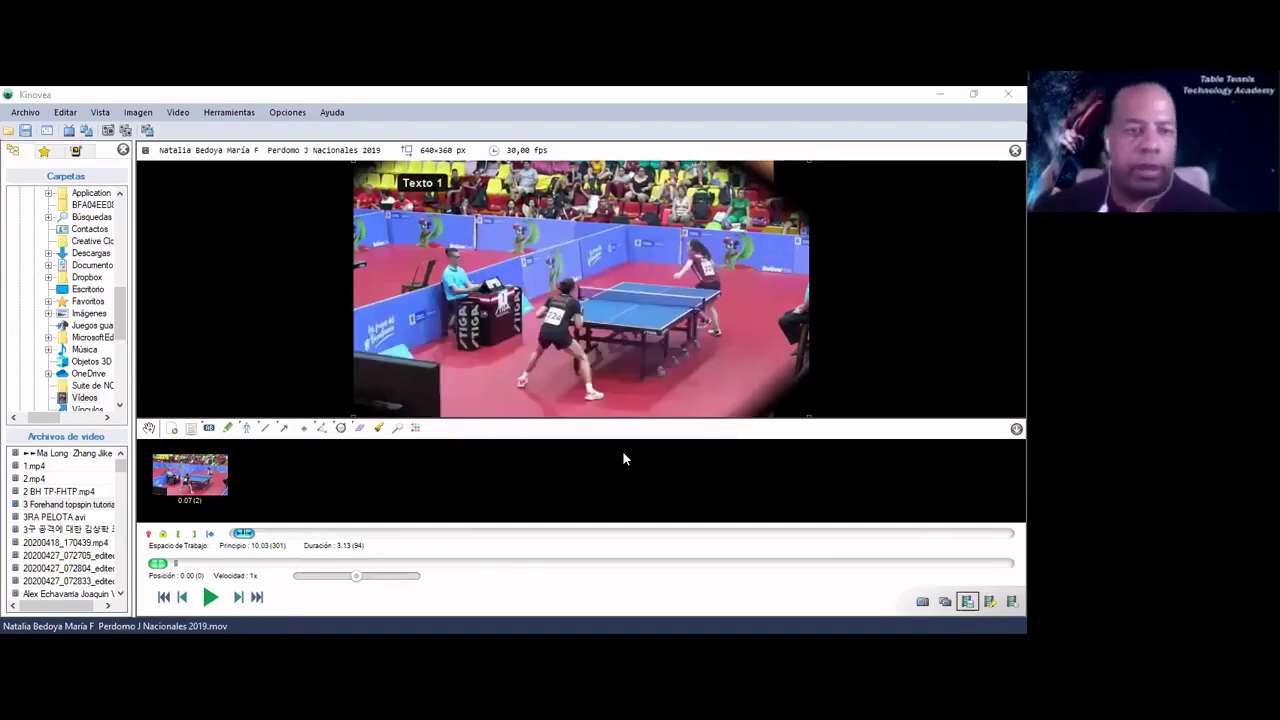
# Step: Review the available output file types for the saved video, keep MP4 selected and cancel the save
pyautogui.hotkey('alt', 't')
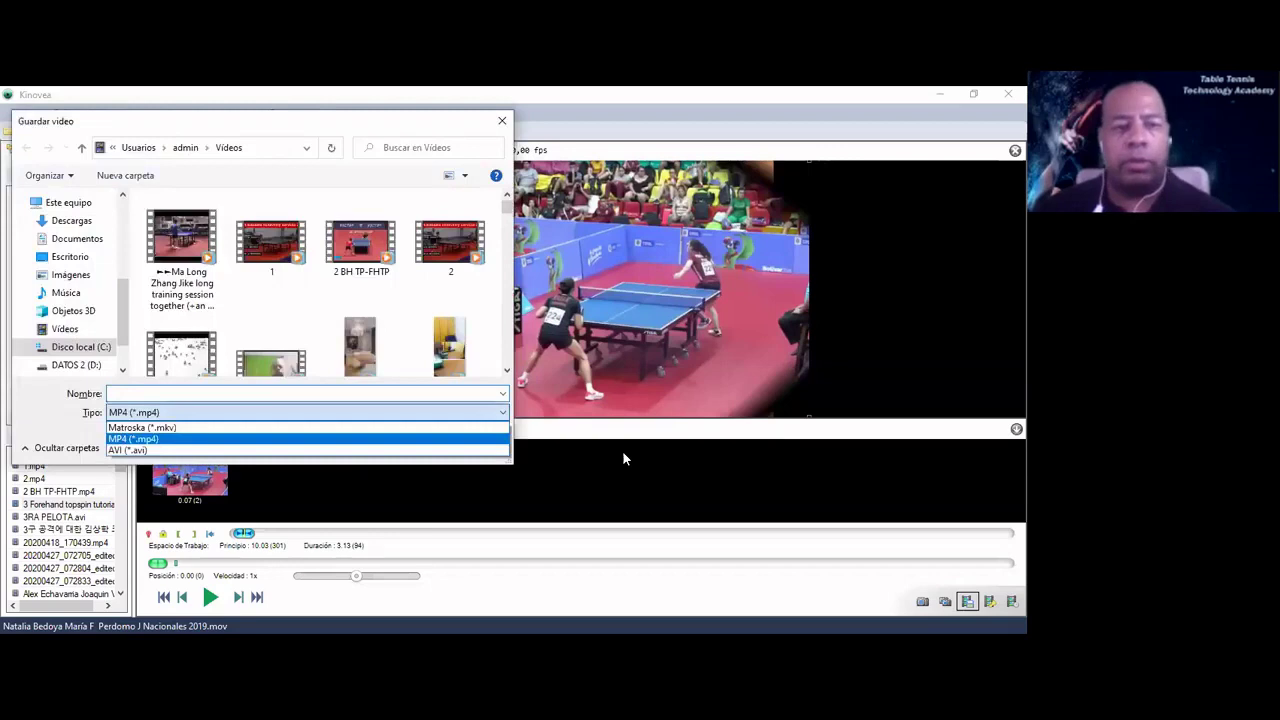
pyautogui.press('Up')
pyautogui.press('Down')
pyautogui.press('Down')
pyautogui.press('Up')
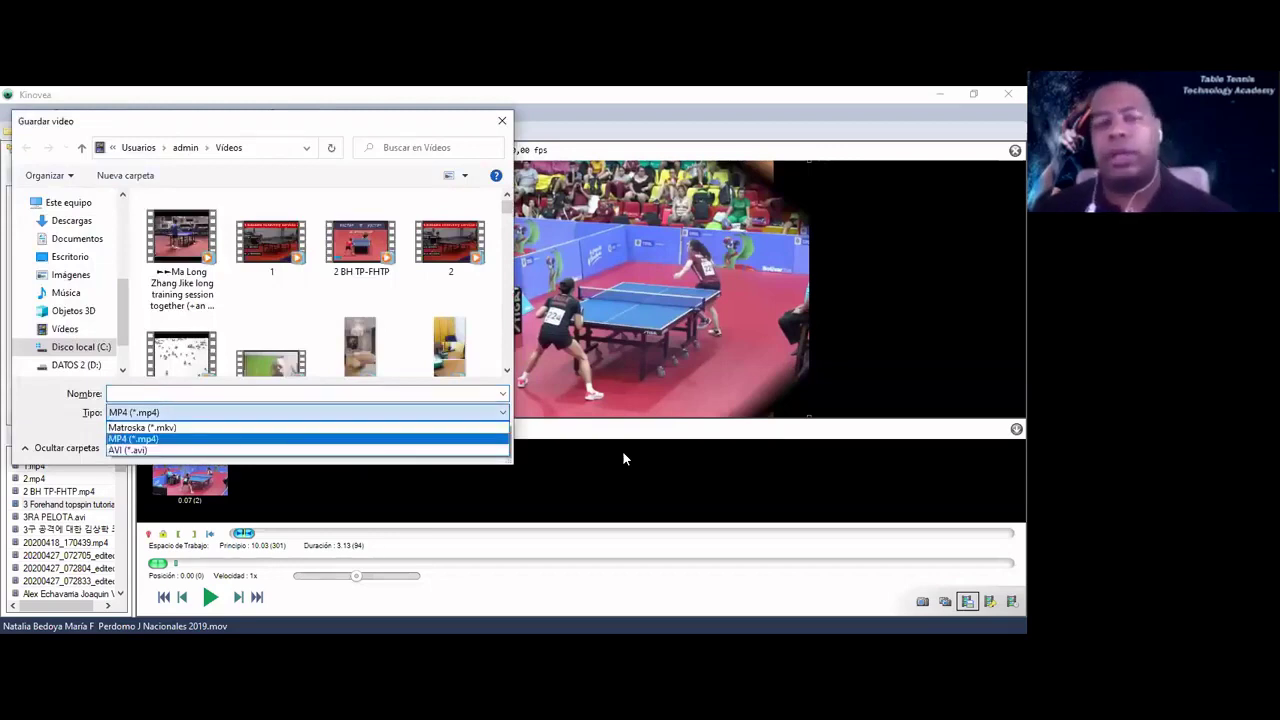
pyautogui.press('Up')
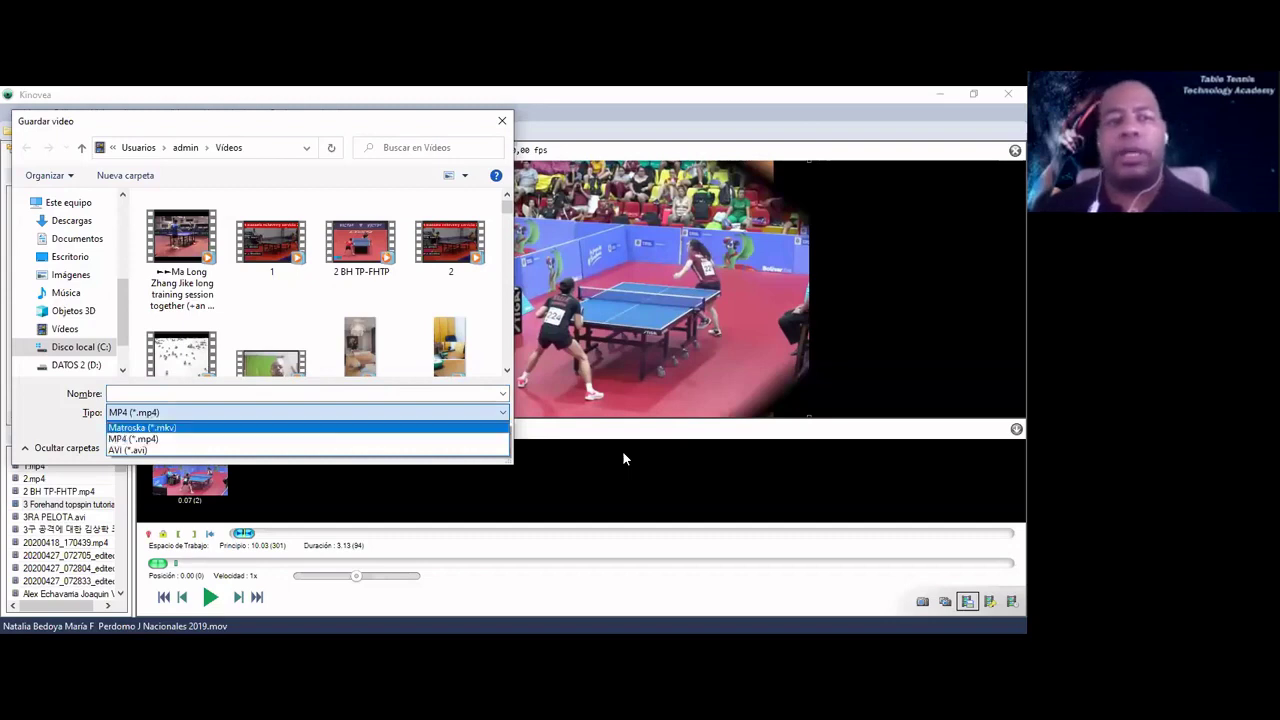
pyautogui.press('Escape')
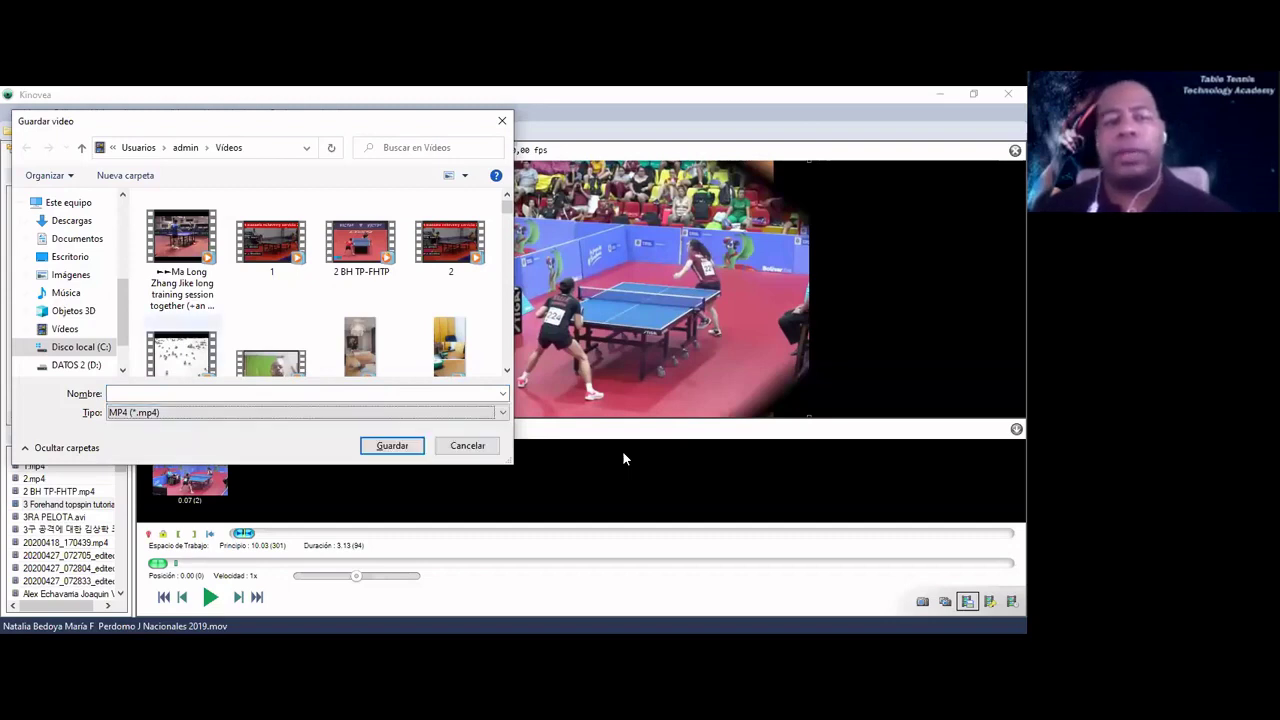
pyautogui.hotkey('alt', 'Down')
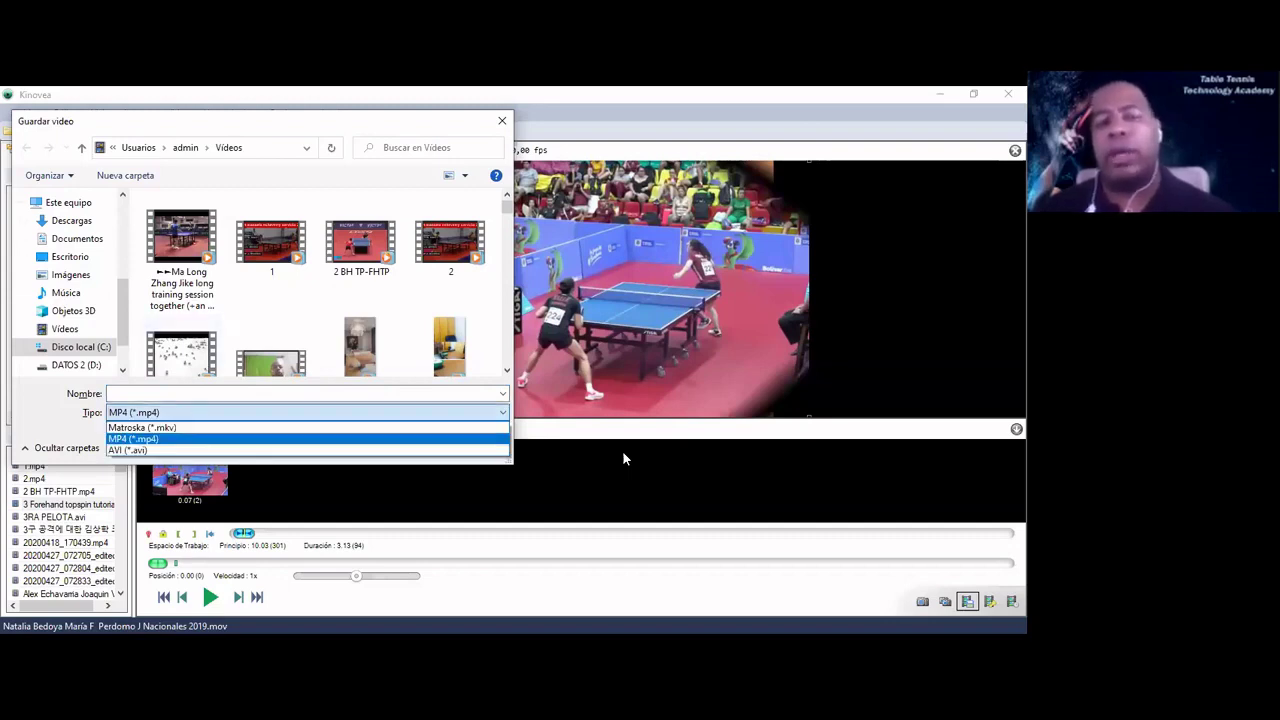
pyautogui.press('Return')
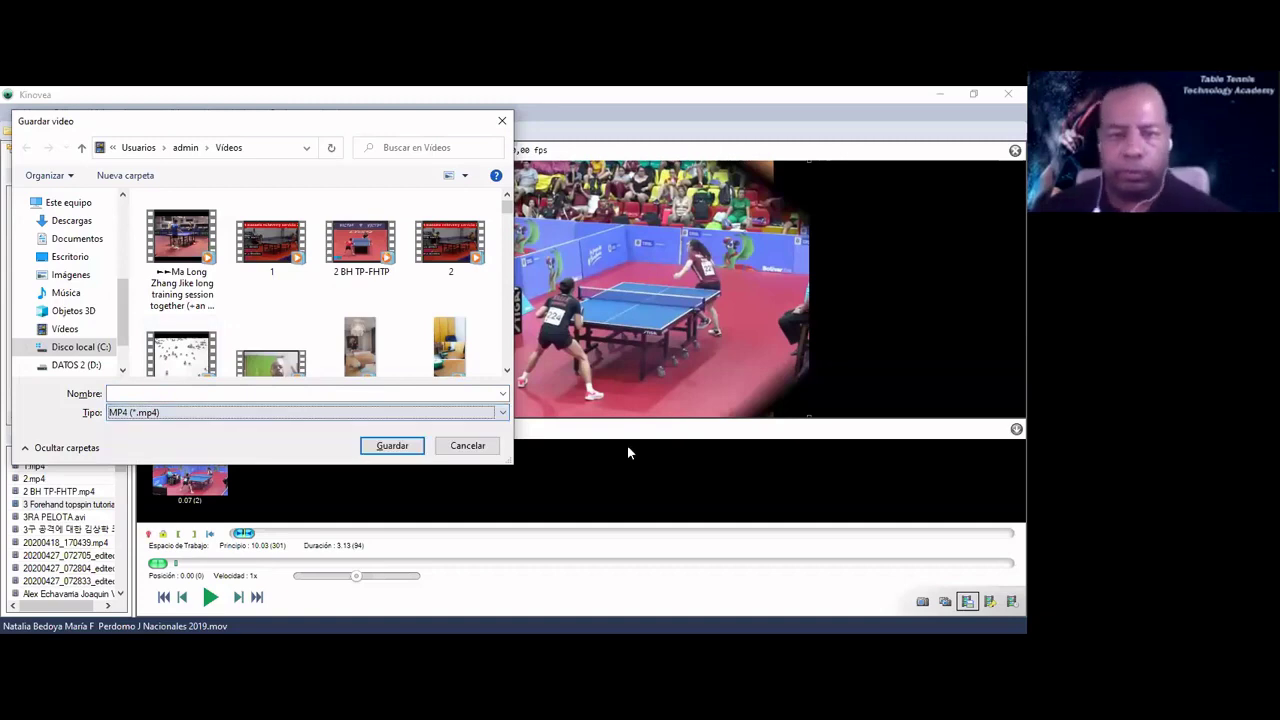
pyautogui.press('Escape')
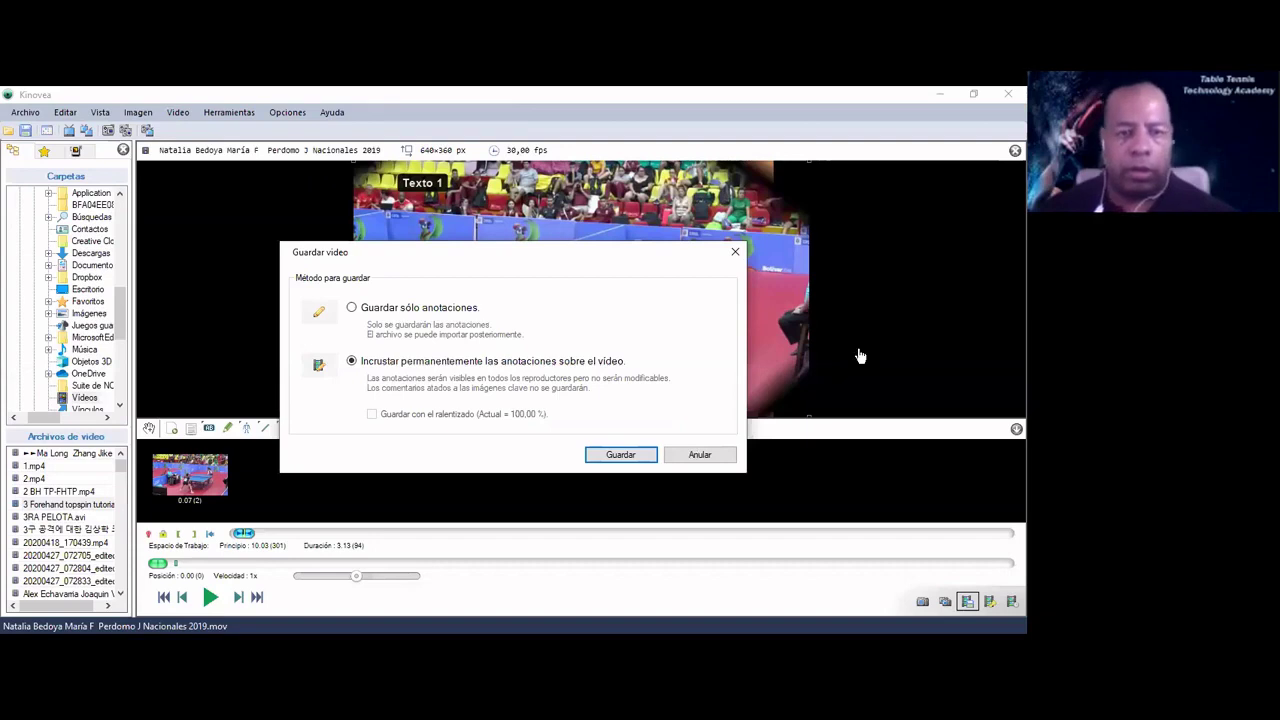
pyautogui.click(699, 454)
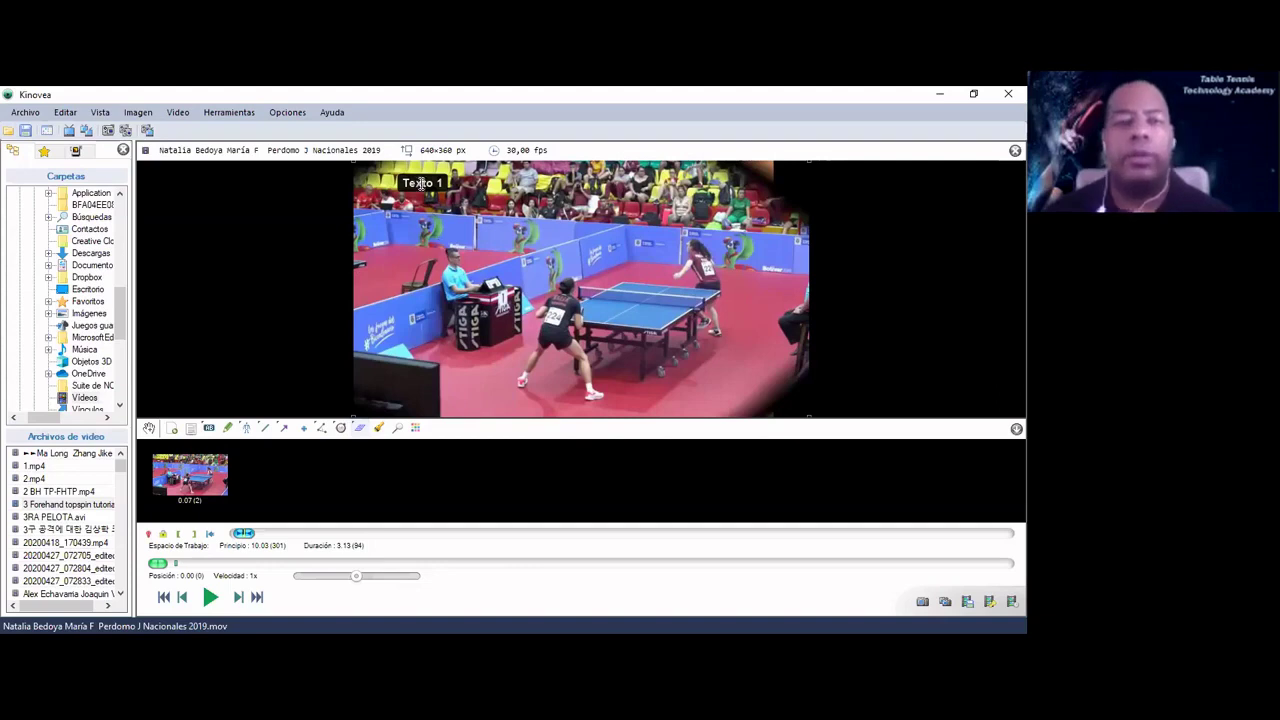
# Step: Change the Texto 1 label to "PUNTO 1" followed by both players' first names and move it above the far player
pyautogui.doubleClick(421, 184)
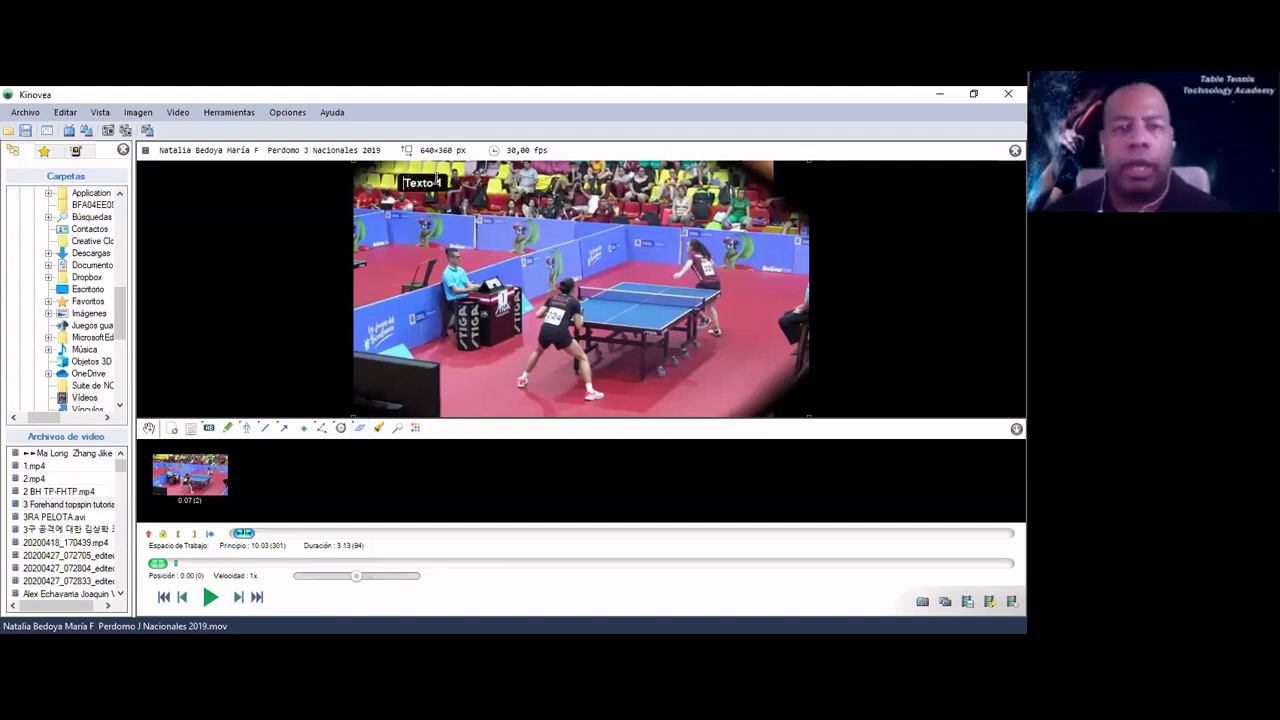
pyautogui.moveTo(403, 183); pyautogui.dragTo(446, 183)
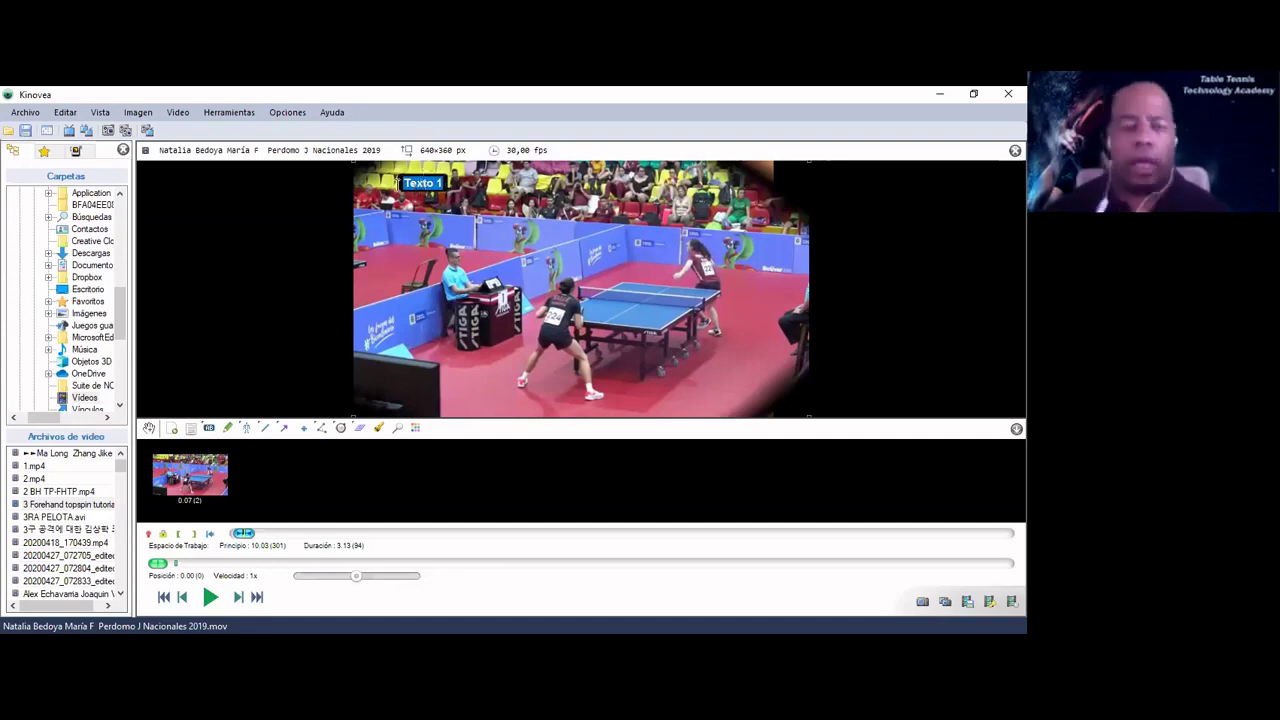
pyautogui.rightClick(414, 181)
pyautogui.click(393, 184)
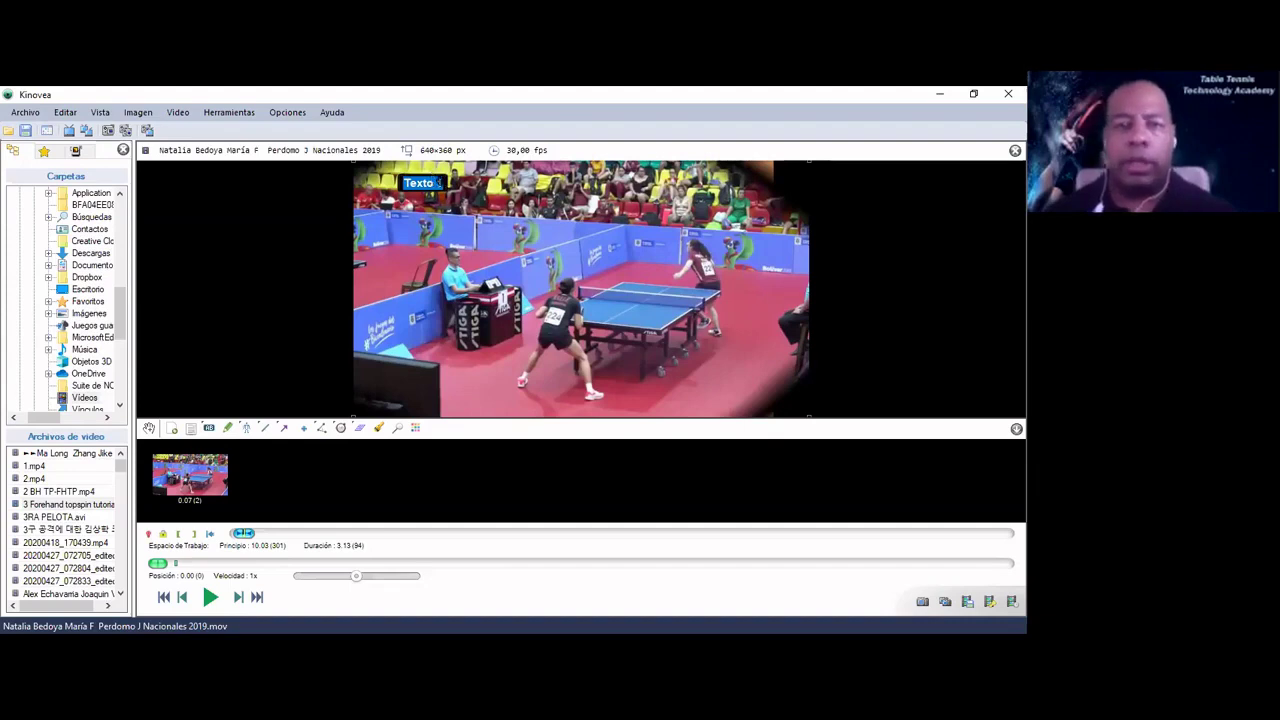
pyautogui.moveTo(410, 183); pyautogui.dragTo(440, 183)
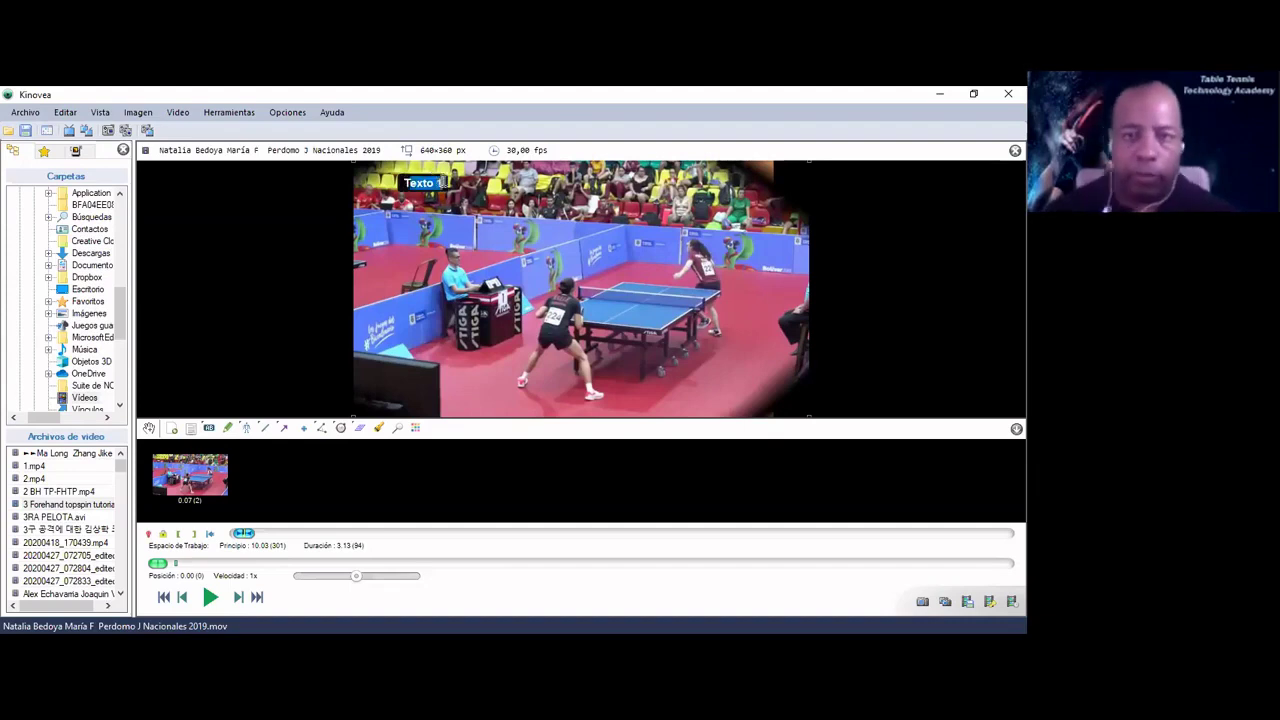
pyautogui.press('BackSpace')
pyautogui.write('PUNTO 1 N')
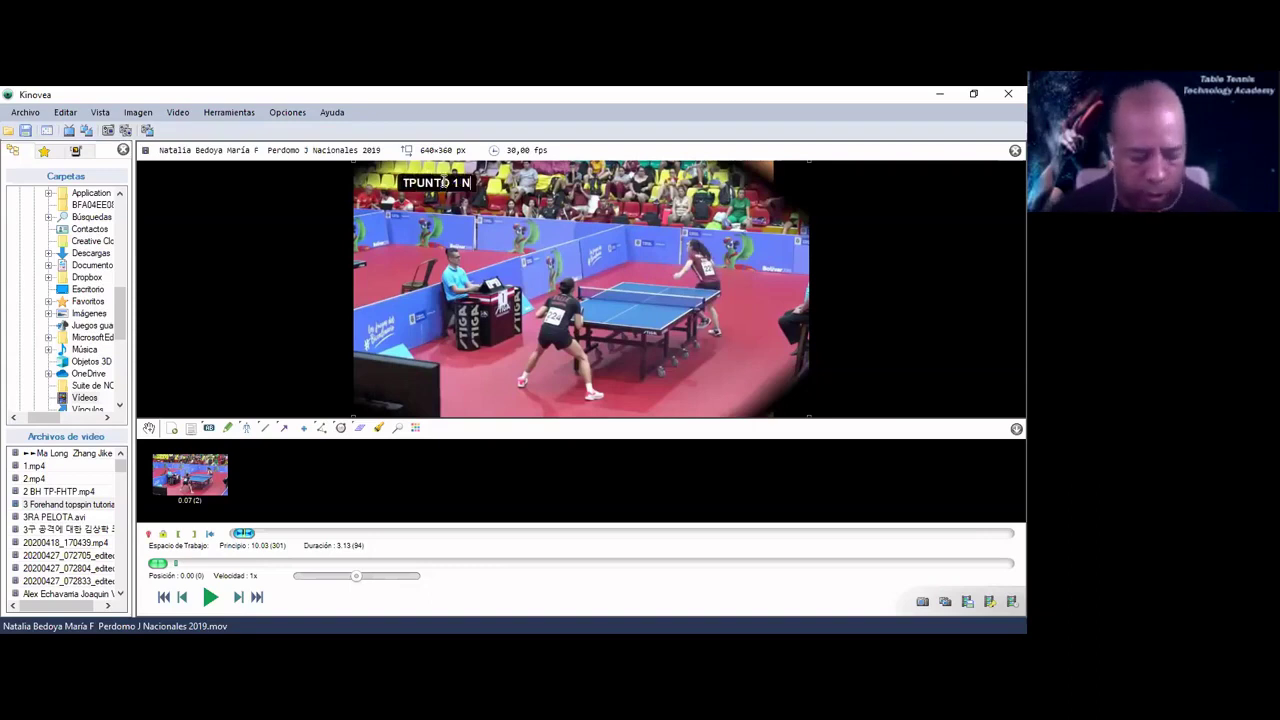
pyautogui.write('ATALIA -')
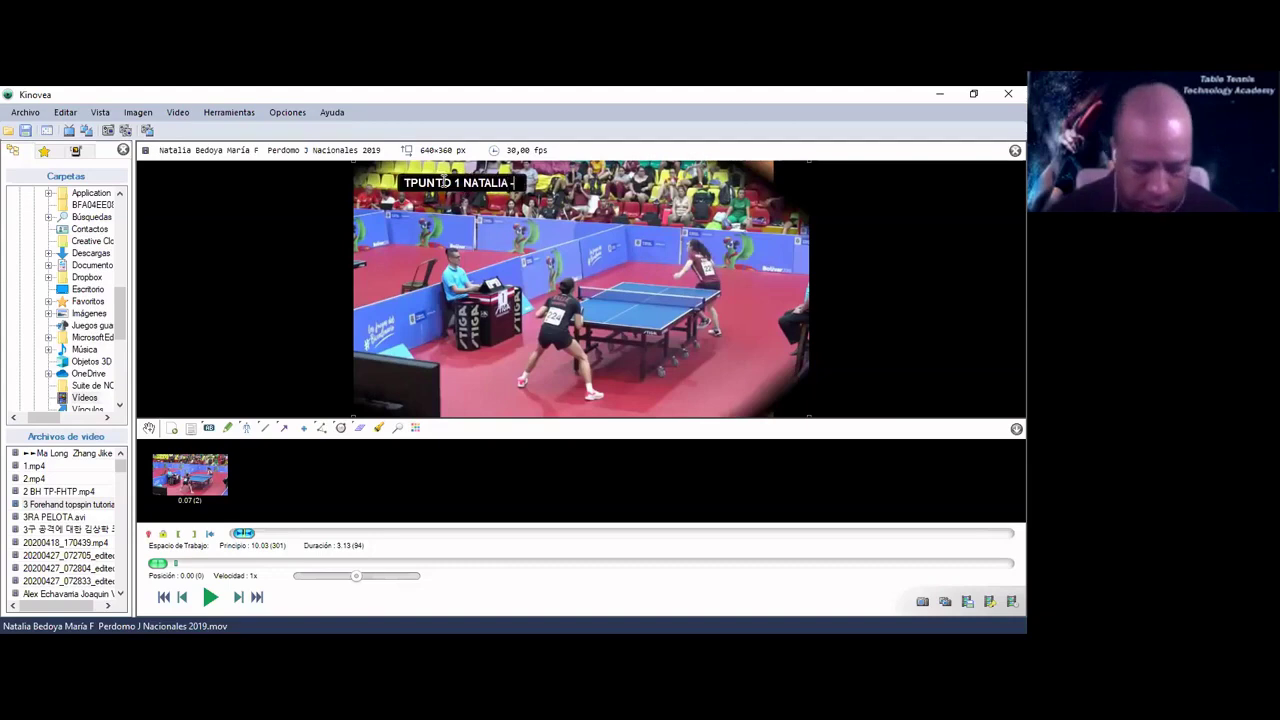
pyautogui.write('MARIA')
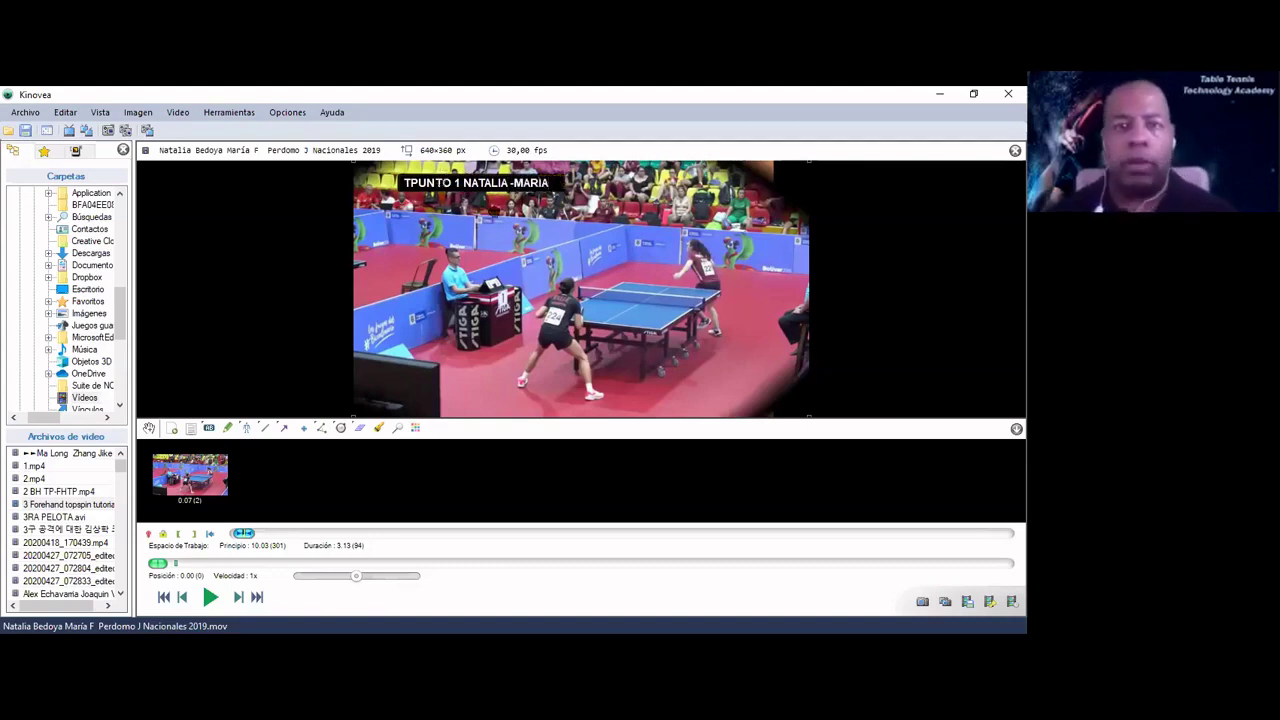
pyautogui.click(497, 179)
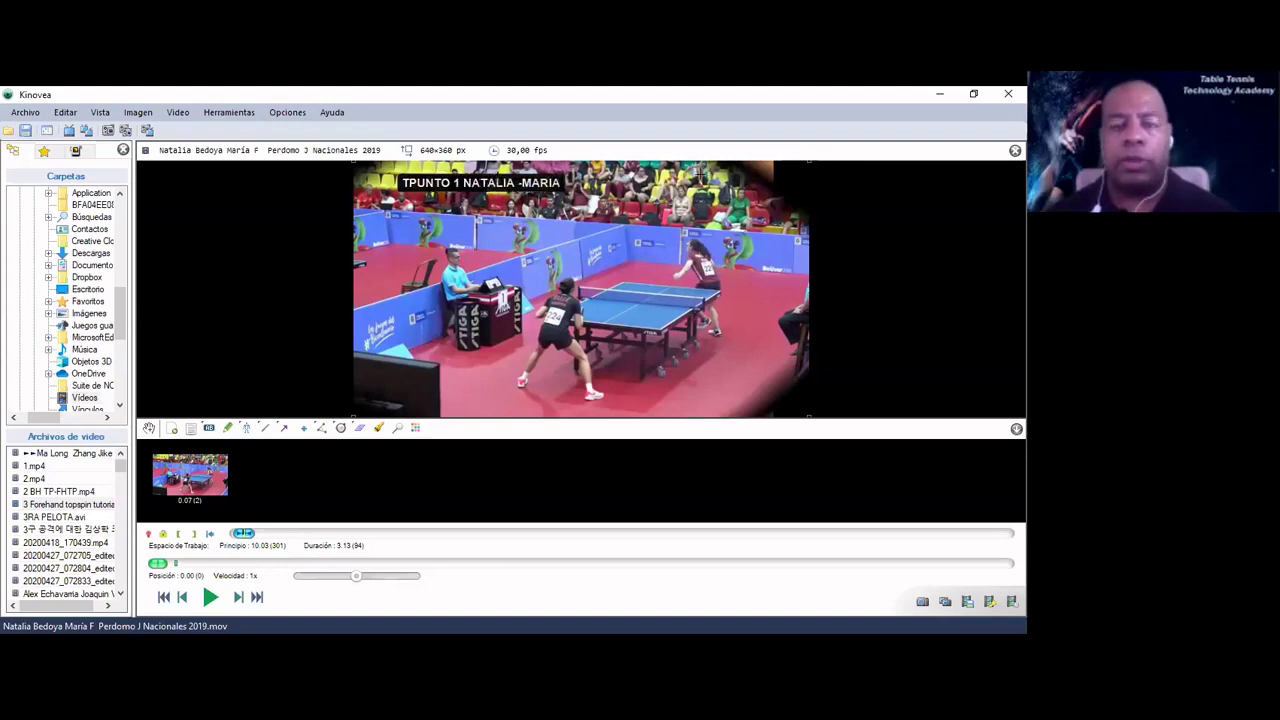
pyautogui.moveTo(481, 183); pyautogui.dragTo(688, 181)
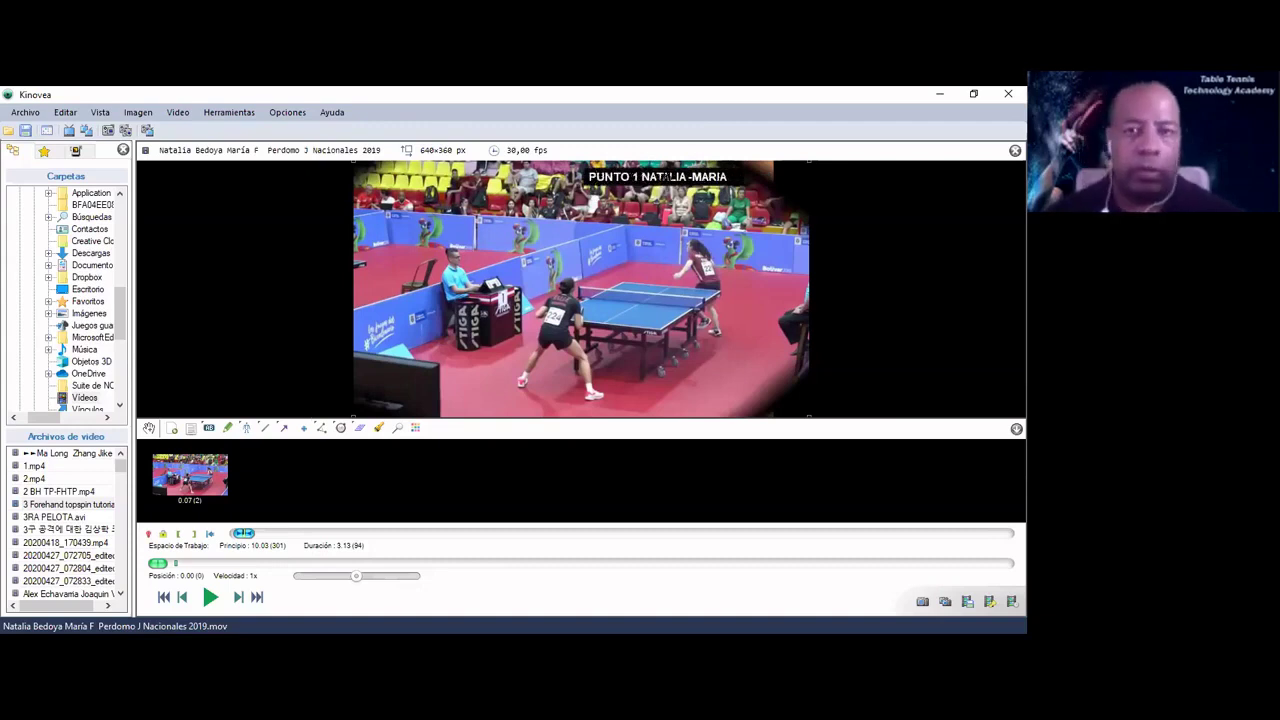
# Step: Set the visibility of the PUNTO 1 label to Siempre visible
pyautogui.rightClick(666, 182)
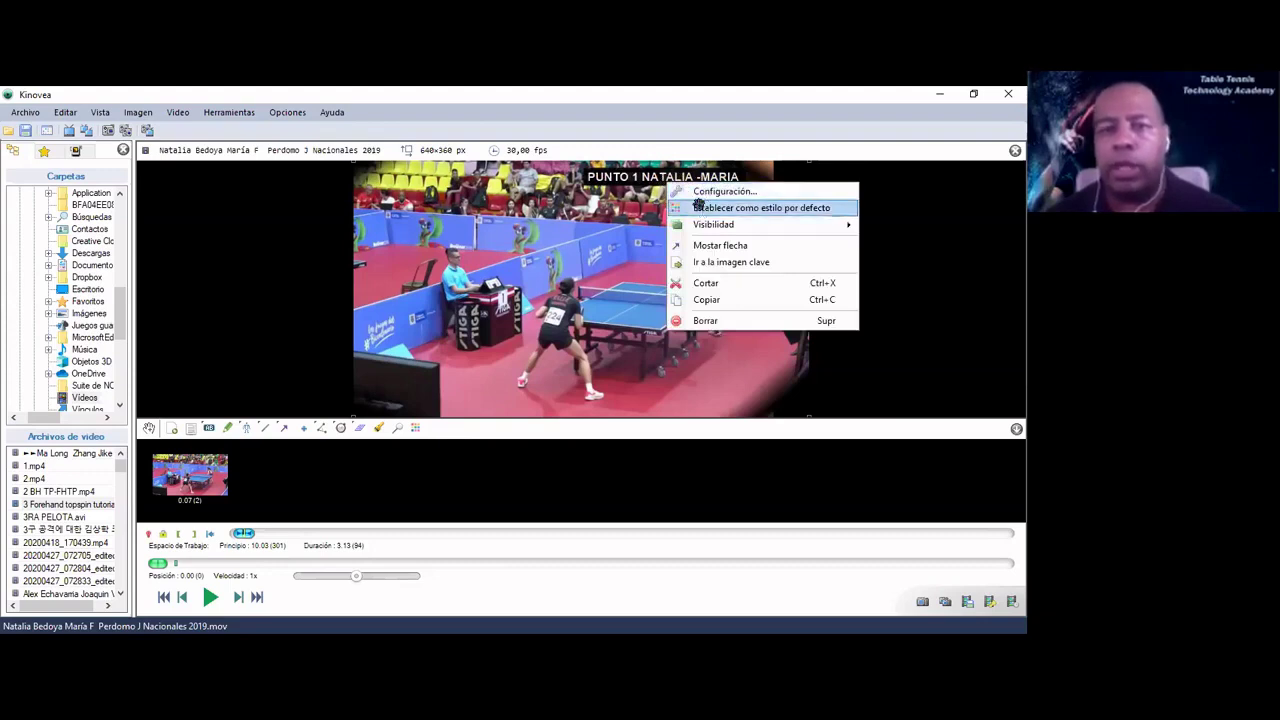
pyautogui.click(661, 177)
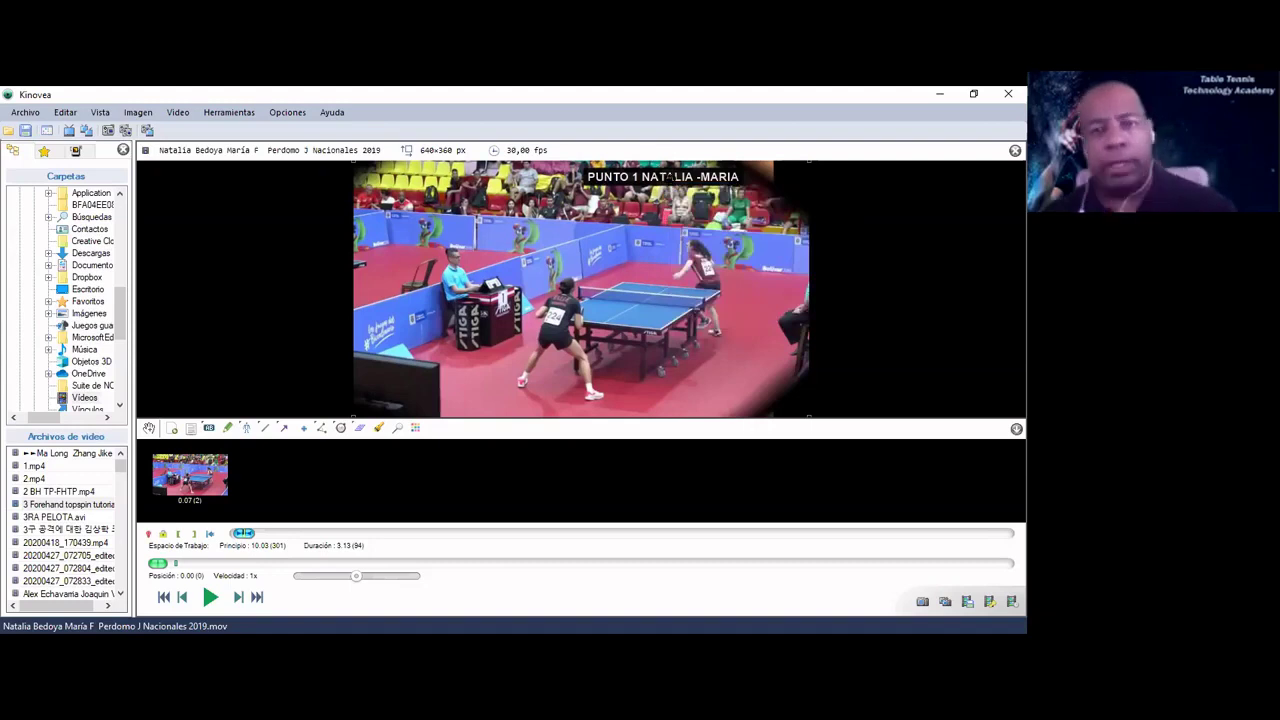
pyautogui.rightClick(673, 183)
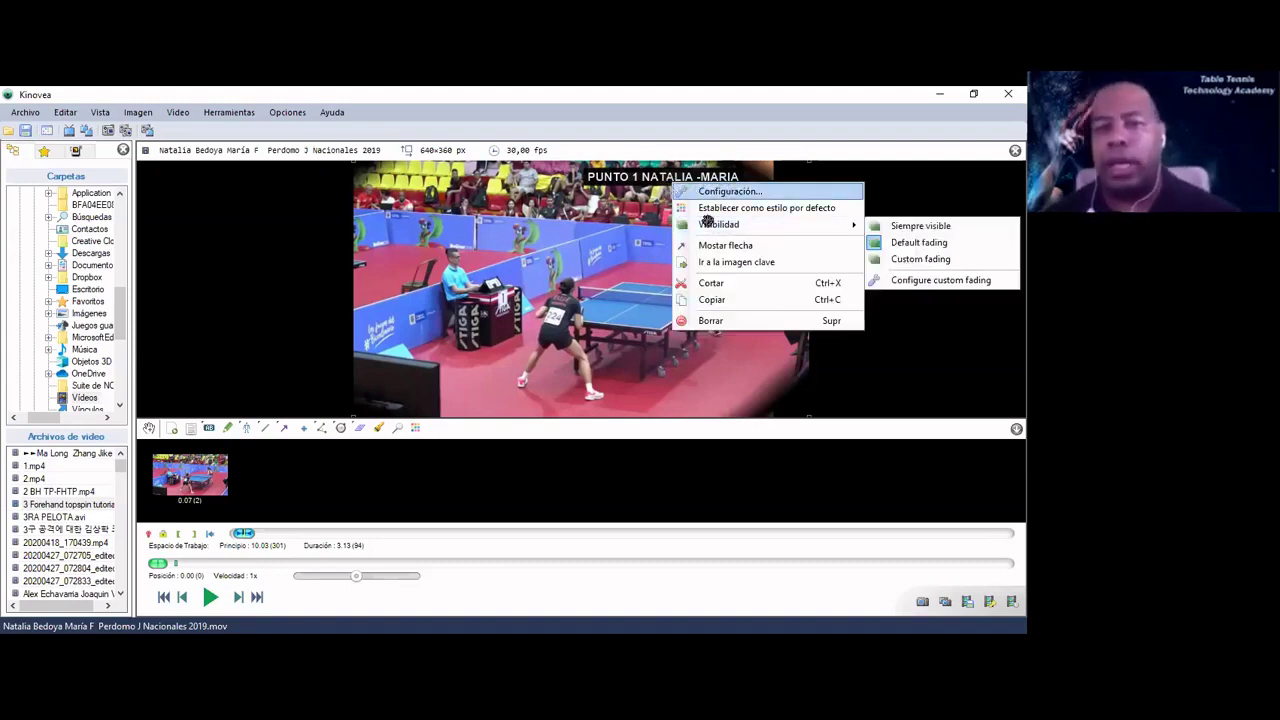
pyautogui.rightClick(677, 179)
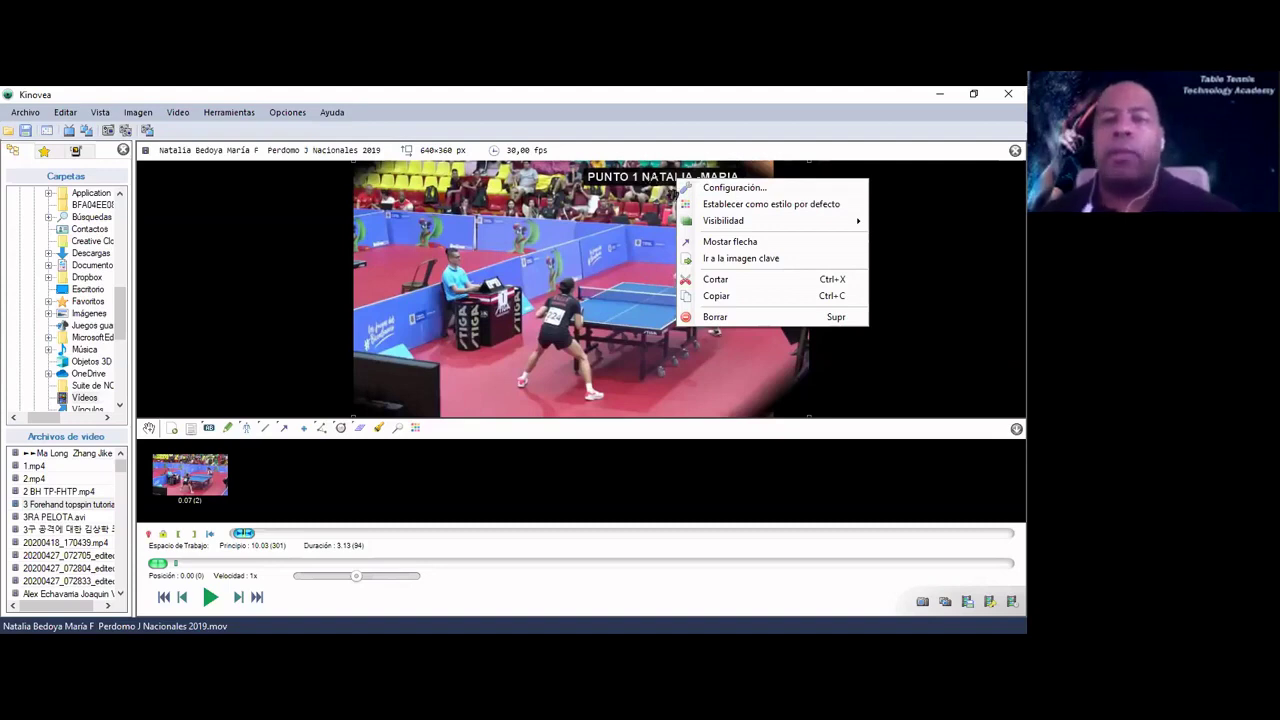
pyautogui.moveTo(734, 220)
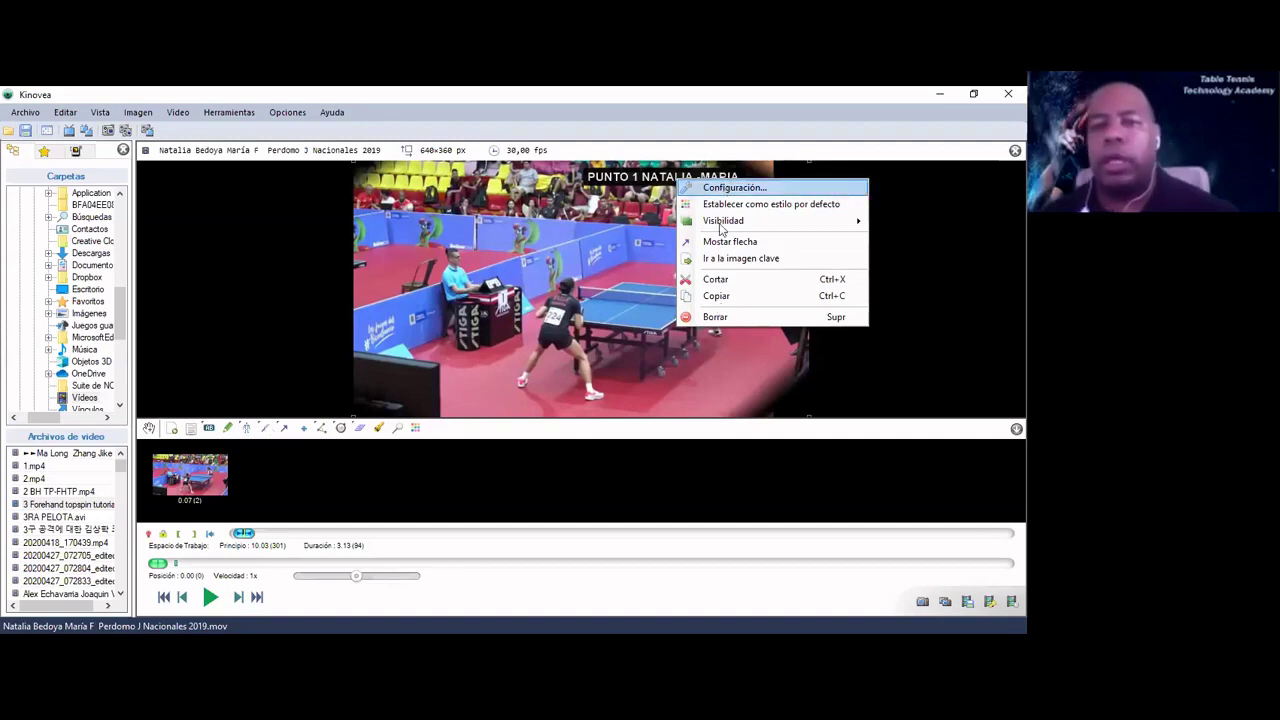
pyautogui.moveTo(857, 220)
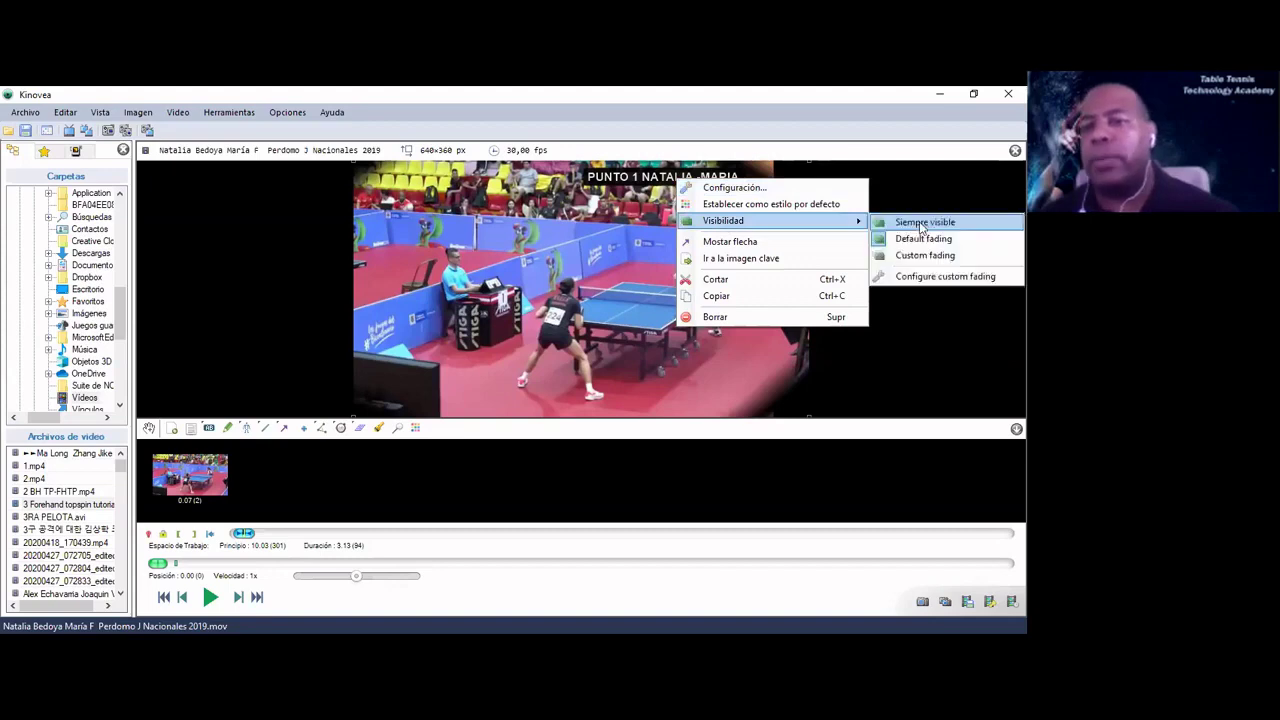
pyautogui.click(920, 222)
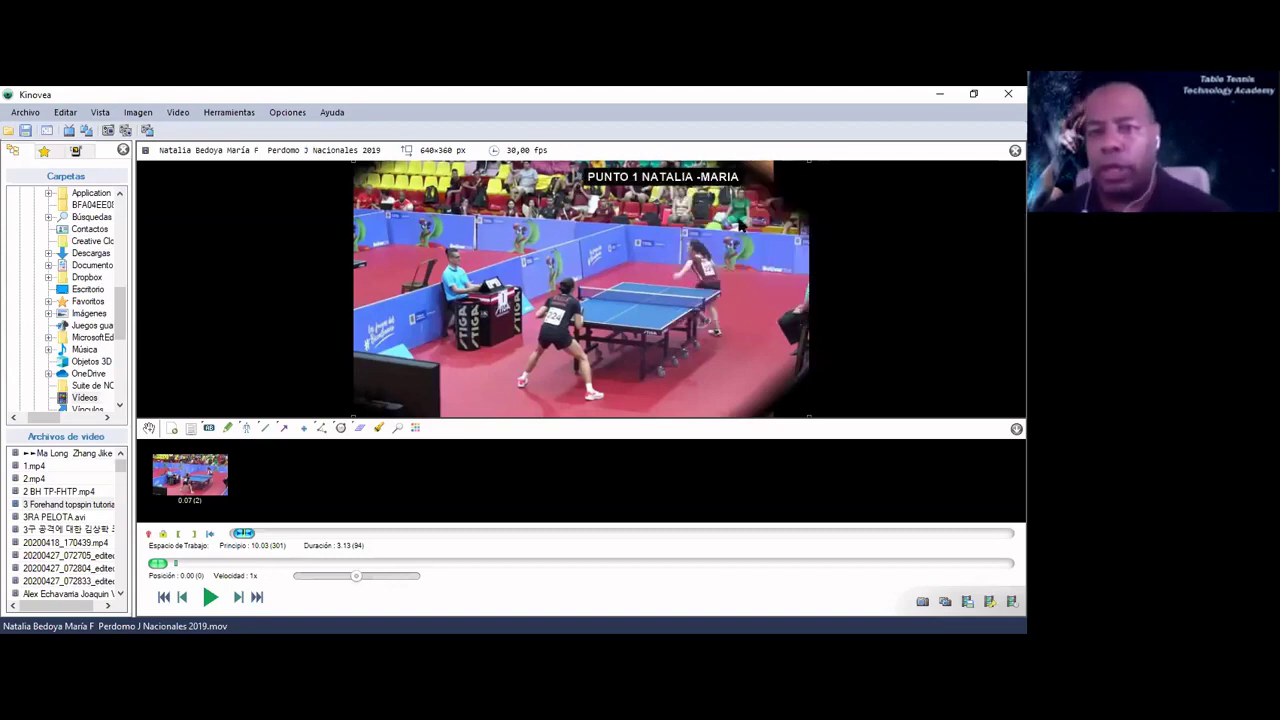
# Step: Set the PUNTO 1 label's visibility to Default fading, check it across the opening frames and return to the key image at 0.07
pyautogui.rightClick(688, 178)
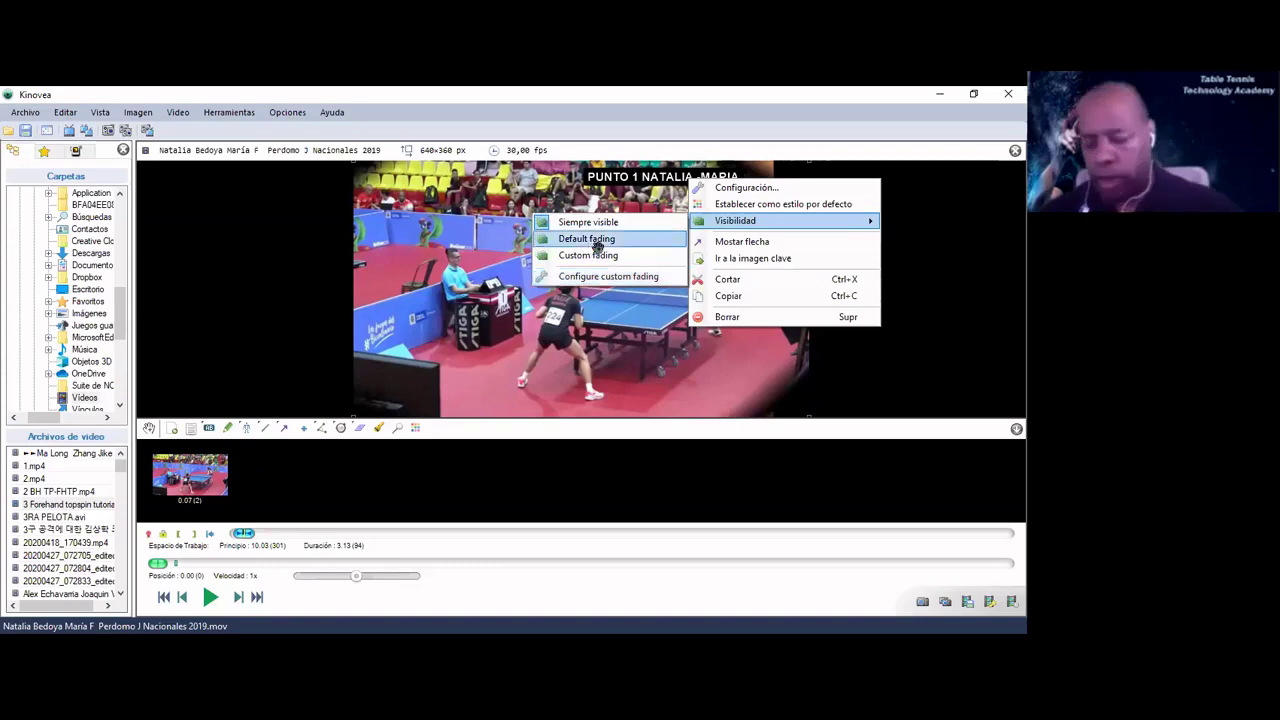
pyautogui.click(625, 310)
pyautogui.scroll(-3, 625, 309)
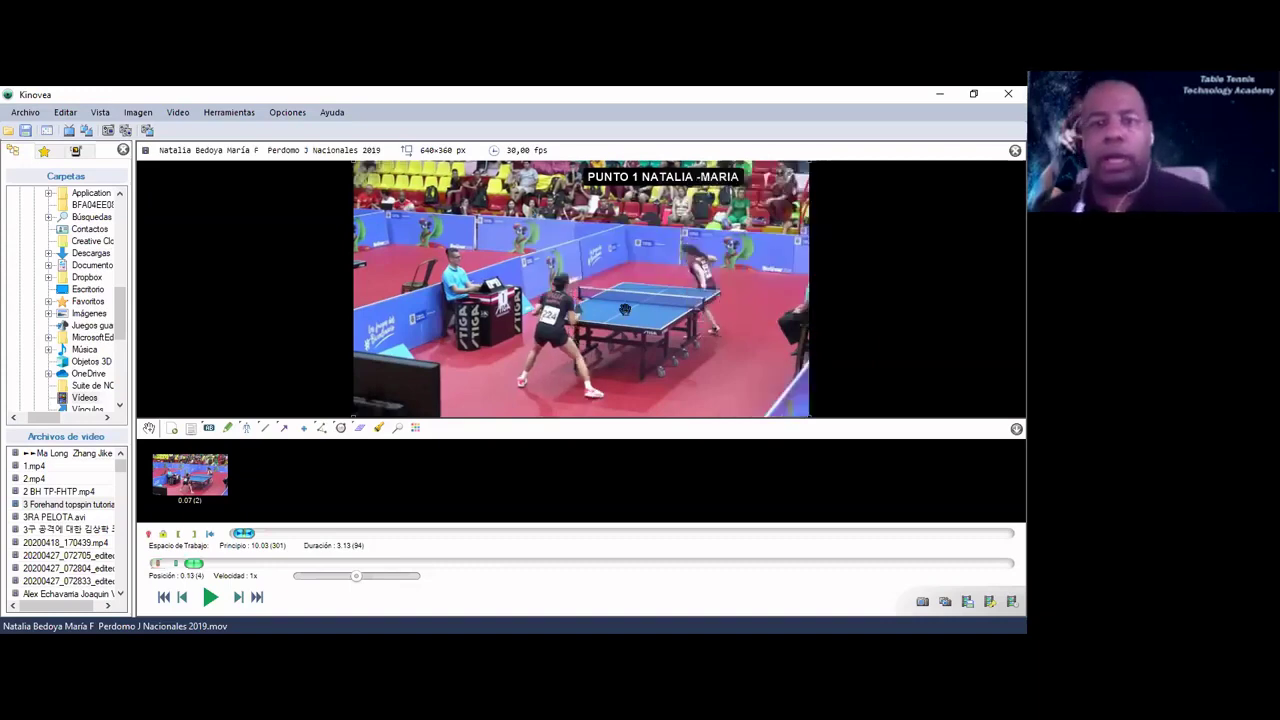
pyautogui.scroll(-5, 625, 309)
pyautogui.scroll(-6, 625, 310)
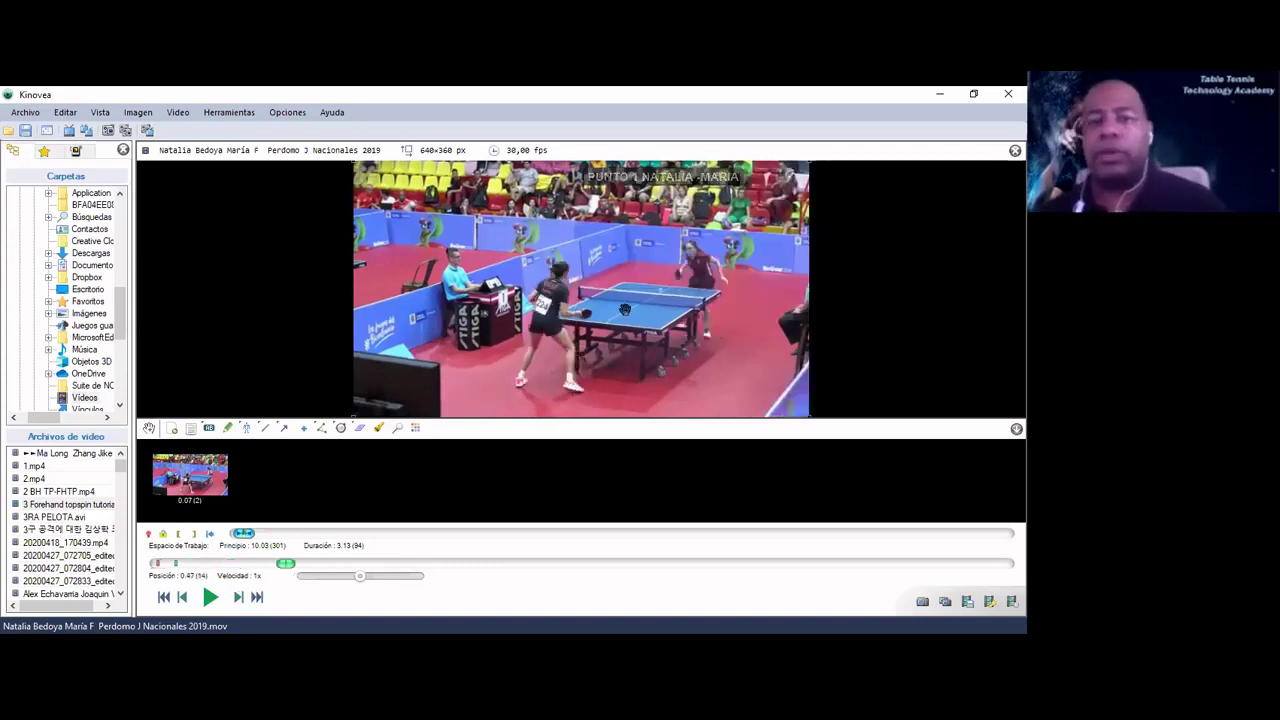
pyautogui.scroll(-2, 625, 310)
pyautogui.scroll(16, 625, 310)
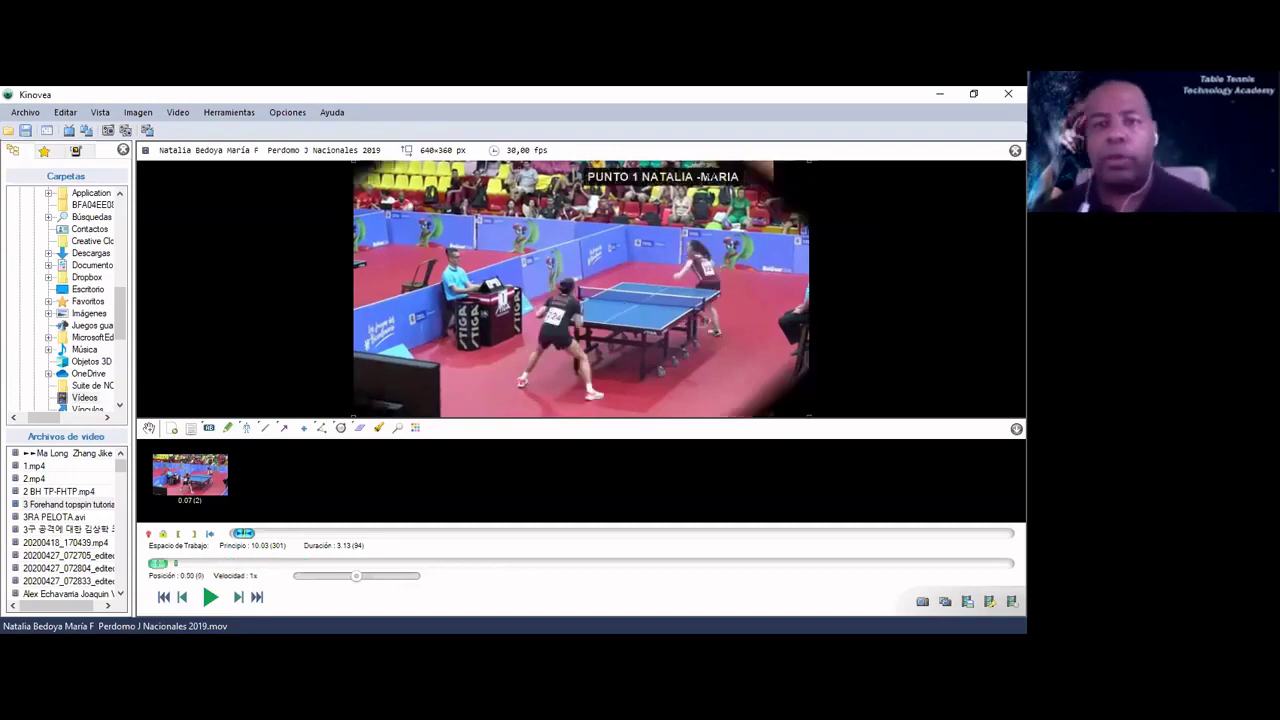
pyautogui.rightClick(709, 176)
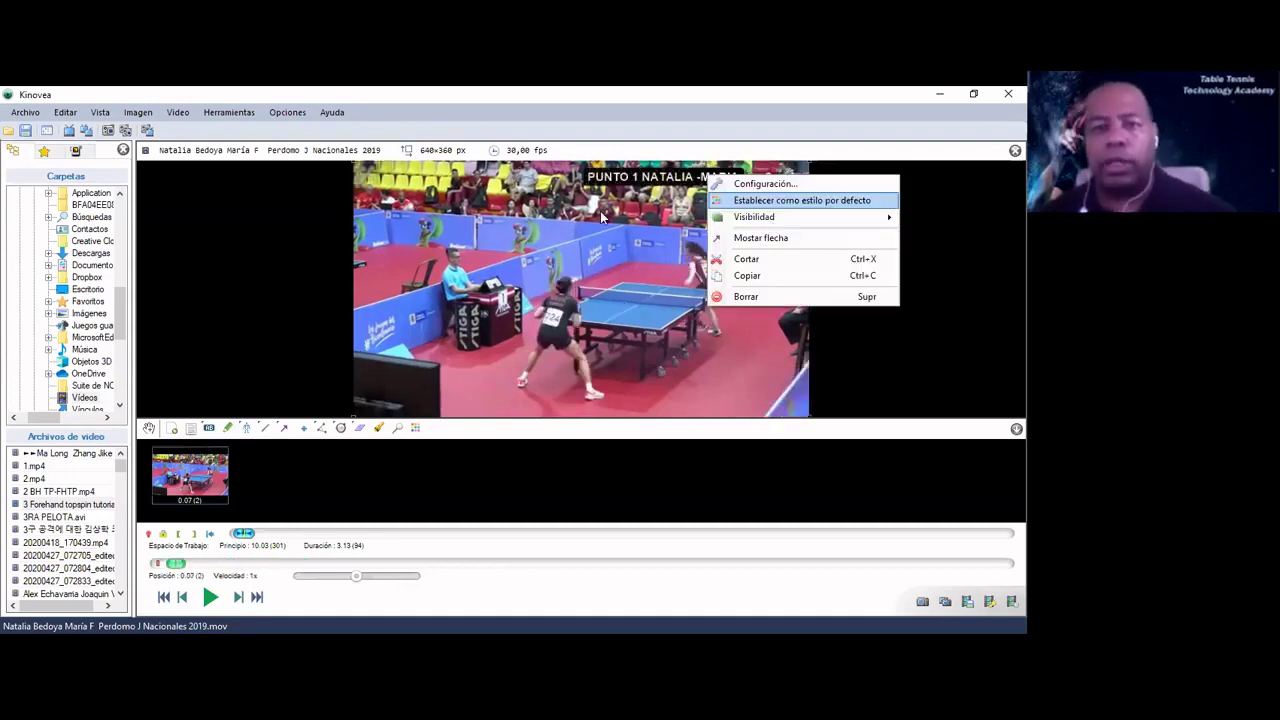
pyautogui.click(307, 473)
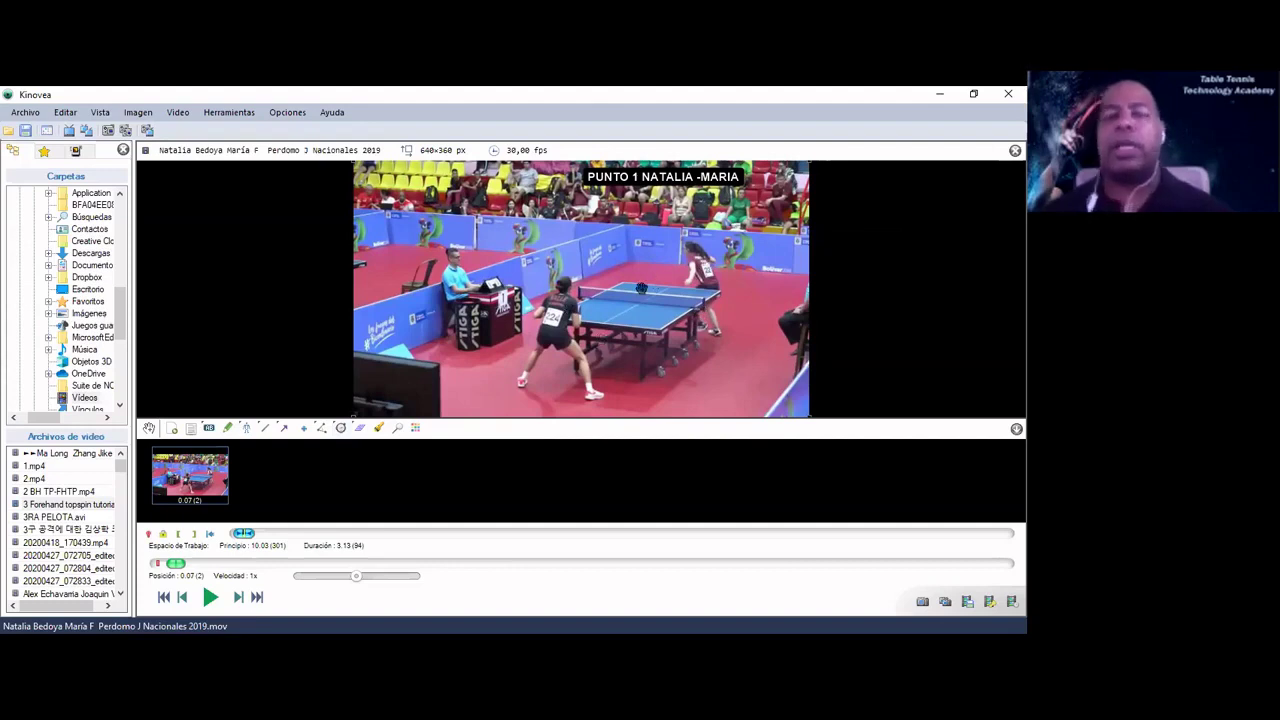
# Step: Add a text label reading "TIEMPO TOTAL" and place it in the upper-left corner of the video image
pyautogui.click(210, 428)
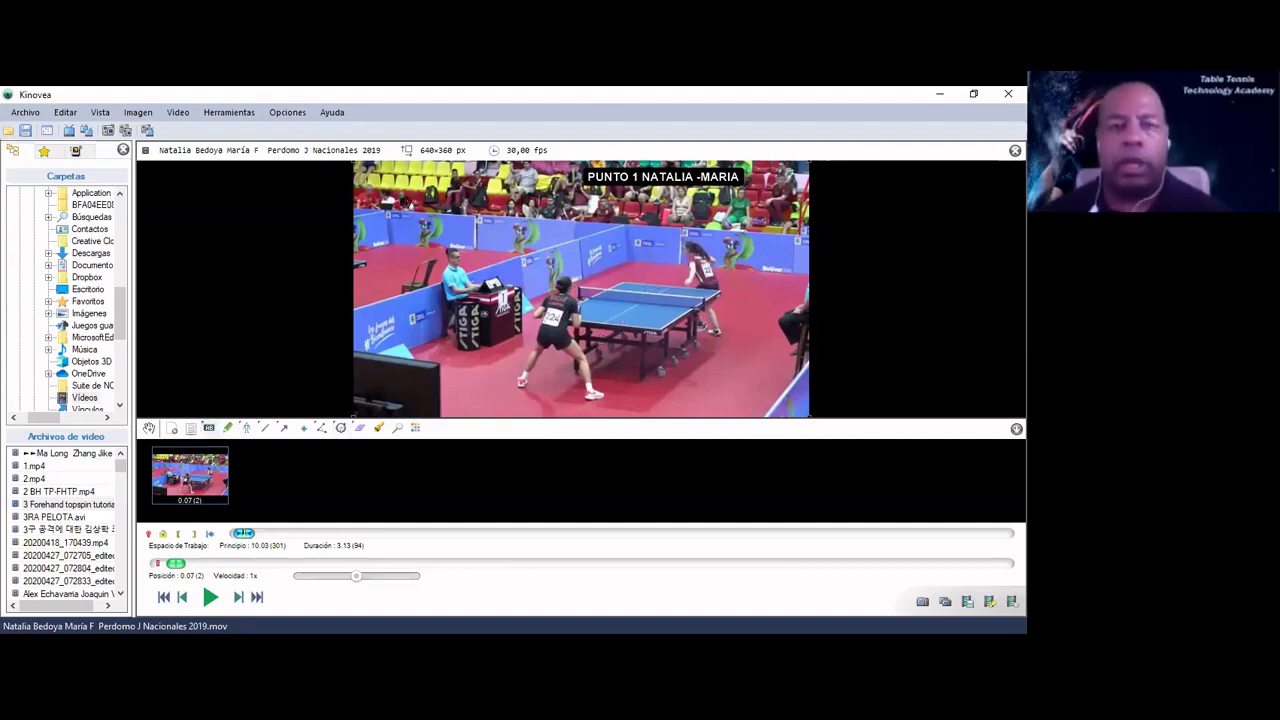
pyautogui.click(372, 200)
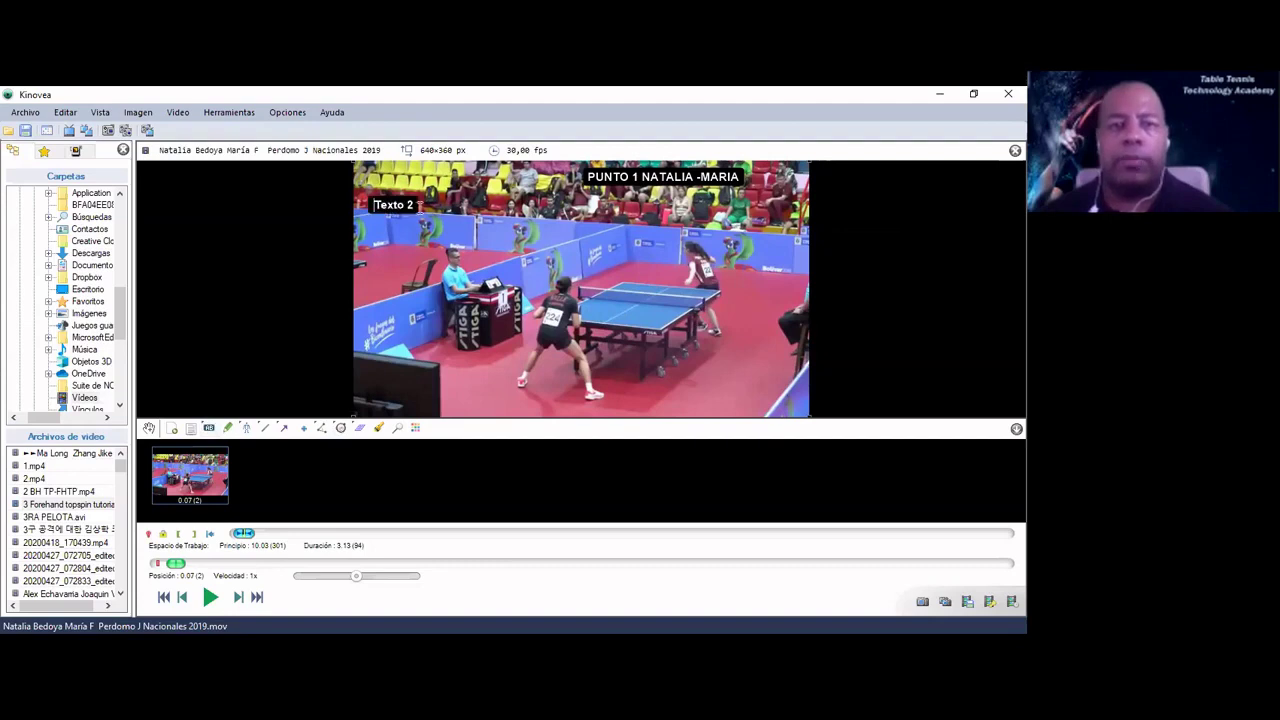
pyautogui.press('BackSpace')
pyautogui.press('BackSpace')
pyautogui.press('BackSpace')
pyautogui.press('BackSpace')
pyautogui.press('BackSpace')
pyautogui.press('BackSpace')
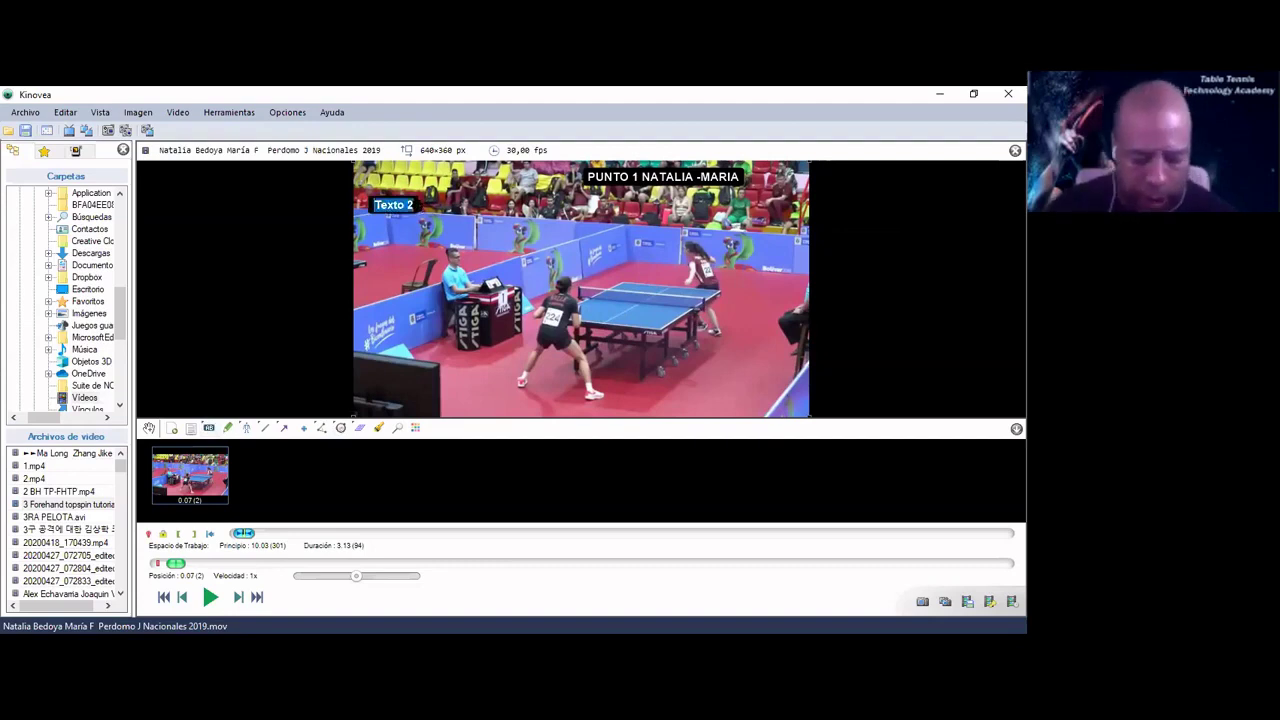
pyautogui.write('IEMPO')
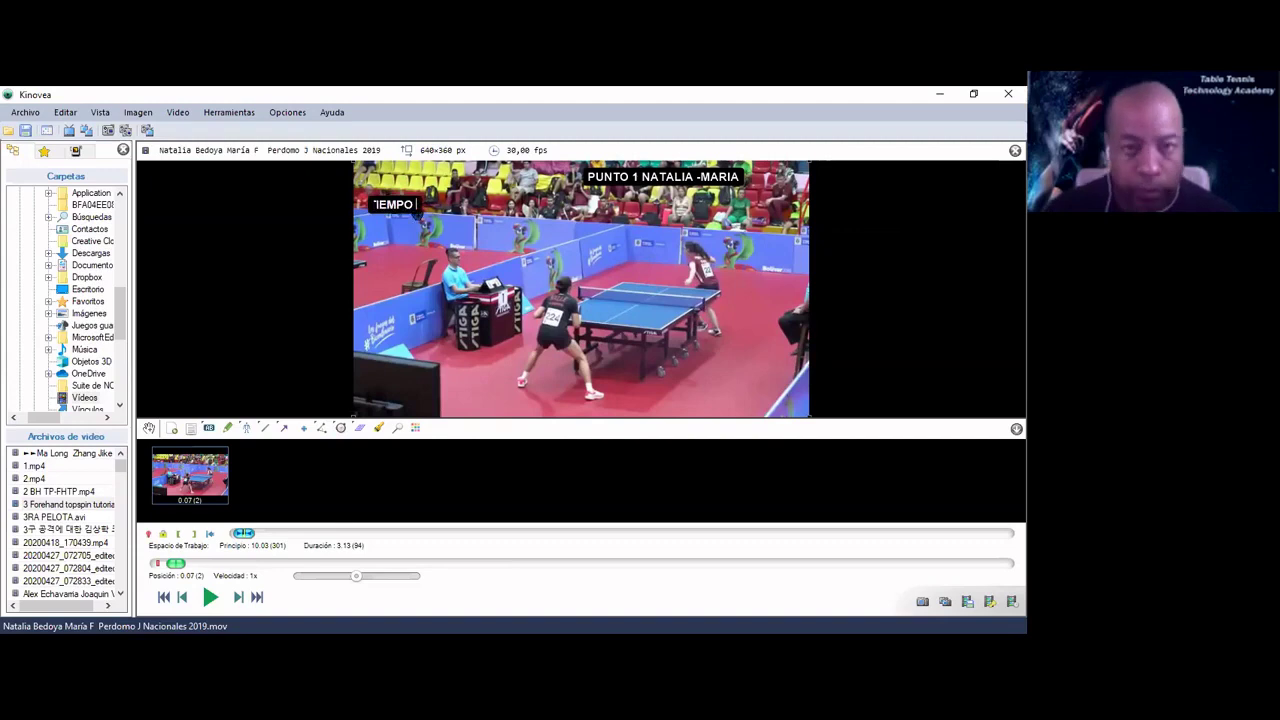
pyautogui.write(' TOTAL')
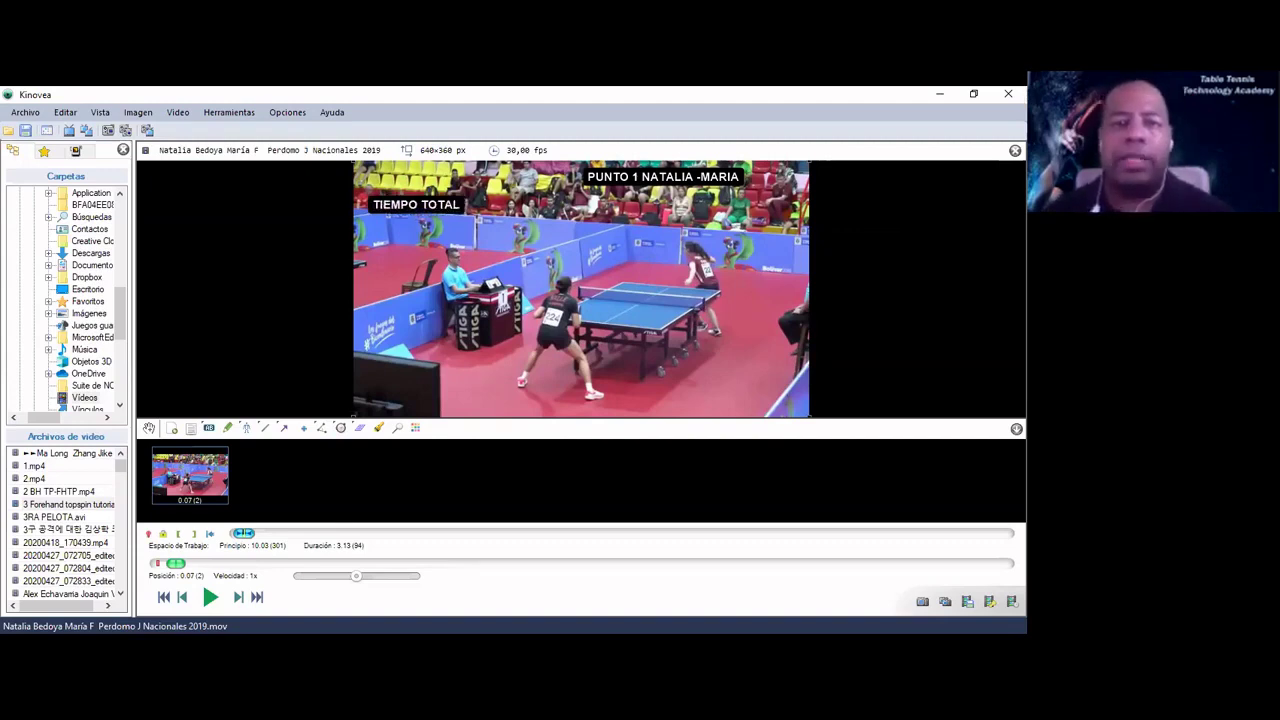
pyautogui.click(682, 250)
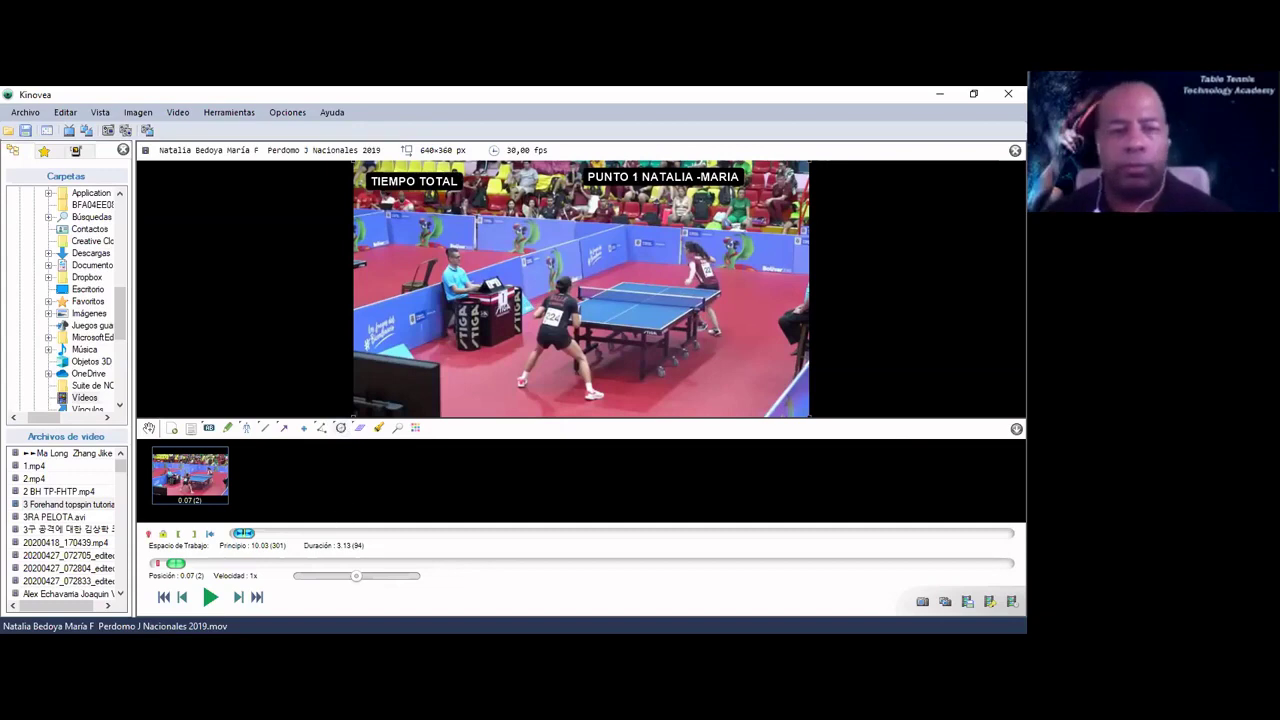
# Step: Place a stopwatch on the video below the TIEMPO TOTAL label
pyautogui.press('F7')
pyautogui.click(379, 247)
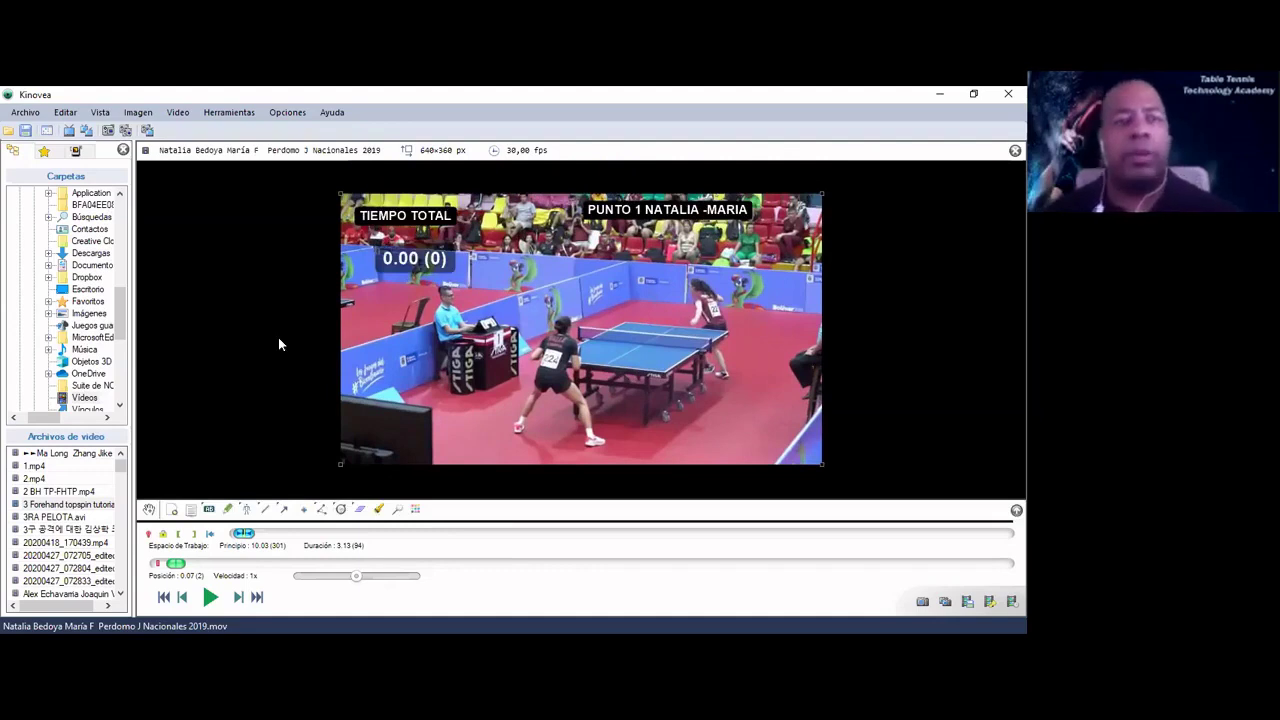
# Step: Configure the video speed with a frame rate of 60 fps and apply it
pyautogui.click(179, 112)
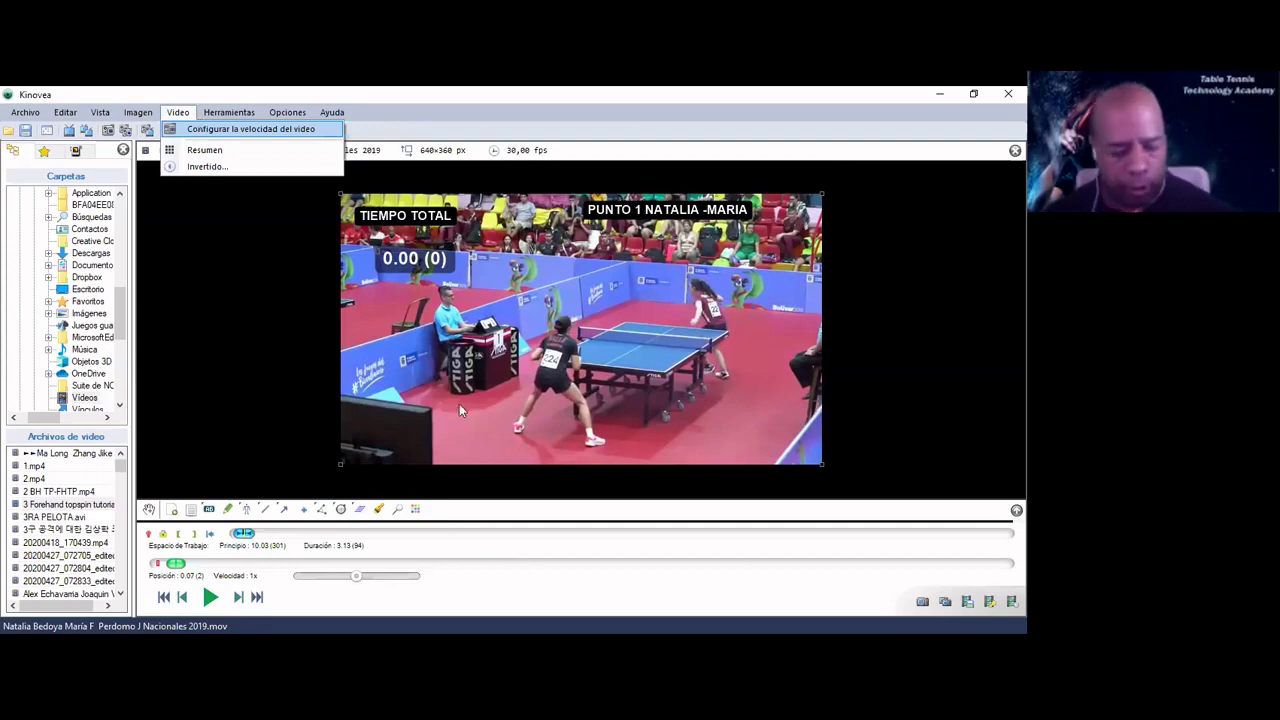
pyautogui.press('Return')
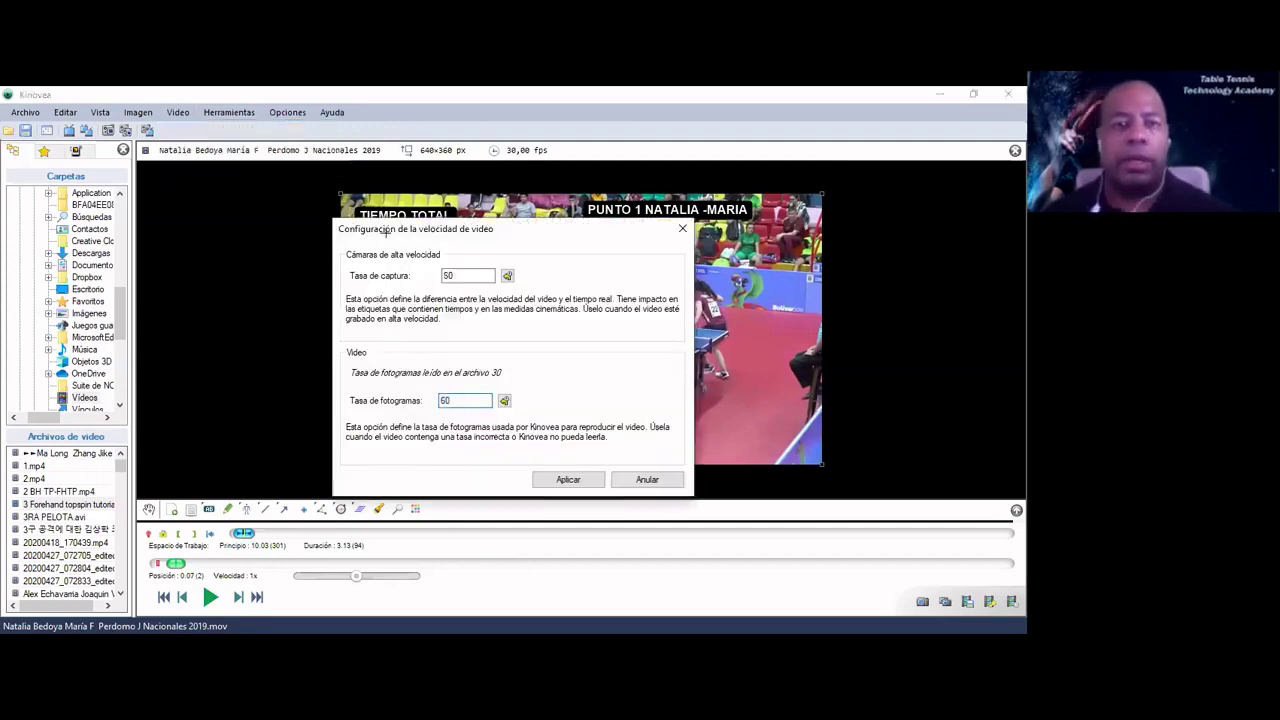
pyautogui.press('Return')
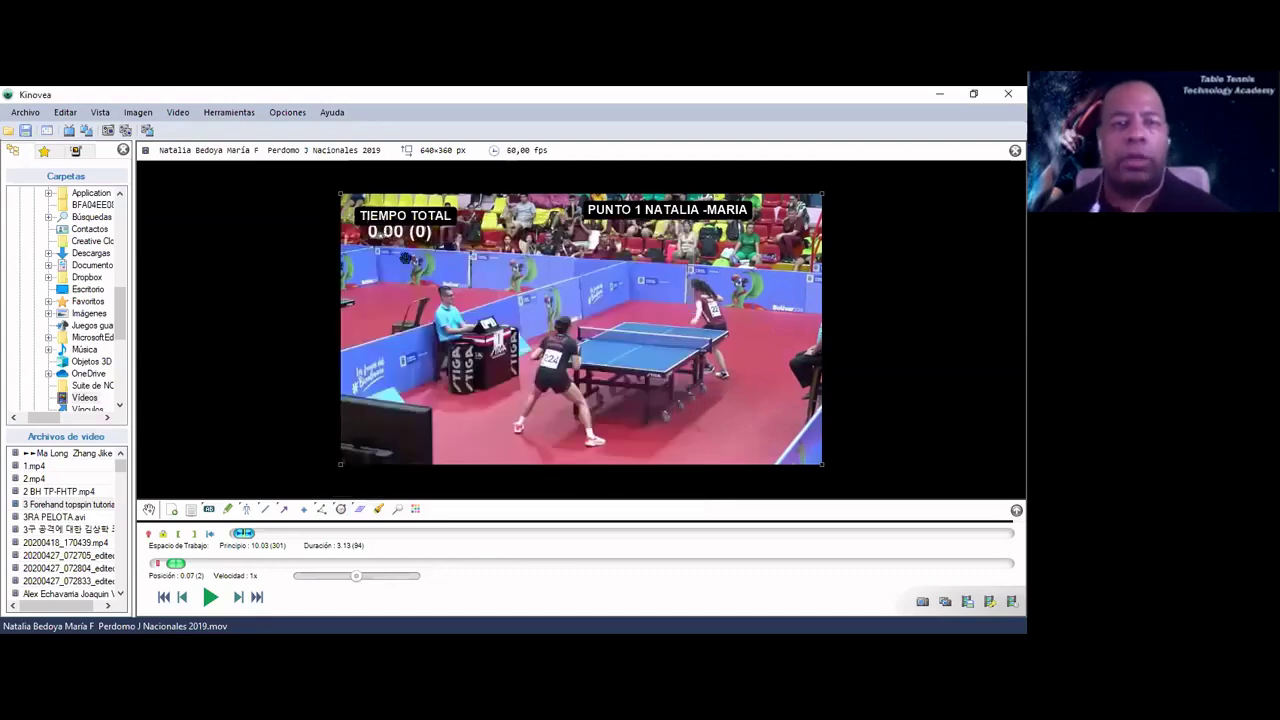
# Step: Reposition the stopwatch just below the TIEMPO TOTAL label and review its start and stop options
pyautogui.moveTo(383, 231); pyautogui.dragTo(389, 250)
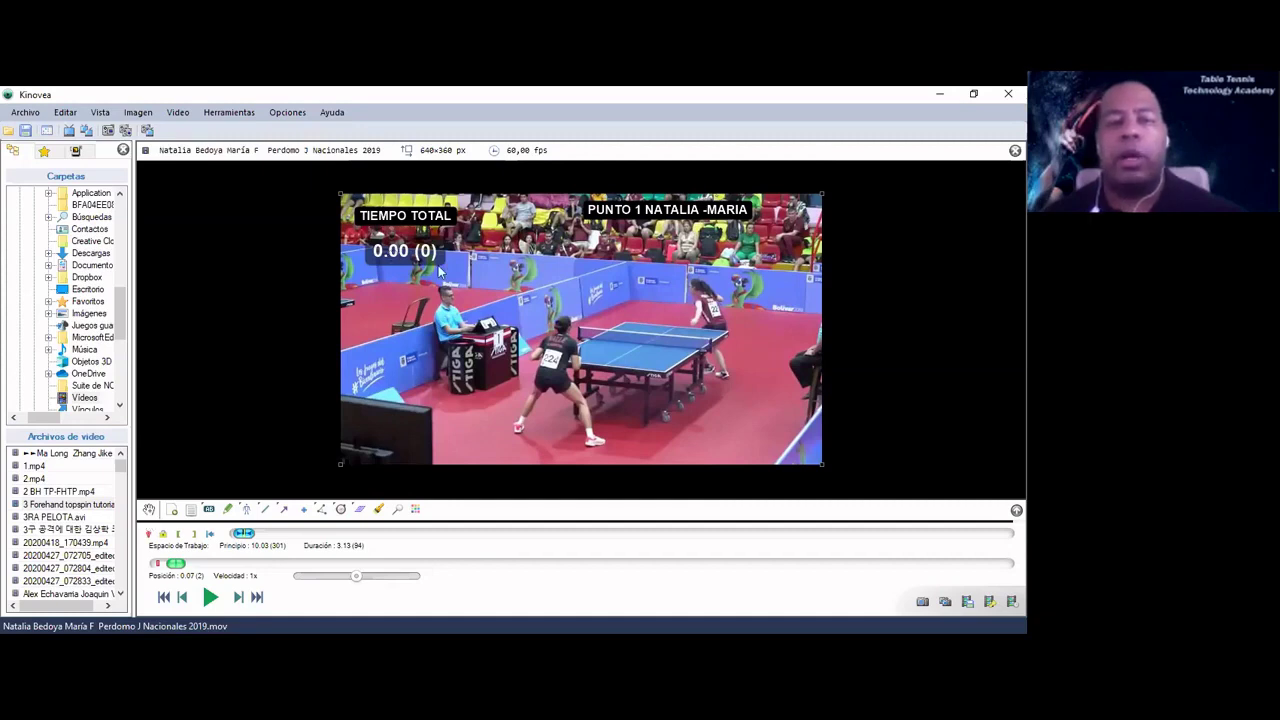
pyautogui.rightClick(397, 258)
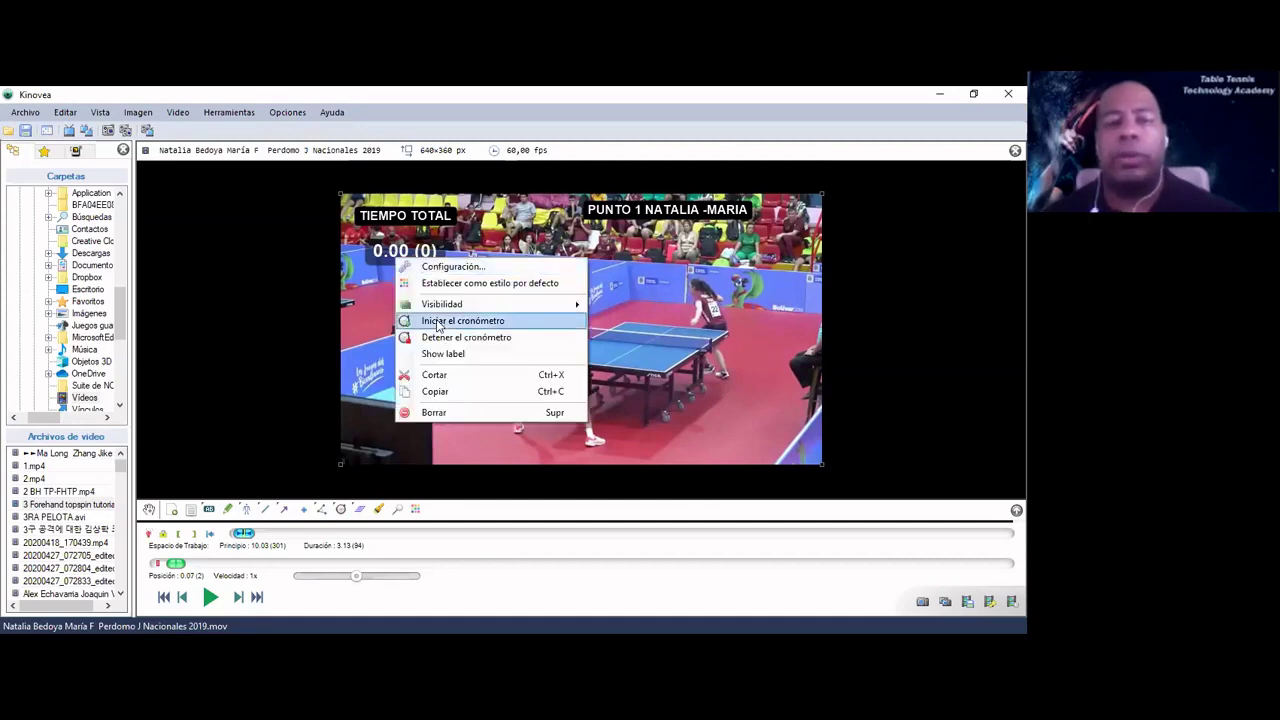
pyautogui.click(378, 250)
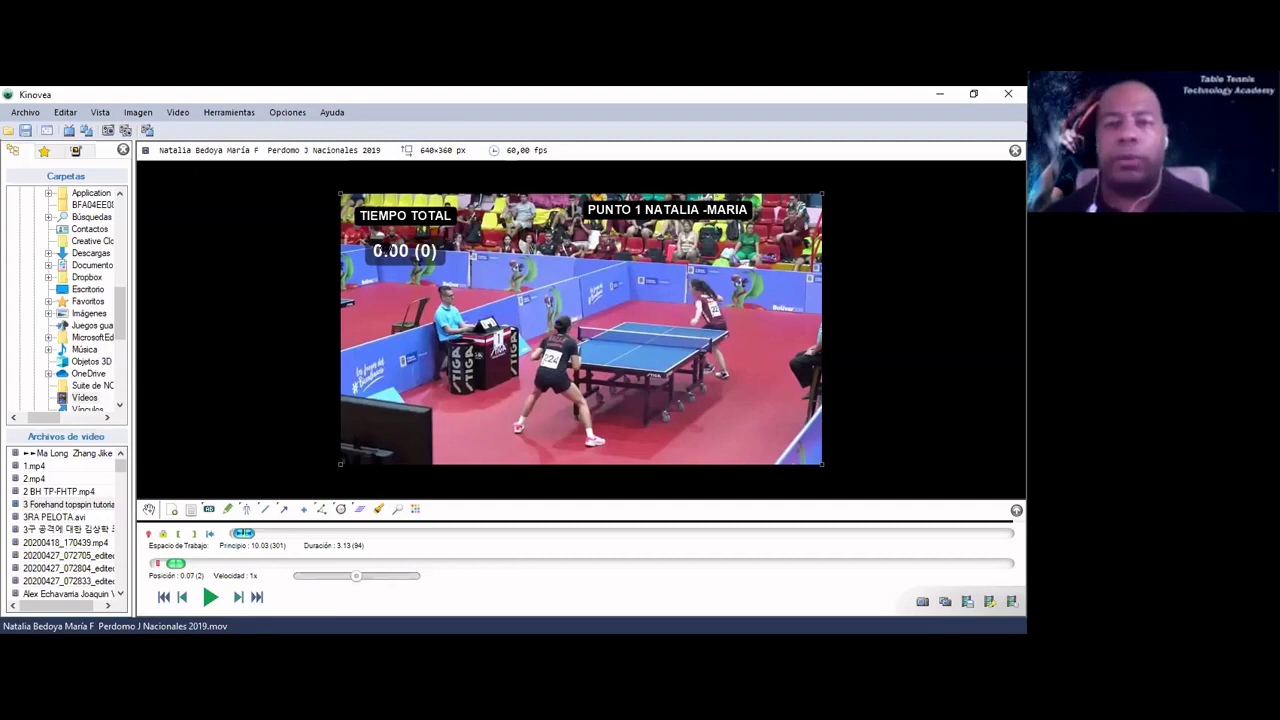
# Step: Advance the video frame by frame to position 2.67 (80), where the rally ends, and stop the total-time stopwatch there
pyautogui.press('Right')
pyautogui.press('Right')
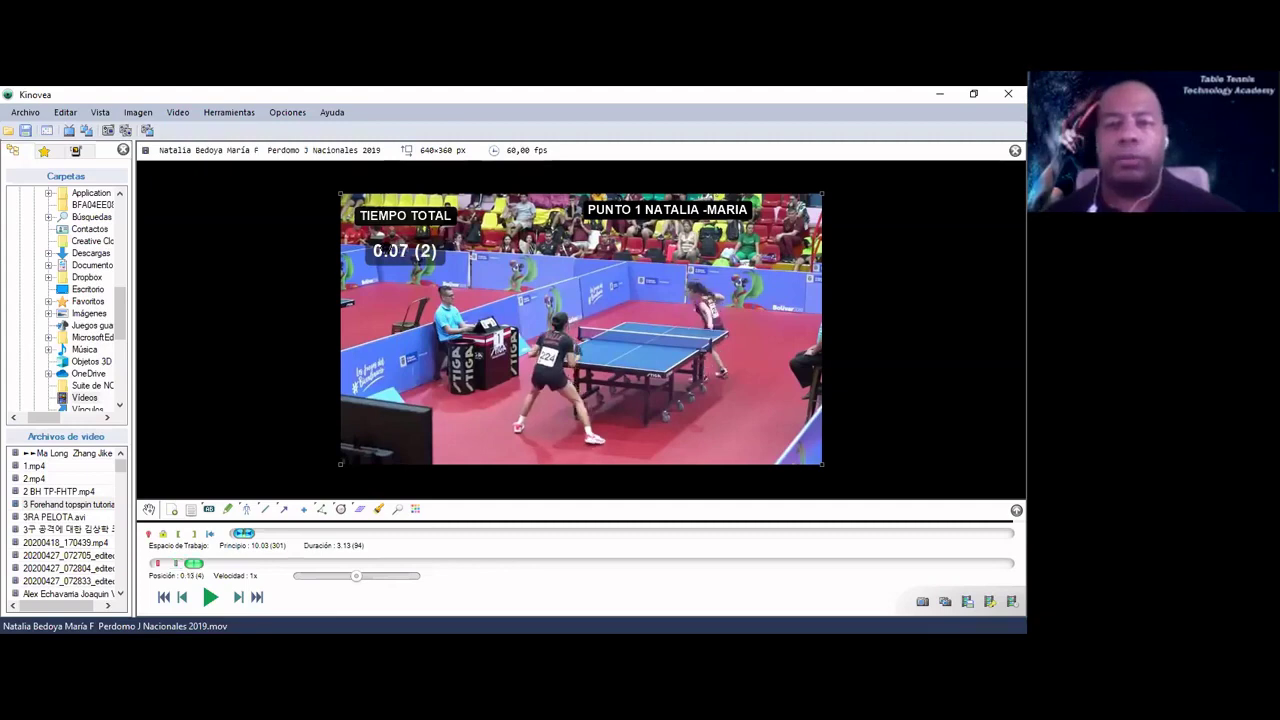
pyautogui.press('Right')
pyautogui.press('Right')
pyautogui.press('Right')
pyautogui.press('Right')
pyautogui.press('Right')
pyautogui.press('Right')
pyautogui.press('Right')
pyautogui.press('Right')
pyautogui.press('Right')
pyautogui.press('Right')
pyautogui.press('Right')
pyautogui.press('Right')
pyautogui.press('Right')
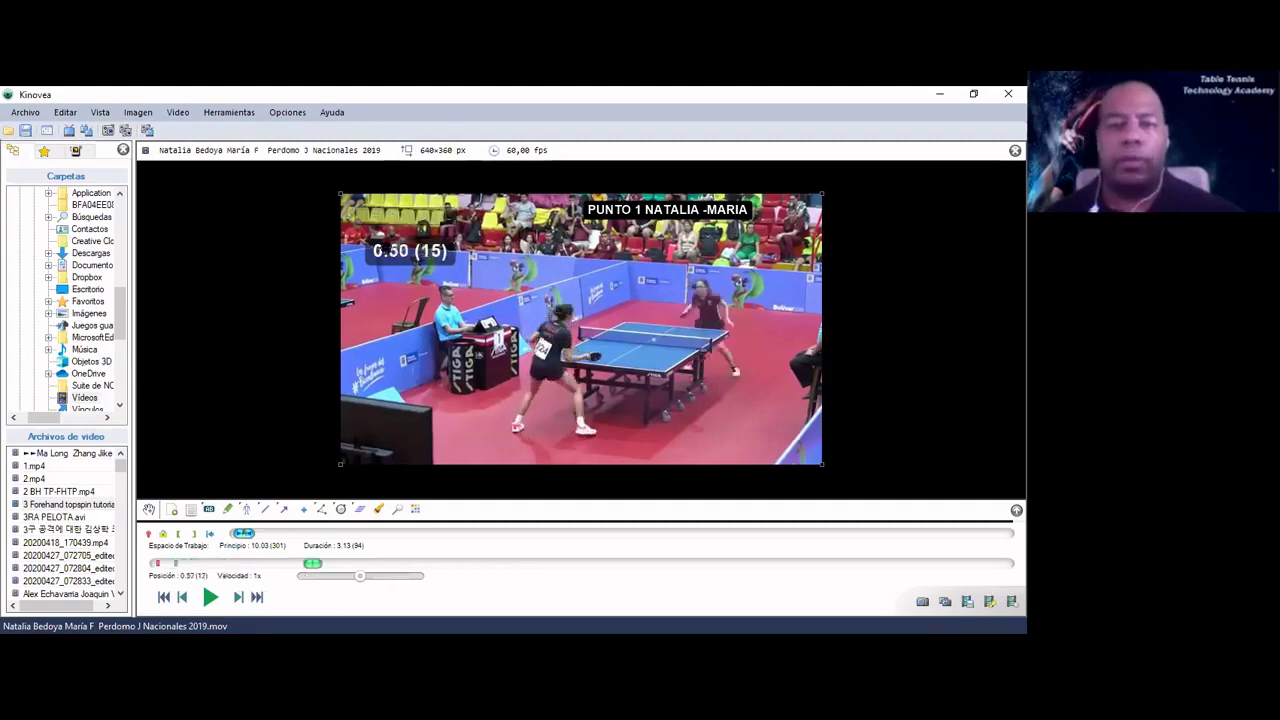
pyautogui.press('Right')
pyautogui.press('Right')
pyautogui.press('Right')
pyautogui.press('Right')
pyautogui.press('Right')
pyautogui.press('Right')
pyautogui.press('Right')
pyautogui.press('Right')
pyautogui.press('Right')
pyautogui.press('Right')
pyautogui.press('Right')
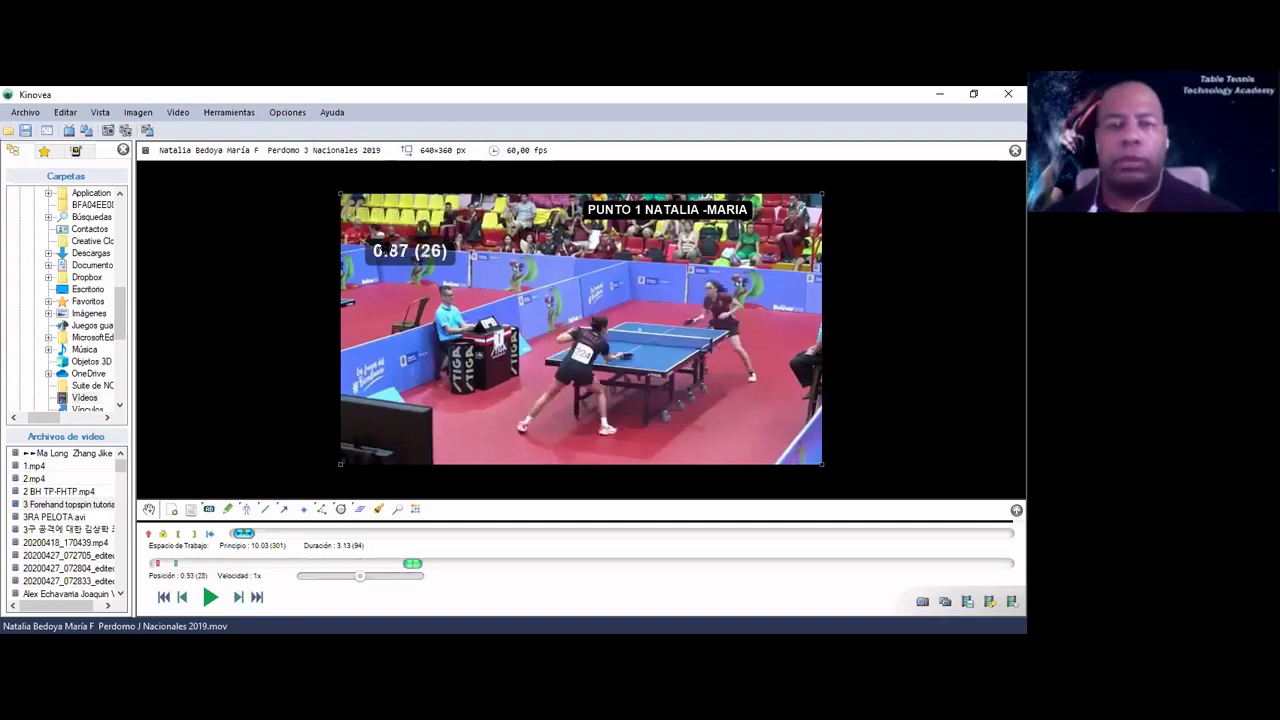
pyautogui.press('Right')
pyautogui.press('Right')
pyautogui.press('Right')
pyautogui.press('Right')
pyautogui.press('Right')
pyautogui.press('Right')
pyautogui.press('Right')
pyautogui.press('Right')
pyautogui.press('Right')
pyautogui.press('Right')
pyautogui.press('Right')
pyautogui.press('Right')
pyautogui.press('Right')
pyautogui.press('Right')
pyautogui.press('Right')
pyautogui.press('Right')
pyautogui.press('Right')
pyautogui.press('Right')
pyautogui.press('Right')
pyautogui.press('Right')
pyautogui.press('Right')
pyautogui.press('Right')
pyautogui.press('Right')
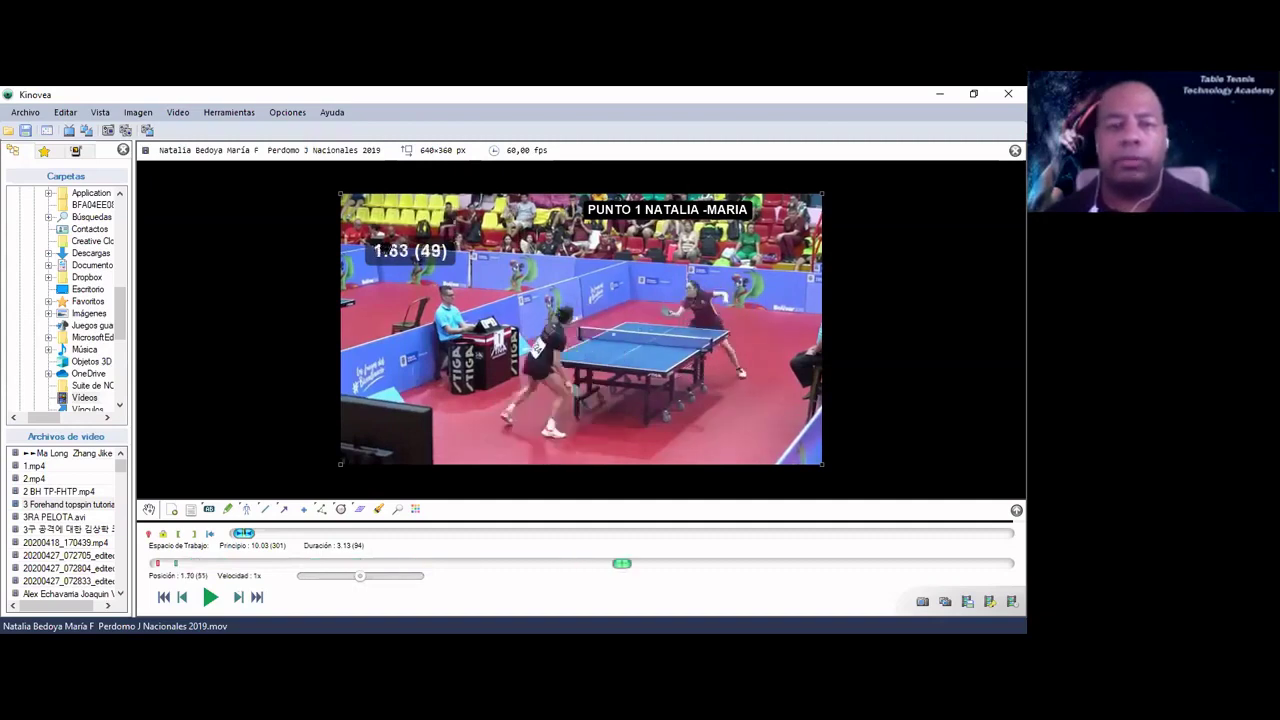
pyautogui.press('Right')
pyautogui.press('Right')
pyautogui.press('Right')
pyautogui.press('Right')
pyautogui.press('Right')
pyautogui.press('Right')
pyautogui.press('Right')
pyautogui.press('Right')
pyautogui.press('Right')
pyautogui.press('Right')
pyautogui.press('Right')
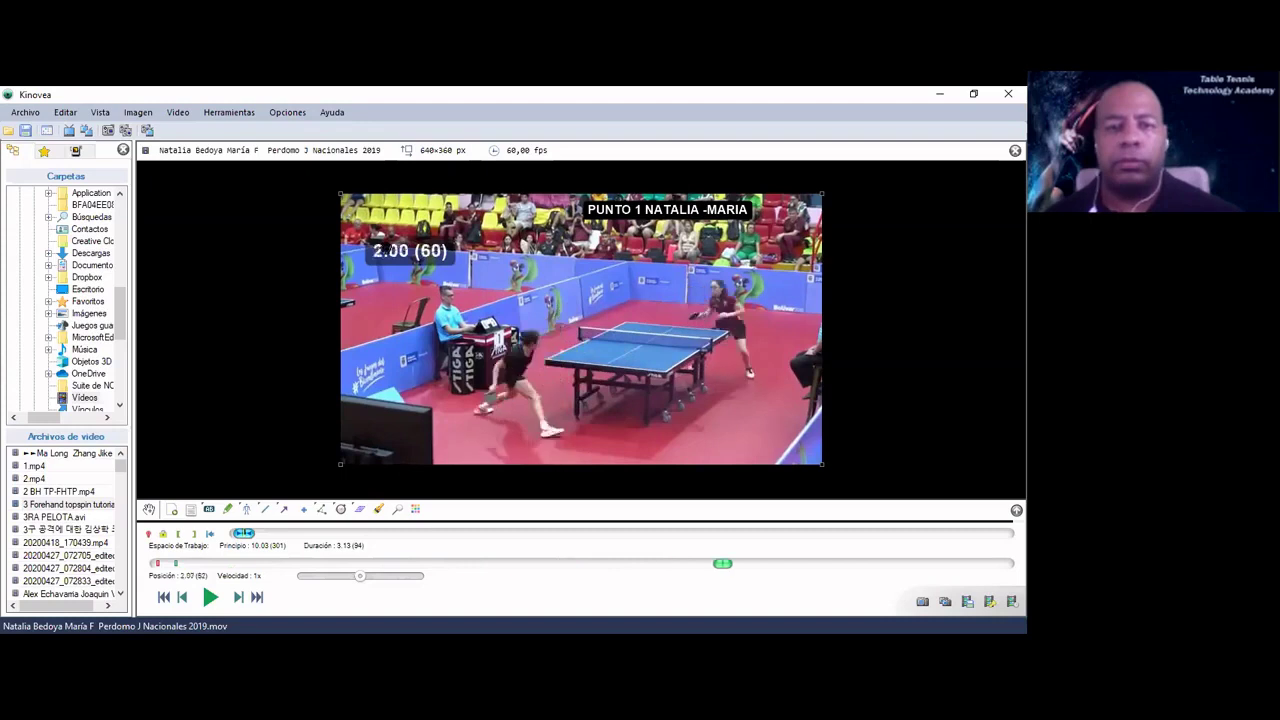
pyautogui.press('Right')
pyautogui.press('Right')
pyautogui.press('Right')
pyautogui.press('Right')
pyautogui.press('Right')
pyautogui.press('Right')
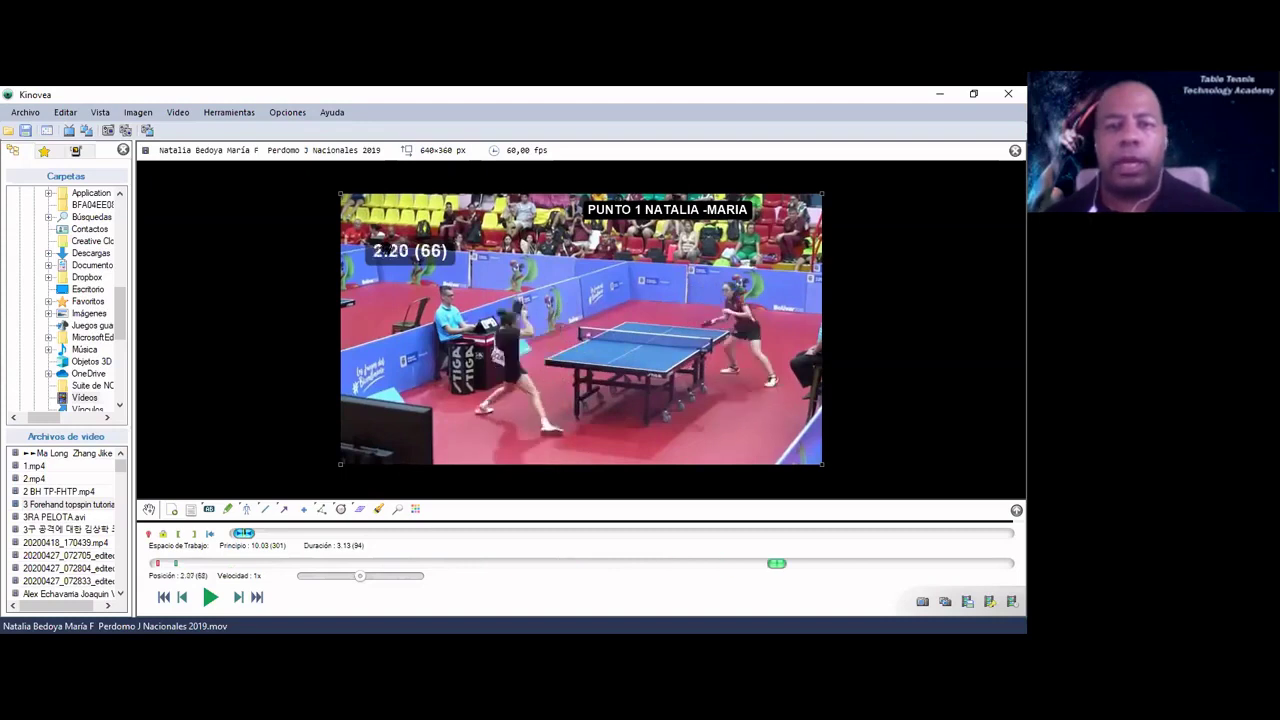
pyautogui.press('Right')
pyautogui.press('Right')
pyautogui.press('Right')
pyautogui.press('Right')
pyautogui.press('Right')
pyautogui.press('Right')
pyautogui.press('Right')
pyautogui.press('Right')
pyautogui.press('Right')
pyautogui.press('Right')
pyautogui.press('Right')
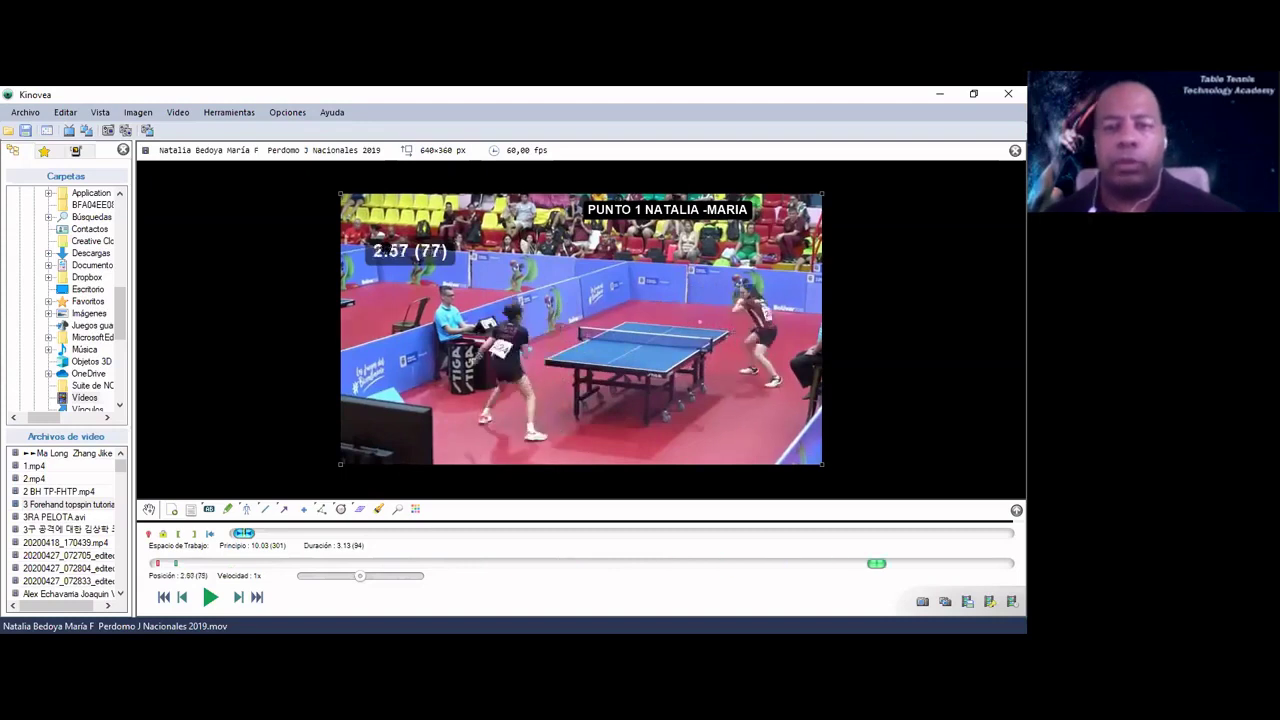
pyautogui.press('Right')
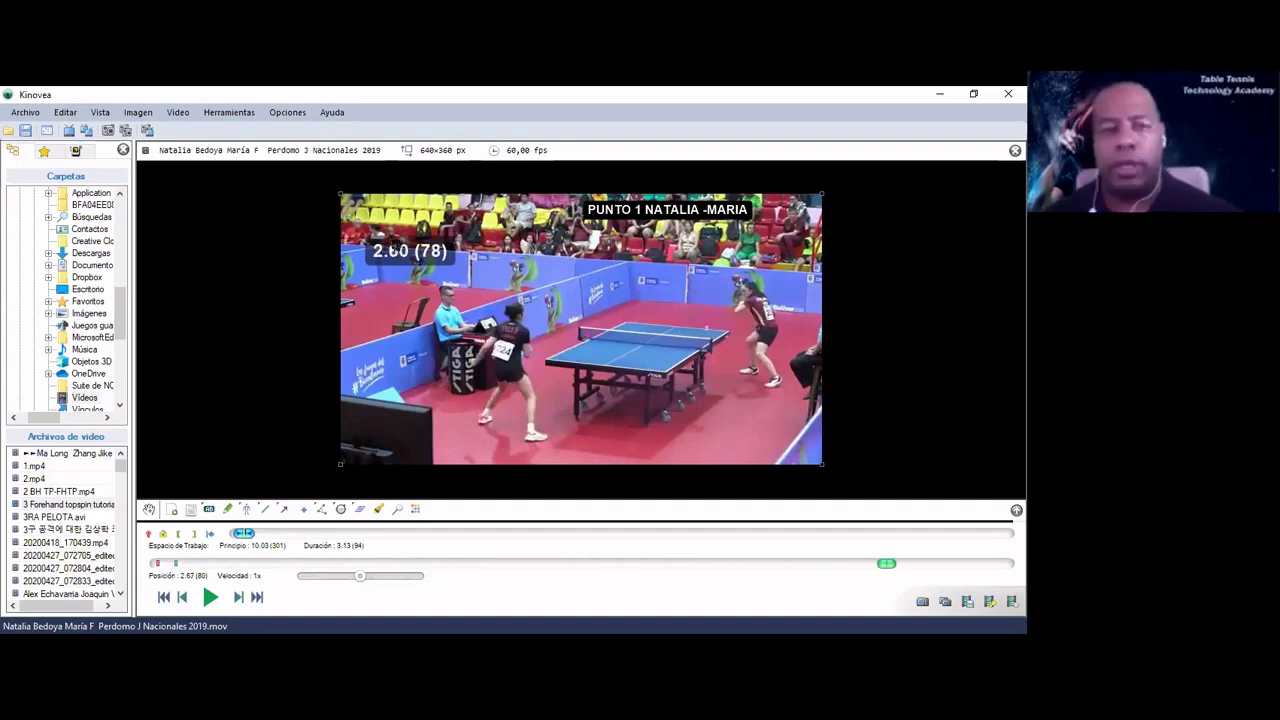
pyautogui.rightClick(395, 246)
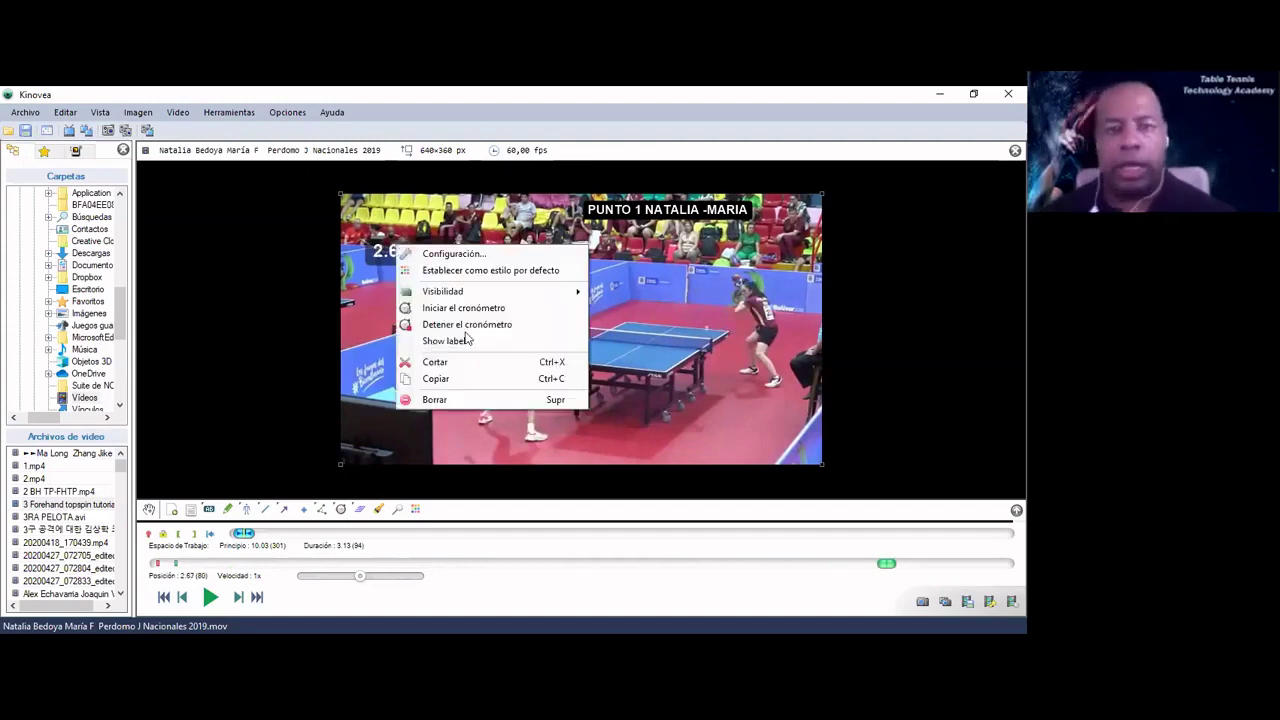
pyautogui.click(460, 324)
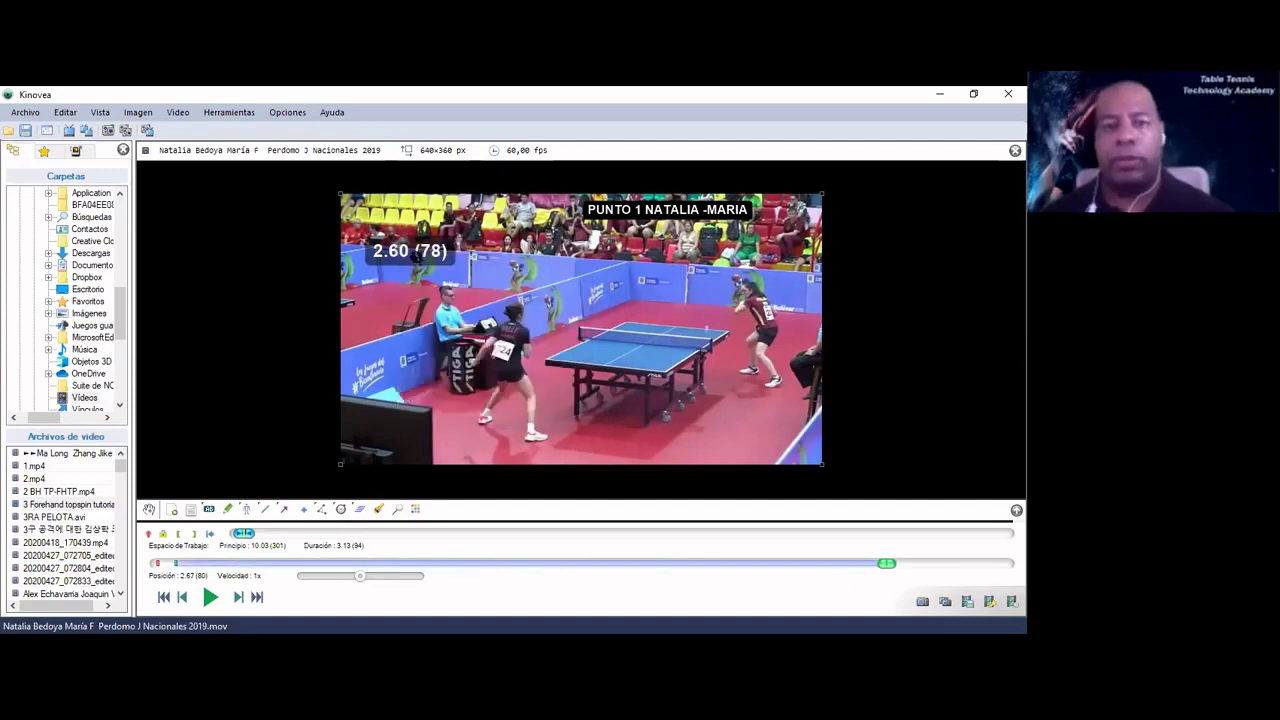
# Step: Move the stopwatch slightly lower and step the video back to position 0.10 (3) at the start of the rally
pyautogui.moveTo(418, 258); pyautogui.dragTo(400, 281)
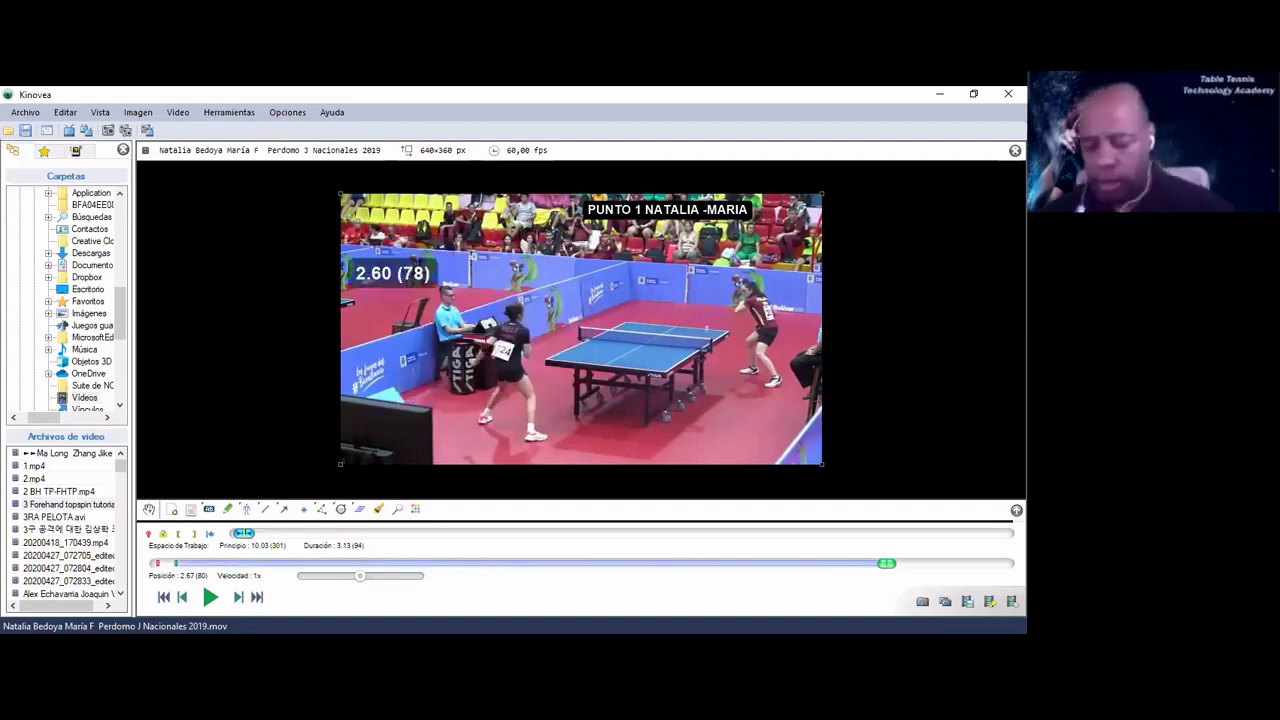
pyautogui.press('Left')
pyautogui.press('Left')
pyautogui.press('Left')
pyautogui.press('Left')
pyautogui.press('Left')
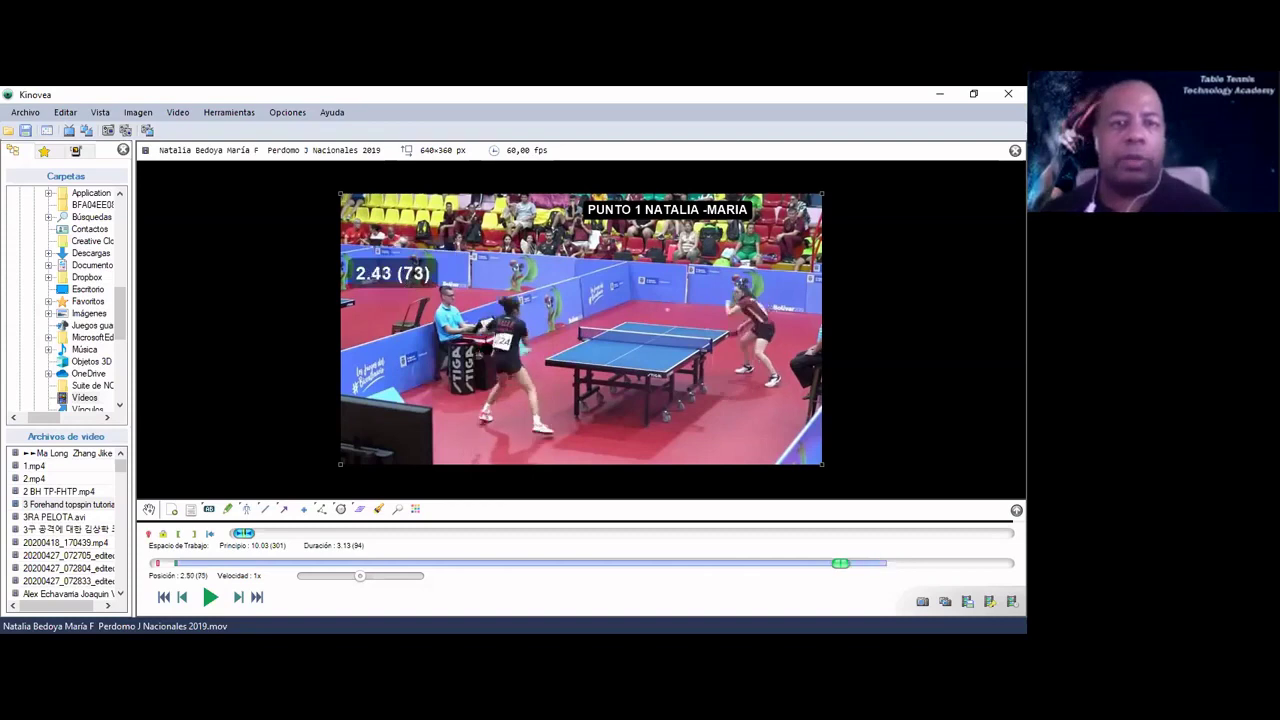
pyautogui.press('Left')
pyautogui.press('Left')
pyautogui.press('Left')
pyautogui.press('Left')
pyautogui.press('Left')
pyautogui.press('Left')
pyautogui.press('Left')
pyautogui.press('Left')
pyautogui.press('Left')
pyautogui.press('Left')
pyautogui.press('Left')
pyautogui.press('Left')
pyautogui.press('Left')
pyautogui.press('Left')
pyautogui.press('Left')
pyautogui.press('Left')
pyautogui.press('Left')
pyautogui.press('Left')
pyautogui.press('Left')
pyautogui.press('Left')
pyautogui.press('Left')
pyautogui.press('Left')
pyautogui.press('Left')
pyautogui.press('Left')
pyautogui.press('Left')
pyautogui.press('Left')
pyautogui.press('Left')
pyautogui.press('Left')
pyautogui.press('Left')
pyautogui.press('Left')
pyautogui.press('Left')
pyautogui.press('Left')
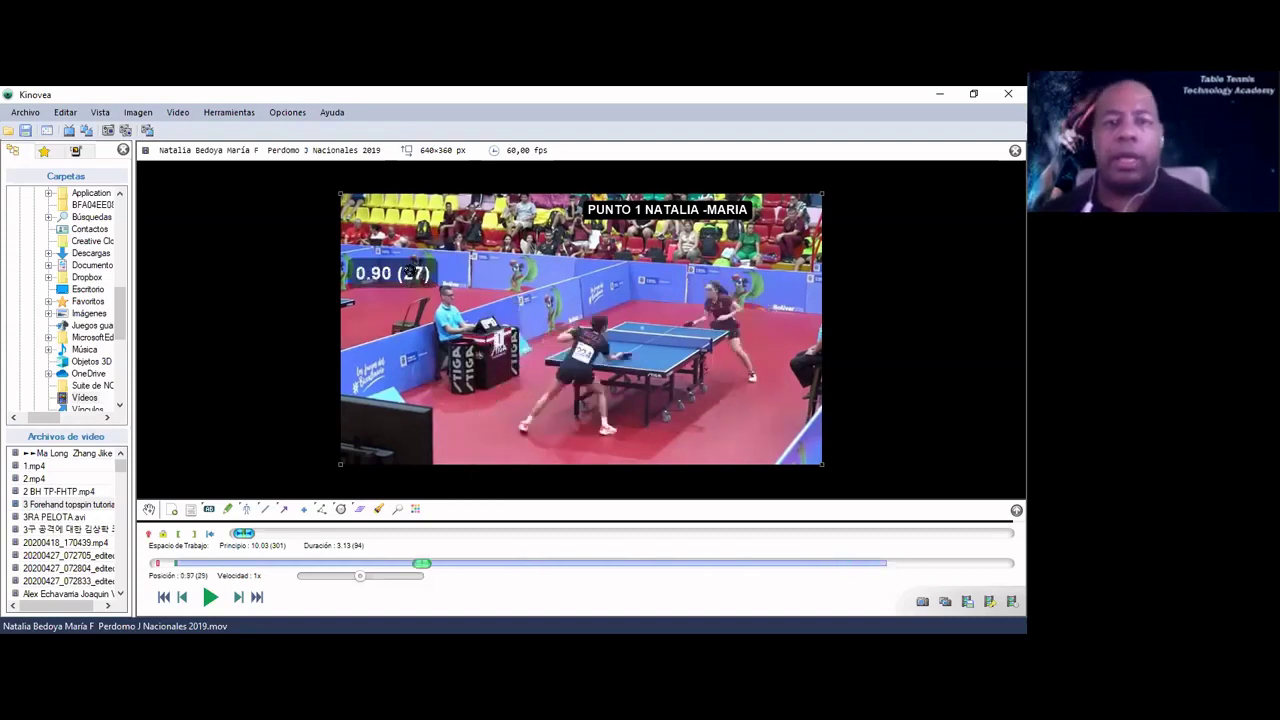
pyautogui.press('Left')
pyautogui.press('Left')
pyautogui.press('Left')
pyautogui.press('Left')
pyautogui.press('Left')
pyautogui.press('Left')
pyautogui.press('Left')
pyautogui.press('Left')
pyautogui.press('Left')
pyautogui.press('Left')
pyautogui.press('Left')
pyautogui.press('Left')
pyautogui.press('Left')
pyautogui.press('Left')
pyautogui.press('Left')
pyautogui.press('Left')
pyautogui.press('Left')
pyautogui.press('Left')
pyautogui.press('Left')
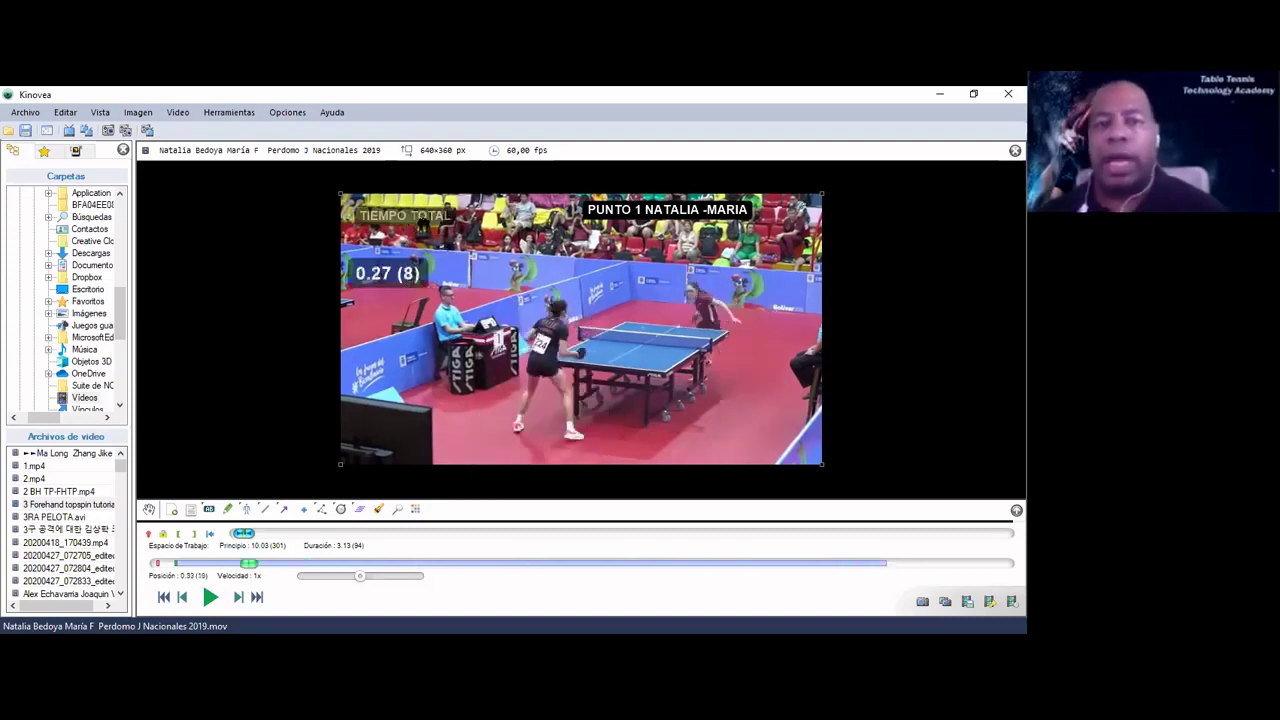
pyautogui.press('Left')
pyautogui.press('Left')
pyautogui.press('Left')
pyautogui.press('Left')
pyautogui.press('Left')
pyautogui.press('Left')
pyautogui.press('Left')
# Step: Set the TIEMPO TOTAL label to always visible, move it down just above the stopwatch, and return to position 0.07 (2)
pyautogui.rightClick(410, 218)
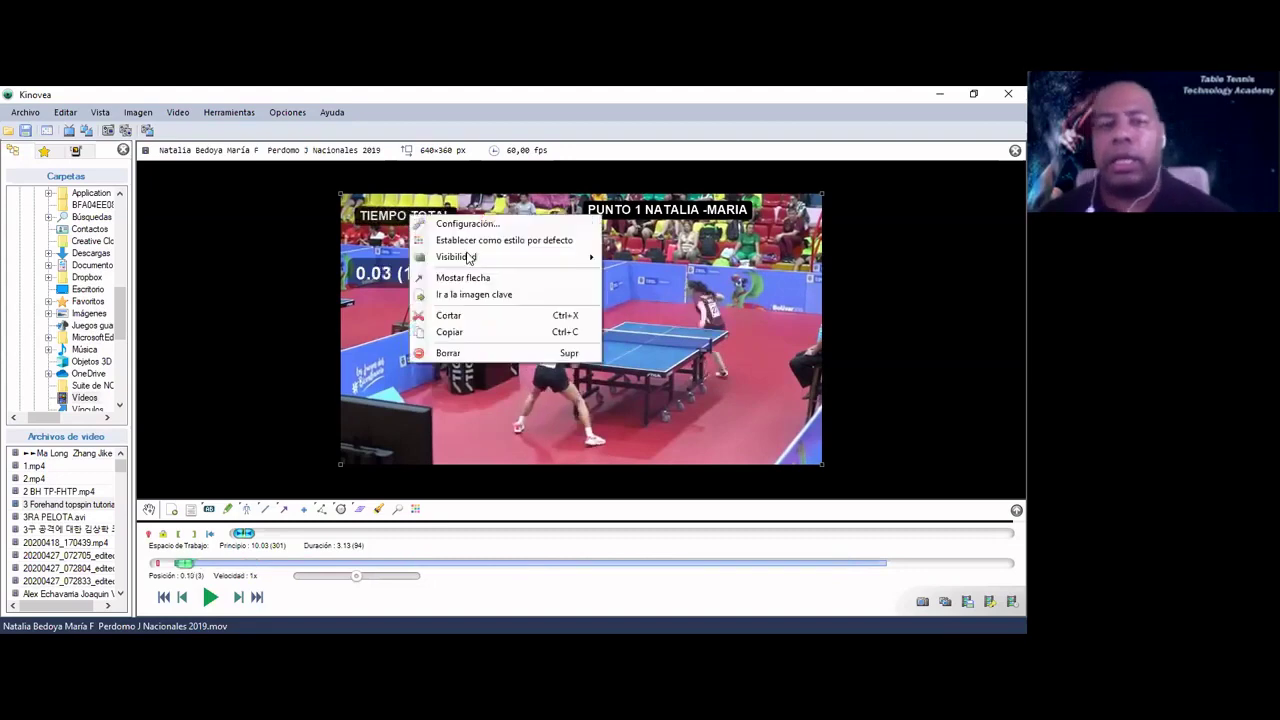
pyautogui.moveTo(469, 259)
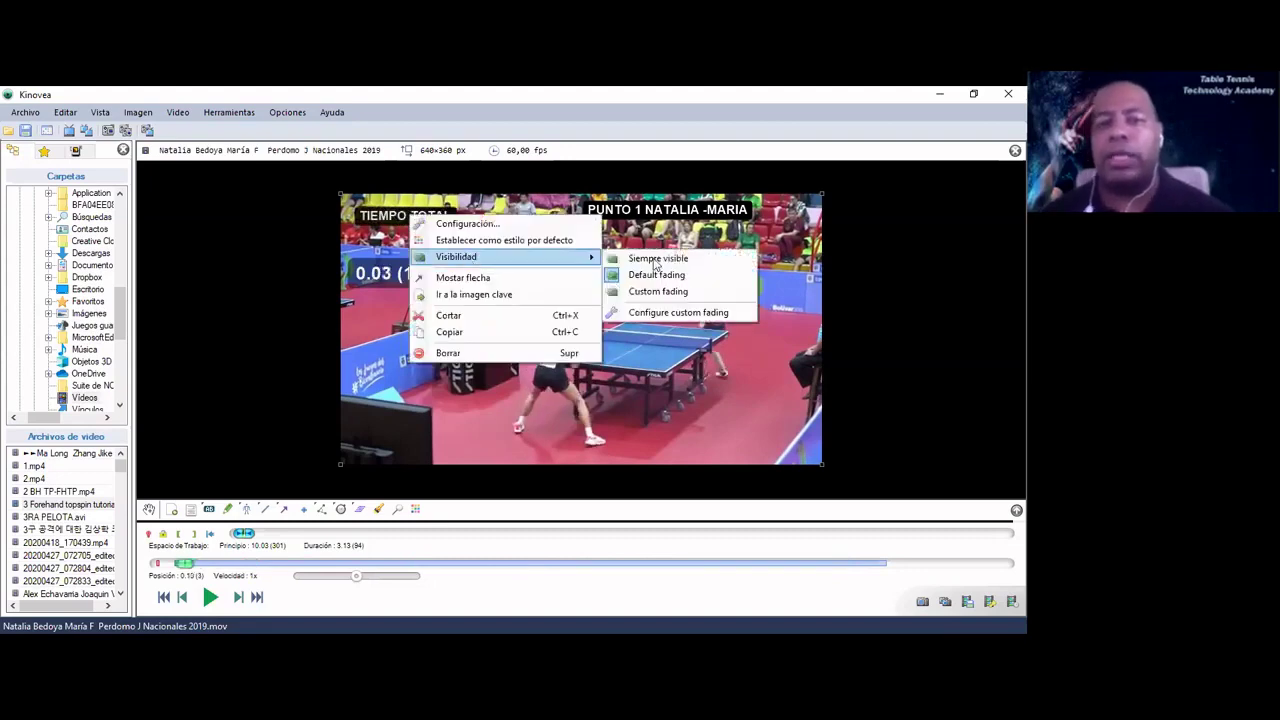
pyautogui.click(652, 257)
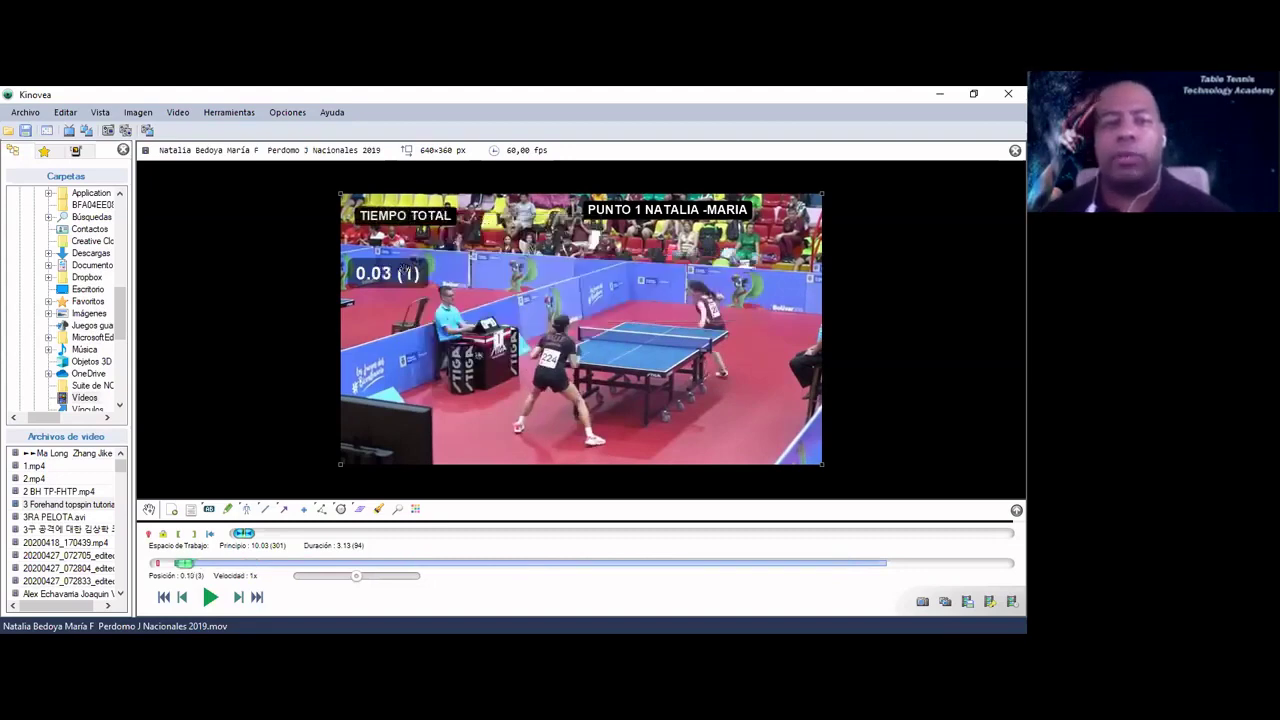
pyautogui.moveTo(405, 215); pyautogui.dragTo(394, 231)
pyautogui.press('Left')
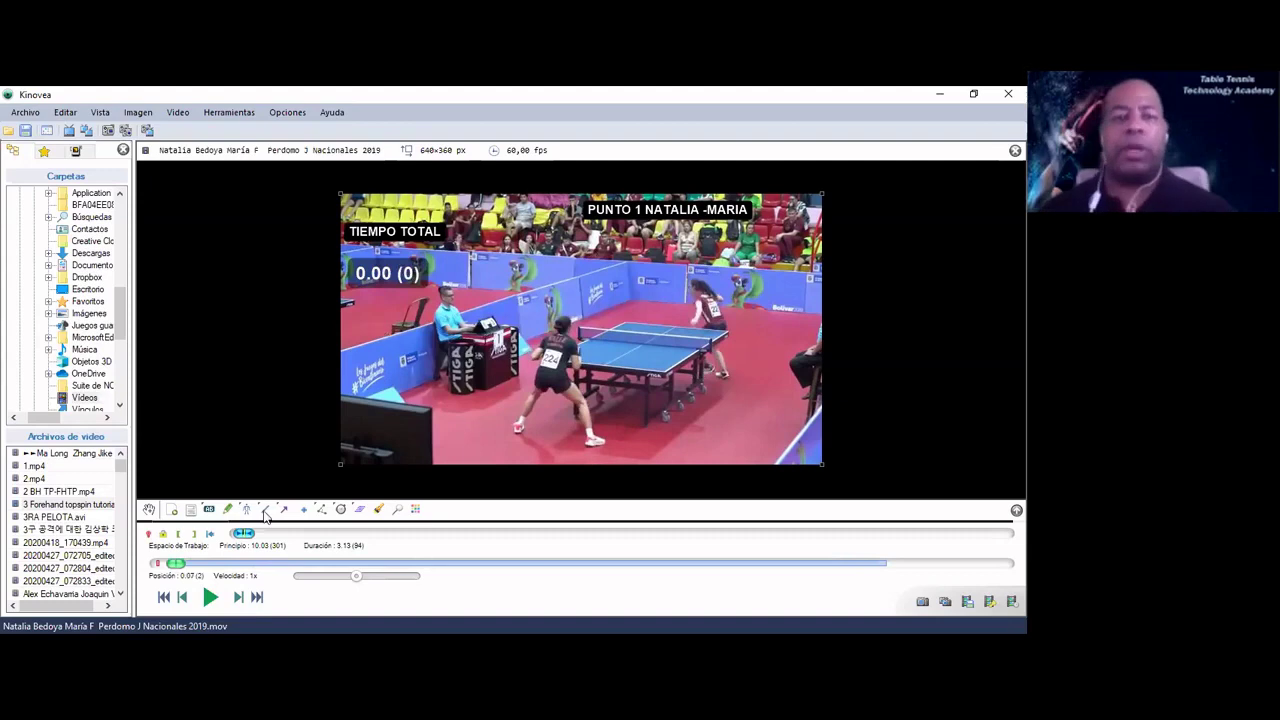
# Step: Add a text label reading "TIEMPO DEL SERVICIO" and arrange it below the stopwatch, with the stopwatch directly under TIEMPO TOTAL
pyautogui.click(207, 510)
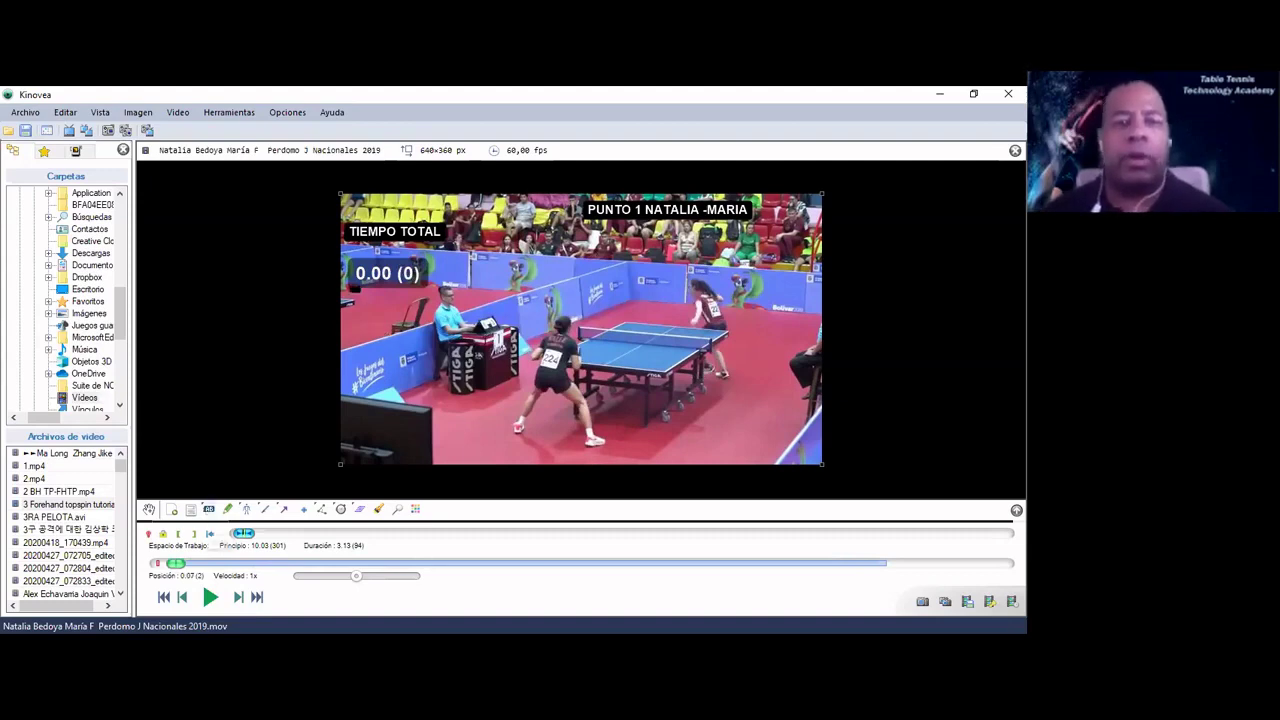
pyautogui.click(358, 296)
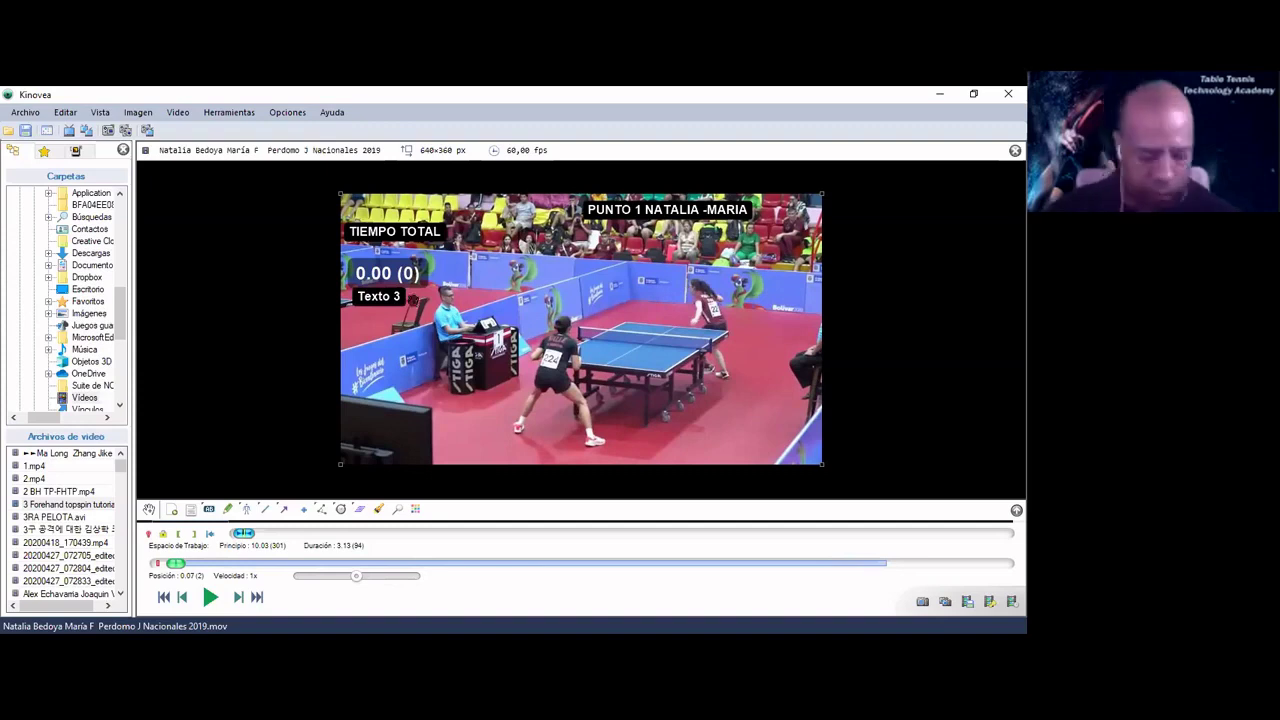
pyautogui.doubleClick(410, 298)
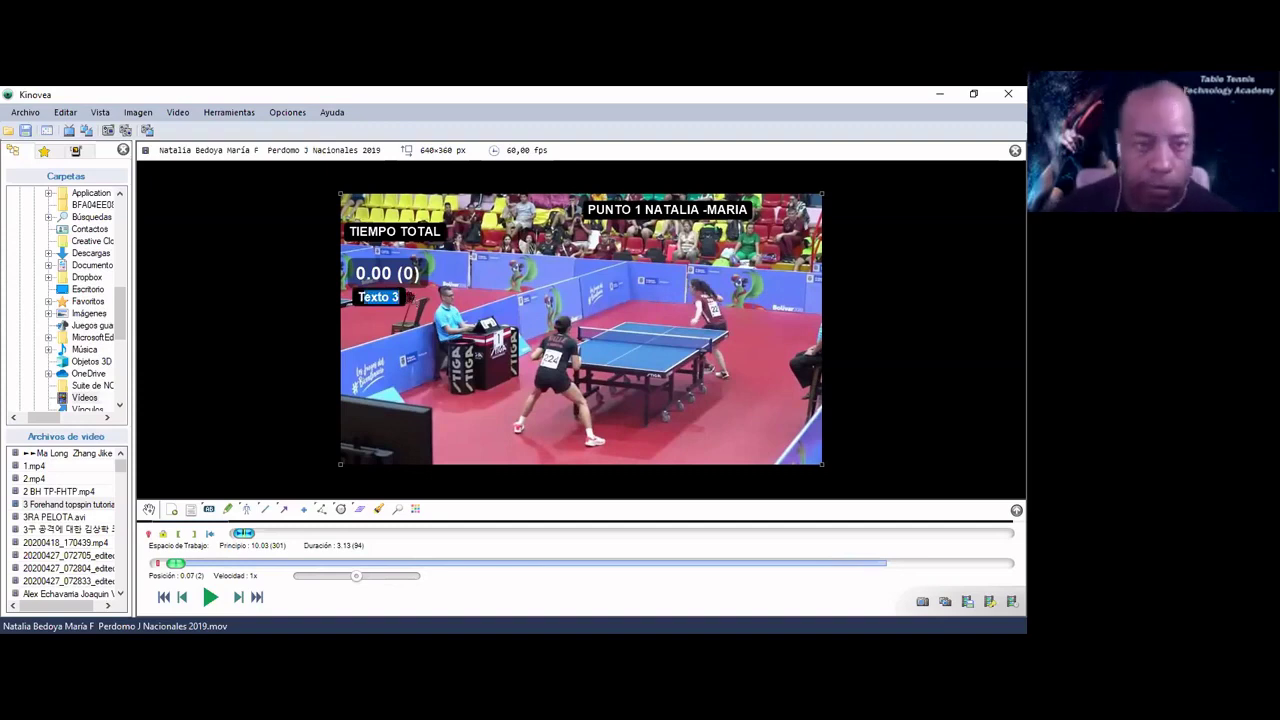
pyautogui.write('T')
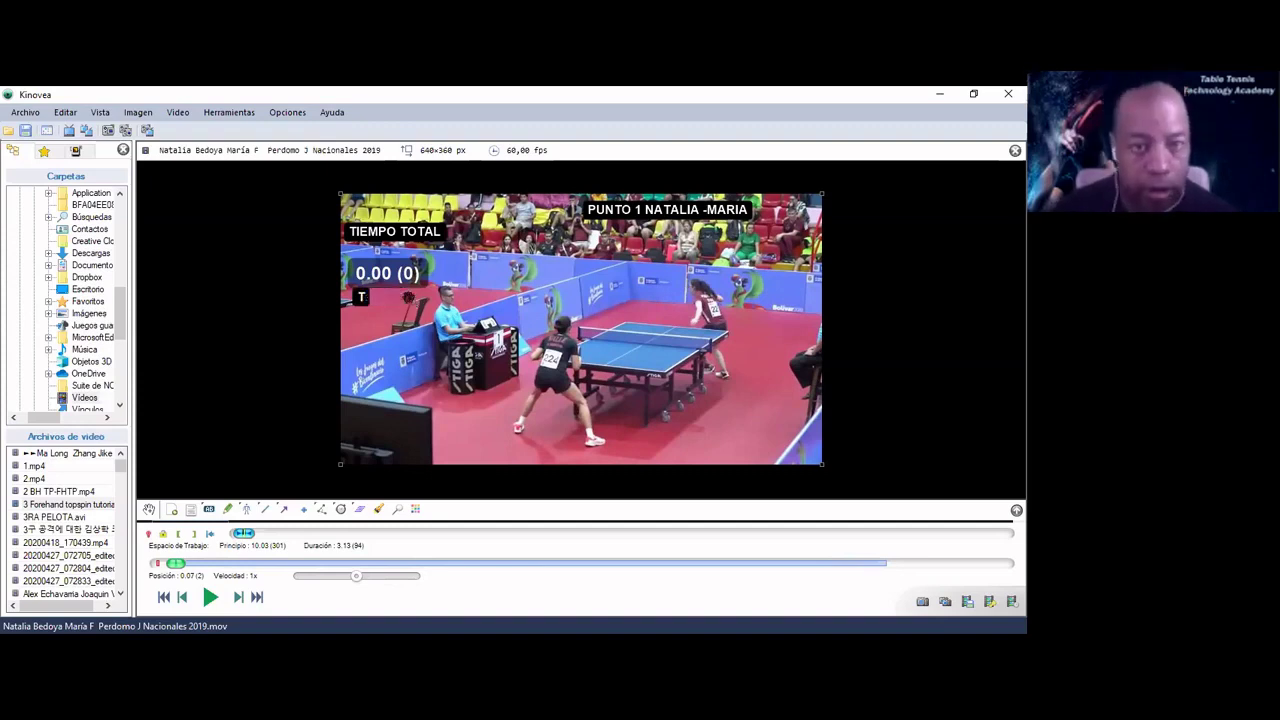
pyautogui.write('IEMPO')
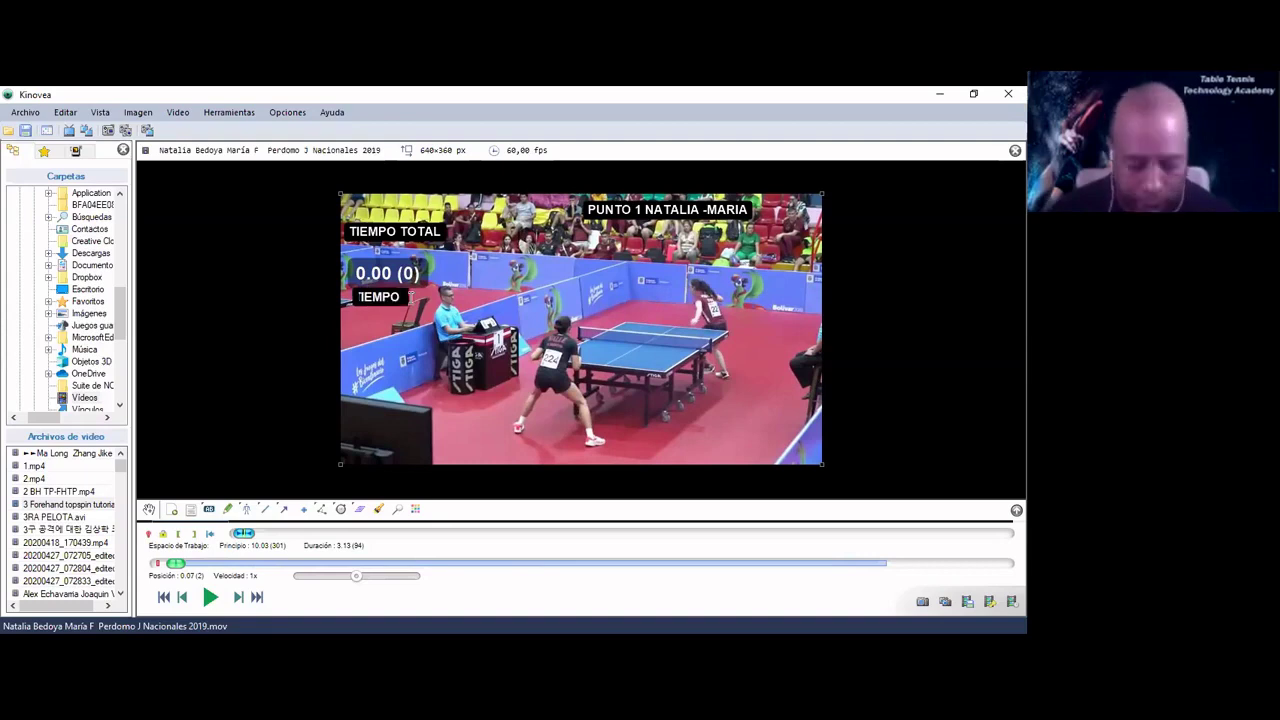
pyautogui.write(' DEL SERVICIO')
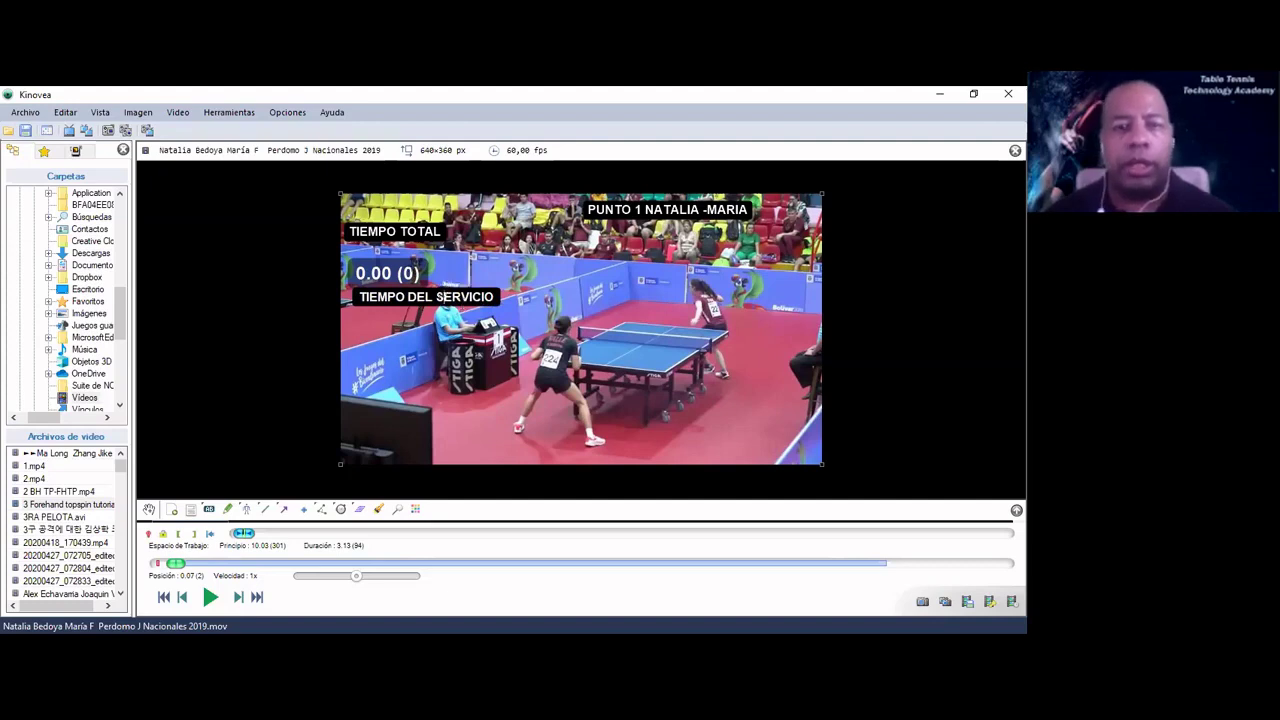
pyautogui.moveTo(400, 276)
pyautogui.mouseDown()
pyautogui.moveTo(407, 258)
pyautogui.moveTo(413, 282)
pyautogui.mouseUp()
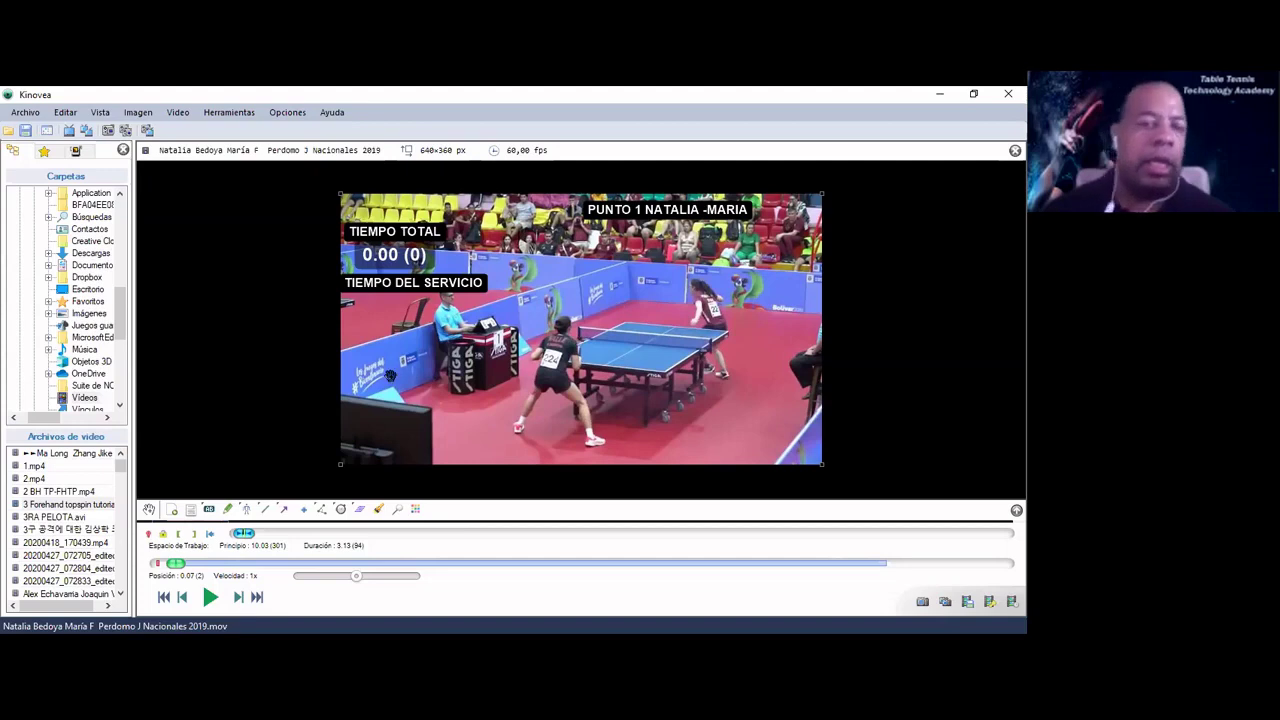
# Step: Place a second stopwatch on the video just below the TIEMPO DEL SERVICIO label
pyautogui.click(340, 509)
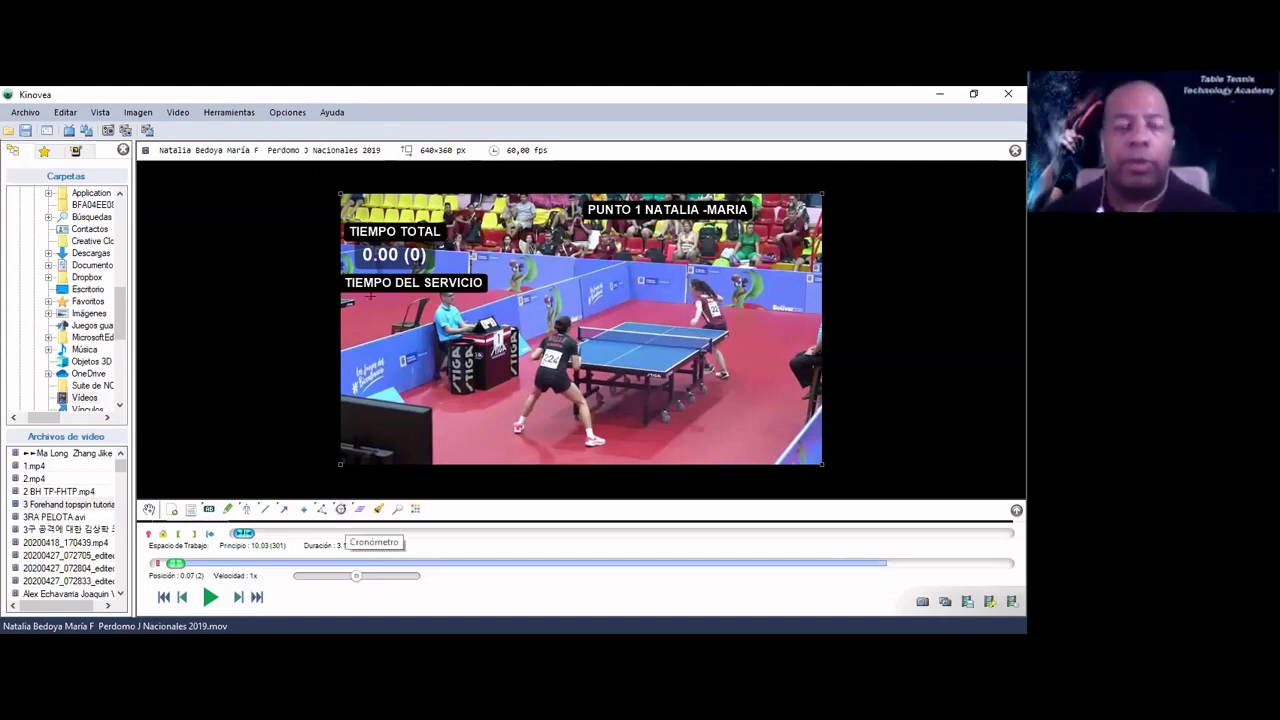
pyautogui.click(378, 306)
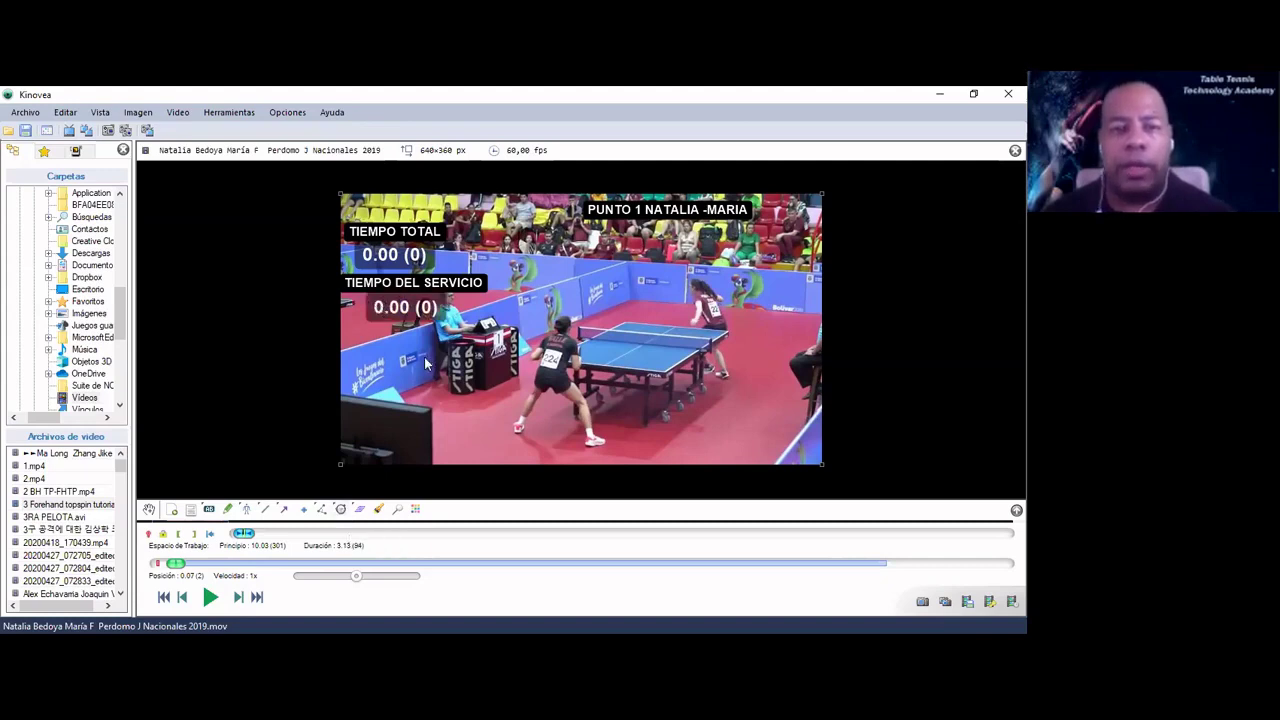
pyautogui.rightClick(379, 305)
pyautogui.click(426, 353)
# Step: Keep the TIEMPO DEL SERVICIO label always visible and start the second stopwatch at the current frame
pyautogui.rightClick(394, 287)
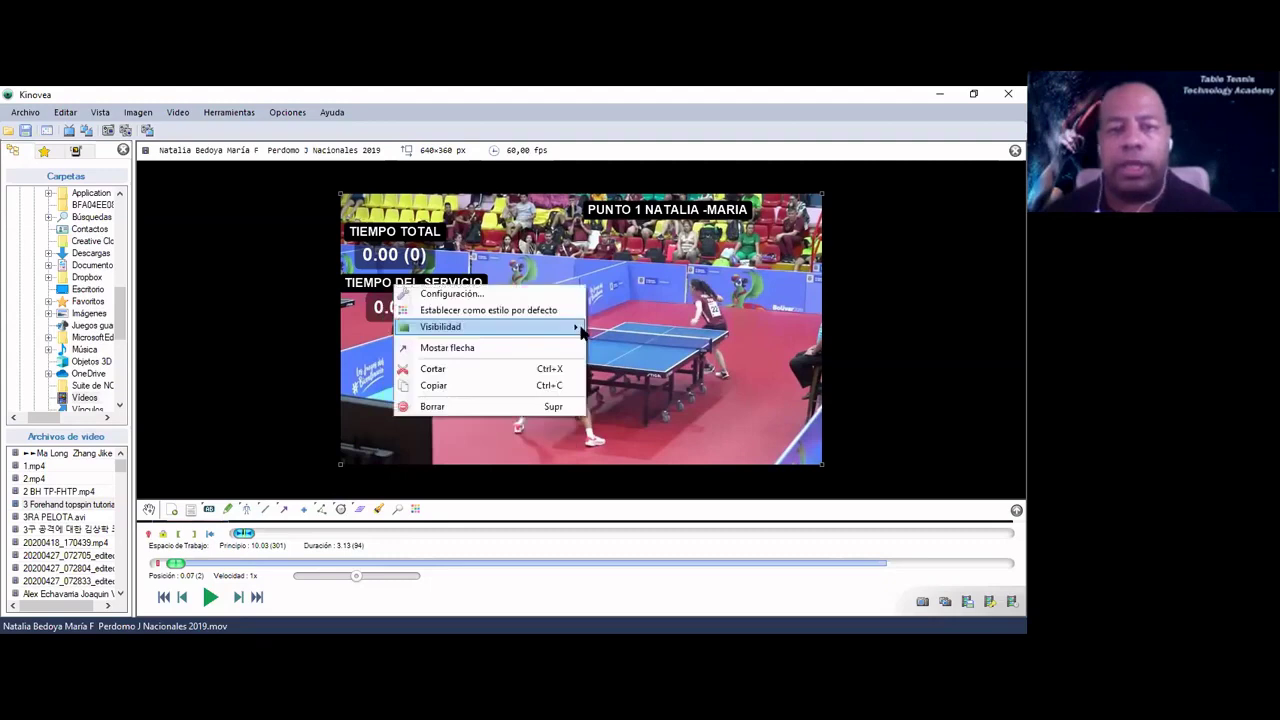
pyautogui.rightClick(417, 312)
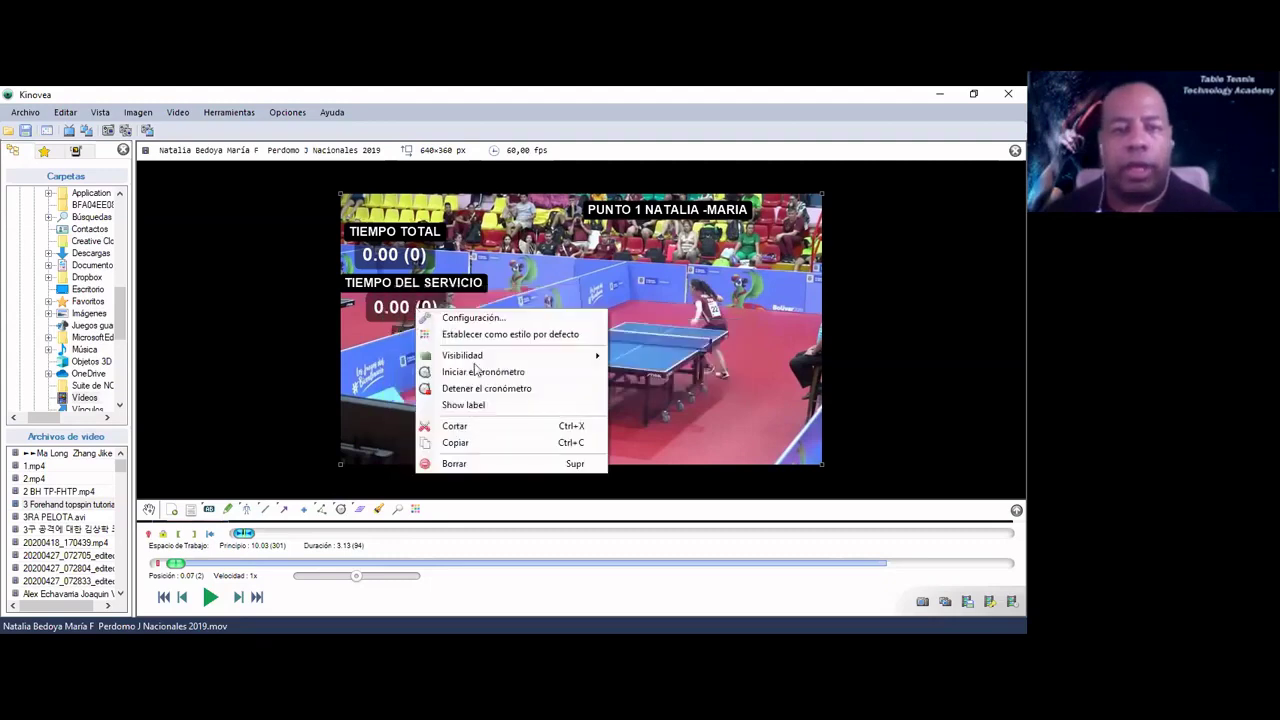
pyautogui.click(462, 371)
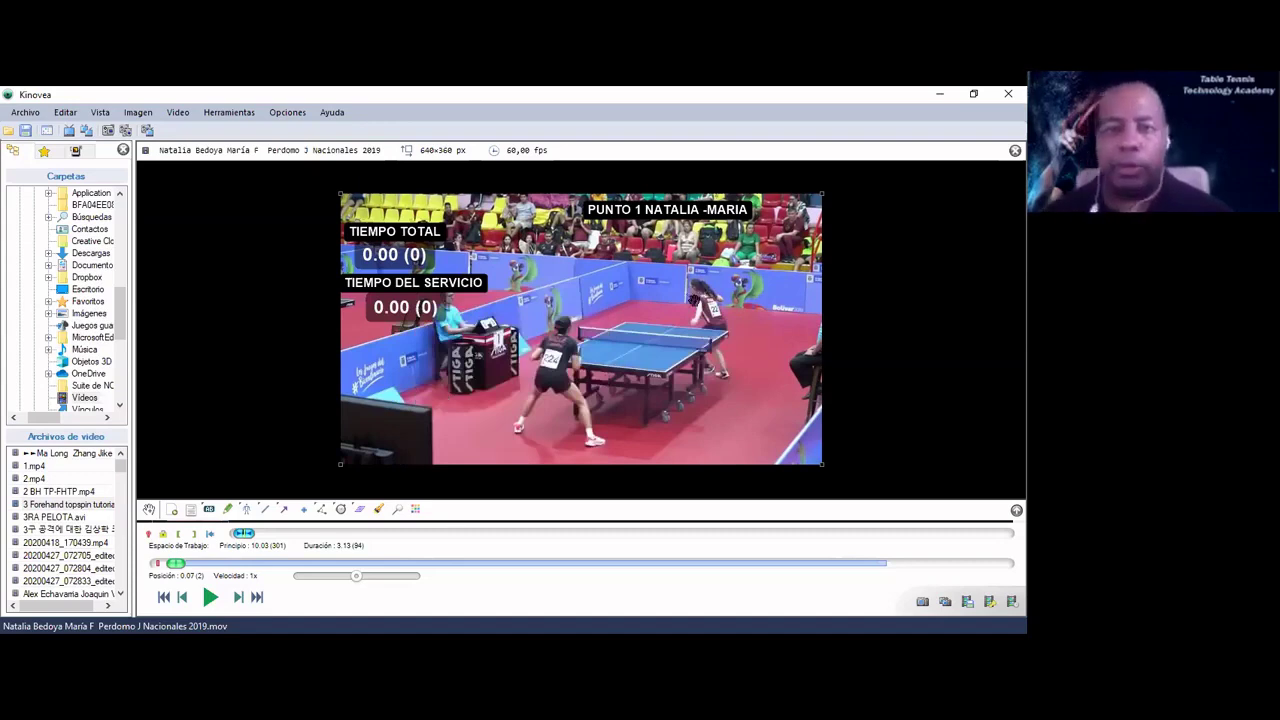
# Step: Advance the video through the serve to position 0.67 (20) with the service stopwatch running
pyautogui.press('Right')
pyautogui.scroll(-3, 693, 299)
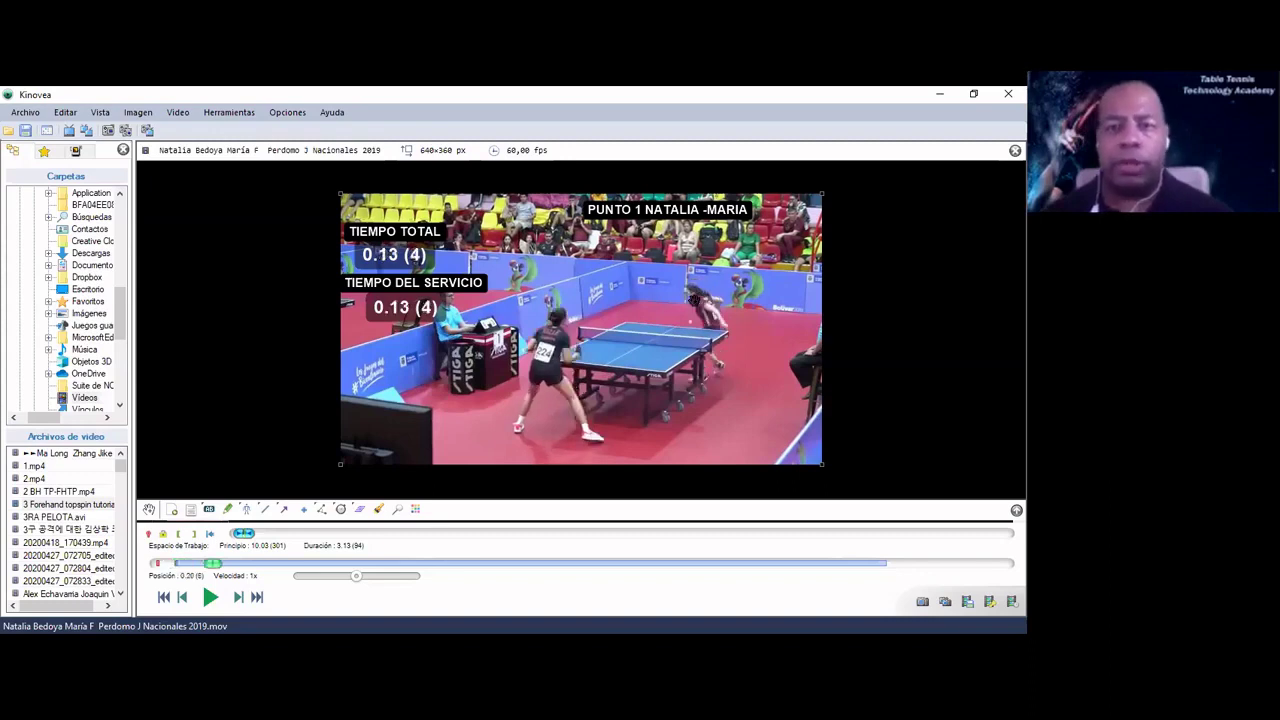
pyautogui.scroll(-3, 693, 299)
pyautogui.scroll(-4, 693, 299)
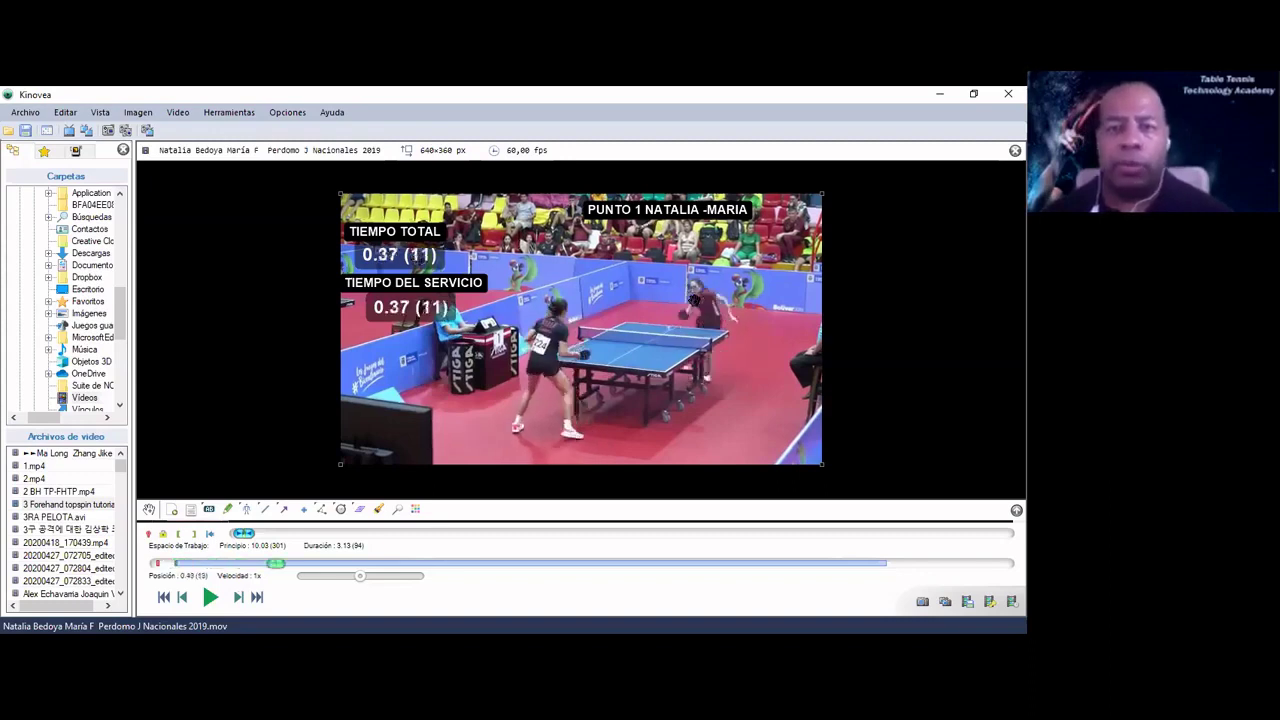
pyautogui.scroll(-4, 693, 299)
pyautogui.scroll(-3, 693, 299)
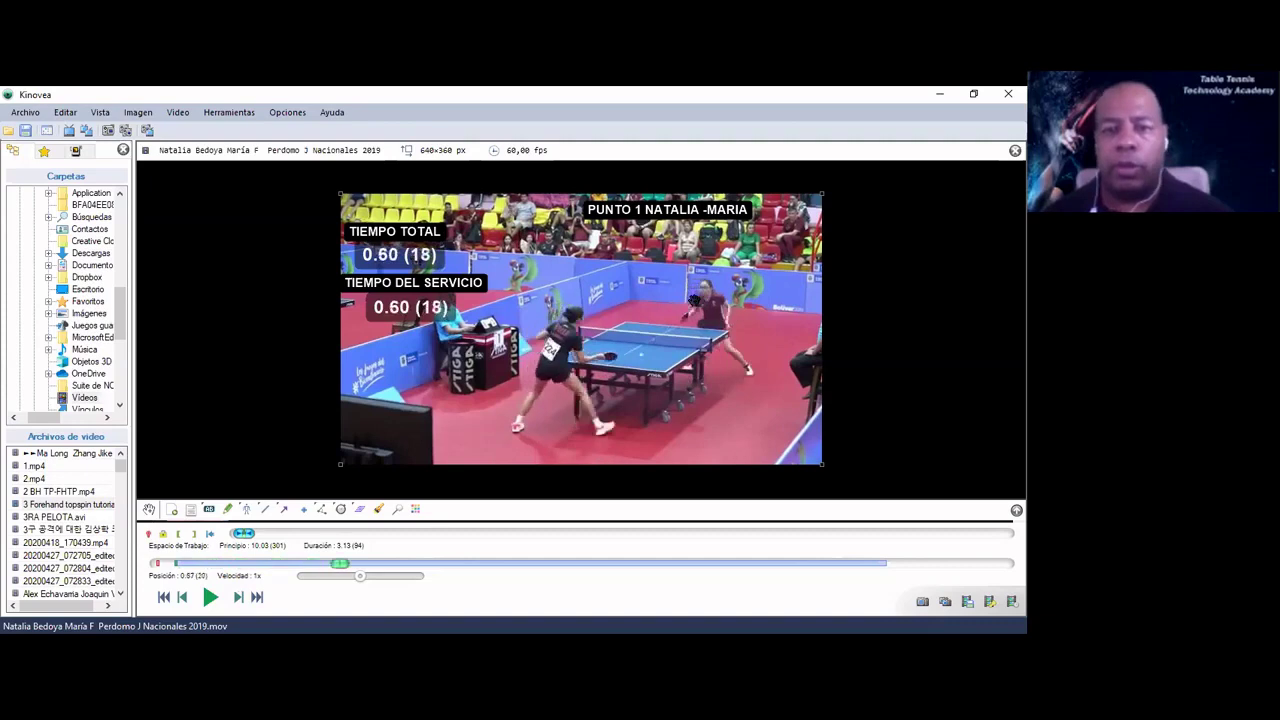
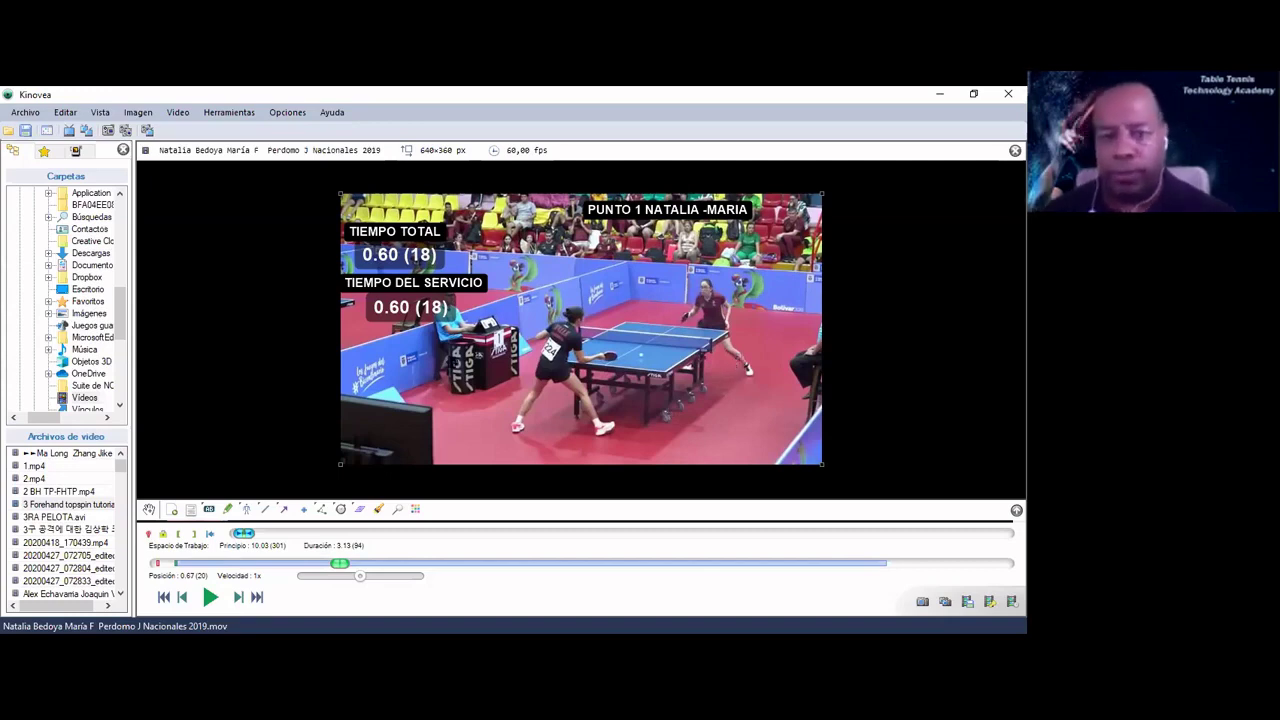
# Step: Stop the TIEMPO DEL SERVICIO stopwatch at the current frame, position 0.67 (20)
pyautogui.rightClick(391, 311)
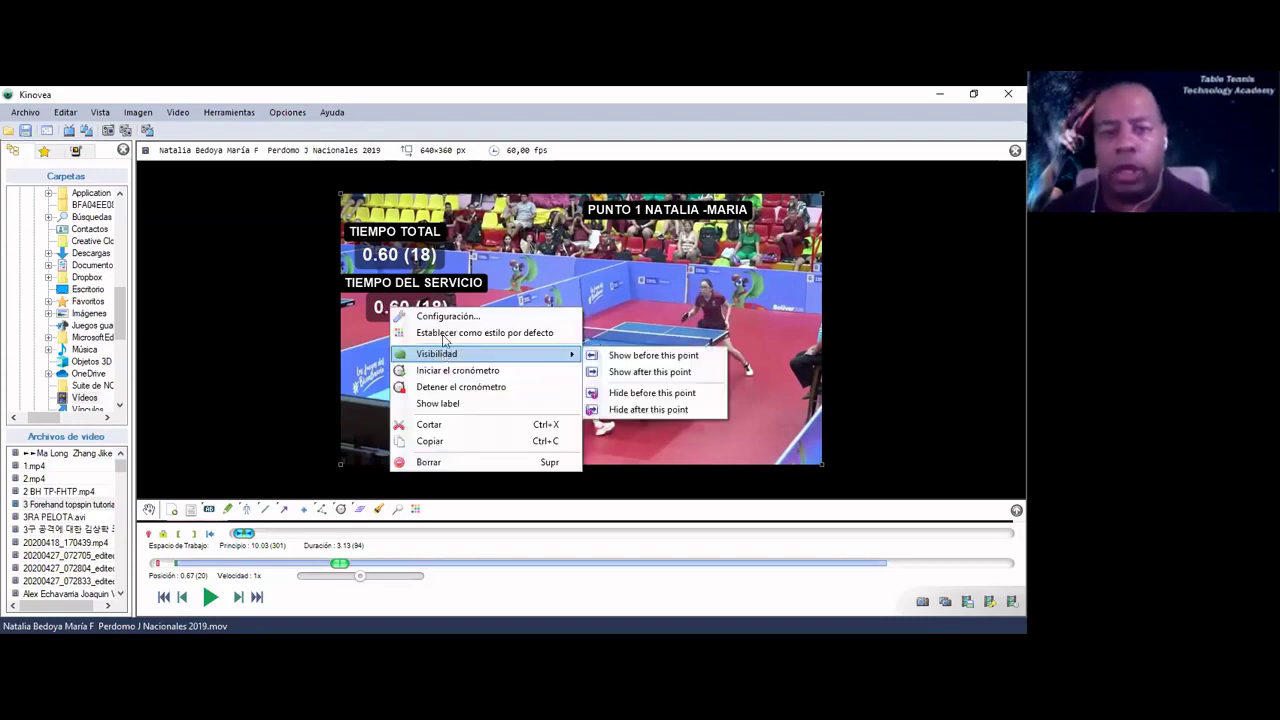
pyautogui.click(432, 388)
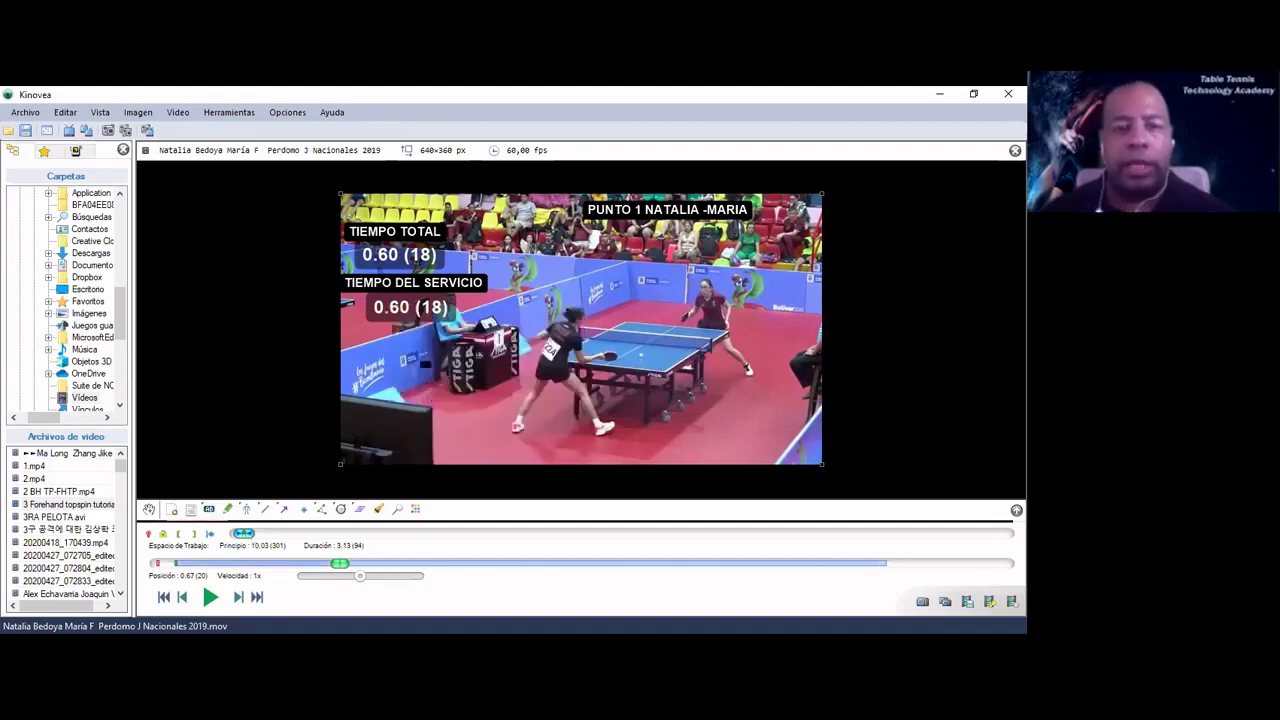
# Step: Add a text label reading "TIEMPO DE SECUENCIA" on the video below the service stopwatch
pyautogui.click(398, 342)
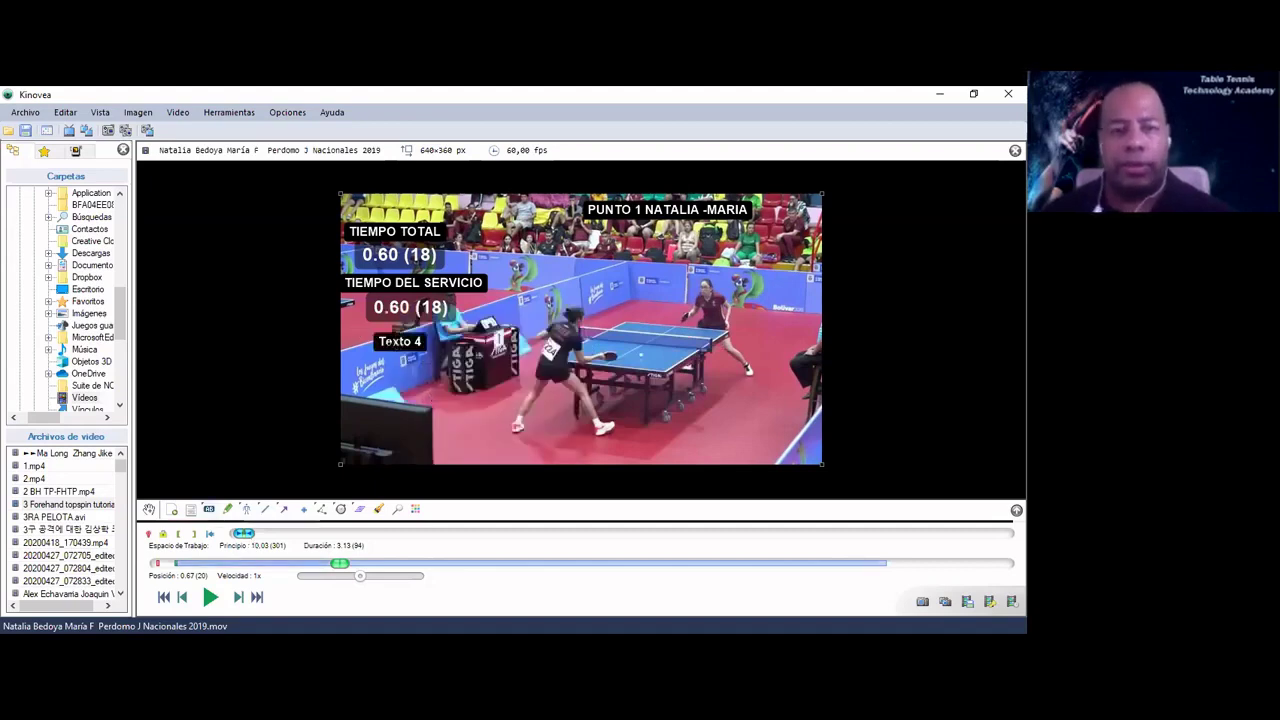
pyautogui.moveTo(380, 342); pyautogui.dragTo(428, 342)
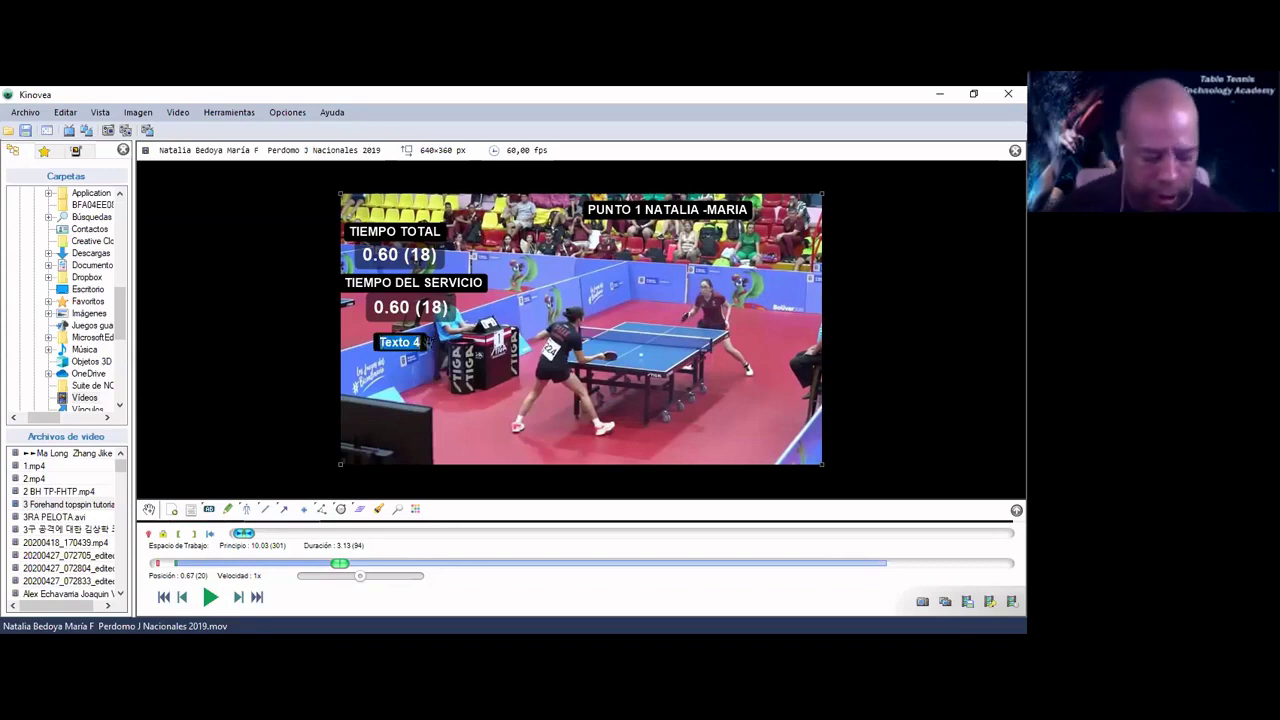
pyautogui.write('TIEMPO')
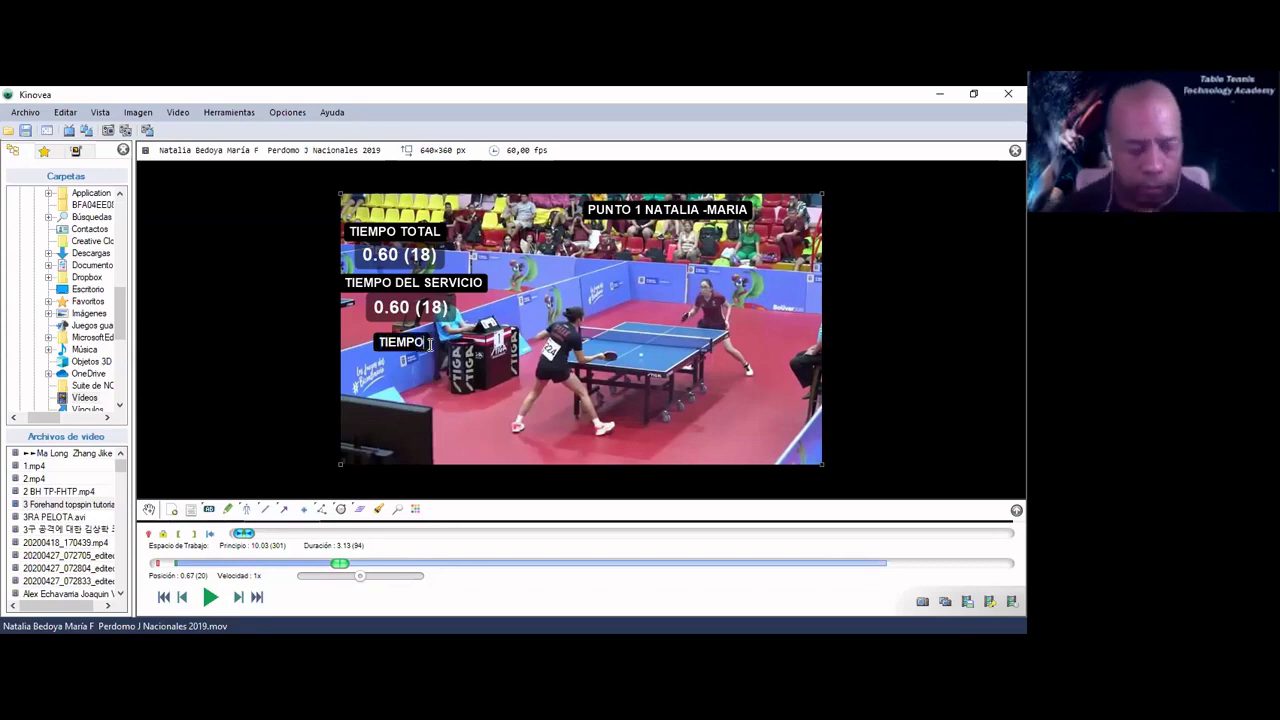
pyautogui.write(' DE SECUENCIA')
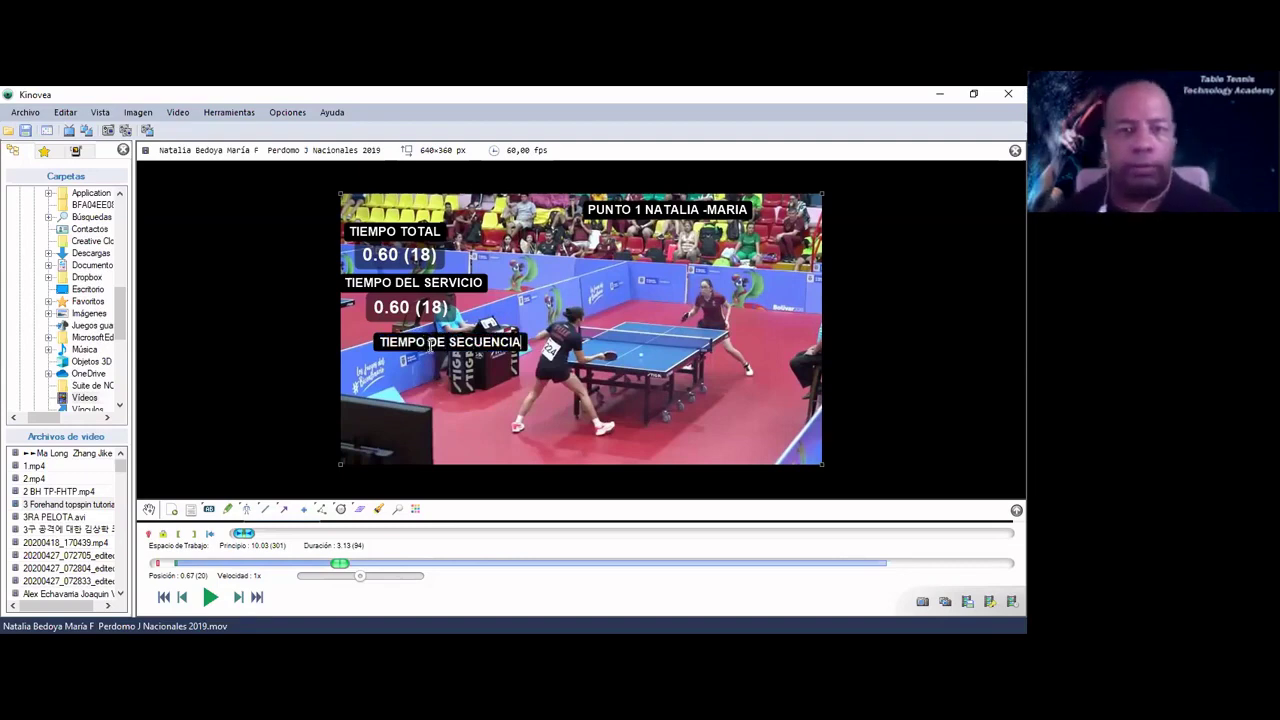
pyautogui.click(479, 346)
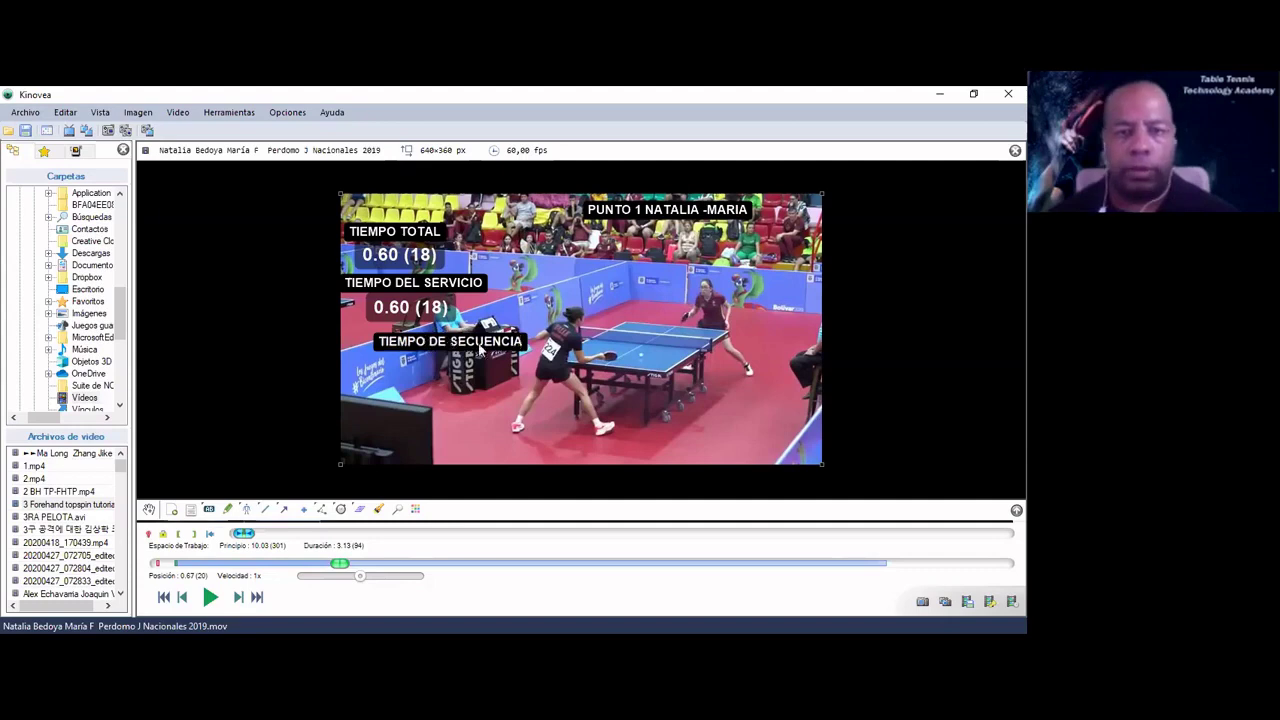
# Step: Keep the TIEMPO DE SECUENCIA label always visible and align it with the other labels at the image's edge
pyautogui.rightClick(451, 339)
pyautogui.click(748, 389)
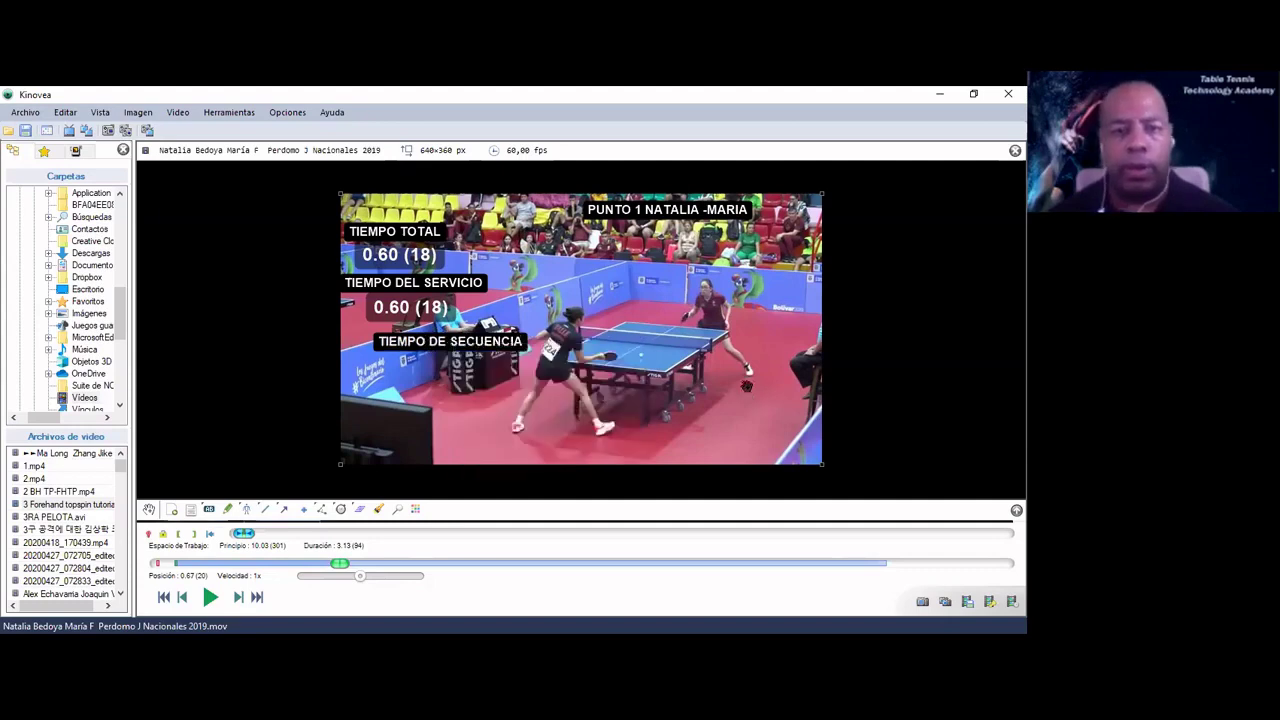
pyautogui.moveTo(463, 341); pyautogui.dragTo(425, 345)
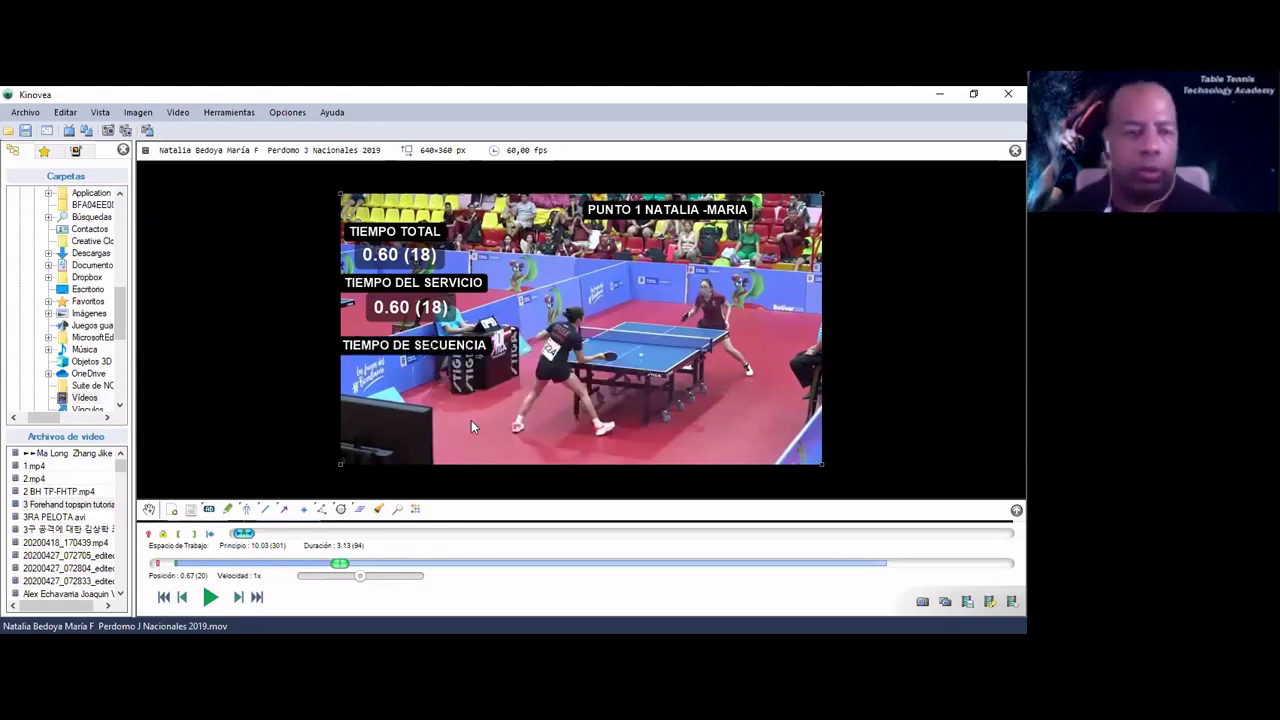
# Step: Place a third stopwatch just below the TIEMPO DE SECUENCIA label and start it at the current frame
pyautogui.click(341, 510)
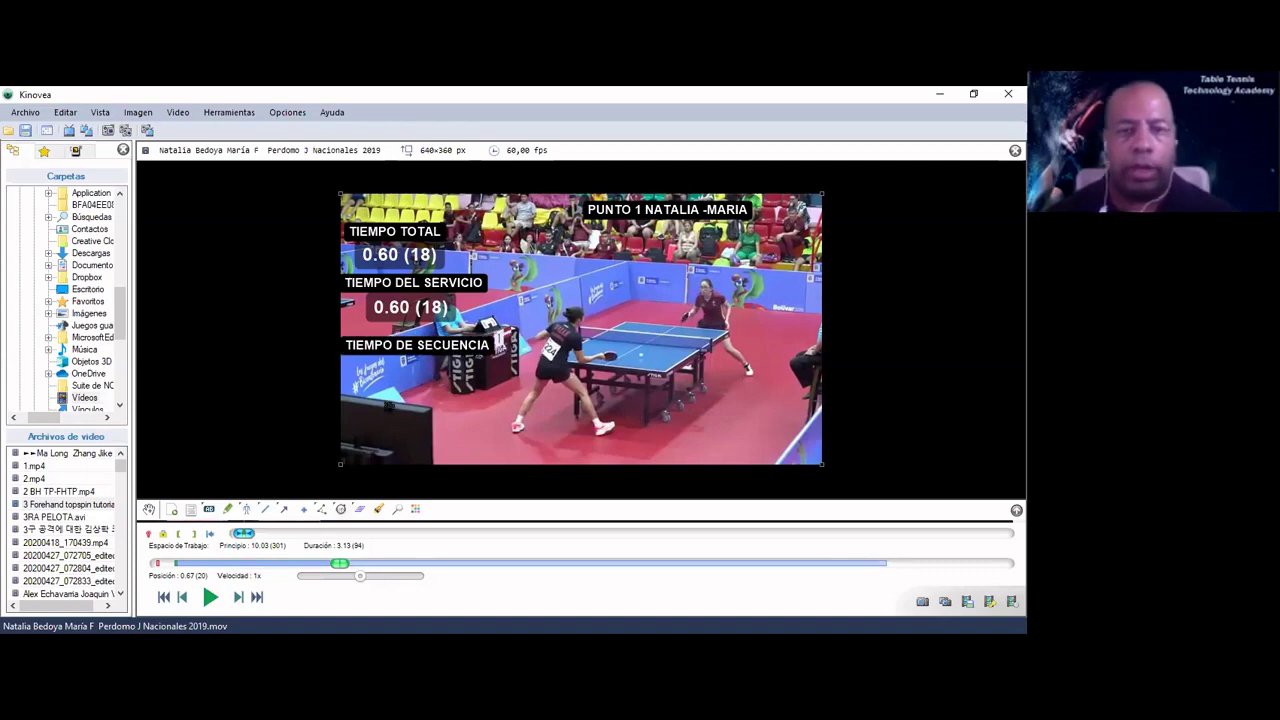
pyautogui.click(367, 372)
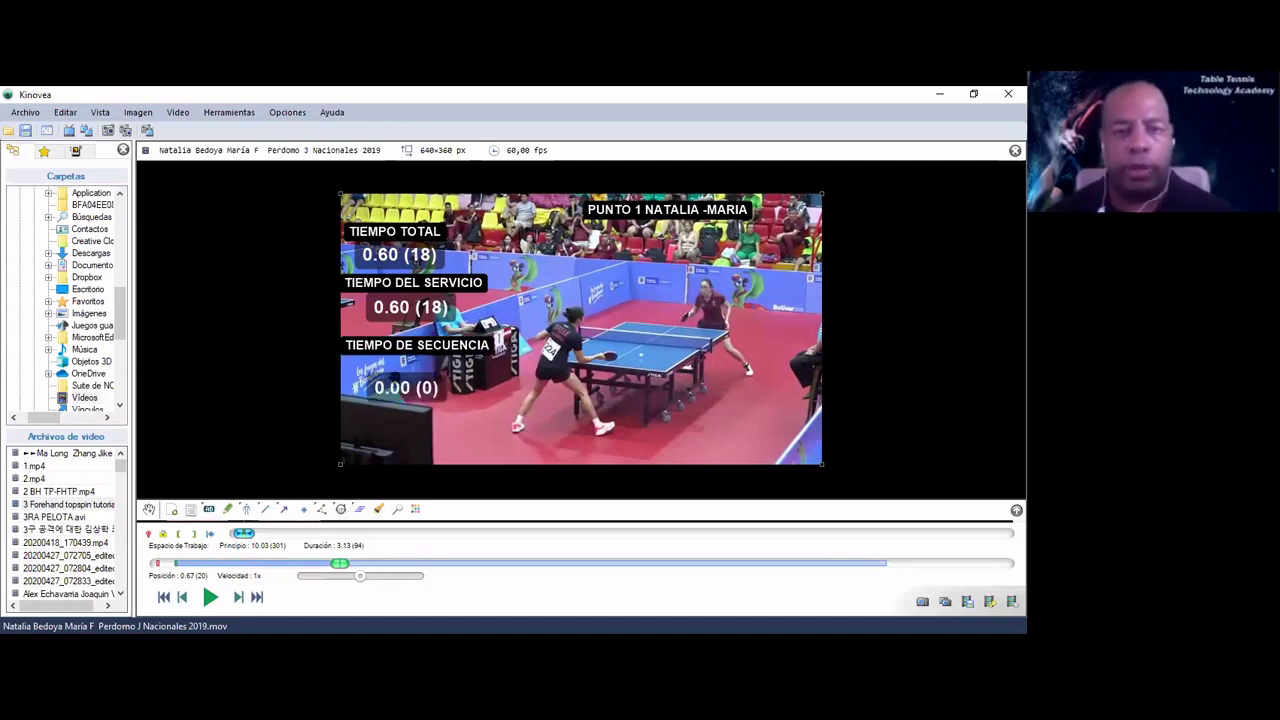
pyautogui.rightClick(397, 382)
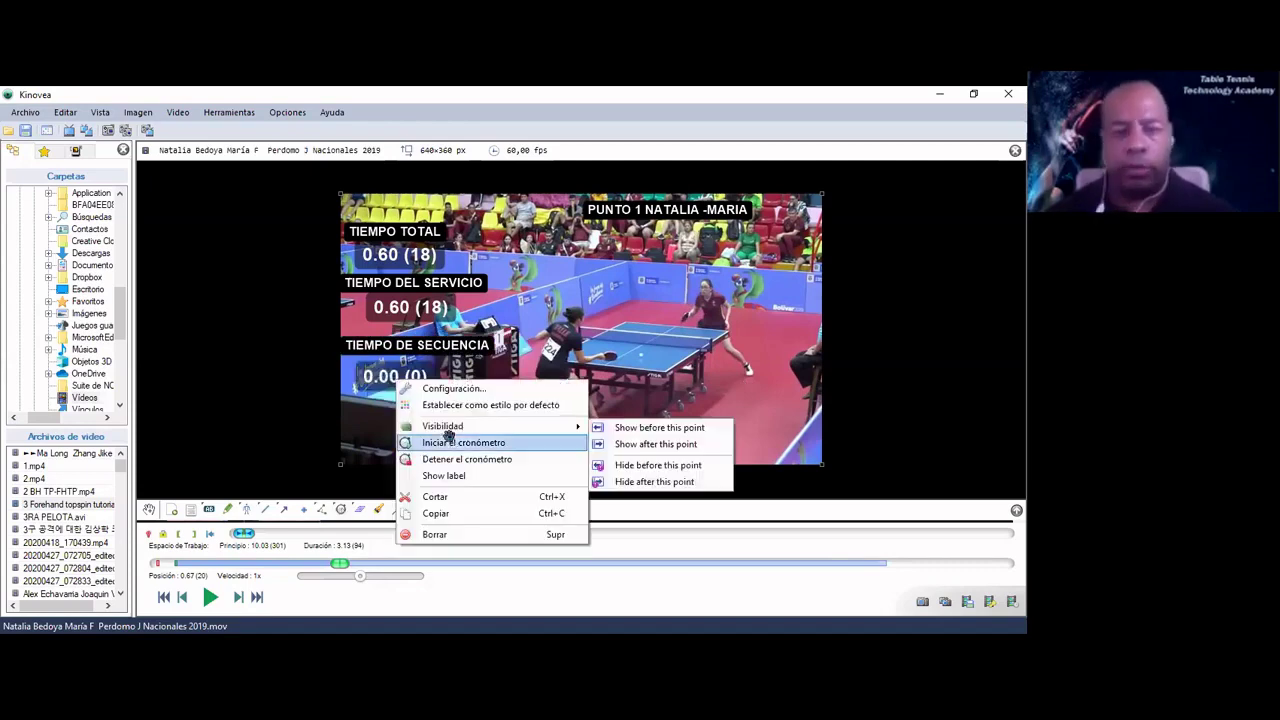
pyautogui.click(493, 441)
# Step: Advance the video through the rally to position 2.70 (81) with the sequence stopwatch running
pyautogui.press('Right')
pyautogui.press('Right')
pyautogui.press('Right')
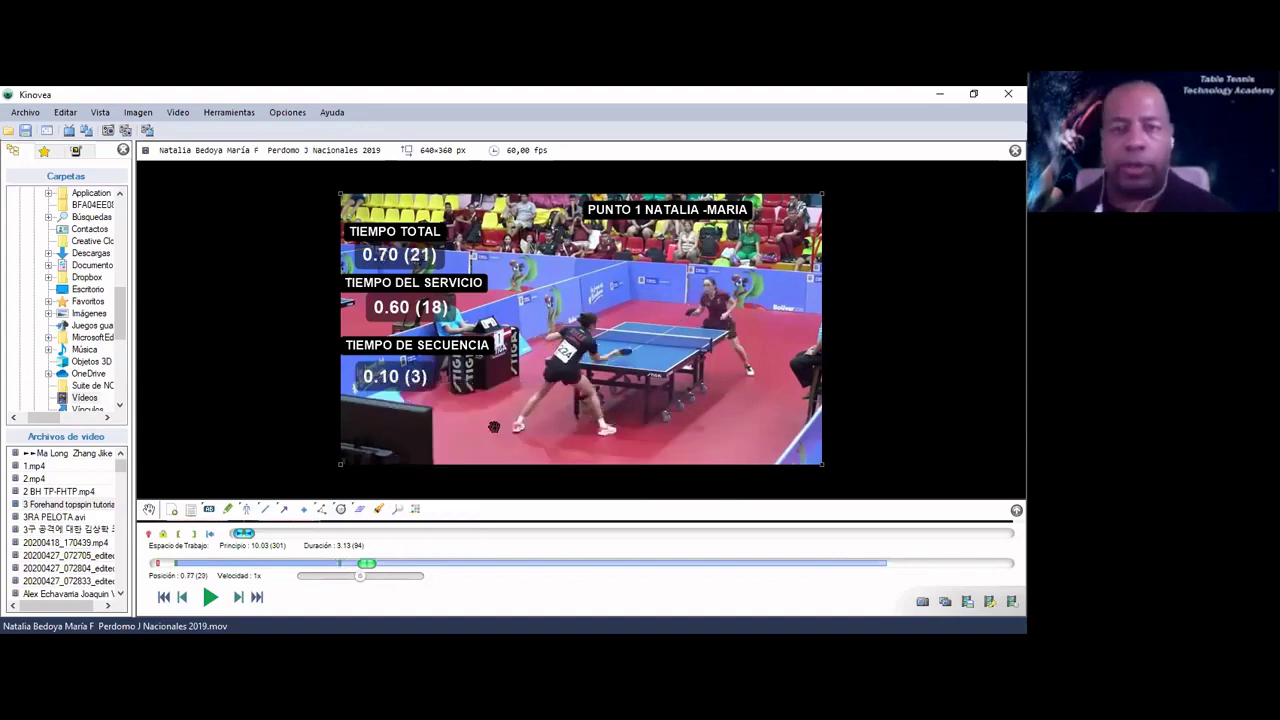
pyautogui.press('Right')
pyautogui.press('Right')
pyautogui.press('Right')
pyautogui.press('Right')
pyautogui.press('Right')
pyautogui.press('Right')
pyautogui.press('Right')
pyautogui.press('Right')
pyautogui.press('Right')
pyautogui.press('Right')
pyautogui.press('Right')
pyautogui.press('Right')
pyautogui.press('Right')
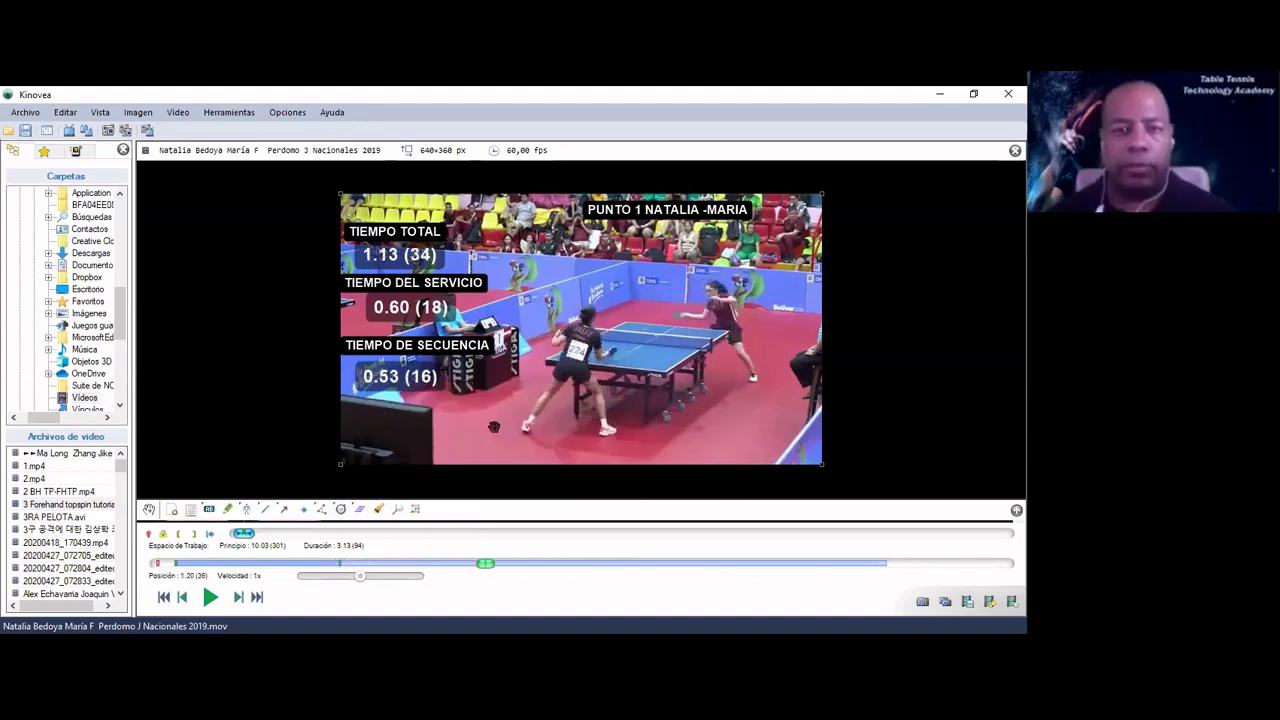
pyautogui.press('Right')
pyautogui.press('Right')
pyautogui.press('Right')
pyautogui.press('Right')
pyautogui.press('Right')
pyautogui.press('Right')
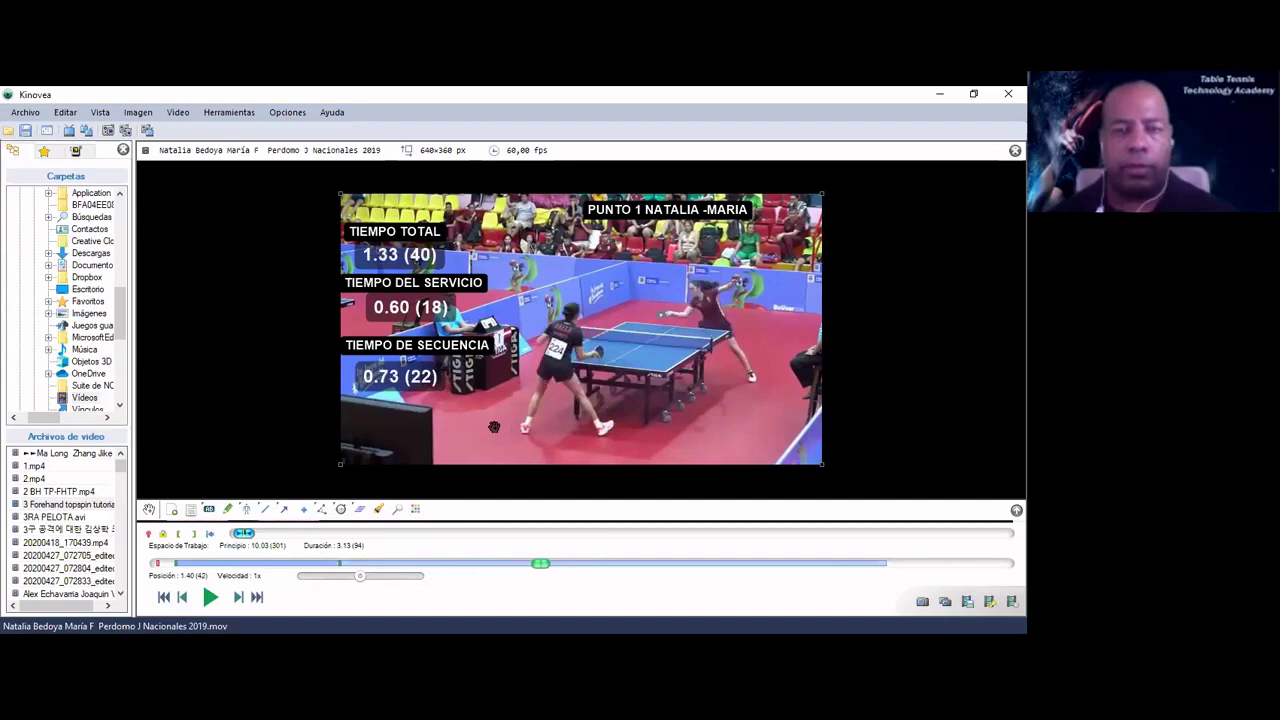
pyautogui.press('Right')
pyautogui.press('Right')
pyautogui.press('Right')
pyautogui.press('Right')
pyautogui.press('Right')
pyautogui.press('Right')
pyautogui.press('Right')
pyautogui.press('Right')
pyautogui.press('Right')
pyautogui.press('Right')
pyautogui.press('Right')
pyautogui.press('Right')
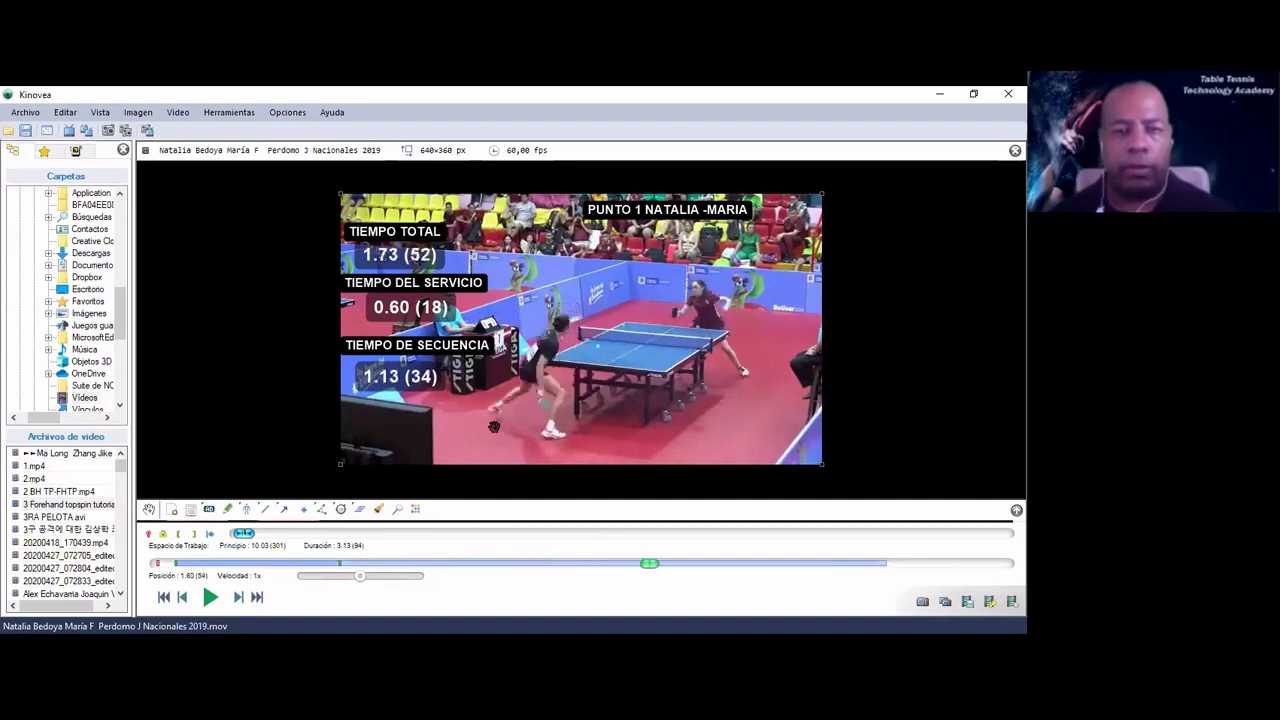
pyautogui.press('Right')
pyautogui.press('Right')
pyautogui.press('Right')
pyautogui.press('Right')
pyautogui.press('Right')
pyautogui.press('Right')
pyautogui.press('Right')
pyautogui.press('Right')
pyautogui.press('Right')
pyautogui.press('Right')
pyautogui.press('Right')
pyautogui.press('Right')
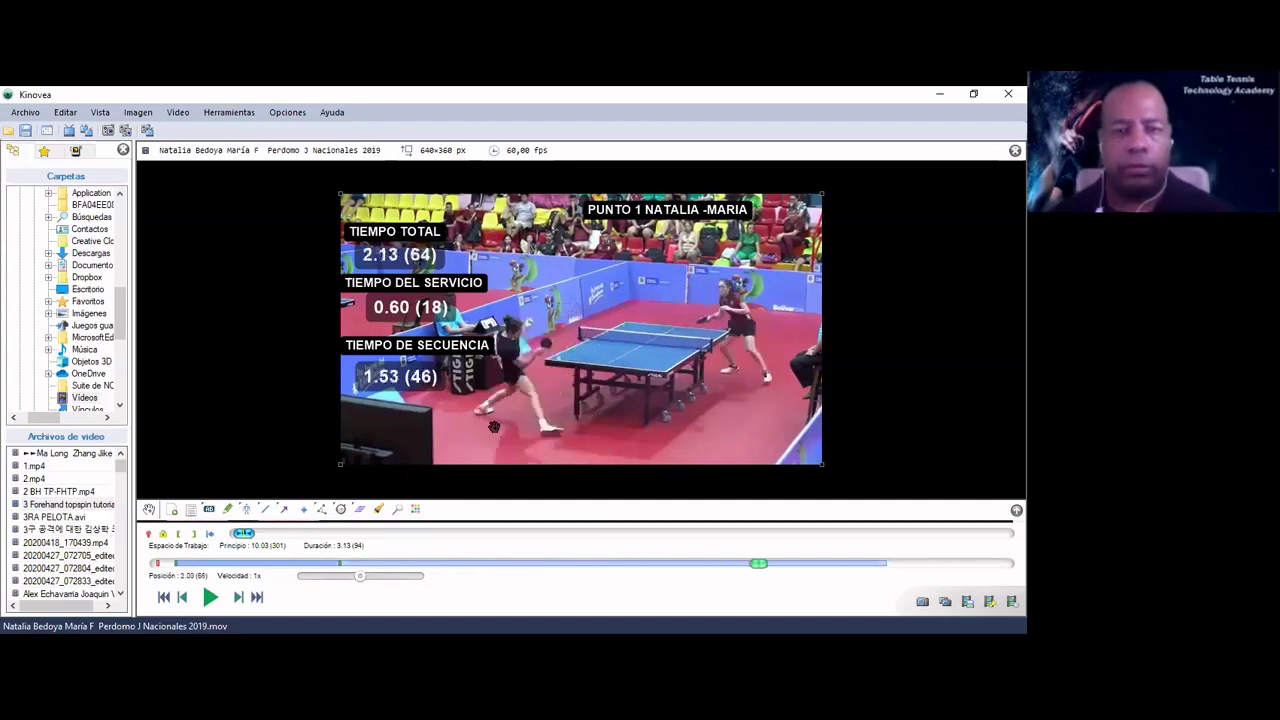
pyautogui.press('Right')
pyautogui.press('Right')
pyautogui.press('Right')
pyautogui.press('Right')
pyautogui.press('Right')
pyautogui.press('Right')
pyautogui.press('Right')
pyautogui.press('Right')
pyautogui.press('Right')
pyautogui.press('Right')
pyautogui.press('Right')
pyautogui.press('Right')
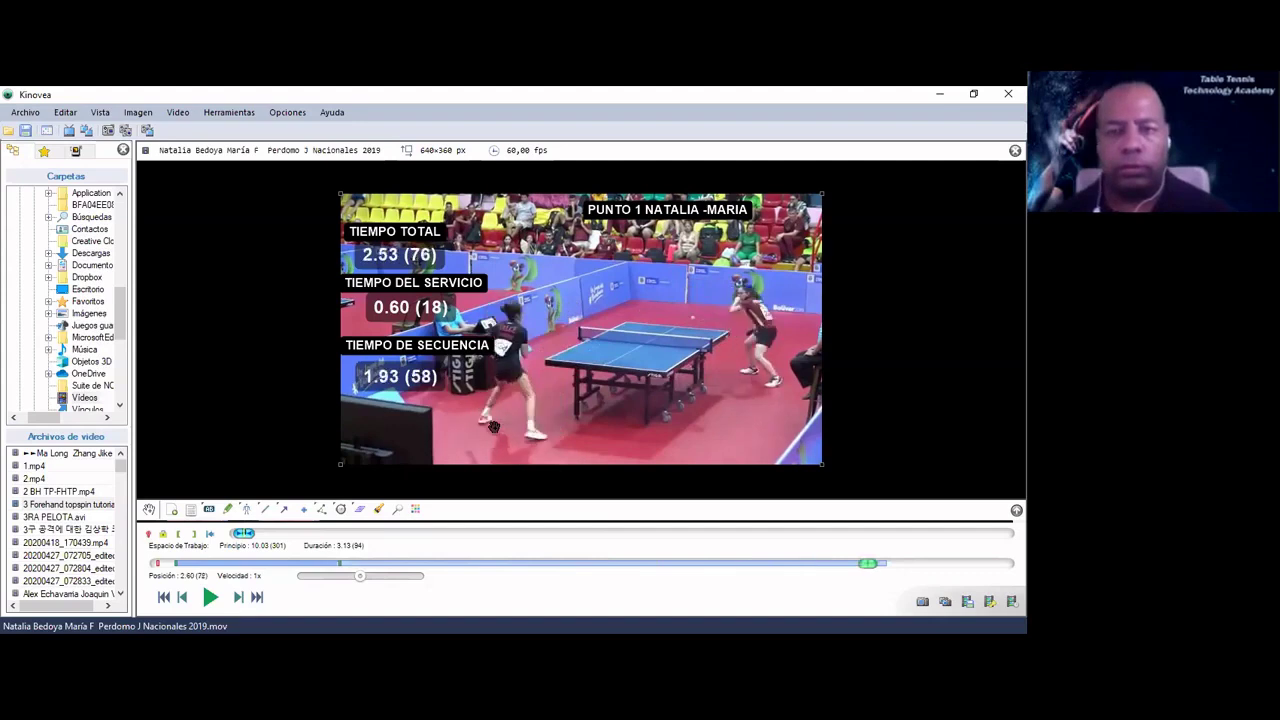
pyautogui.press('Right')
pyautogui.press('Right')
pyautogui.press('Right')
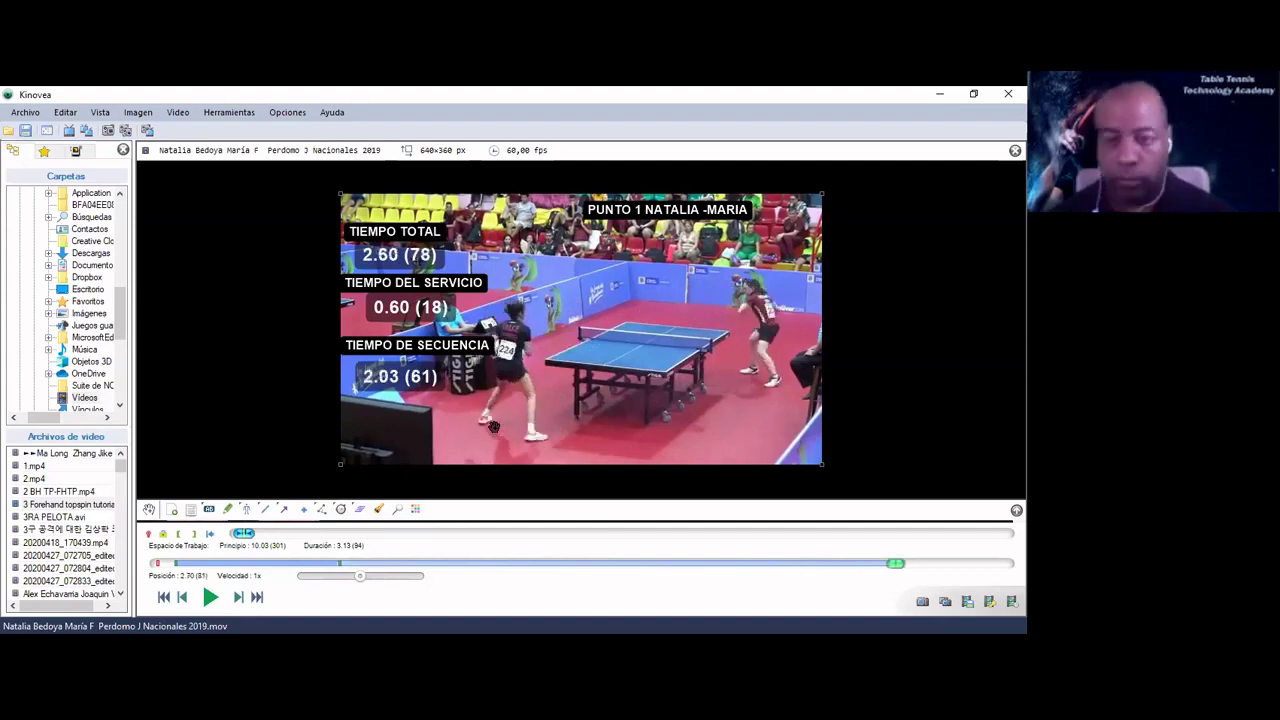
# Step: Step back one frame to position 2.67 (80) and stop the sequence stopwatch there
pyautogui.press('Left')
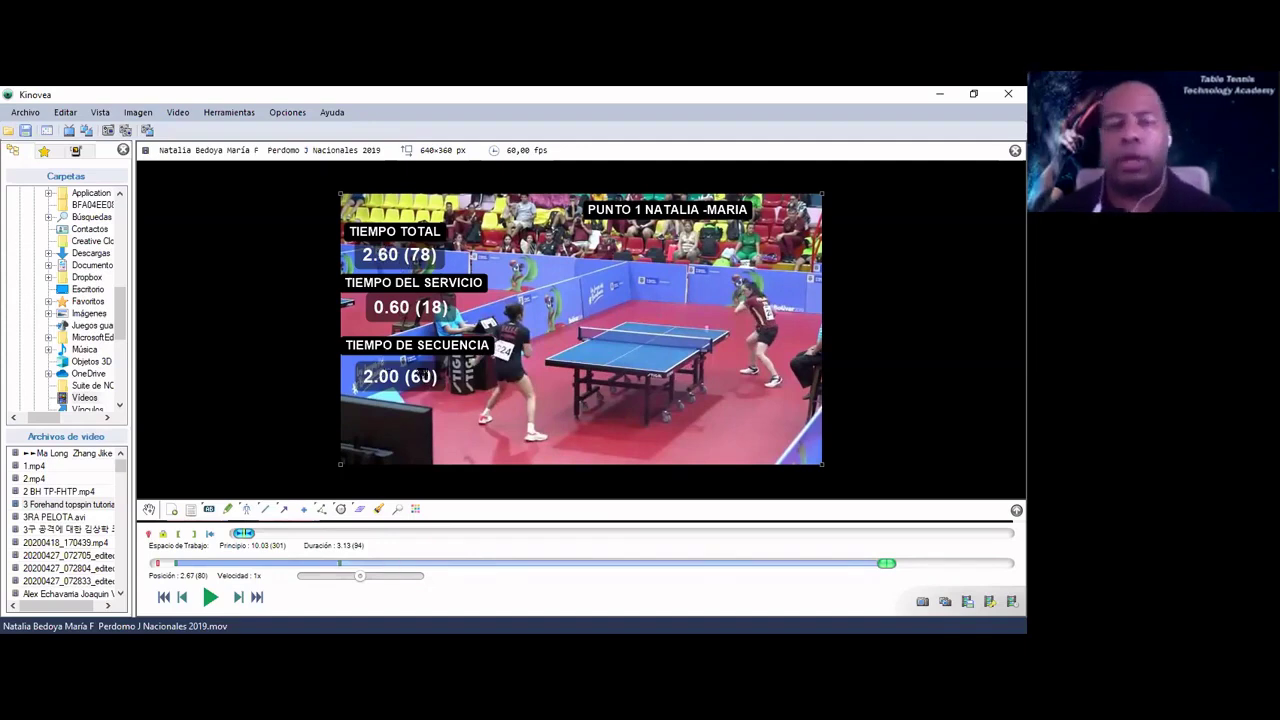
pyautogui.rightClick(424, 375)
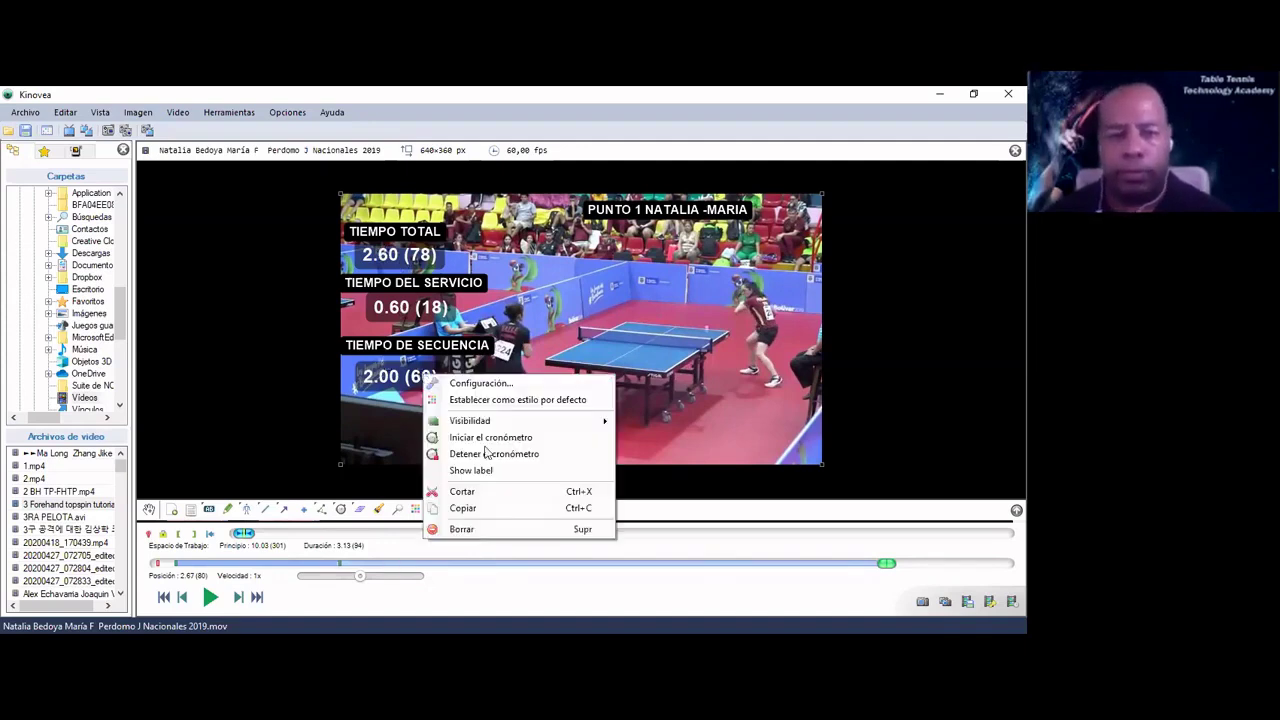
pyautogui.click(481, 452)
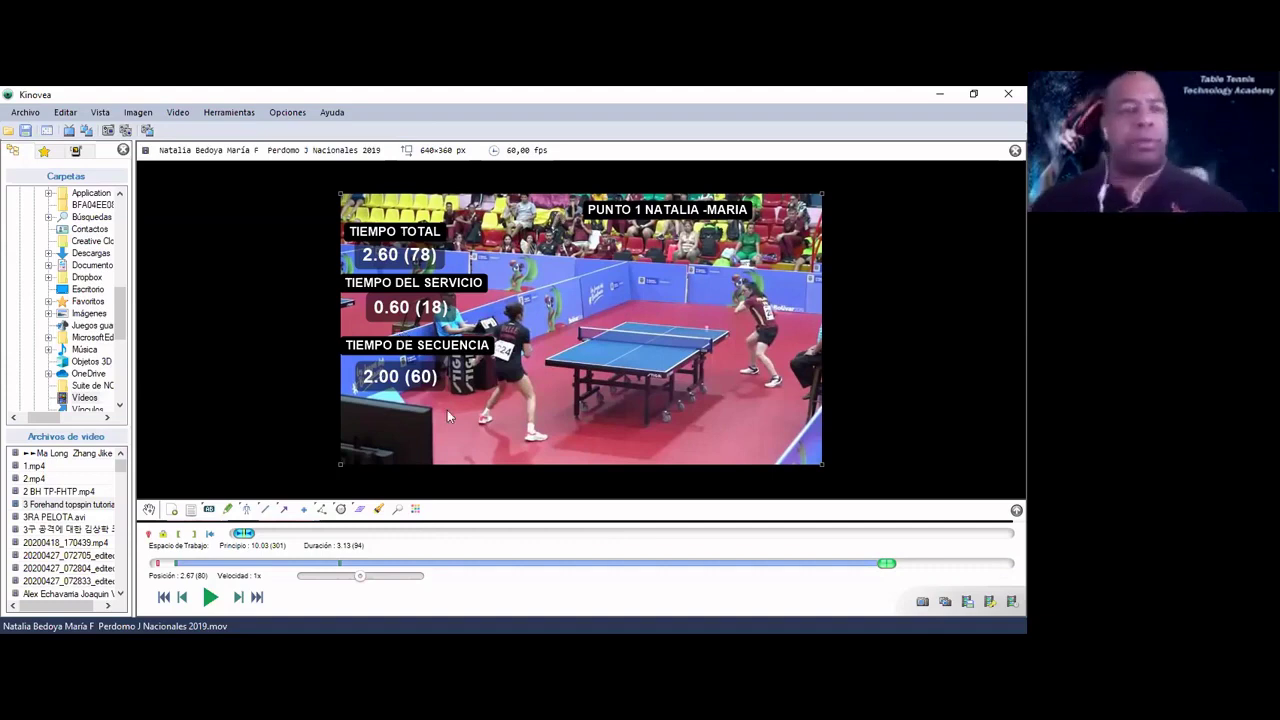
# Step: Export the annotation data as a Microsoft Excel (MS-XML) spreadsheet to the Vídeos folder under the suggested file name
pyautogui.click(25, 112)
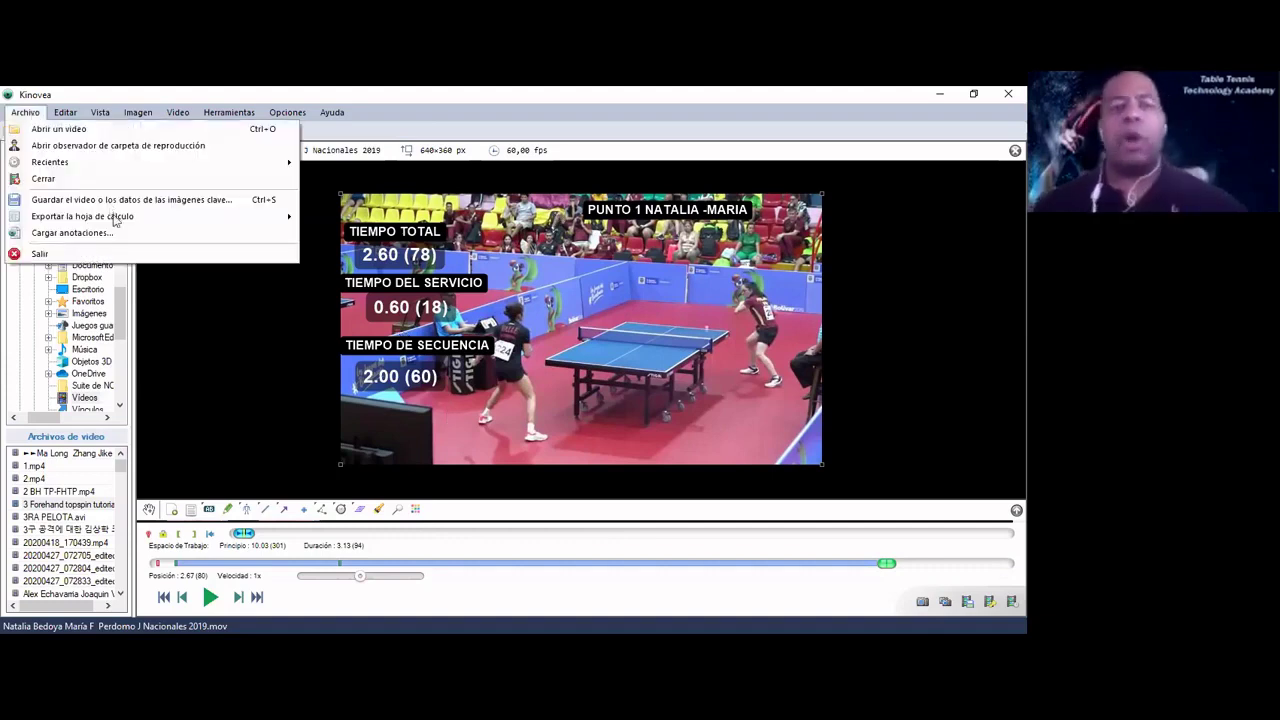
pyautogui.moveTo(114, 216)
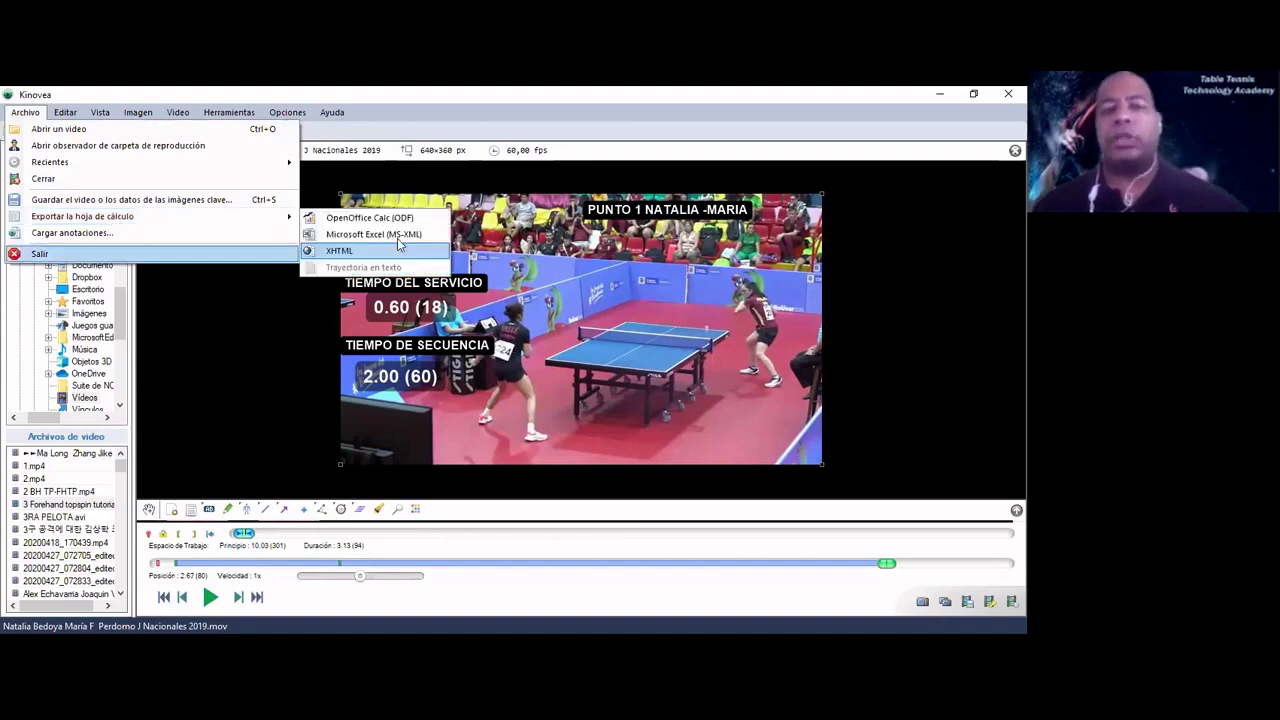
pyautogui.click(398, 240)
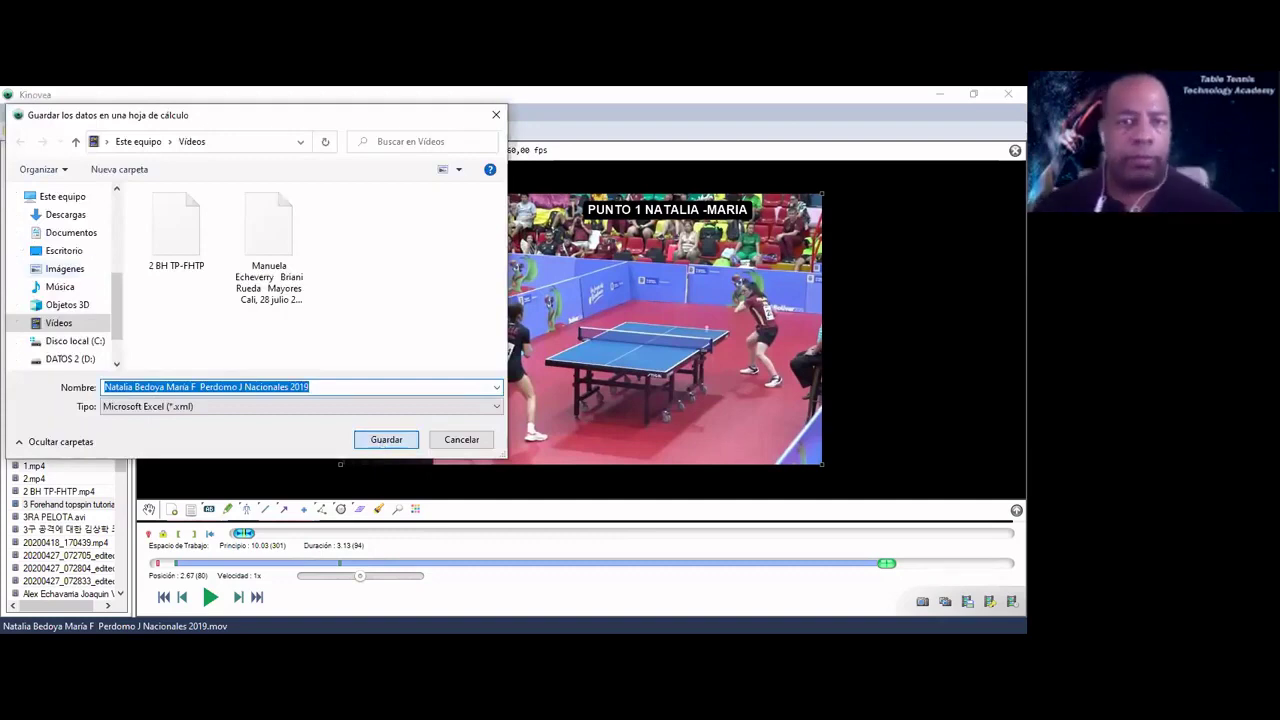
pyautogui.press('Return')
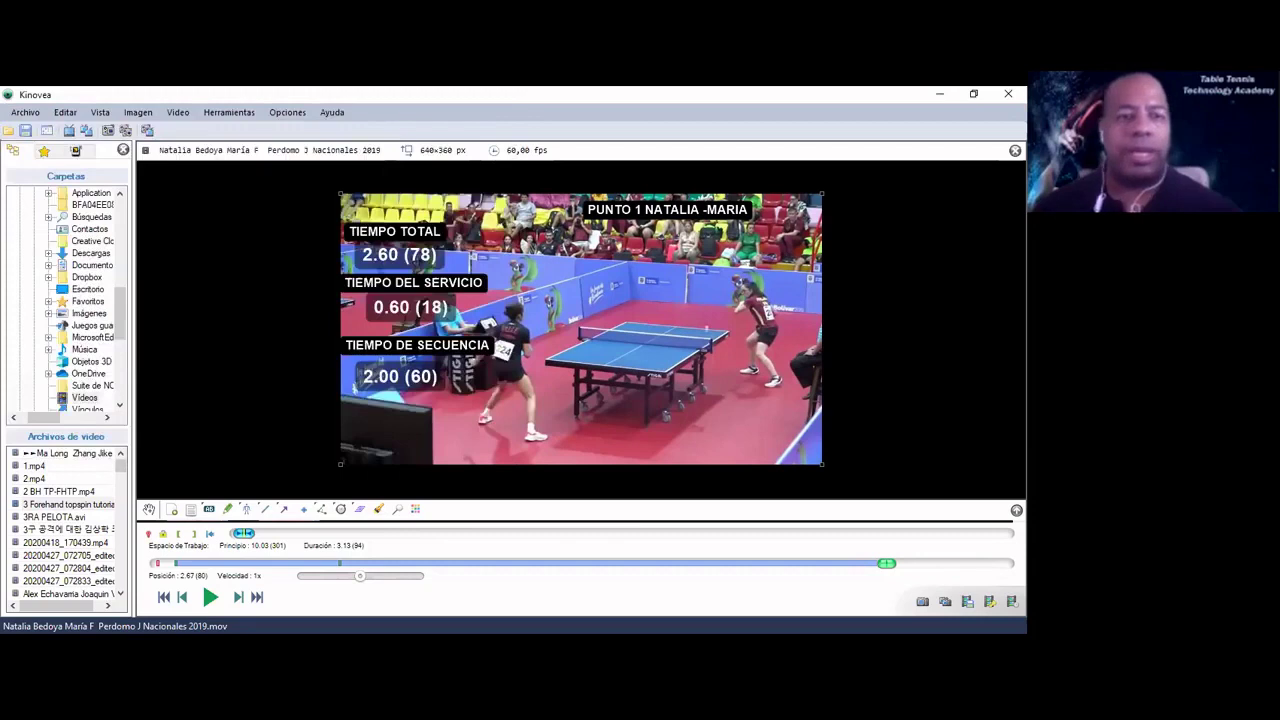
pyautogui.click(1008, 93)
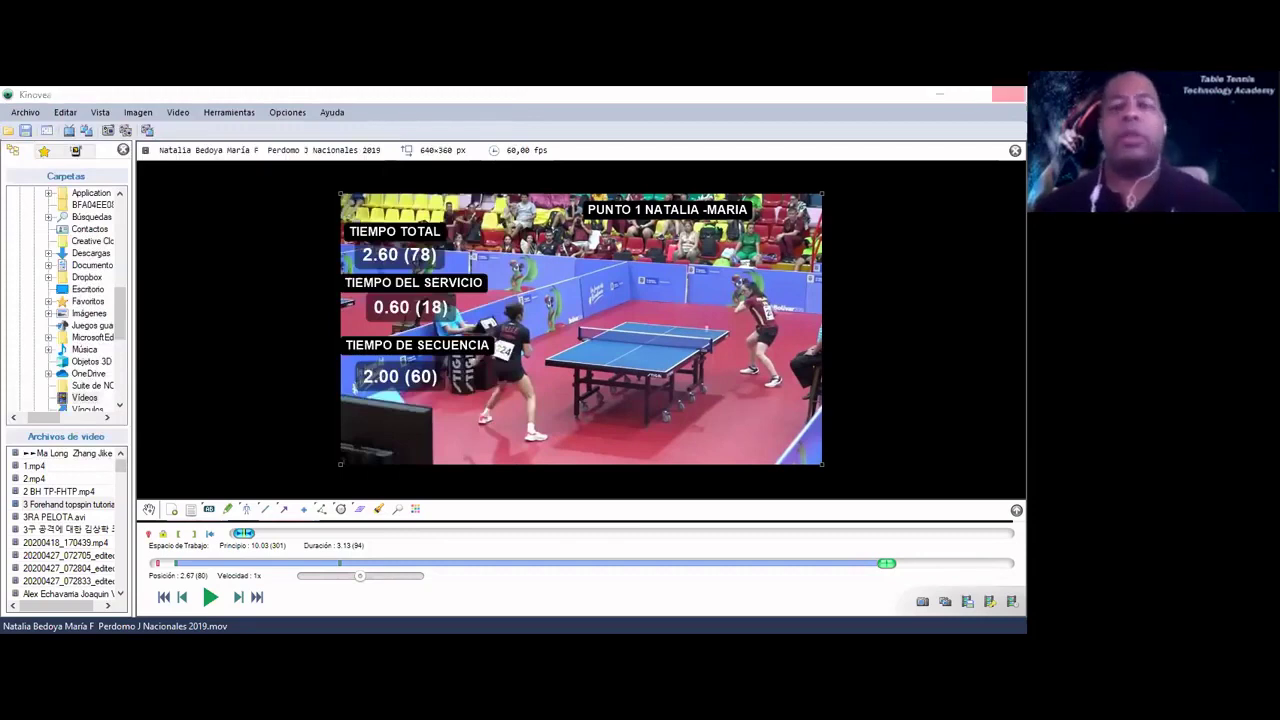
pyautogui.click(1008, 94)
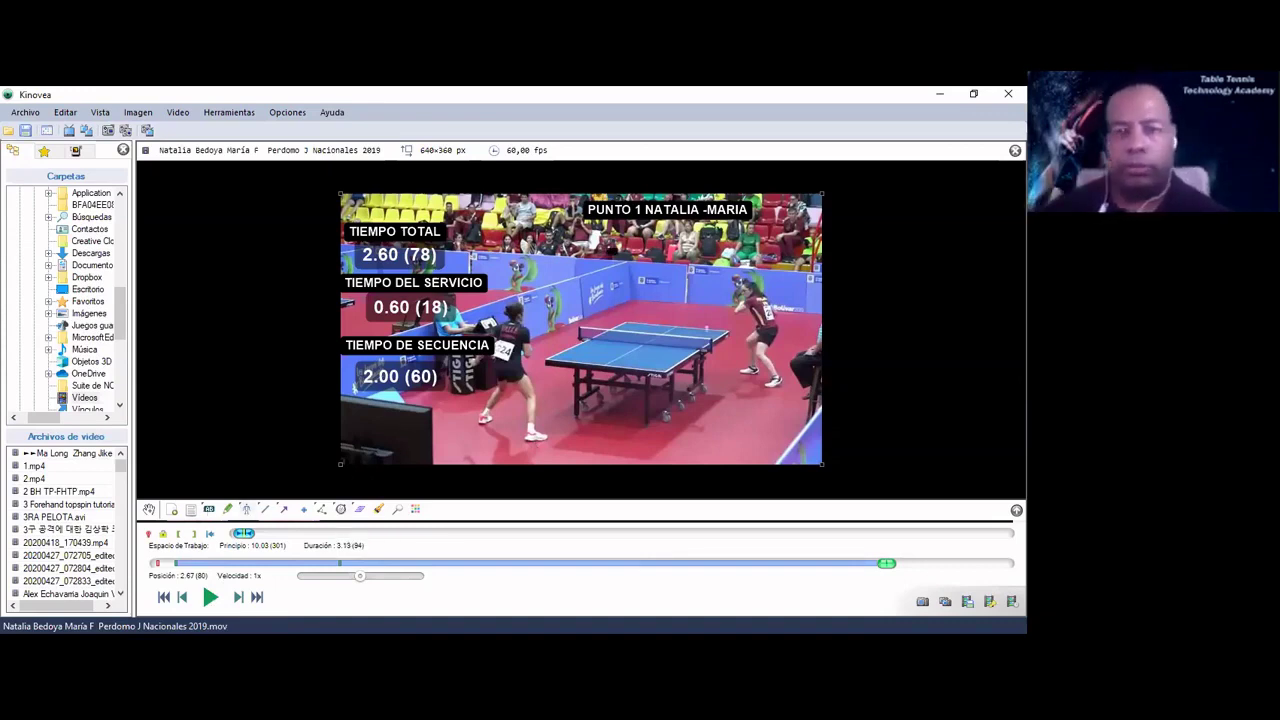
# Step: Add another text label with its default text and place it just below the PUNTO 1 title label
pyautogui.click(209, 509)
pyautogui.click(611, 250)
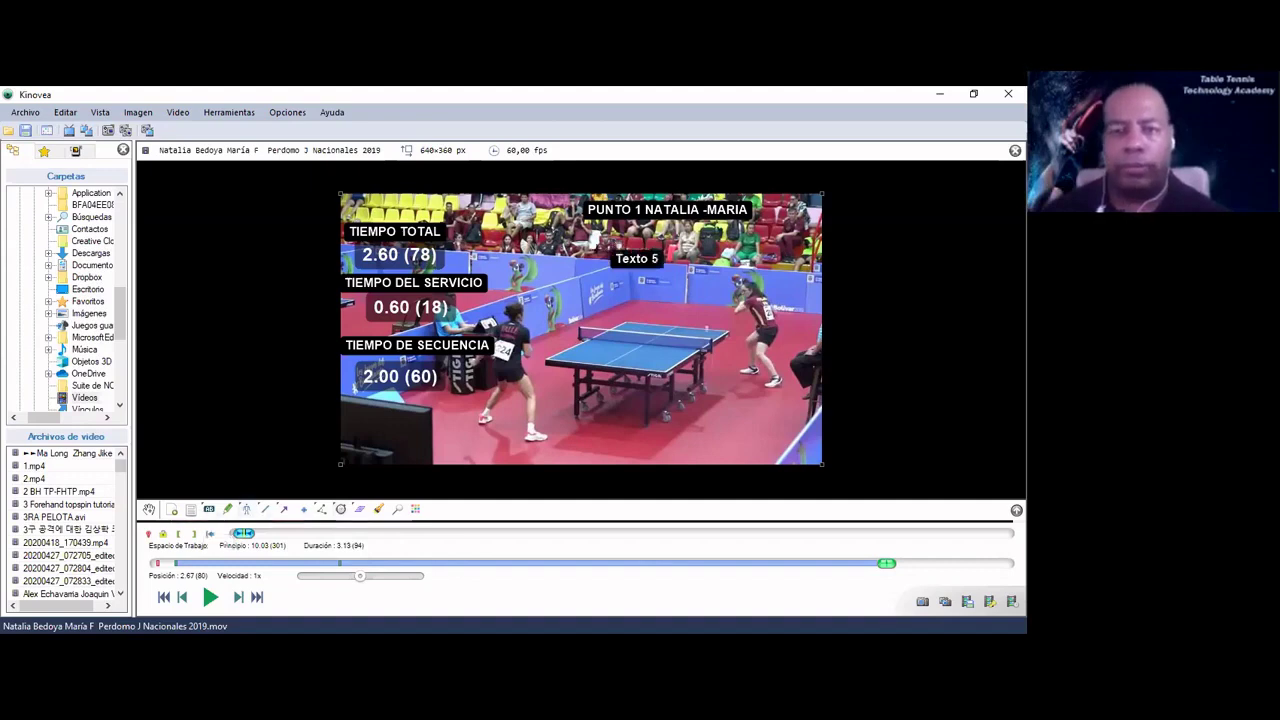
pyautogui.moveTo(622, 243); pyautogui.dragTo(406, 266)
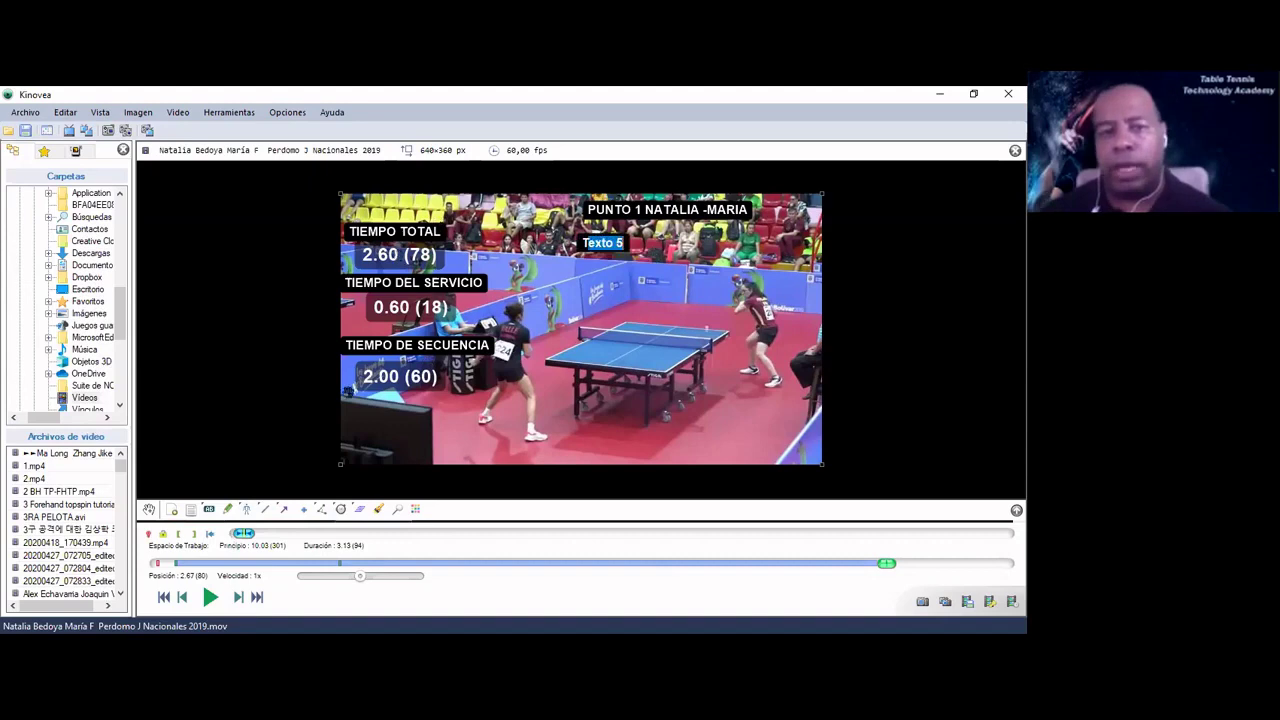
pyautogui.click(390, 267)
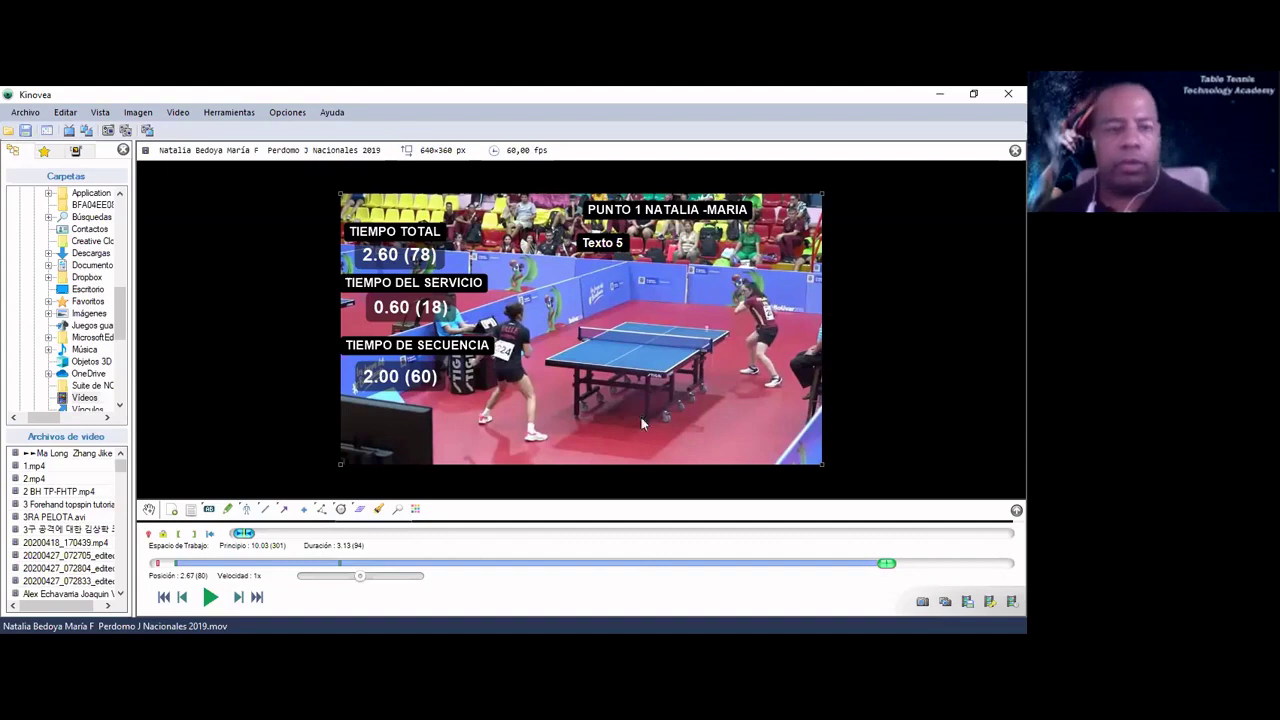
# Step: Replay the rally from the start of the working zone and stop at position 2.67 (80) to check the three stopwatches
pyautogui.click(172, 598)
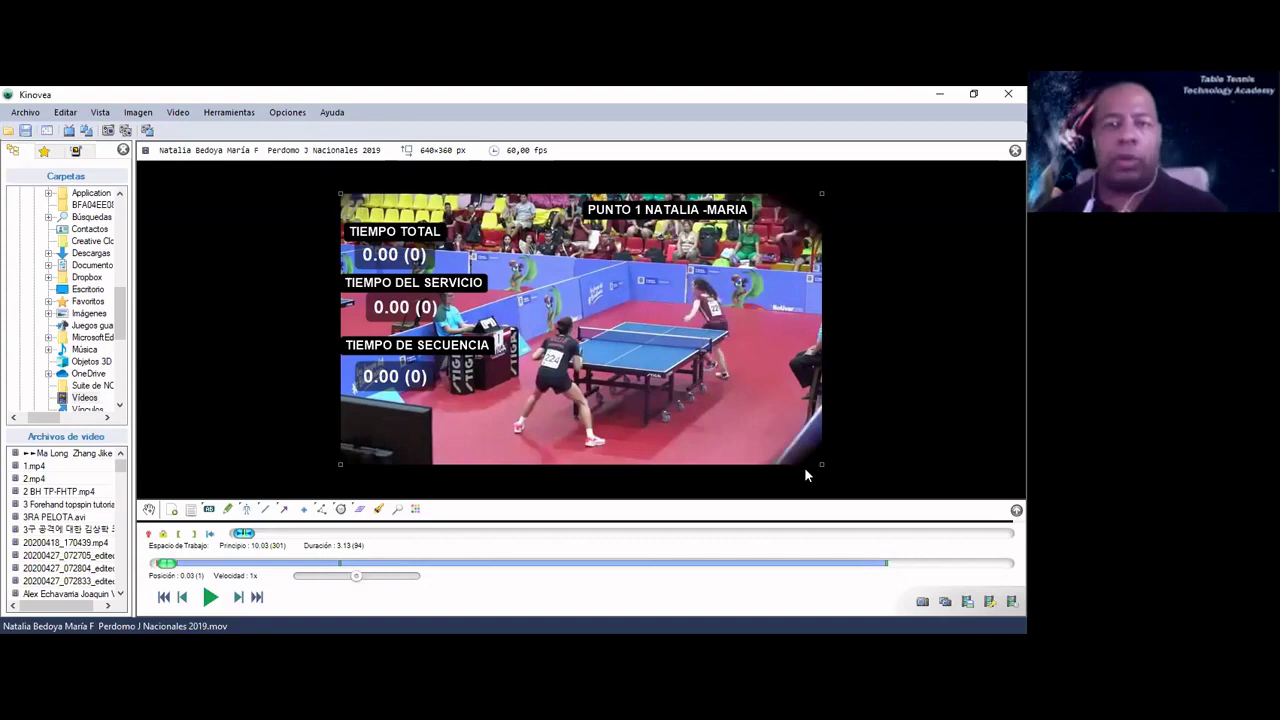
pyautogui.hotkey('ctrl', 'Right')
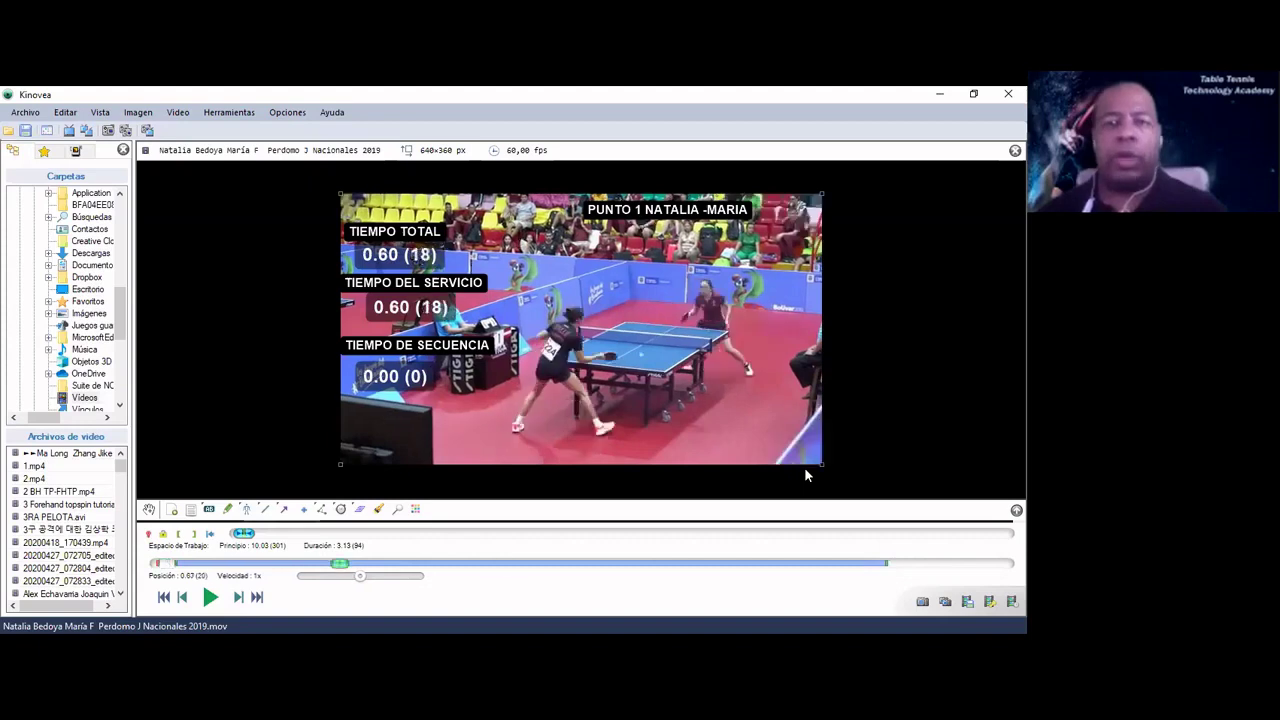
pyautogui.hotkey('ctrl', 'Right')
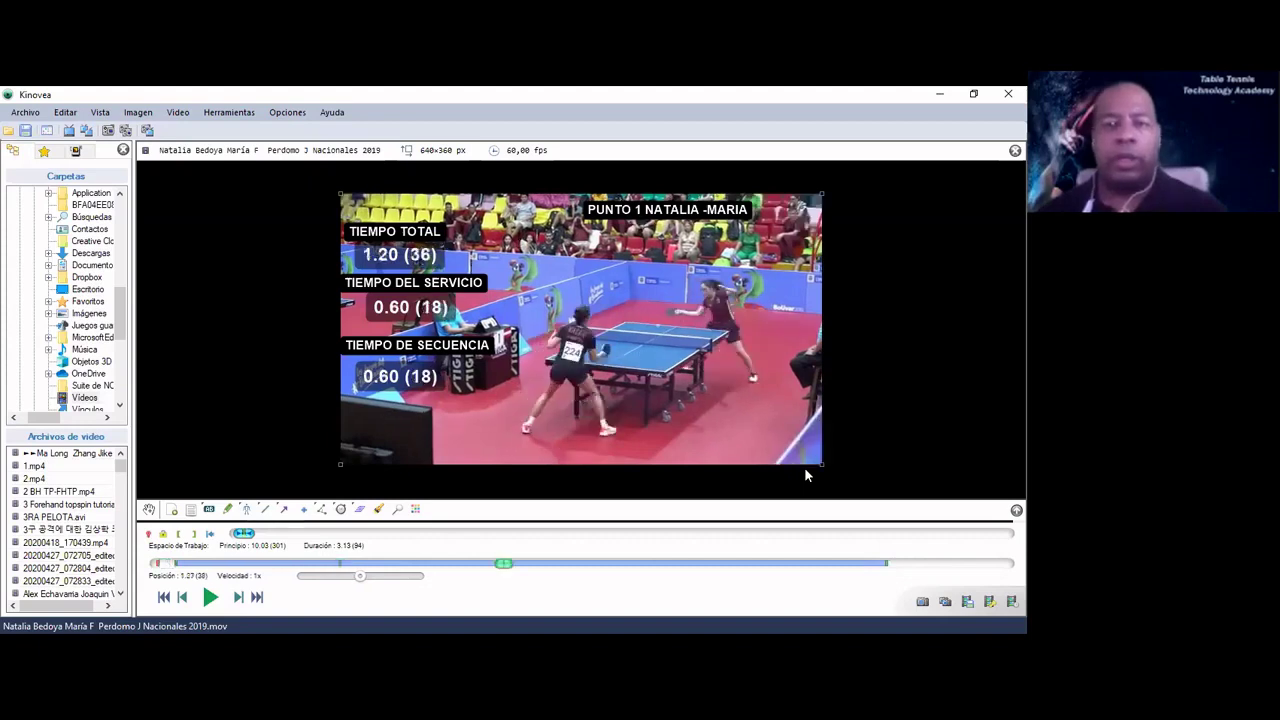
pyautogui.press('Right')
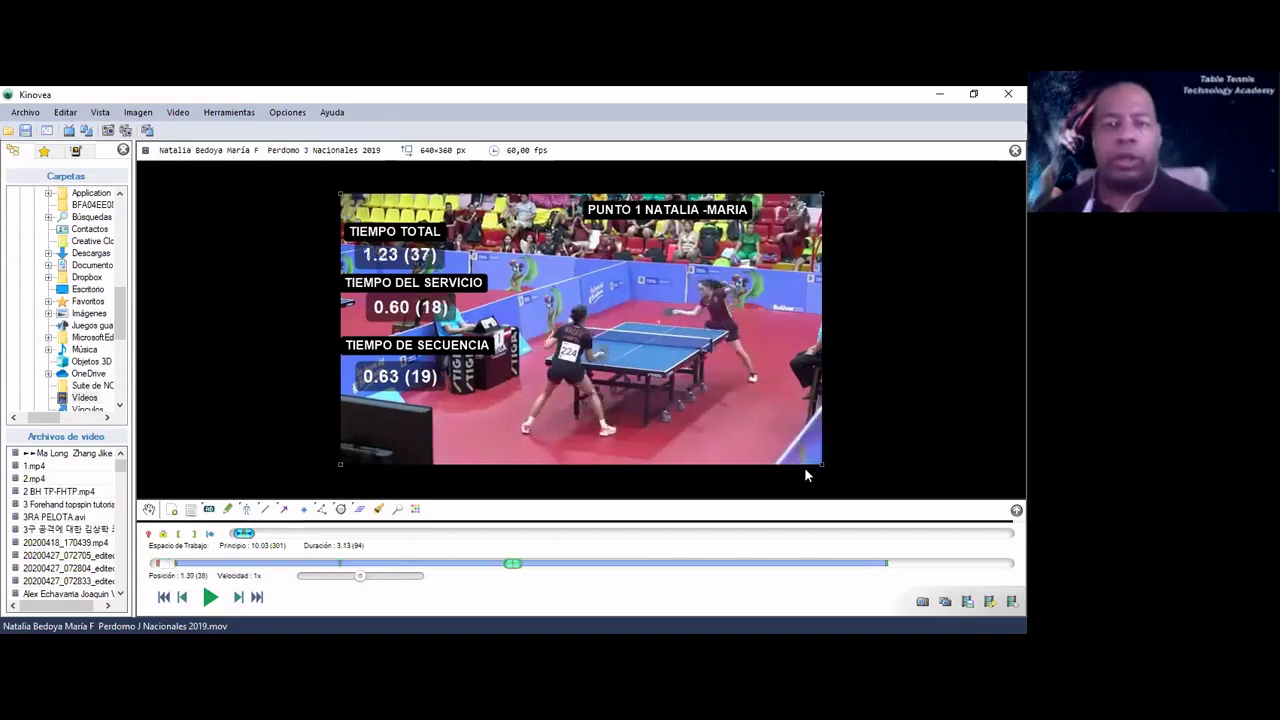
pyautogui.press('space')
pyautogui.press('space')
pyautogui.press('space')
pyautogui.press('space')
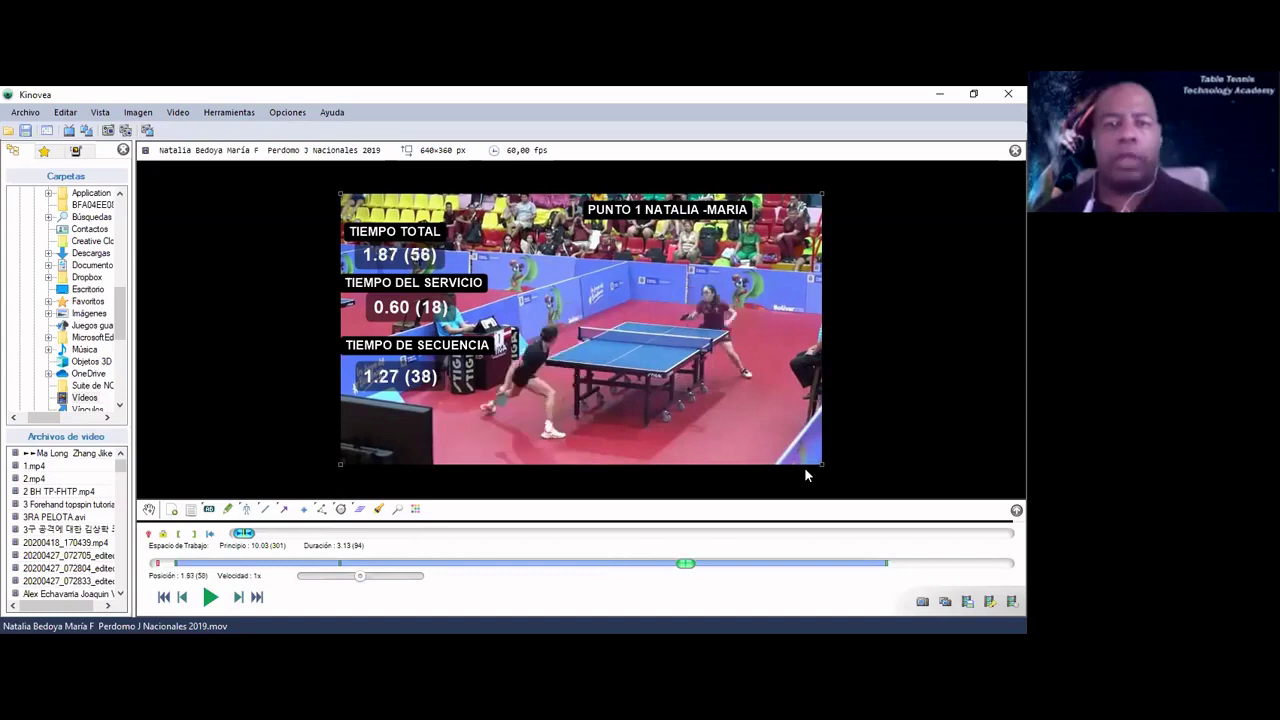
pyautogui.press('space')
pyautogui.press('space')
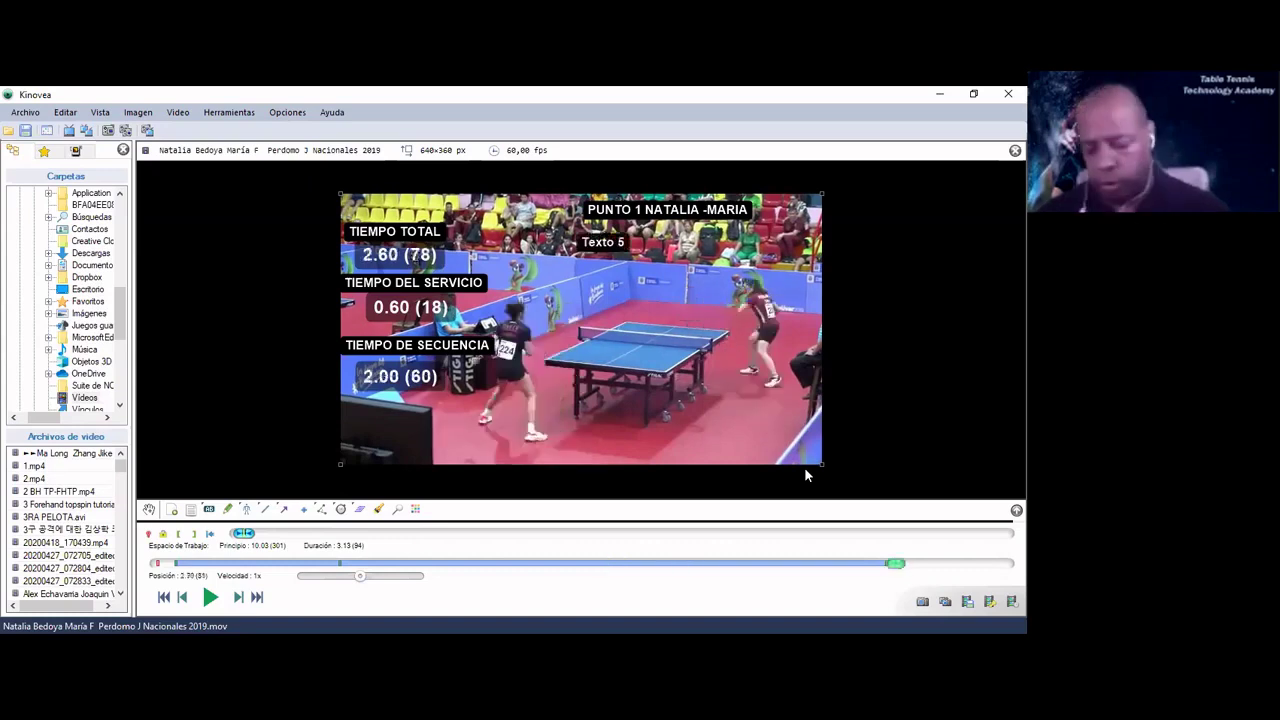
pyautogui.press('Left')
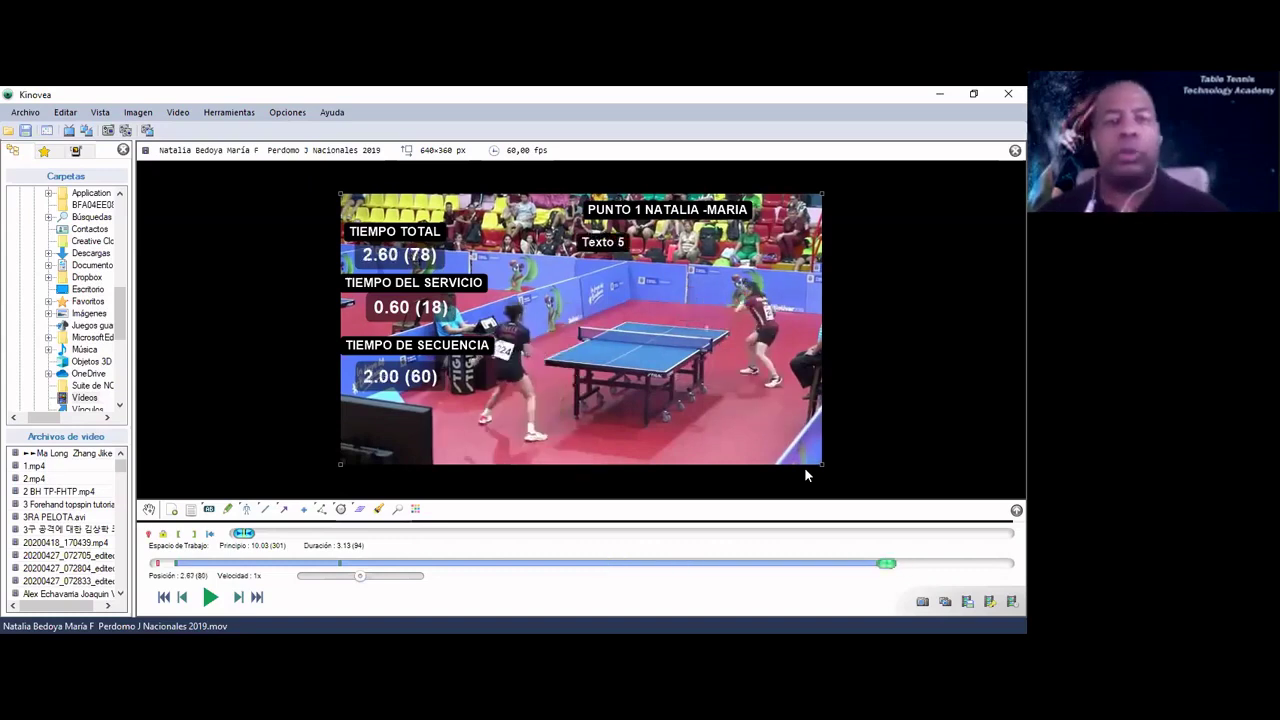
# Step: Step backward through the rally's final frames and forward again to position 2.67 (80), checking how the Texto 5 label fades
pyautogui.press('Left')
pyautogui.press('Left')
pyautogui.press('Left')
pyautogui.press('Left')
pyautogui.press('Left')
pyautogui.press('Left')
pyautogui.press('Left')
pyautogui.press('Left')
pyautogui.press('Left')
pyautogui.press('Left')
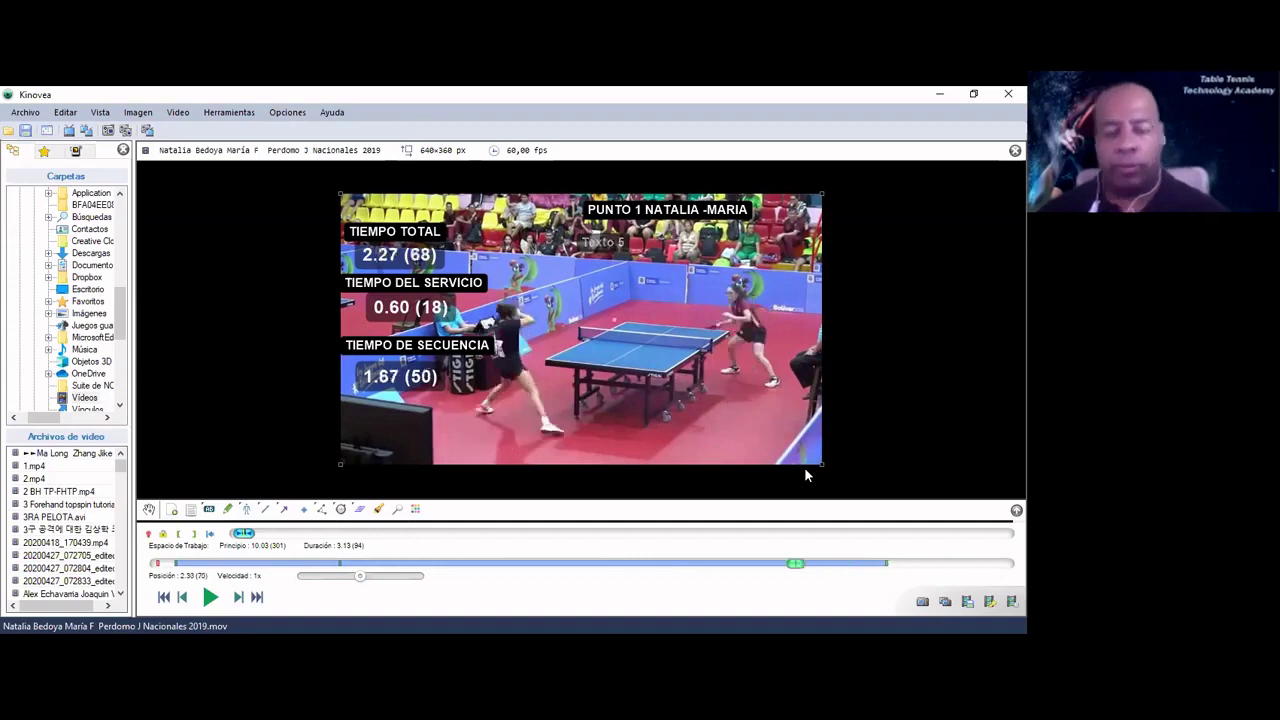
pyautogui.press('Left')
pyautogui.press('Left')
pyautogui.press('Left')
pyautogui.press('Right')
pyautogui.press('Right')
pyautogui.press('Right')
pyautogui.press('Right')
pyautogui.press('Right')
pyautogui.press('Right')
pyautogui.press('Right')
pyautogui.press('Right')
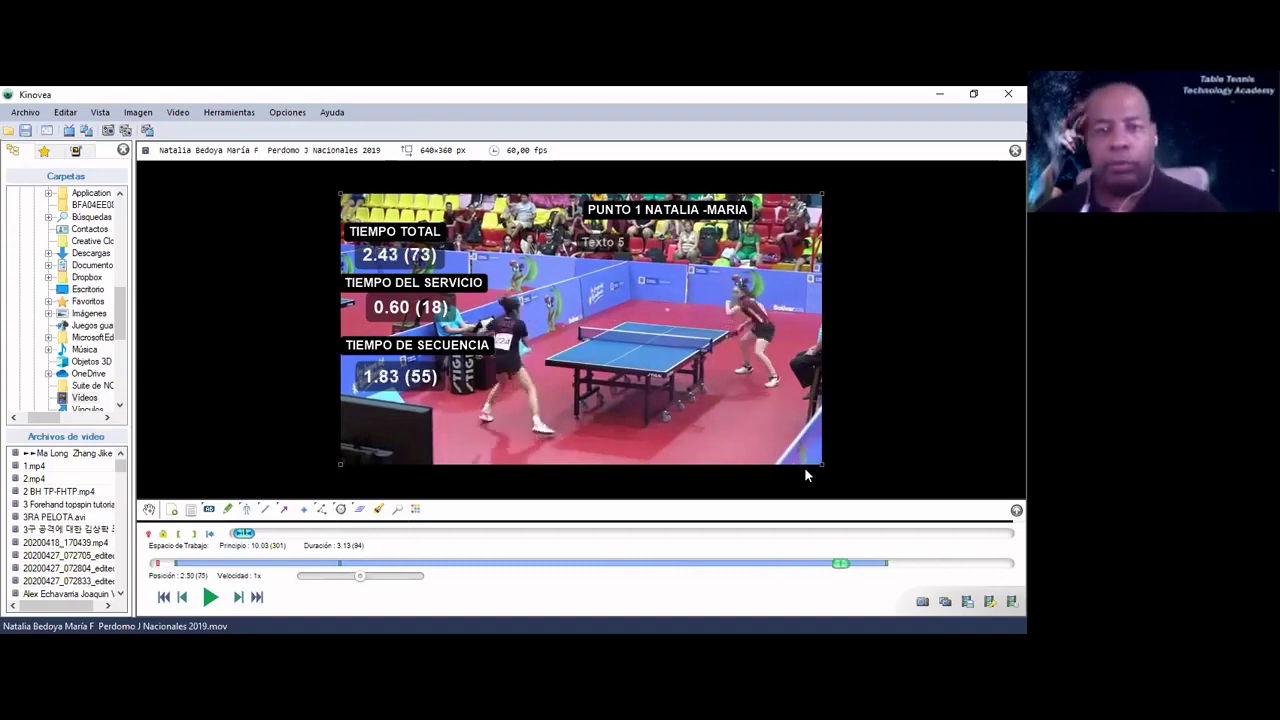
pyautogui.press('Right')
pyautogui.press('Right')
pyautogui.press('Right')
pyautogui.press('Right')
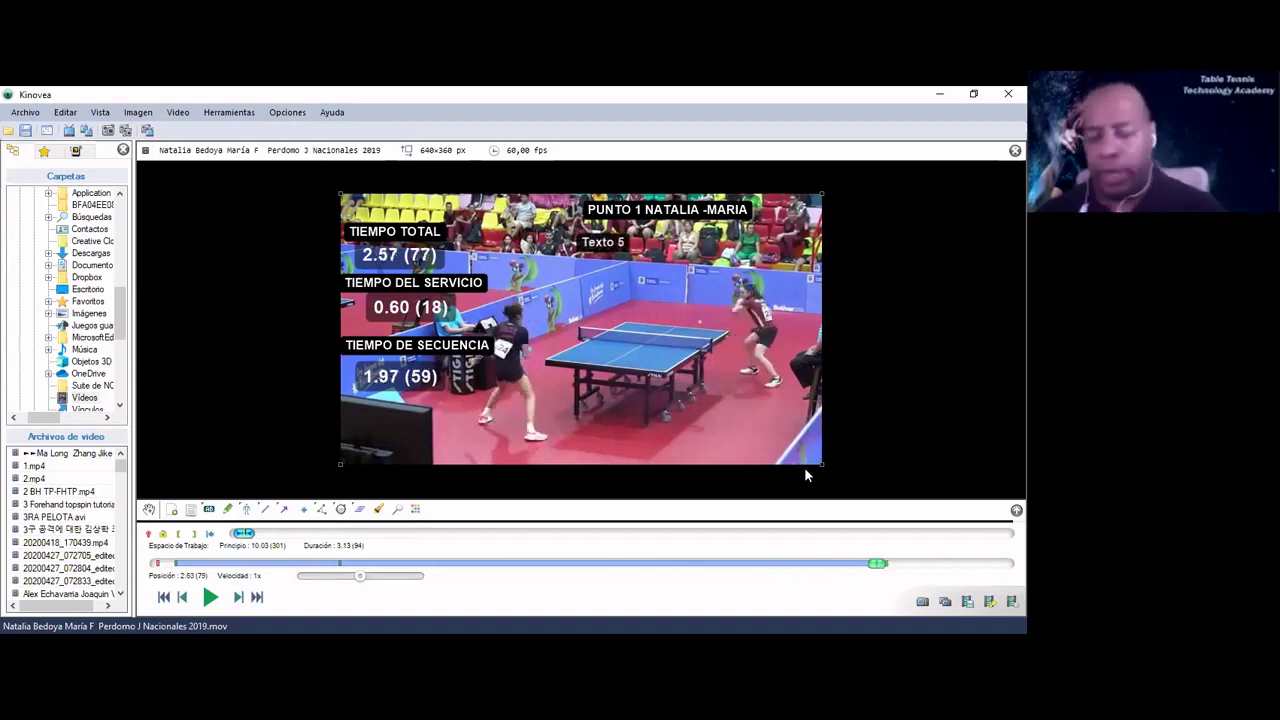
pyautogui.press('Right')
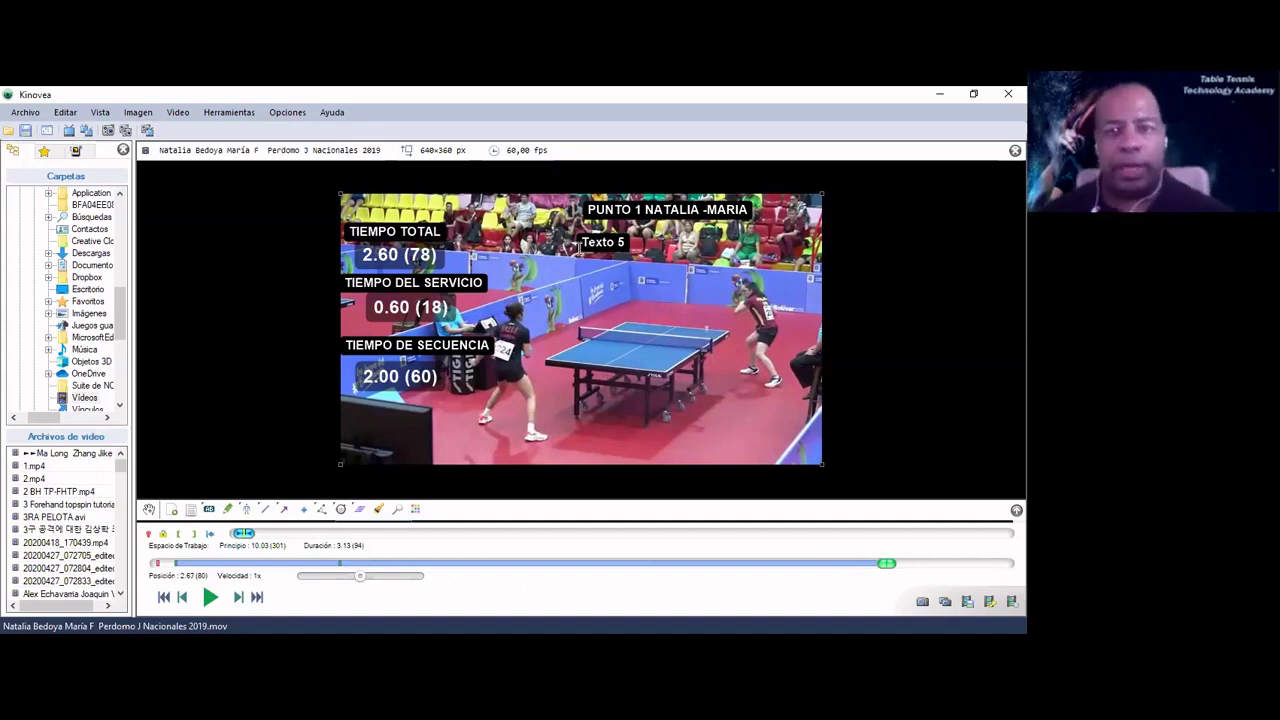
# Step: Change the text of the Texto 5 label to TEIMPOR DE RECUPERACIÓN
pyautogui.doubleClick(600, 243)
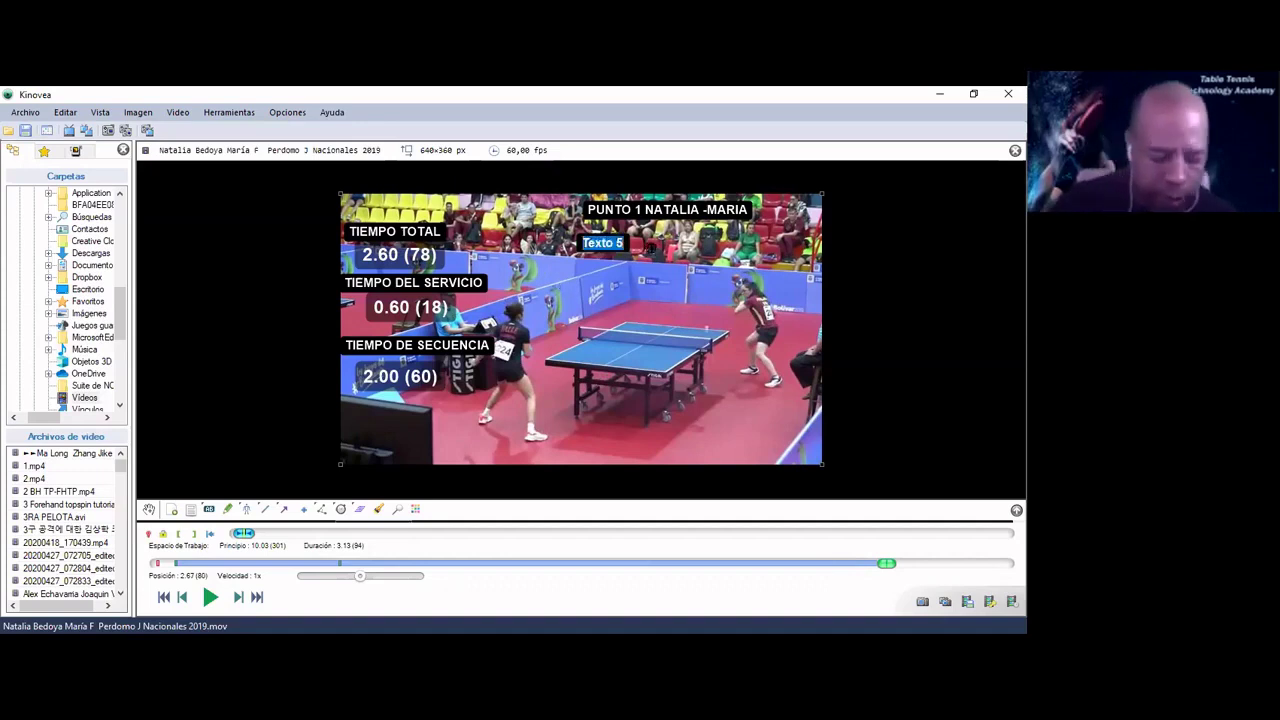
pyautogui.write('TEIMPOR DE RECUPER')
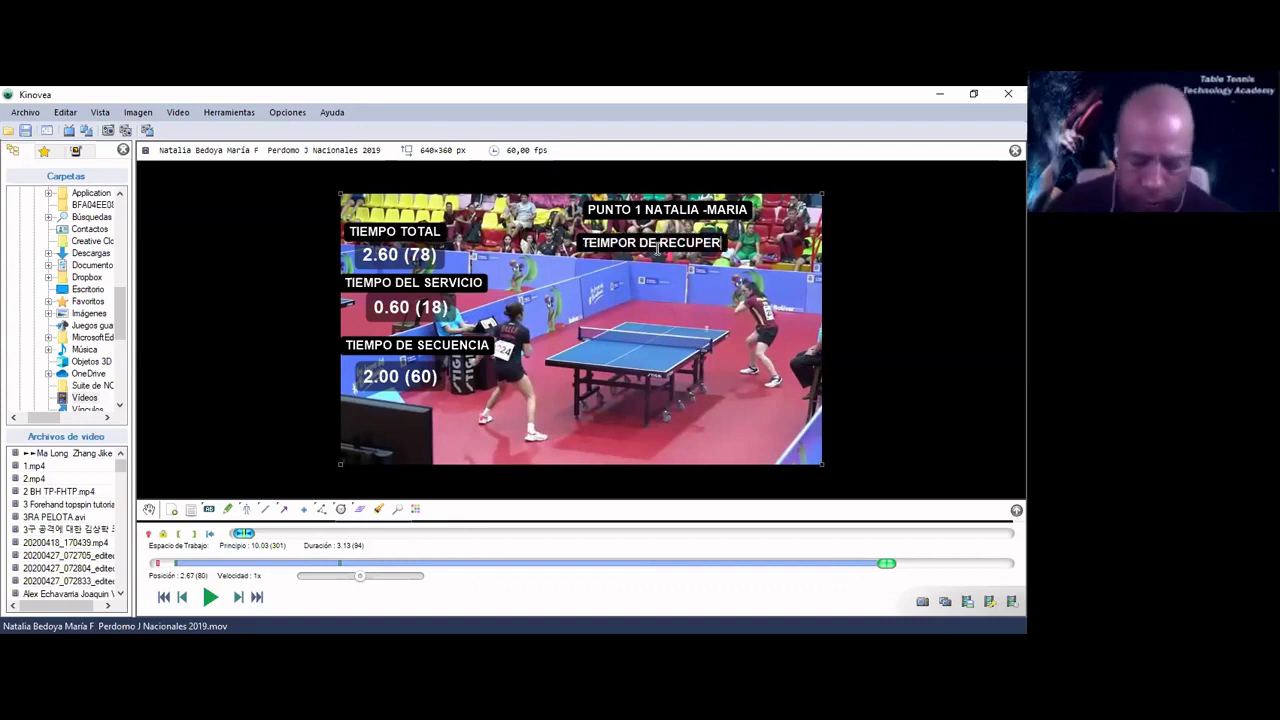
pyautogui.write('ACI')
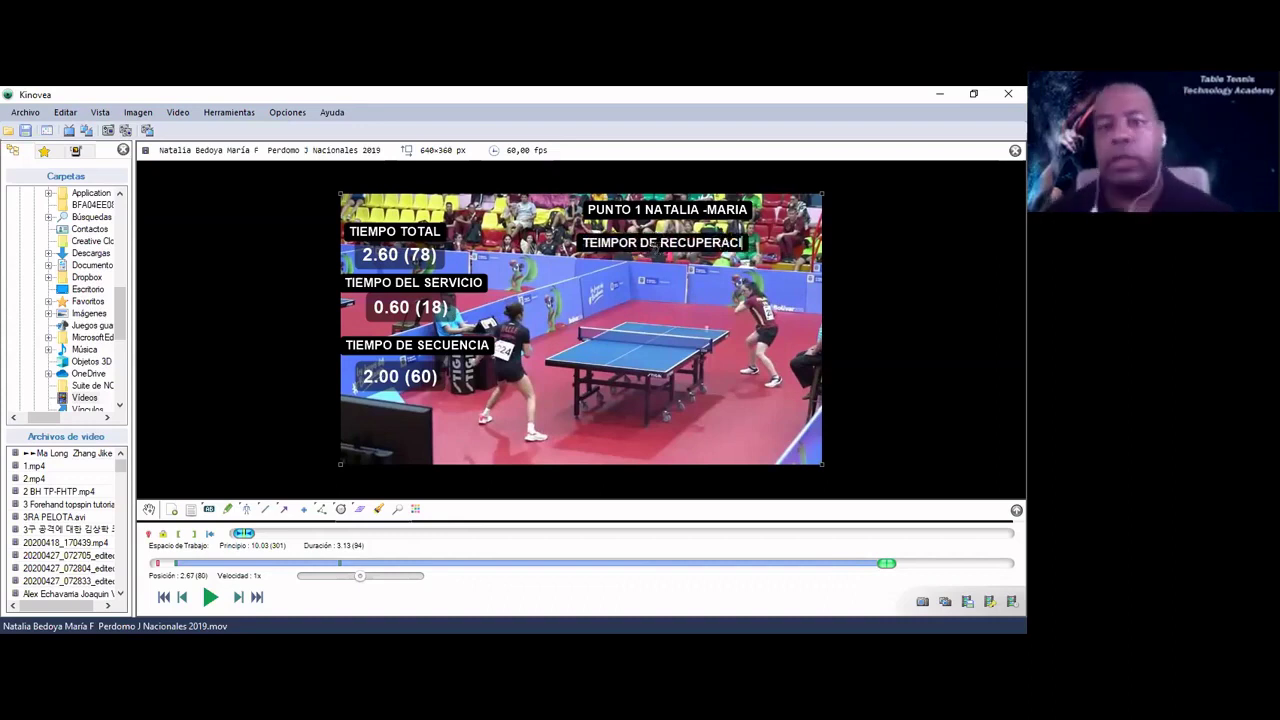
pyautogui.write('ÓN')
pyautogui.click(728, 284)
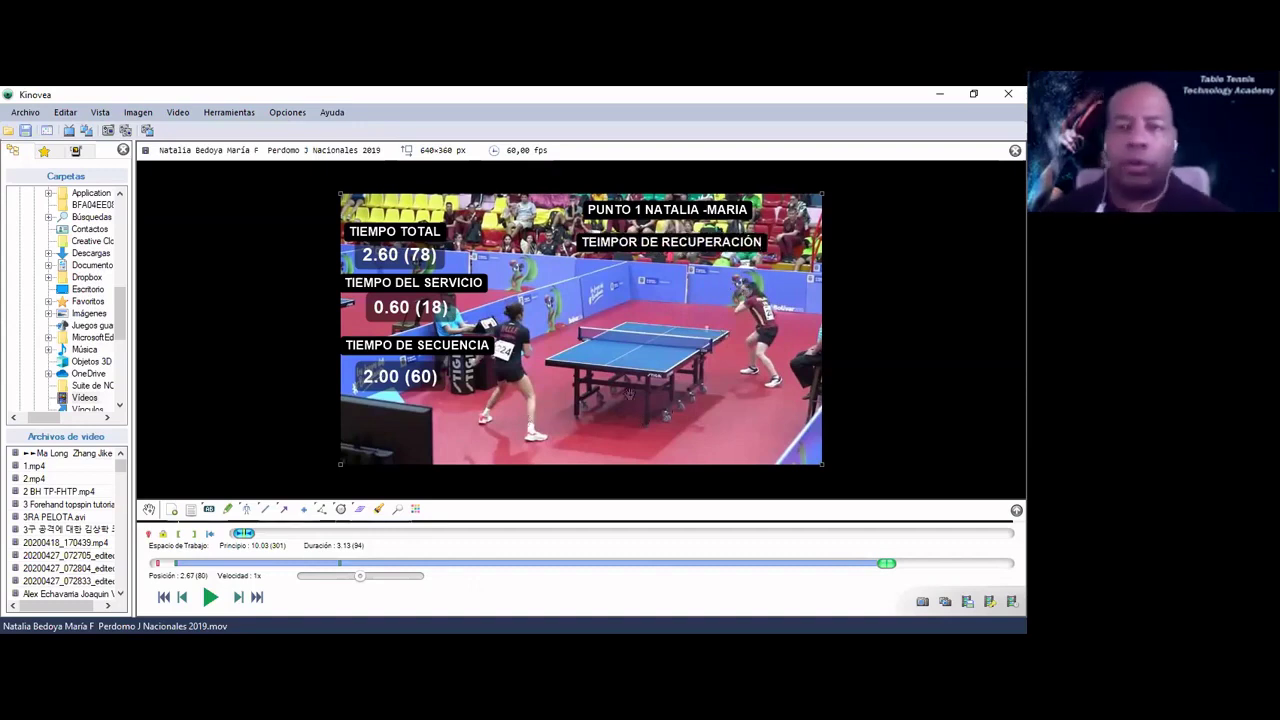
# Step: Set the visibility of the TEIMPOR DE RECUPERACIÓN label so it shows on every frame of the video
pyautogui.rightClick(674, 243)
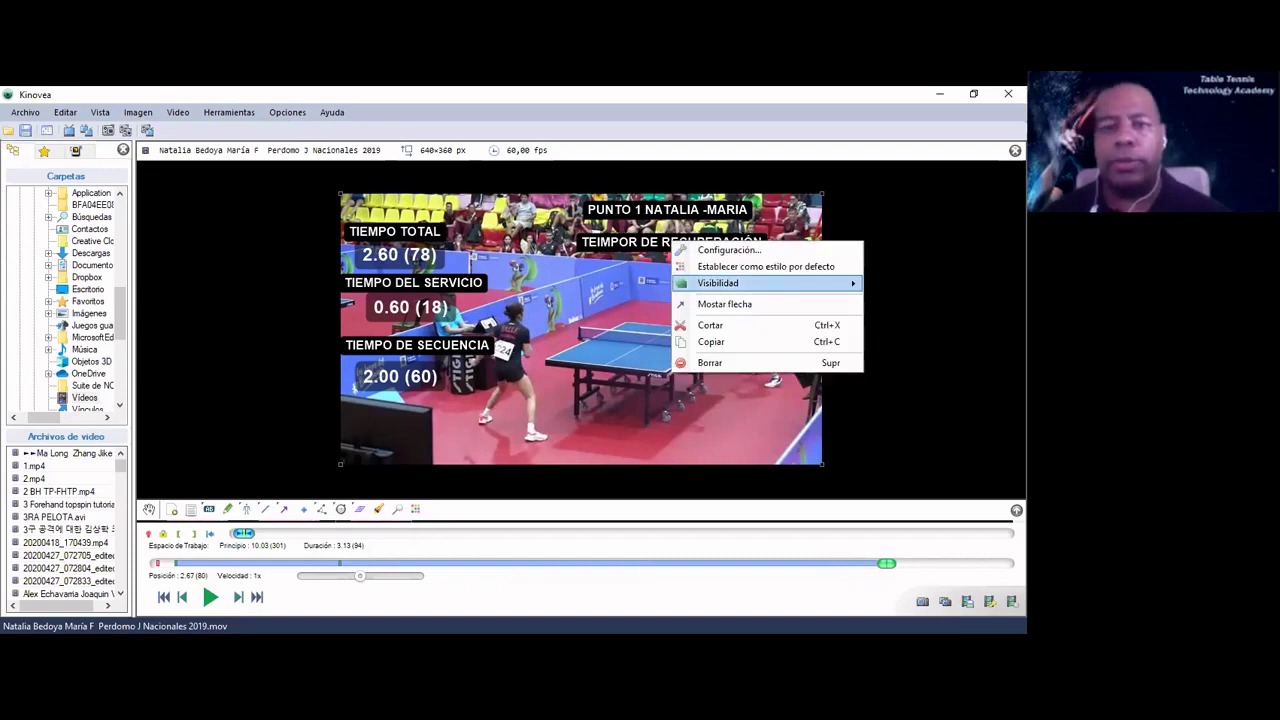
pyautogui.moveTo(767, 283)
pyautogui.click(922, 283)
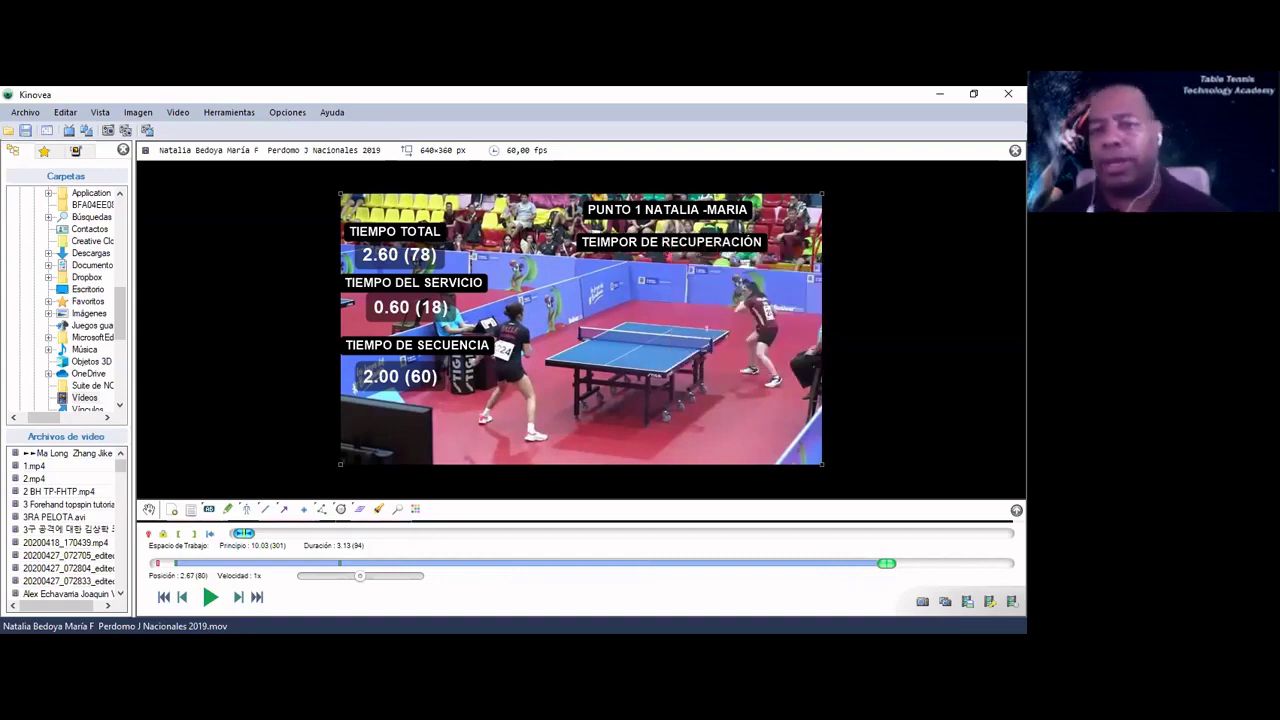
pyautogui.rightClick(666, 245)
pyautogui.moveTo(750, 287)
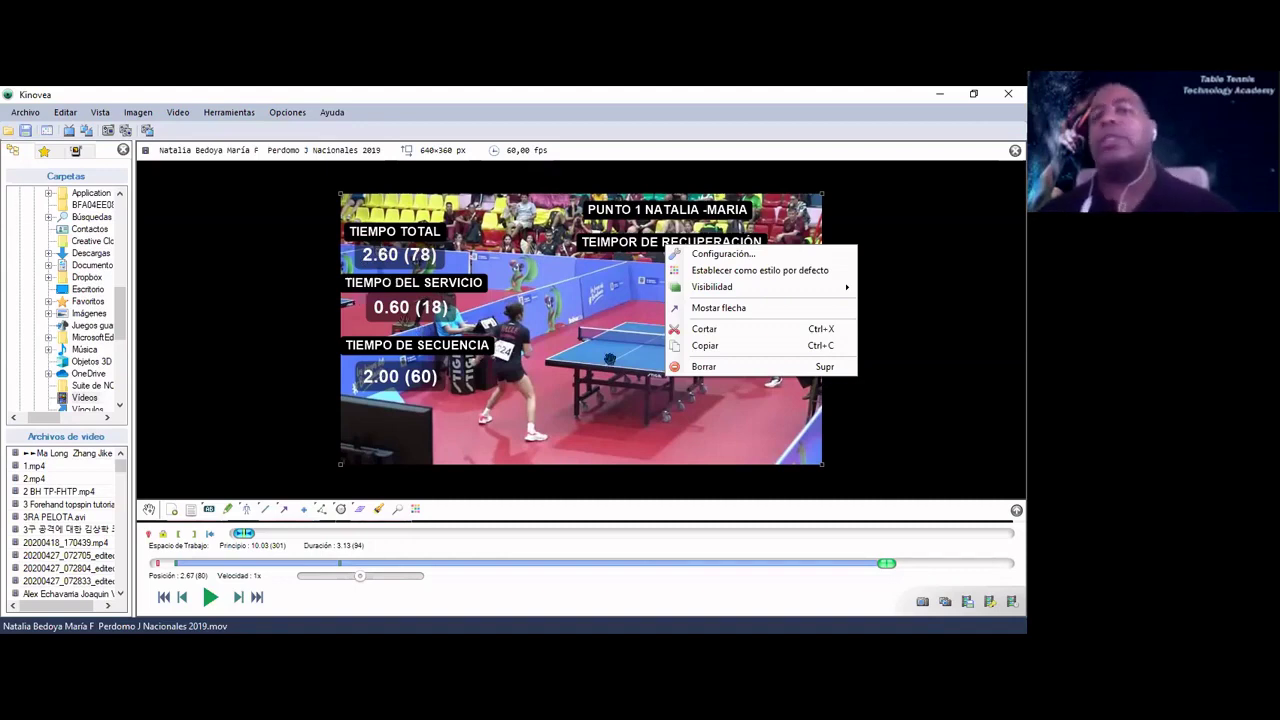
pyautogui.click(423, 285)
pyautogui.rightClick(416, 284)
pyautogui.click(608, 478)
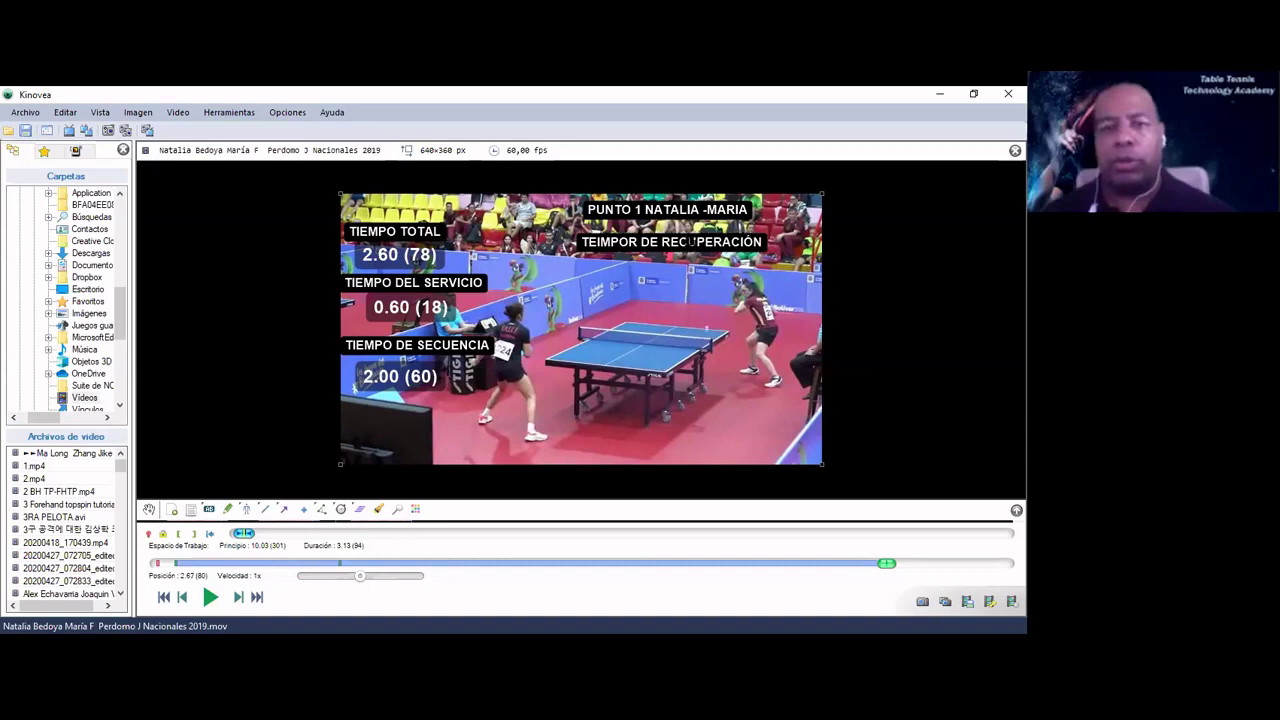
# Step: Move the TEIMPOR DE RECUPERACIÓN label slightly up and to the right, closer beneath the PUNTO 1 title label
pyautogui.moveTo(690, 242); pyautogui.dragTo(705, 236)
pyautogui.rightClick(704, 236)
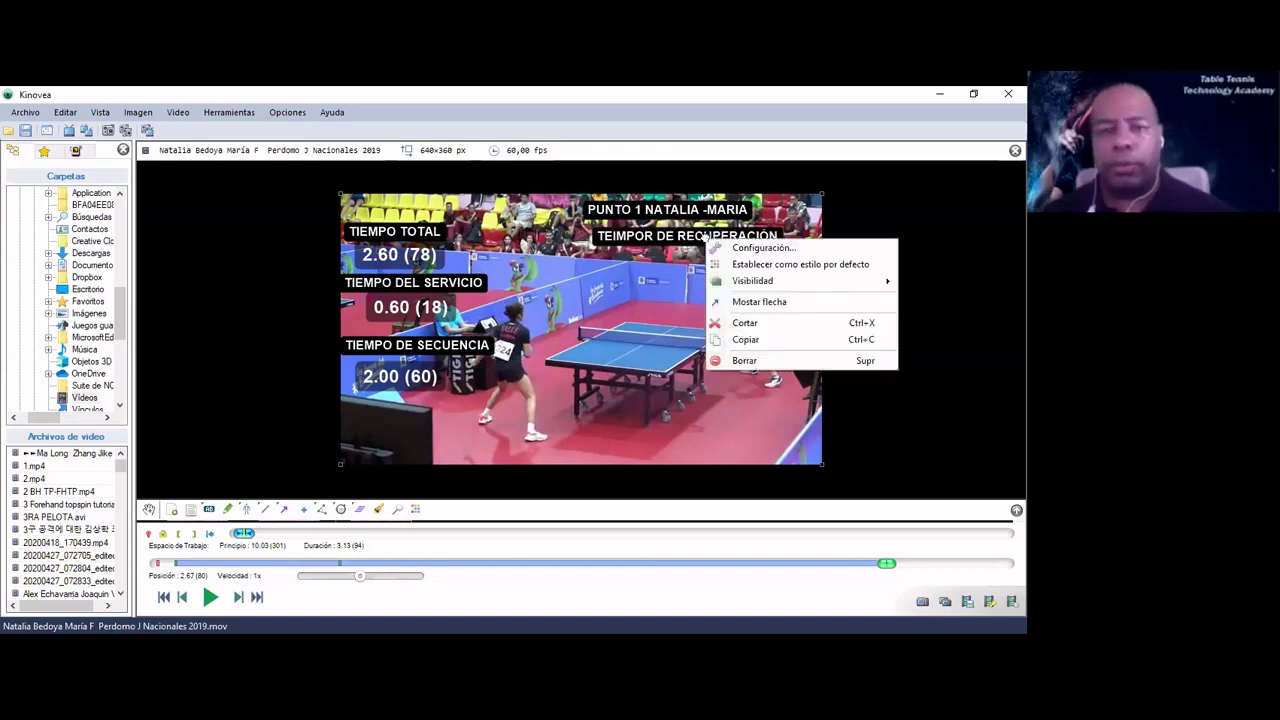
pyautogui.rightClick(632, 242)
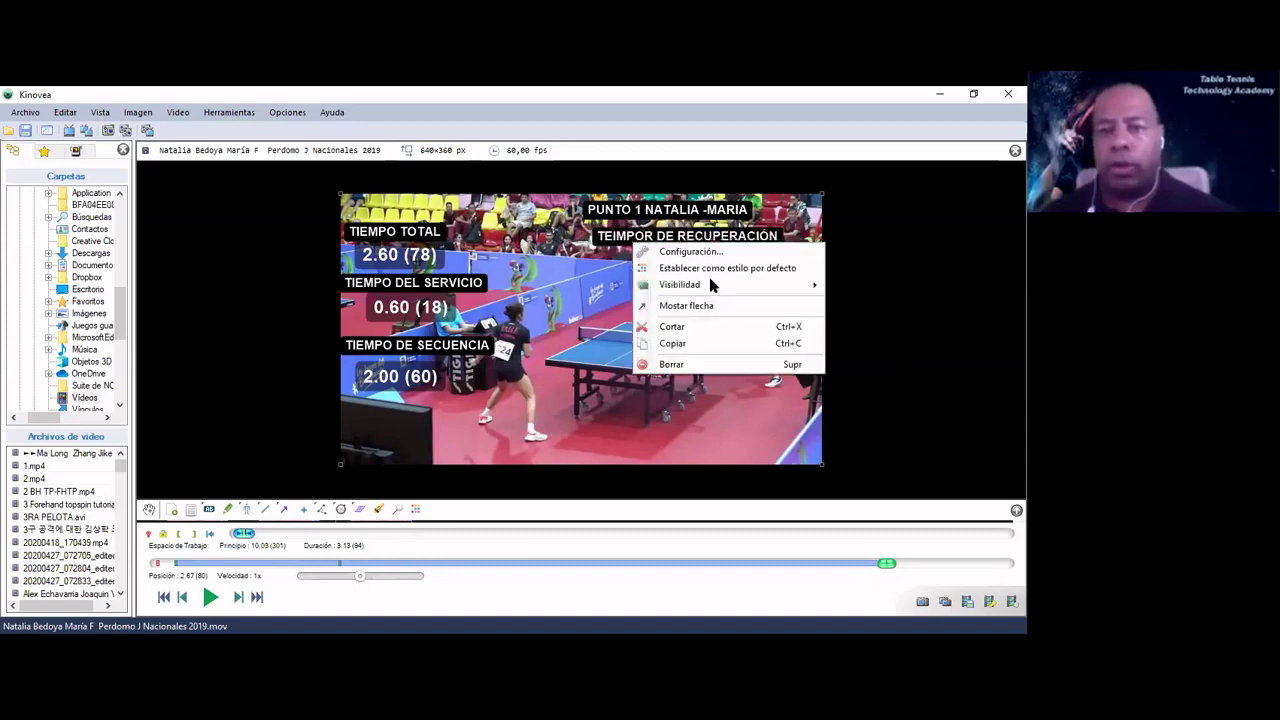
pyautogui.click(313, 508)
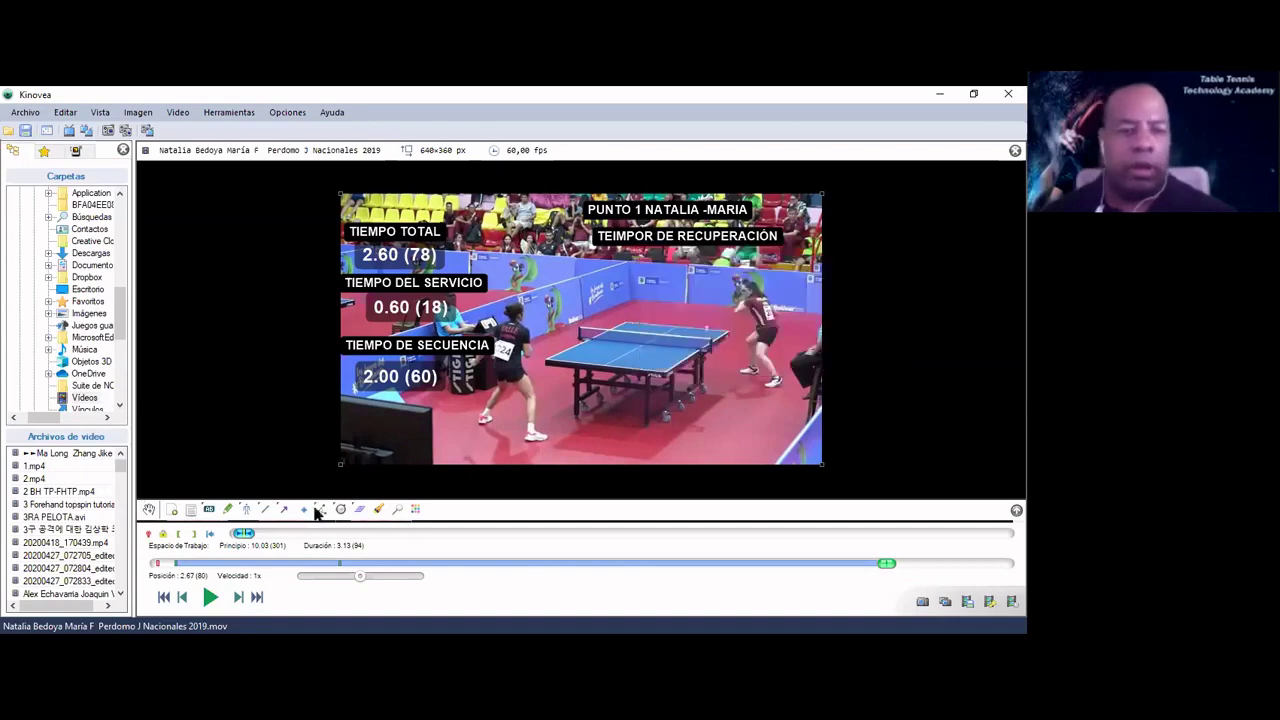
# Step: Add a stopwatch just below the TEIMPOR DE RECUPERACIÓN label and start it at position 2.67 (80)
pyautogui.click(341, 511)
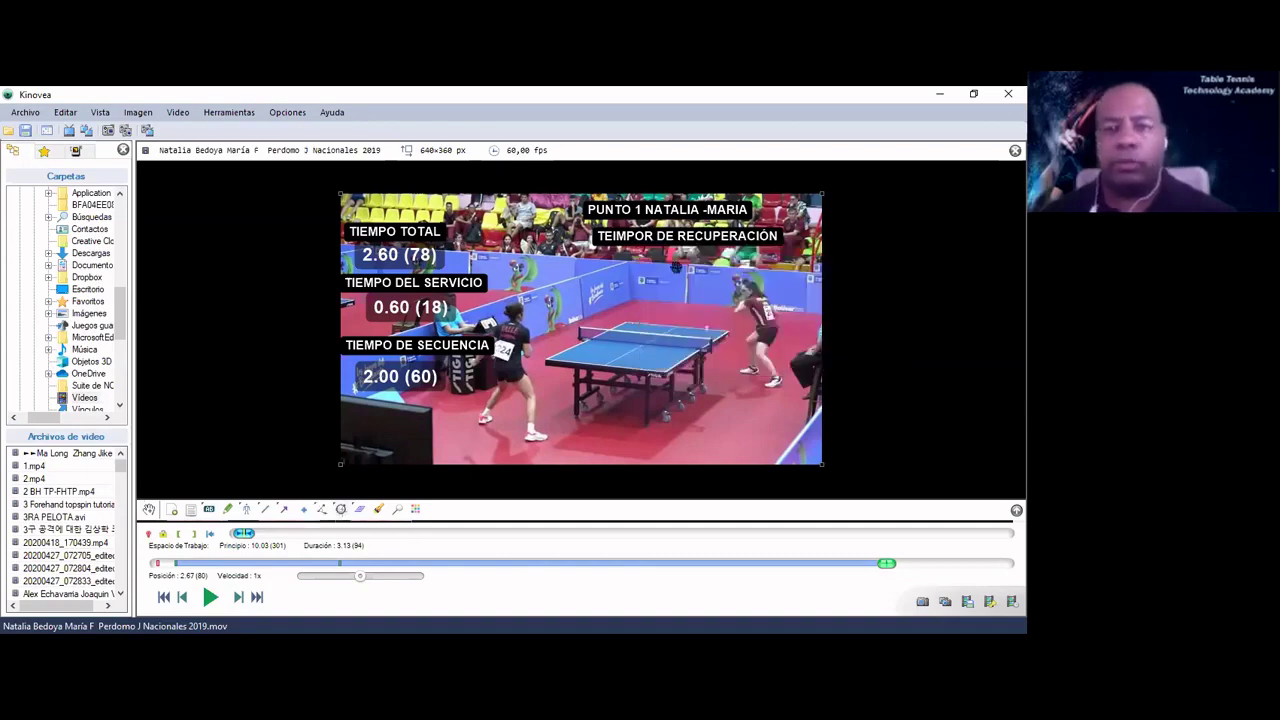
pyautogui.click(674, 275)
pyautogui.rightClick(674, 275)
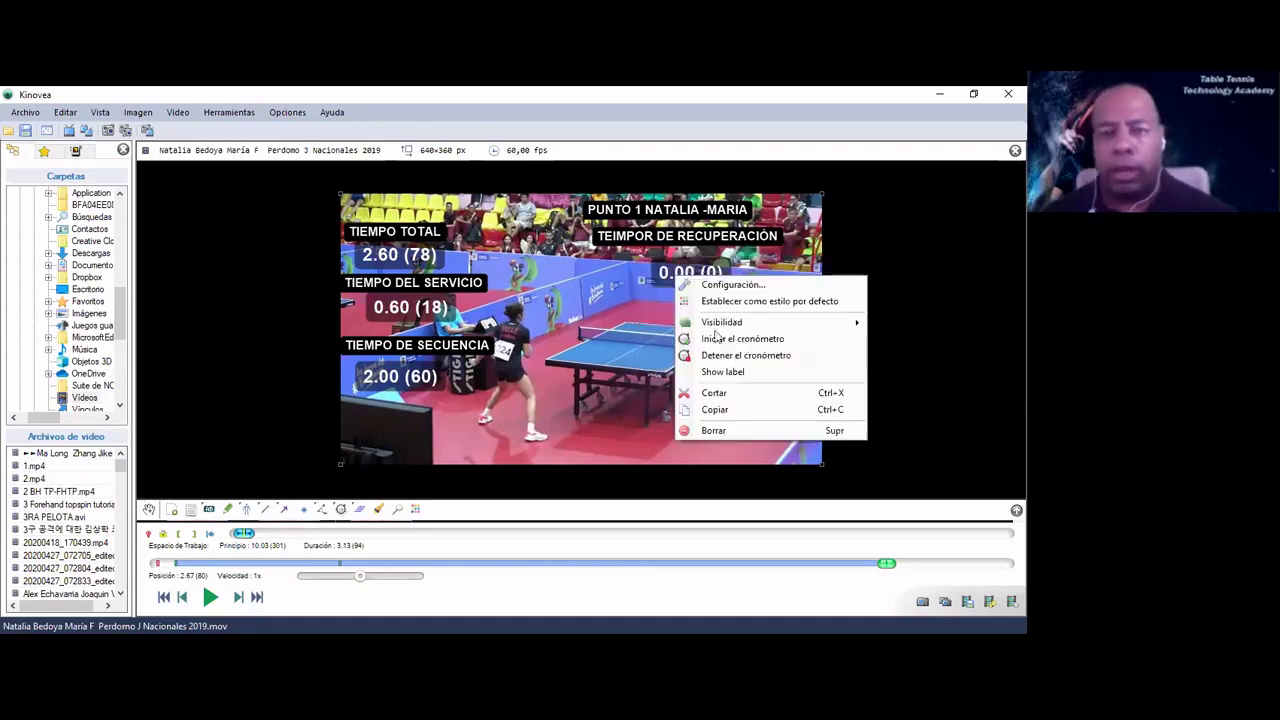
pyautogui.click(712, 338)
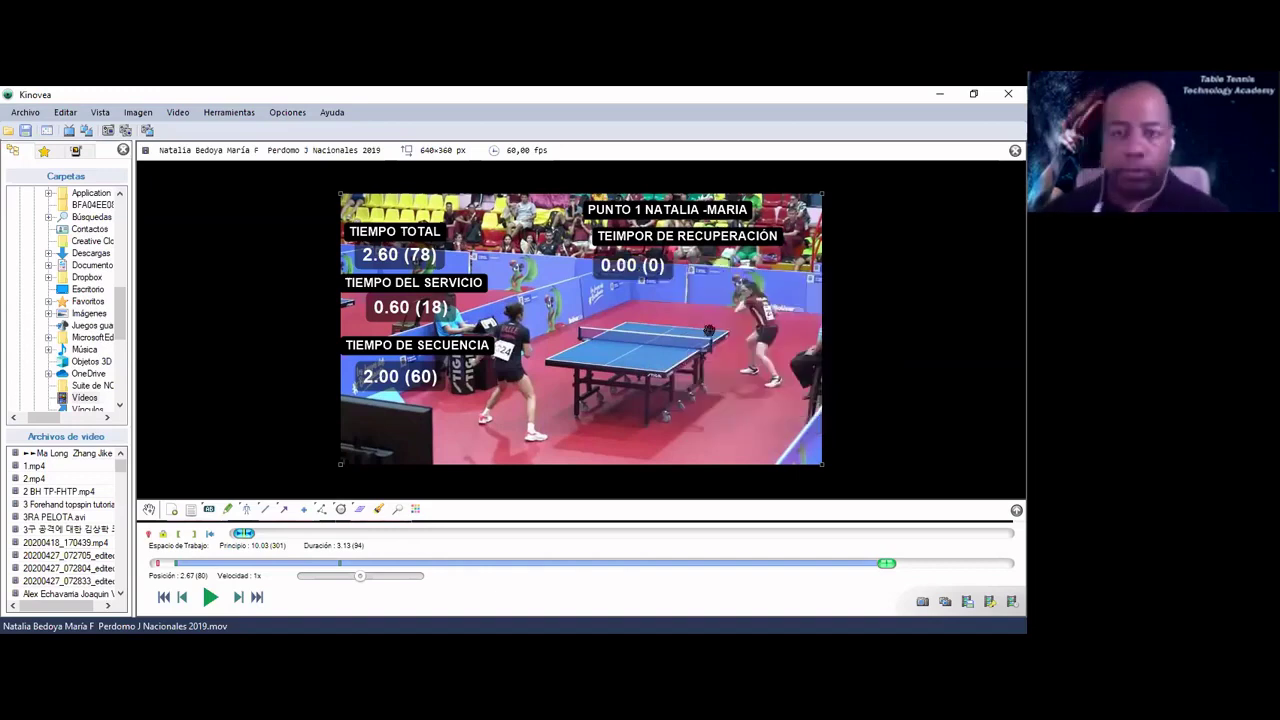
# Step: Advance the video frame by frame past the rally's end to check that the recovery stopwatch counts
pyautogui.press('Right')
pyautogui.press('Right')
pyautogui.press('Right')
pyautogui.press('Right')
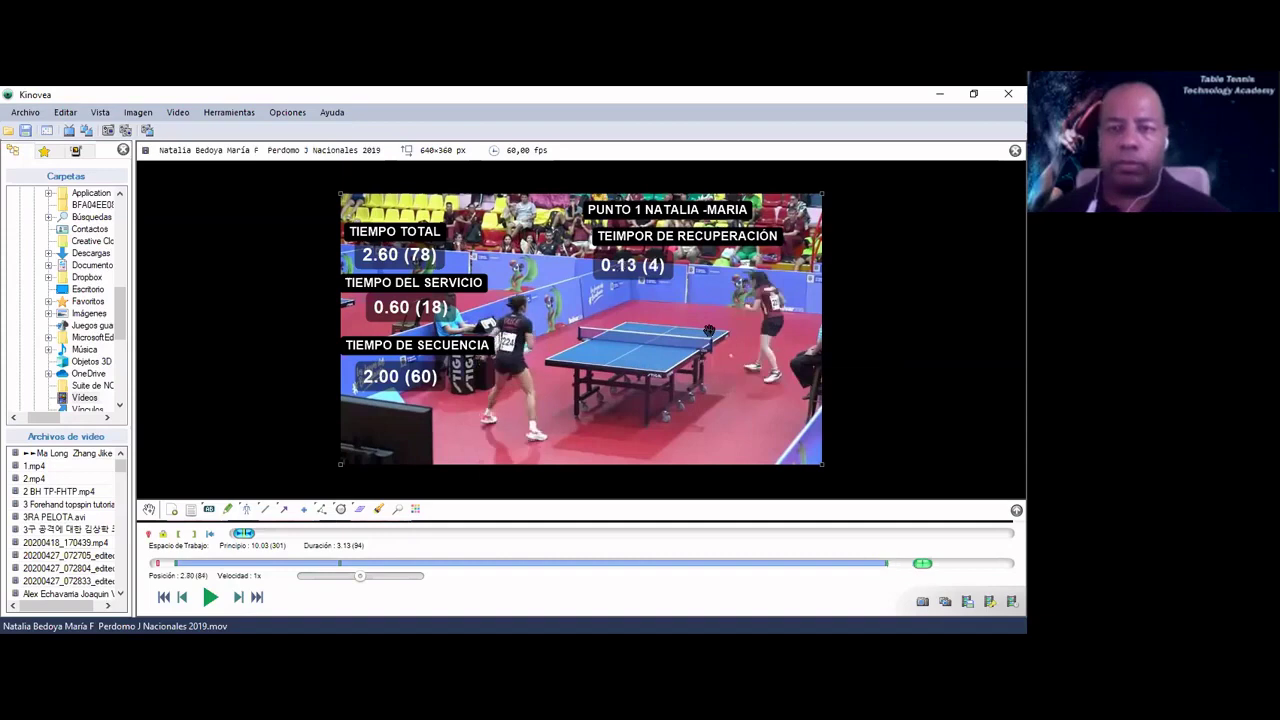
pyautogui.press('Right')
pyautogui.press('Right')
pyautogui.press('Right')
pyautogui.press('Right')
pyautogui.press('Right')
pyautogui.press('Right')
pyautogui.press('Right')
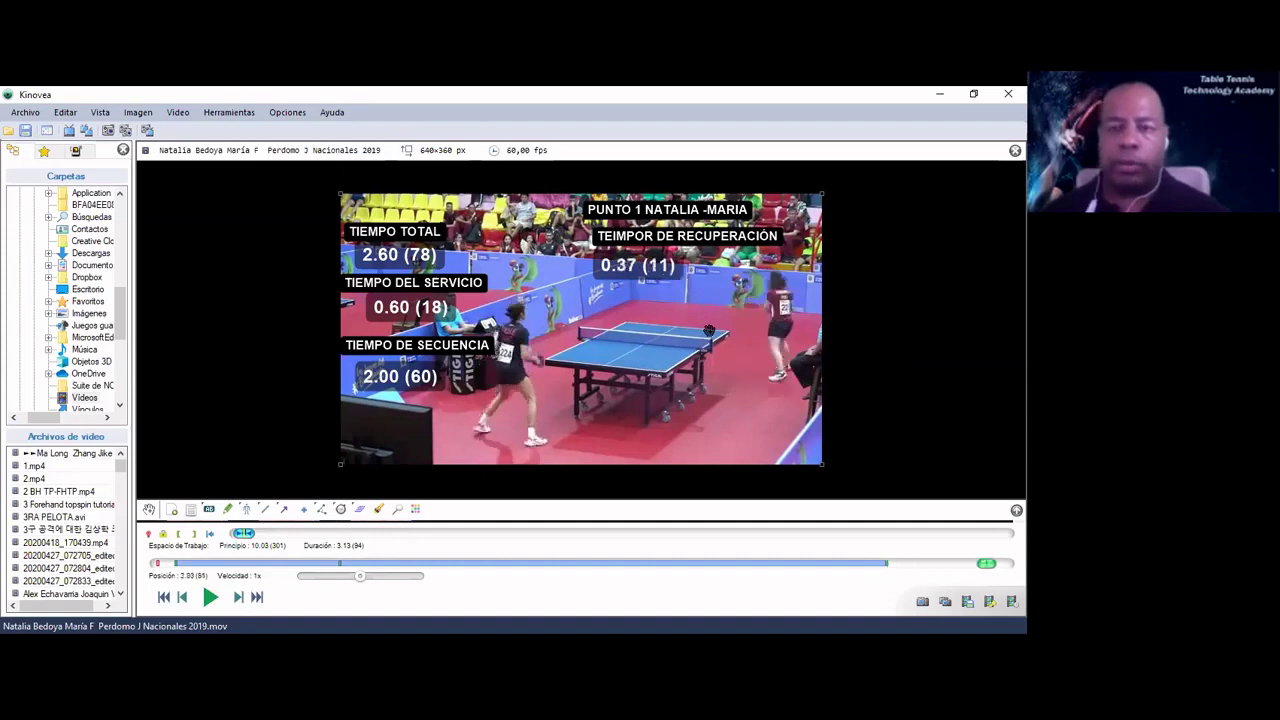
# Step: Return to the first frame and run through the whole point to its end, watching all four stopwatches
pyautogui.press('Home')
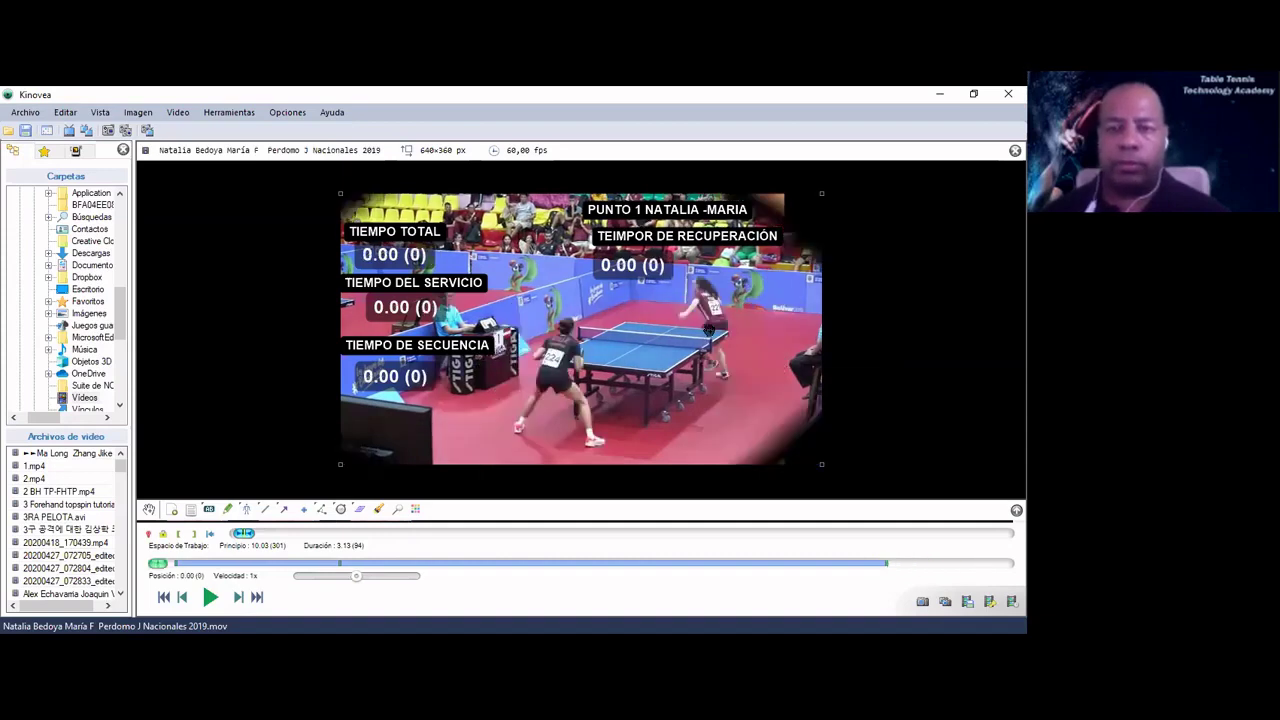
pyautogui.press('Right')
pyautogui.press('Right')
pyautogui.press('Right')
pyautogui.press('Right')
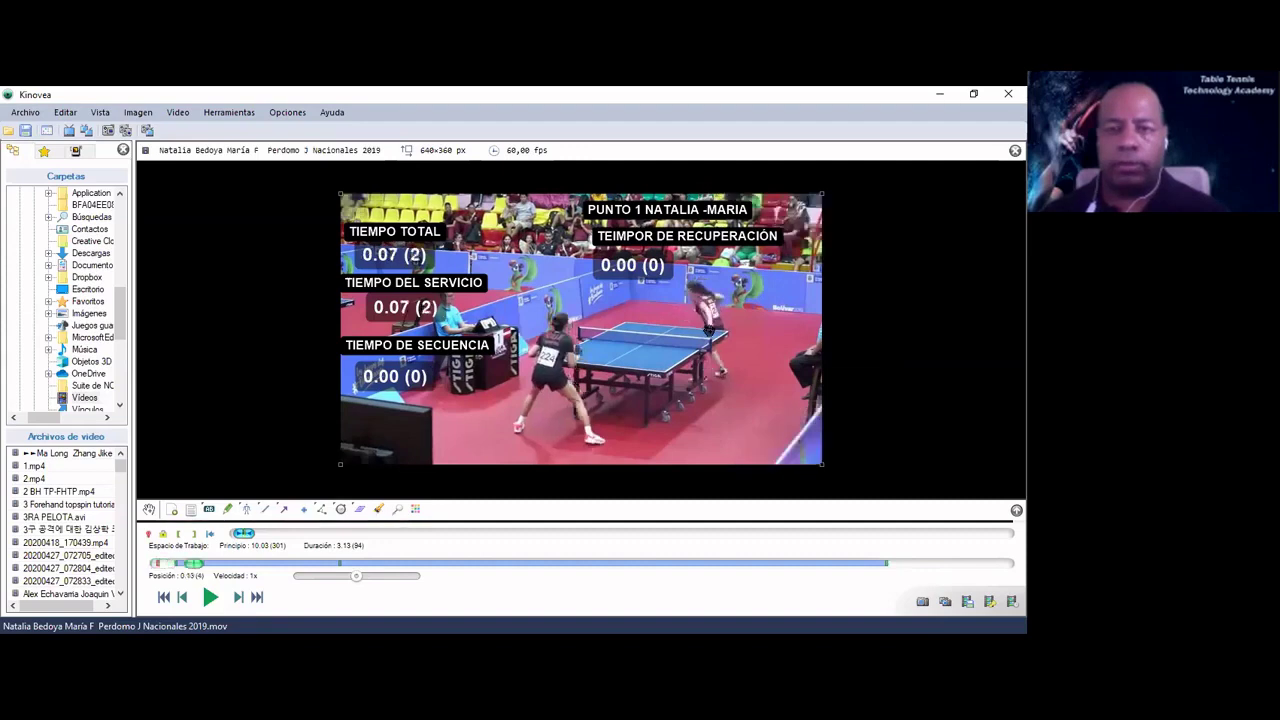
pyautogui.press('Right')
pyautogui.press('Right')
pyautogui.press('Right')
pyautogui.press('Right')
pyautogui.press('Right')
pyautogui.press('Right')
pyautogui.press('Right')
pyautogui.press('Right')
pyautogui.press('Right')
pyautogui.press('Right')
pyautogui.press('Right')
pyautogui.press('Right')
pyautogui.press('Right')
pyautogui.press('Right')
pyautogui.press('Right')
pyautogui.press('Right')
pyautogui.press('Right')
pyautogui.press('Right')
pyautogui.press('Right')
pyautogui.press('Right')
pyautogui.press('Right')
pyautogui.press('Right')
pyautogui.press('Right')
pyautogui.press('Right')
pyautogui.press('Right')
pyautogui.press('Right')
pyautogui.press('Right')
pyautogui.press('Right')
pyautogui.press('Right')
pyautogui.press('Right')
pyautogui.press('Right')
pyautogui.press('Right')
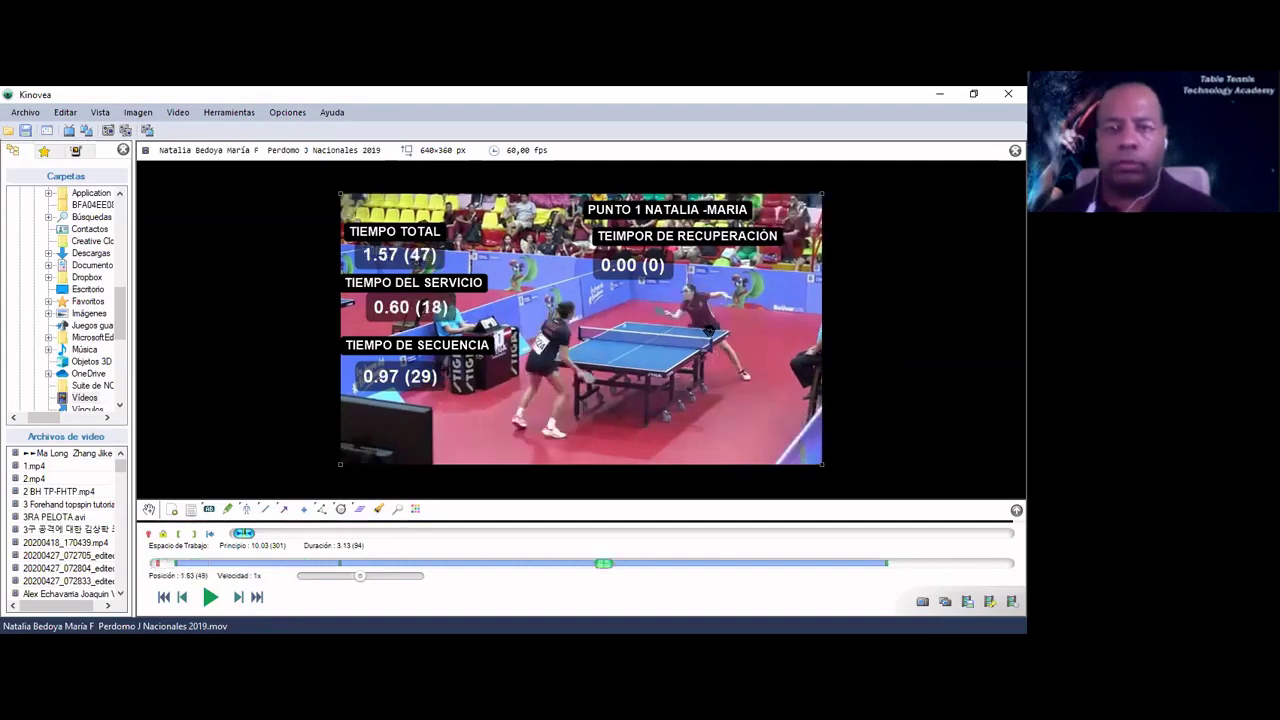
pyautogui.scroll(-20, 709, 330)
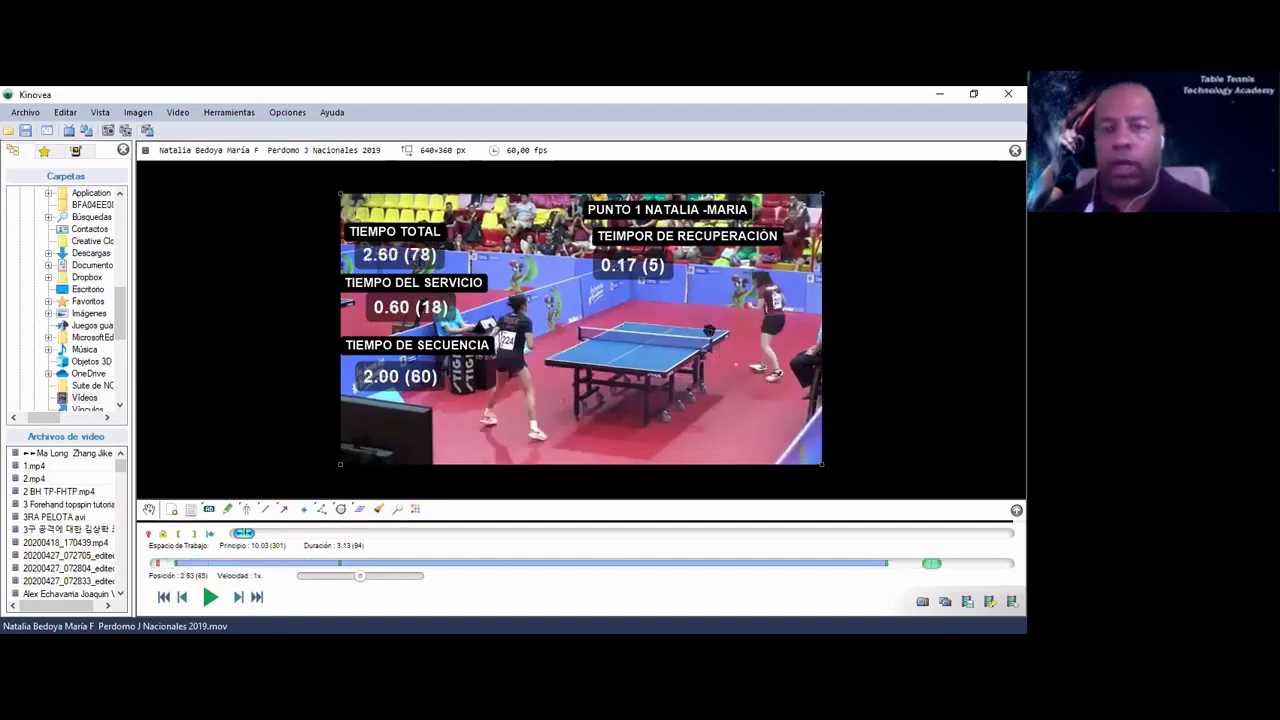
pyautogui.scroll(-6, 709, 330)
pyautogui.press('Right')
pyautogui.press('Right')
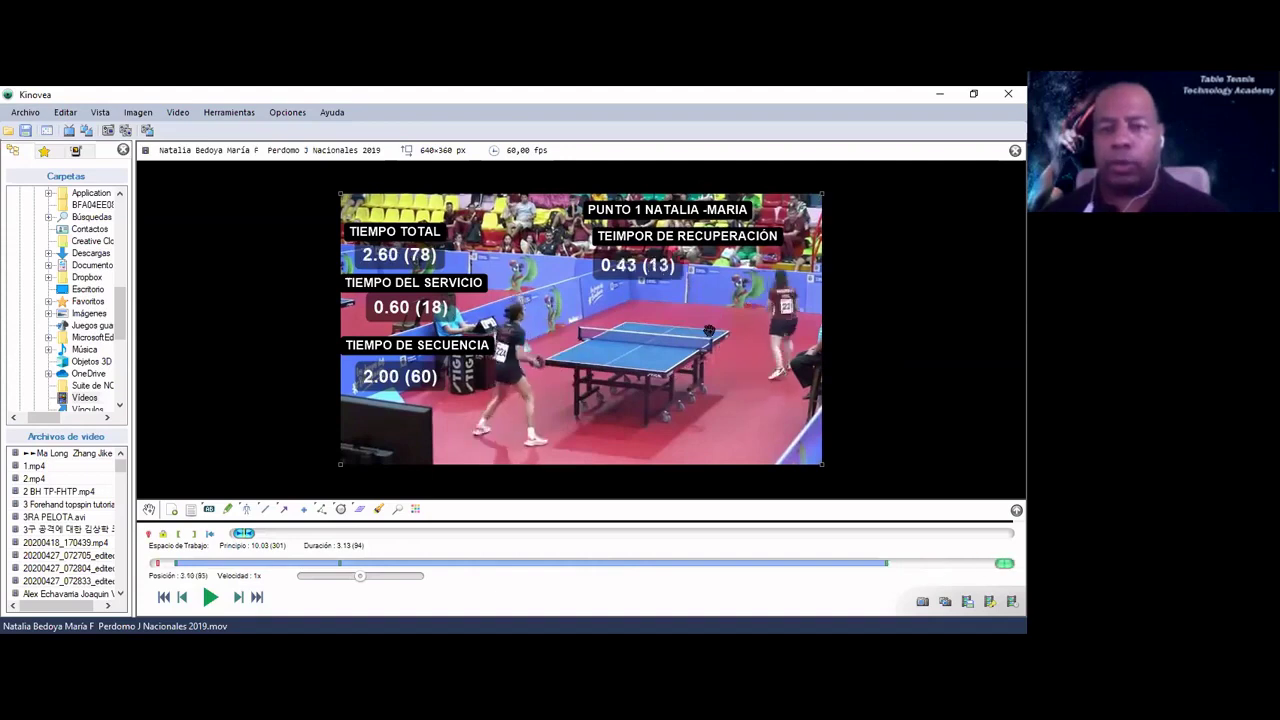
# Step: Rewind to the start again and go through the service and rally up to position 2.60 (78), examining each stopwatch
pyautogui.press('Home')
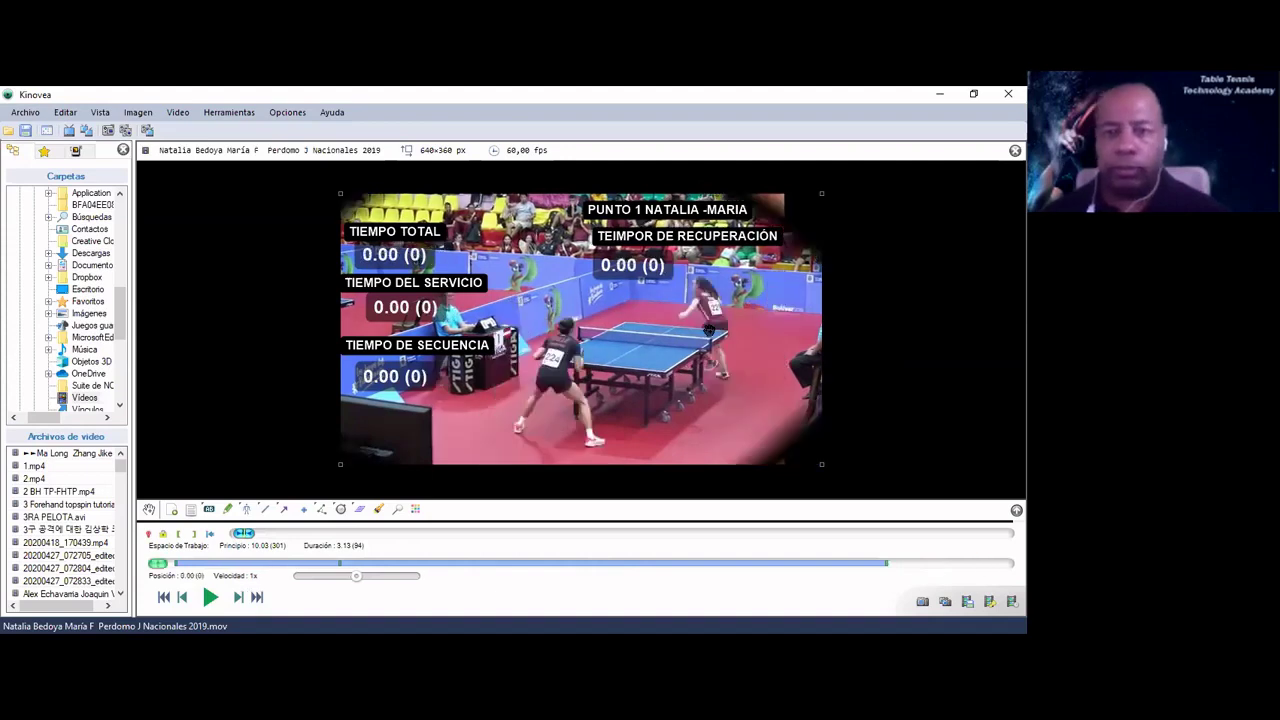
pyautogui.press('Right')
pyautogui.press('space')
pyautogui.press('space')
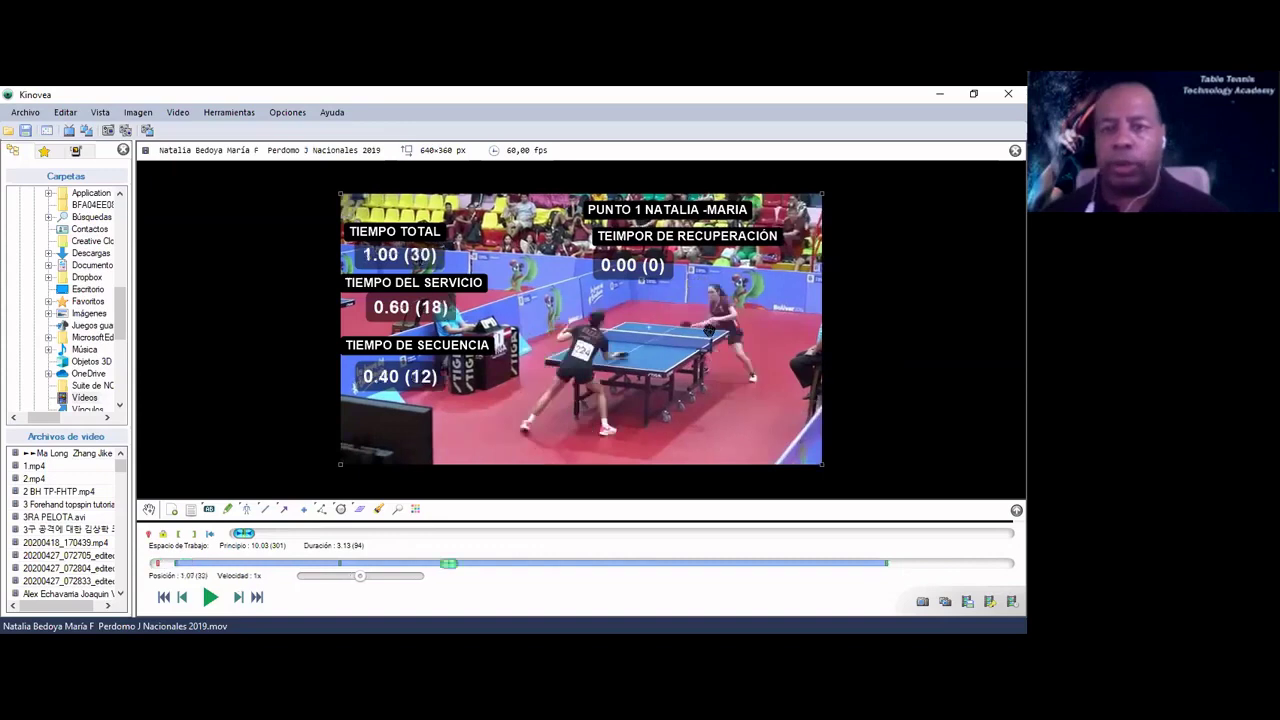
pyautogui.press('Right')
pyautogui.press('Right')
pyautogui.press('Right')
pyautogui.press('Right')
pyautogui.press('Right')
pyautogui.press('Right')
pyautogui.press('Right')
pyautogui.press('Right')
pyautogui.press('Right')
pyautogui.press('Right')
pyautogui.press('space')
pyautogui.press('space')
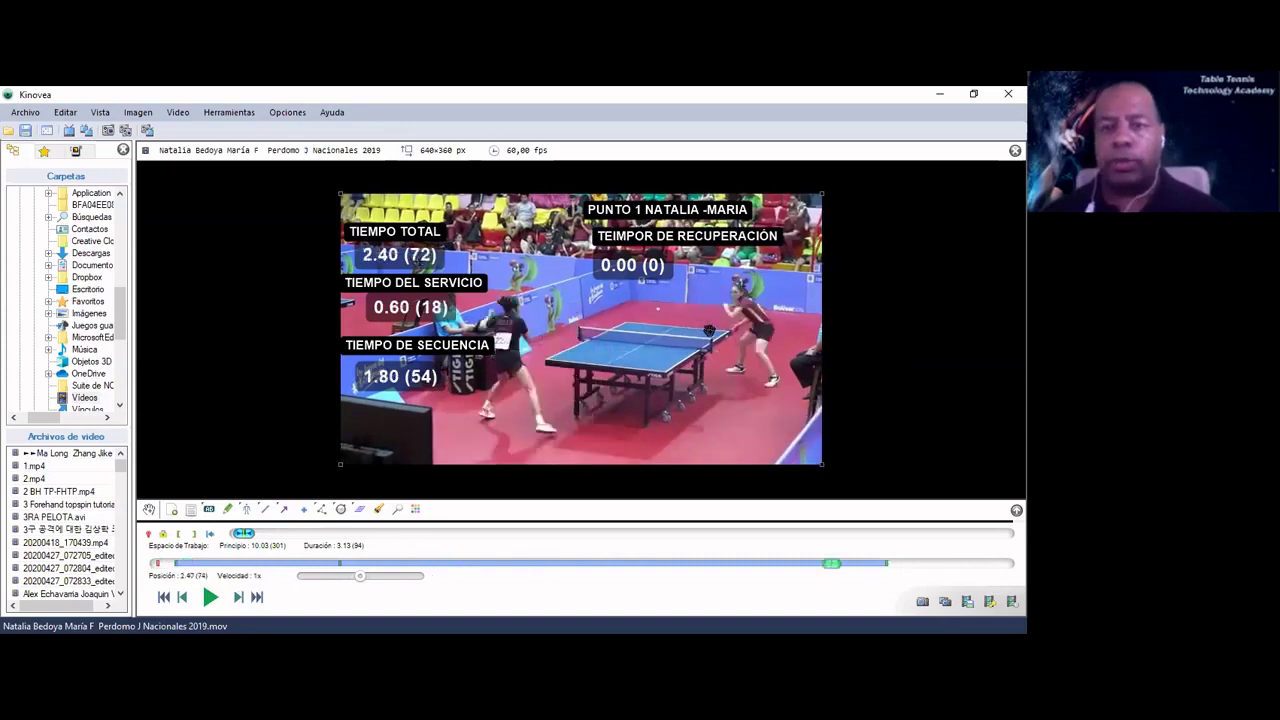
pyautogui.press('Right')
pyautogui.press('Right')
pyautogui.press('Right')
pyautogui.press('Right')
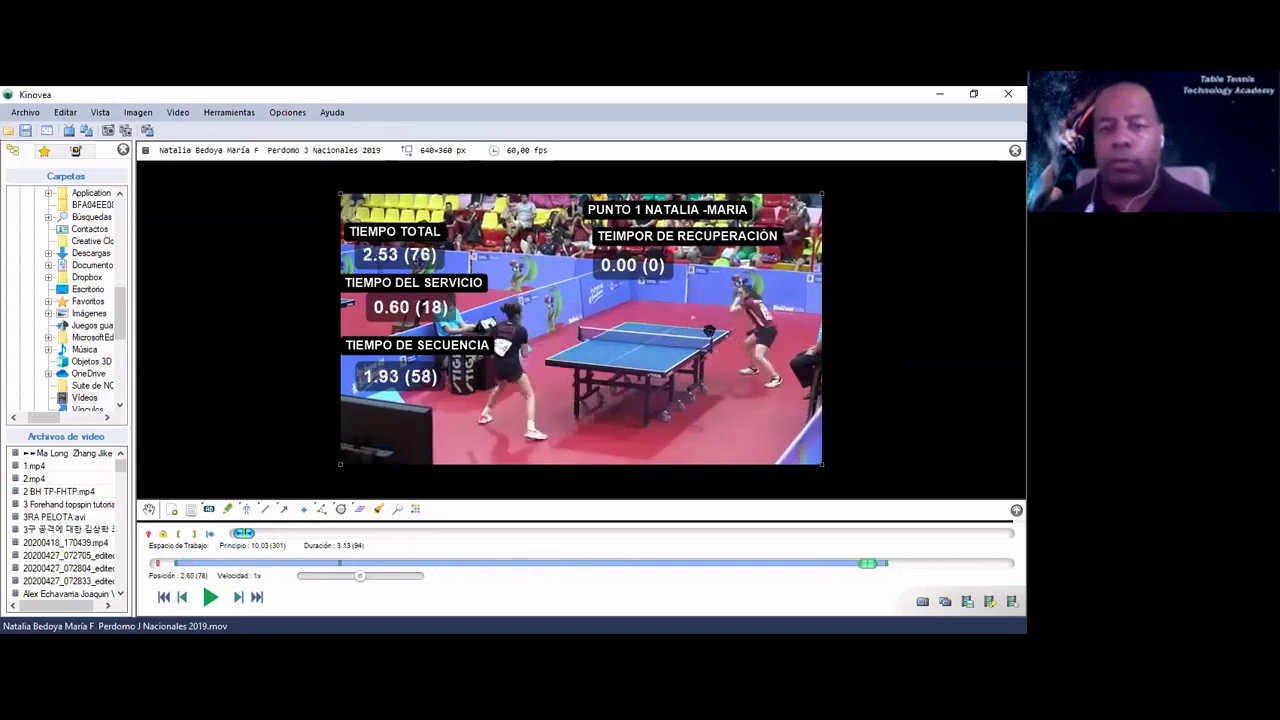
# Step: Advance frame by frame past the end of the rally up to the workspace's end, examining the recovery stopwatch
pyautogui.press('Right')
pyautogui.press('Right')
pyautogui.press('Right')
pyautogui.press('Right')
pyautogui.press('Right')
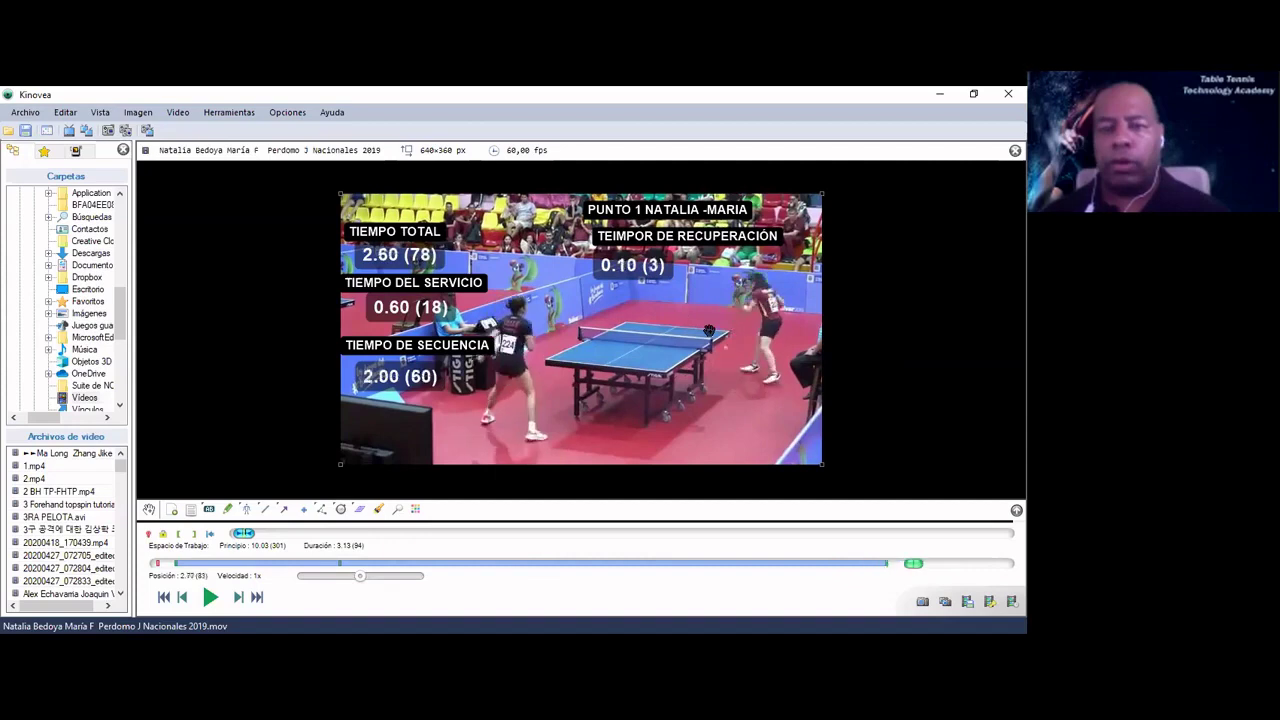
pyautogui.press('Right')
pyautogui.press('Right')
pyautogui.press('Right')
pyautogui.press('Right')
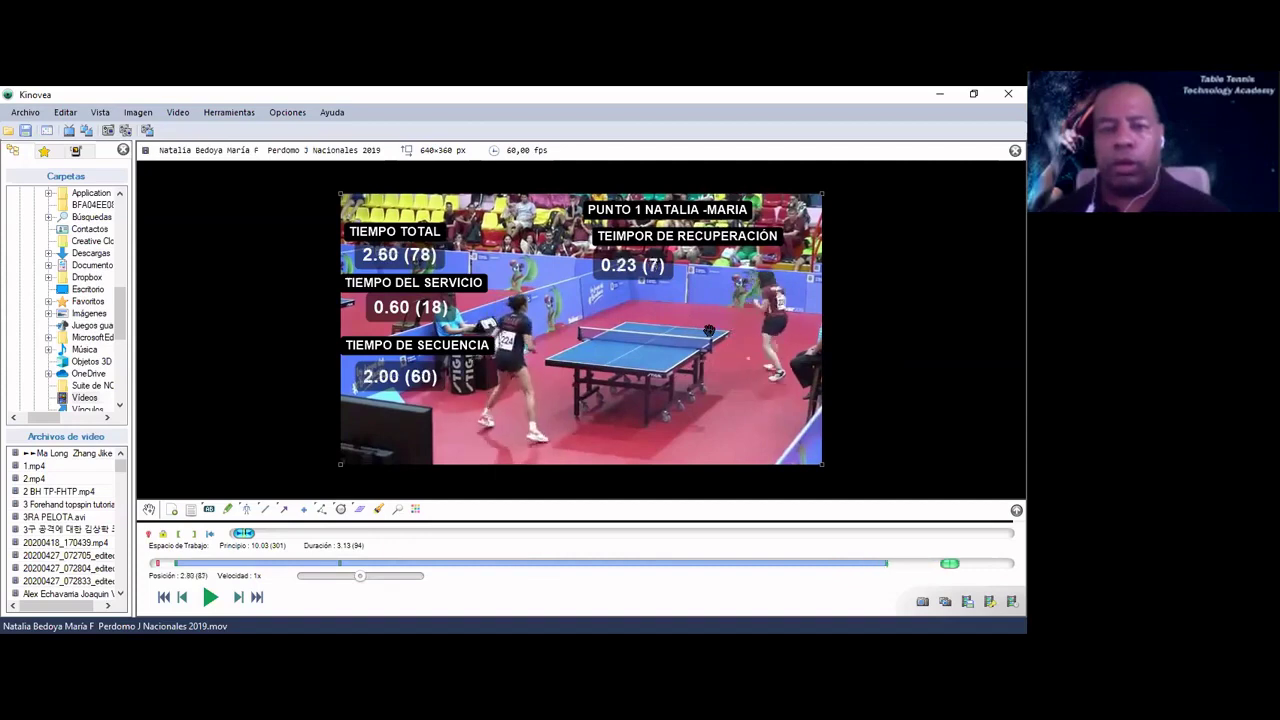
pyautogui.press('Right')
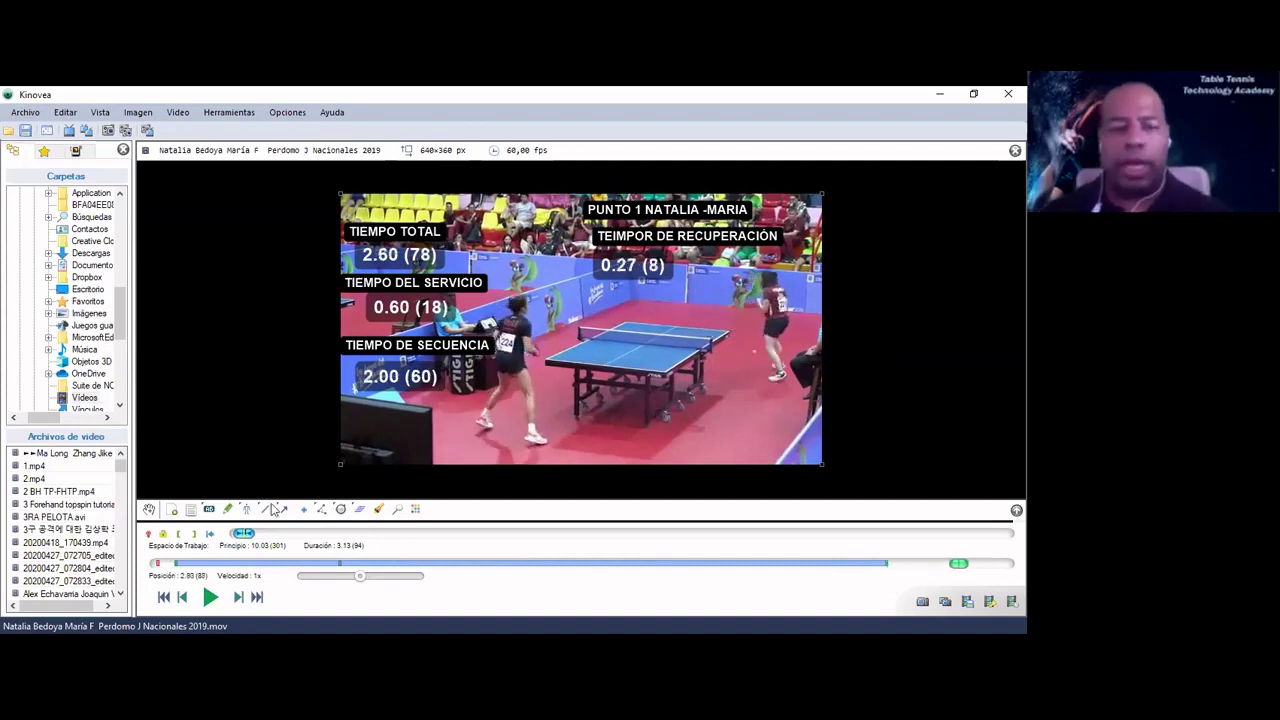
# Step: Widen the video's working zone to start at 9.57 (287) and last 13.20 (396)
pyautogui.click(250, 534)
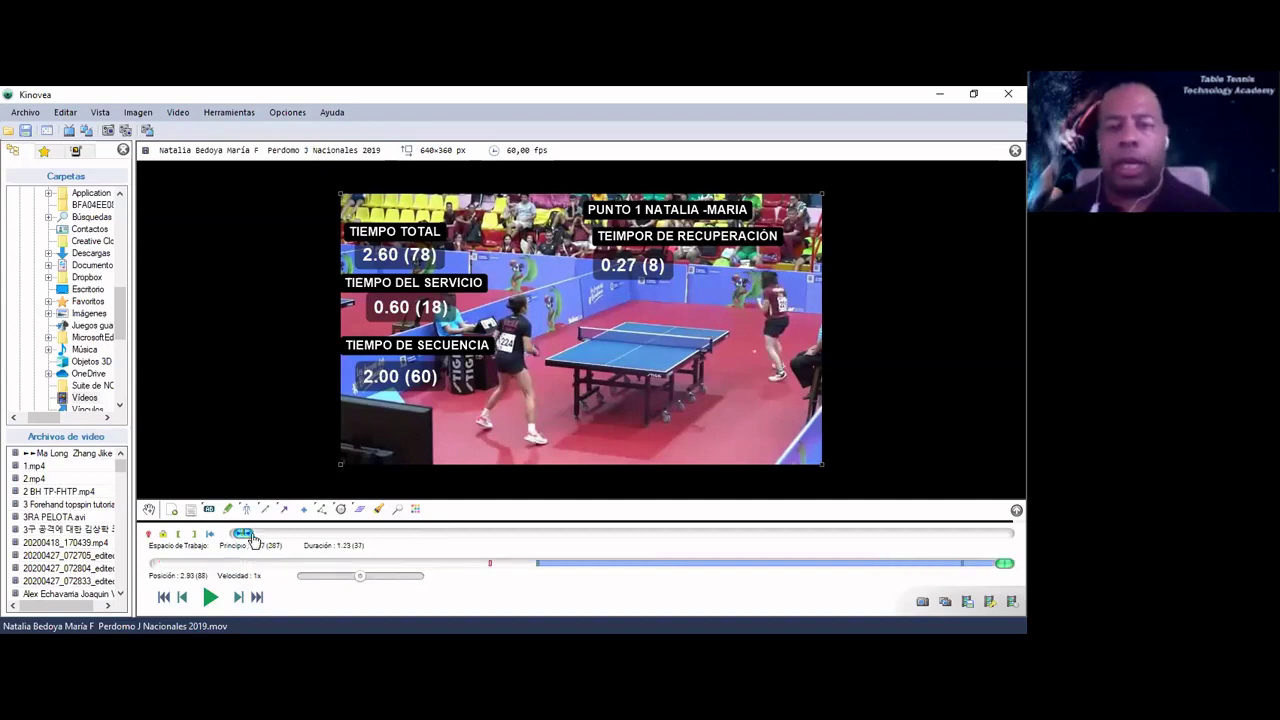
pyautogui.moveTo(265, 541)
pyautogui.mouseDown()
pyautogui.moveTo(277, 540)
pyautogui.moveTo(266, 538)
pyautogui.mouseUp()
pyautogui.click(279, 539)
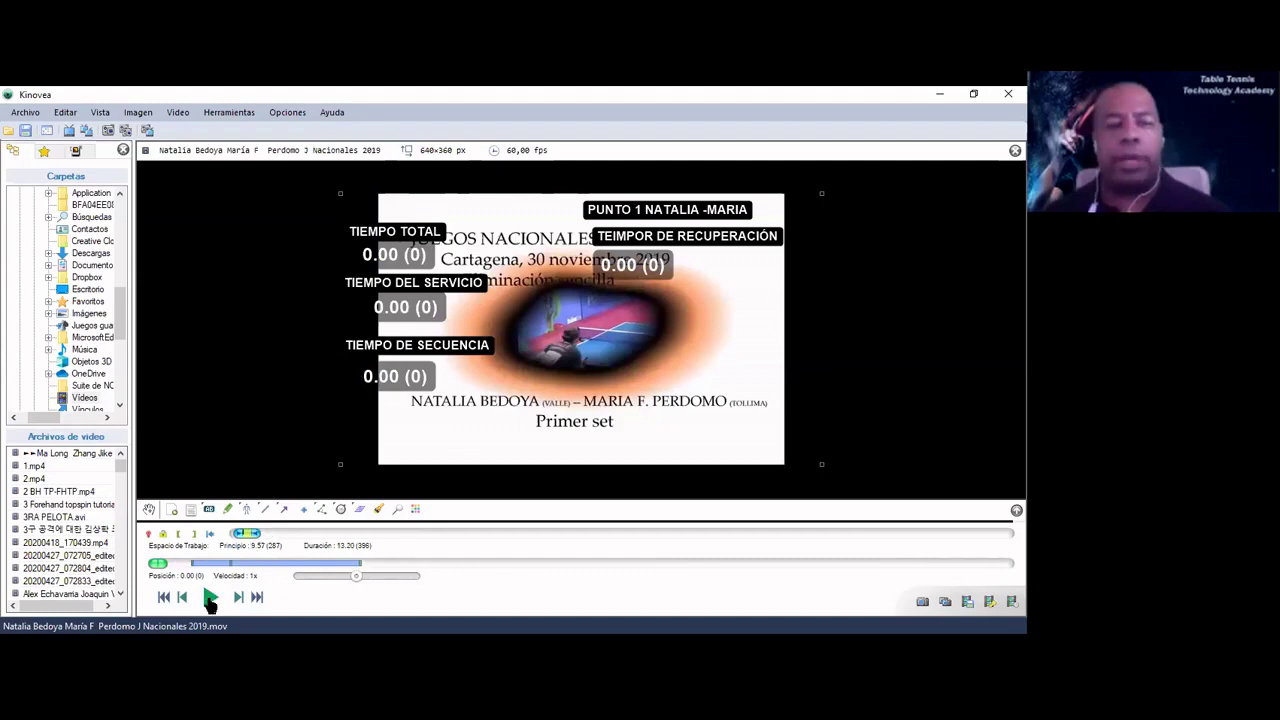
# Step: Play the point and the pause after it in short stretches, watching the recovery stopwatch for the start of the next service
pyautogui.click(210, 598)
pyautogui.click(210, 598)
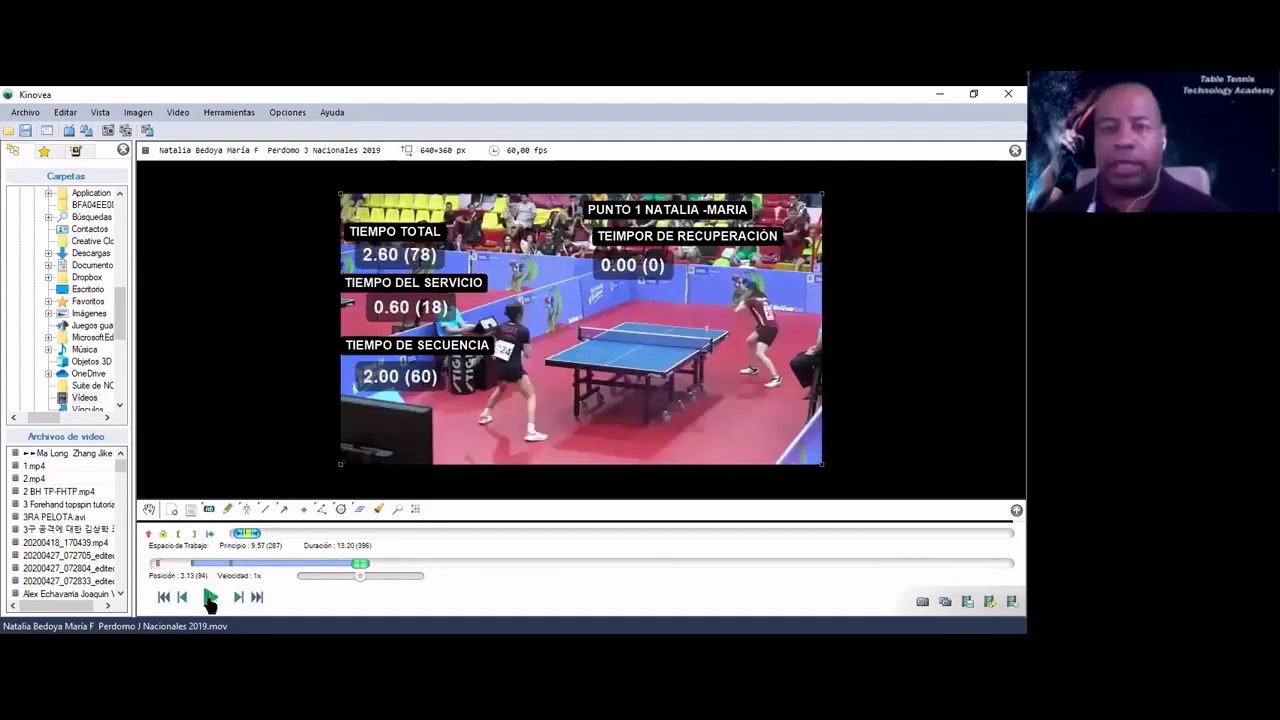
pyautogui.click(210, 598)
pyautogui.click(210, 598)
pyautogui.click(210, 598)
pyautogui.click(210, 598)
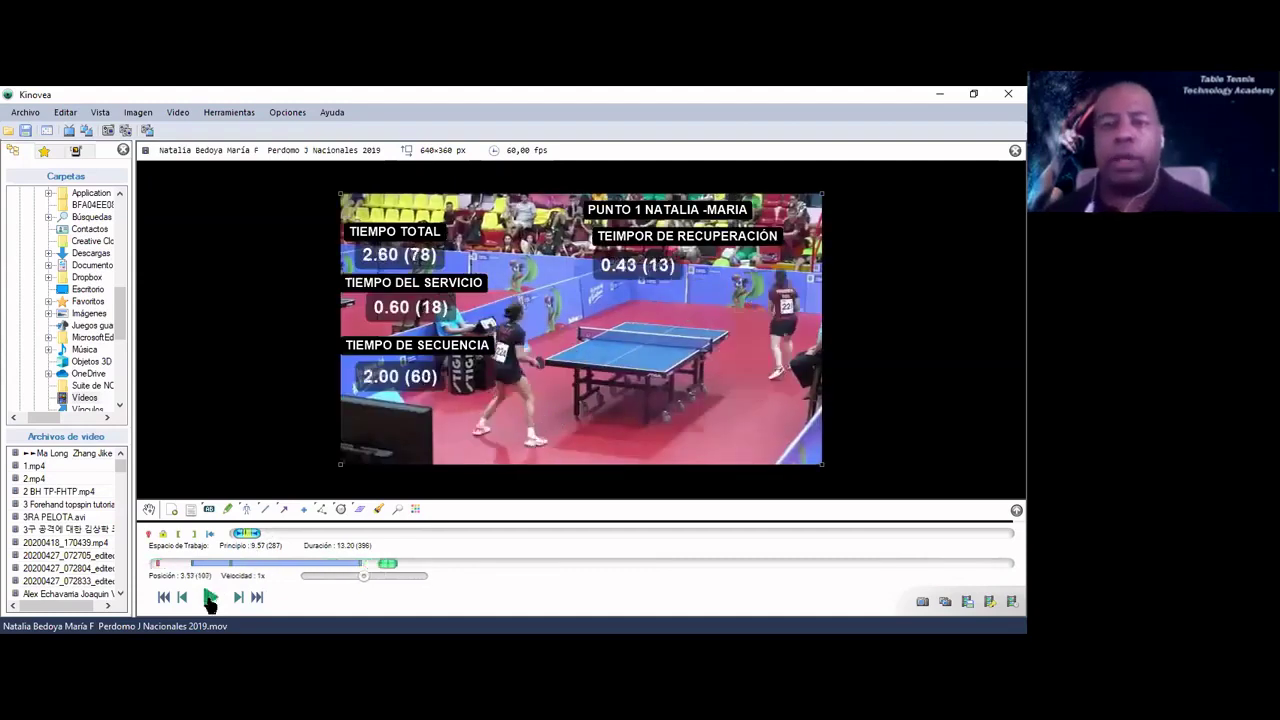
pyautogui.click(210, 598)
pyautogui.click(210, 598)
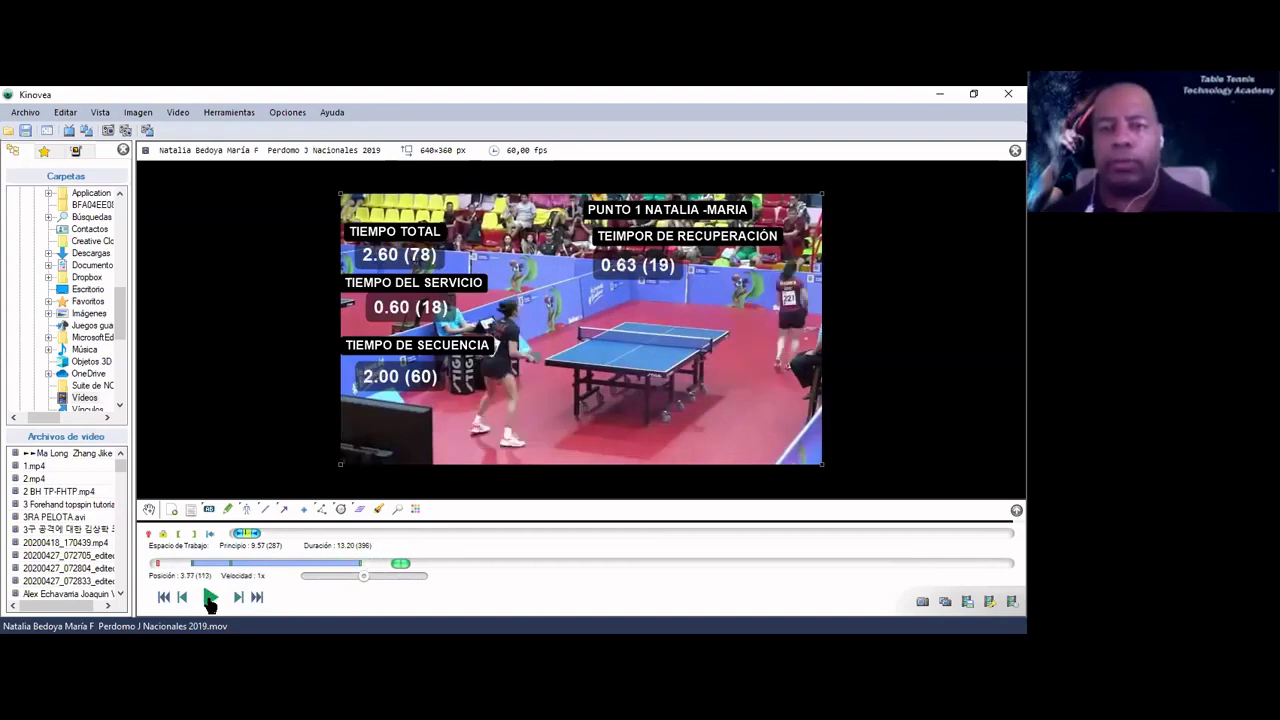
pyautogui.click(210, 598)
pyautogui.click(210, 598)
pyautogui.click(210, 598)
pyautogui.click(210, 598)
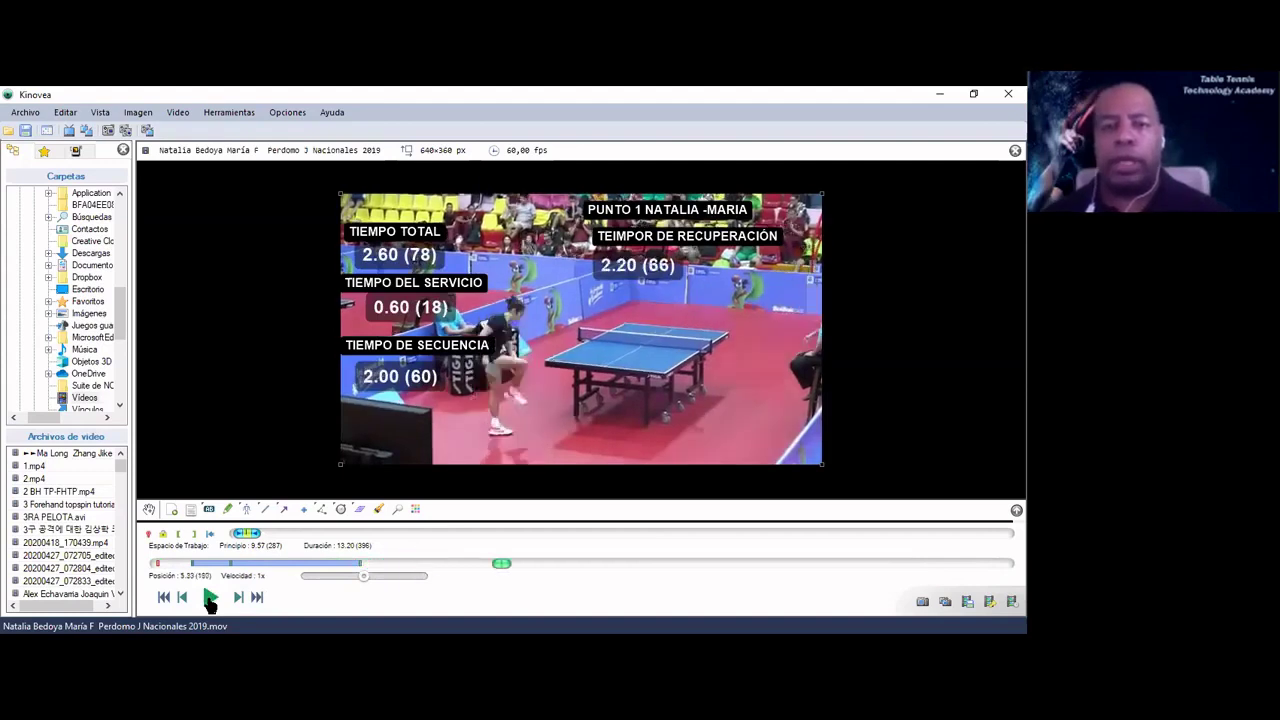
pyautogui.click(210, 598)
pyautogui.click(210, 598)
pyautogui.click(210, 598)
pyautogui.click(210, 598)
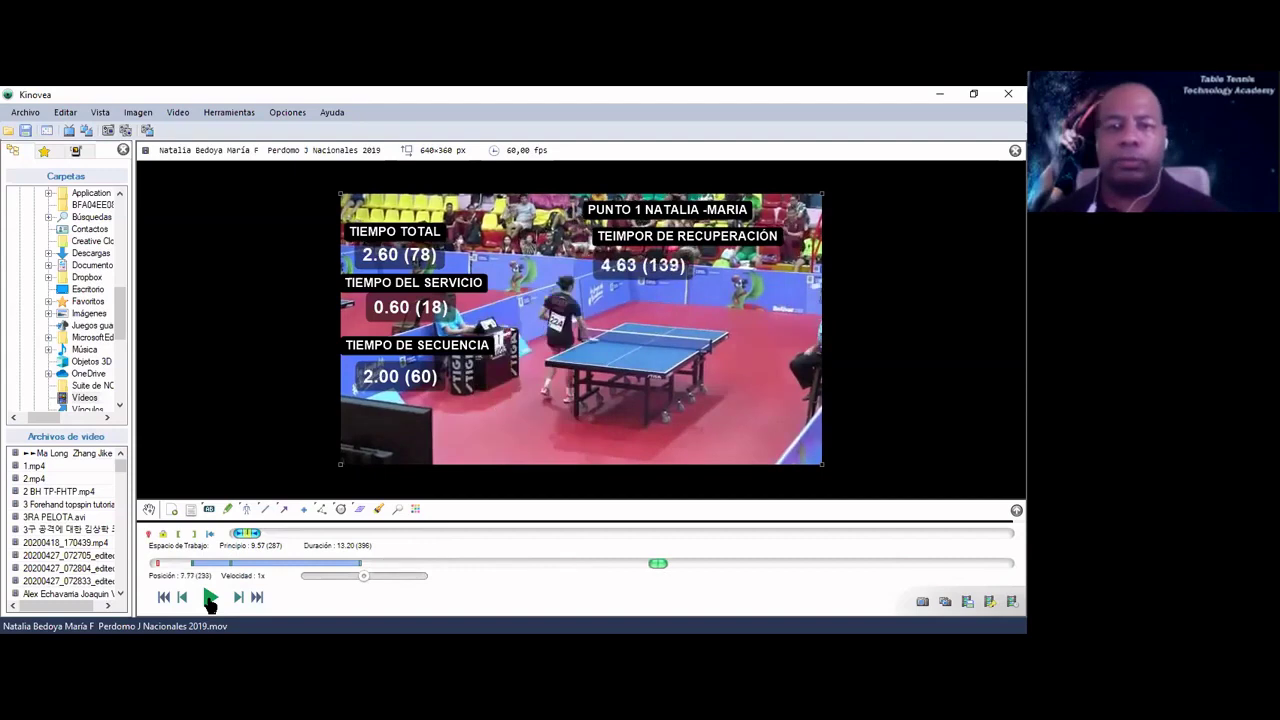
pyautogui.click(210, 598)
pyautogui.click(210, 598)
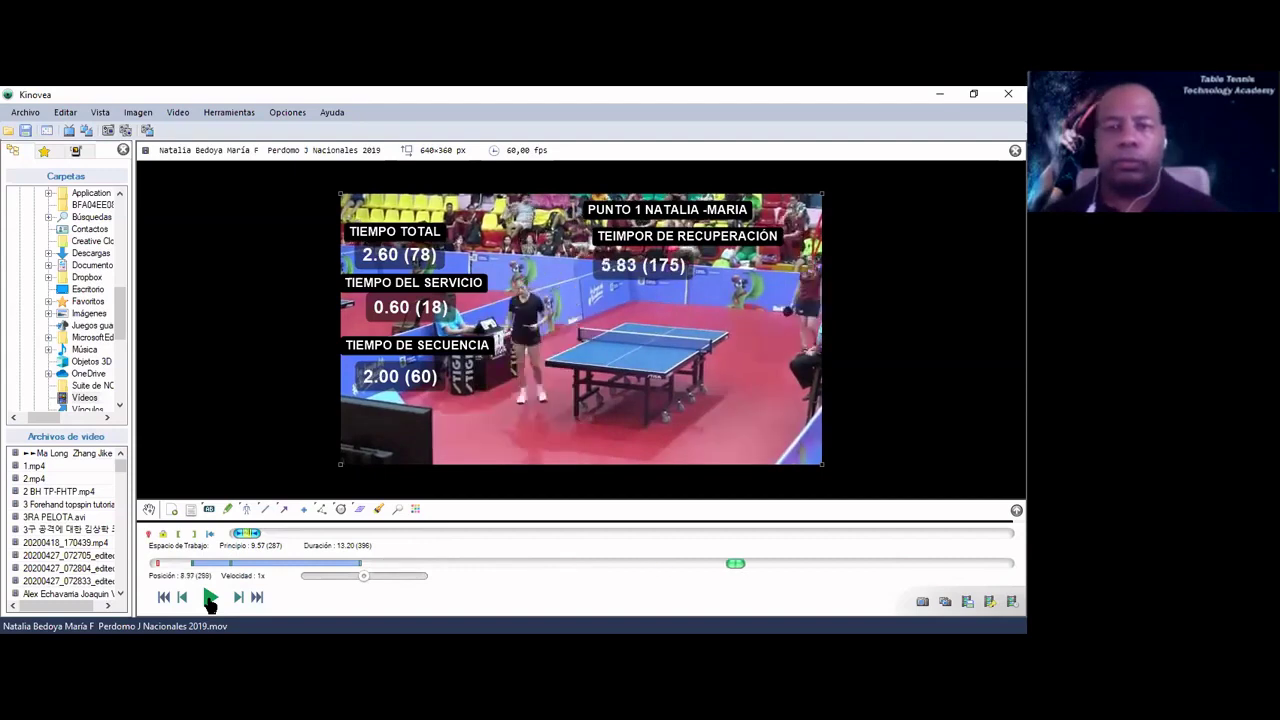
pyautogui.click(210, 598)
pyautogui.click(210, 598)
pyautogui.click(210, 598)
pyautogui.click(210, 598)
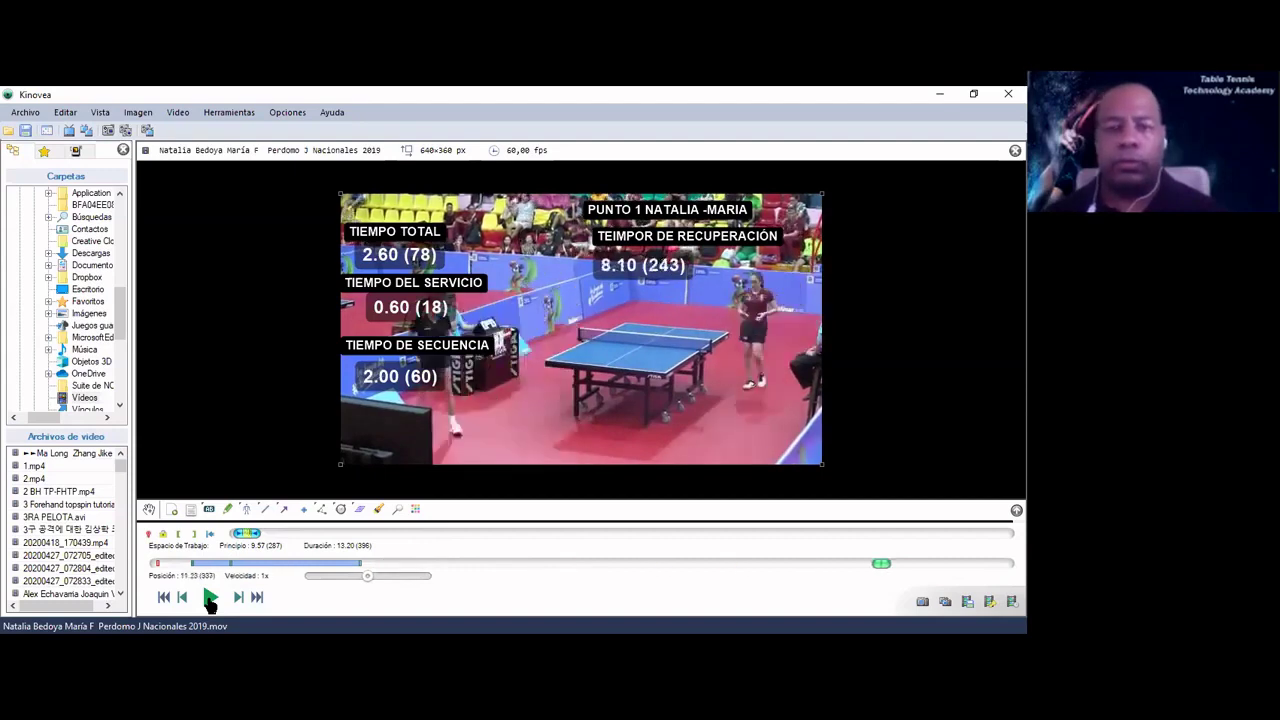
pyautogui.click(210, 598)
pyautogui.click(210, 598)
pyautogui.click(210, 598)
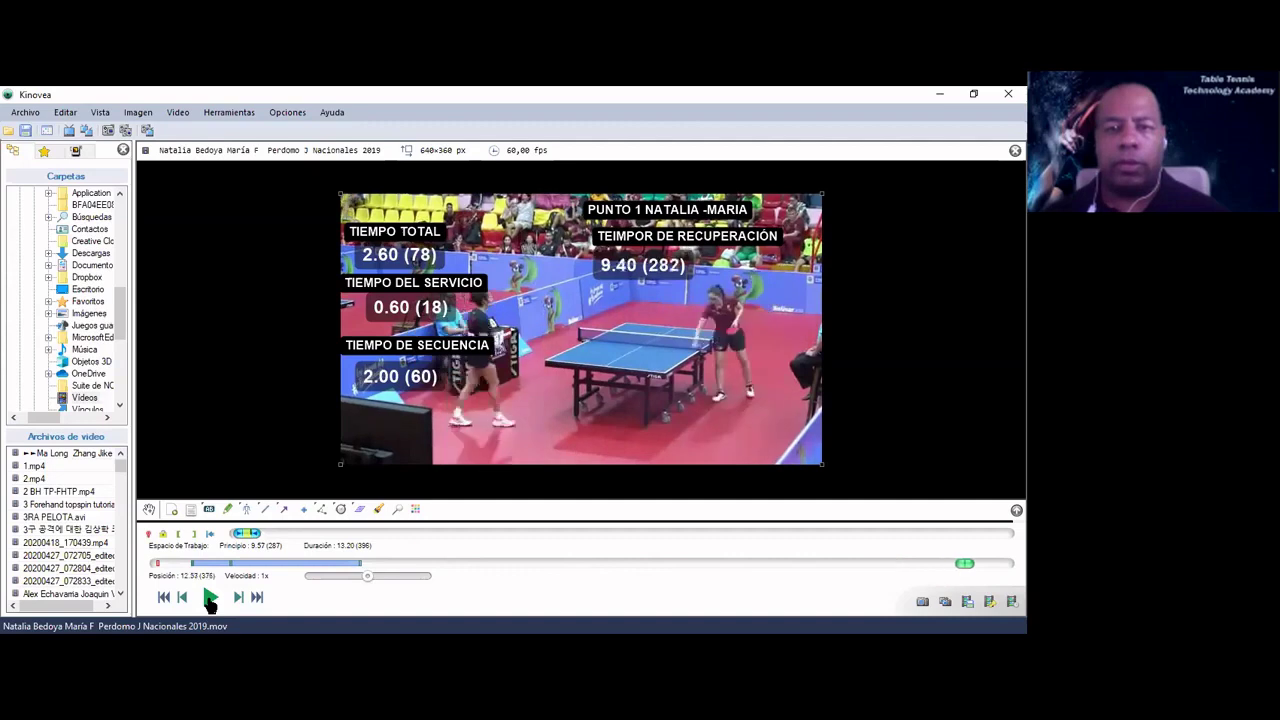
pyautogui.click(210, 598)
pyautogui.click(210, 598)
pyautogui.click(210, 598)
pyautogui.click(210, 598)
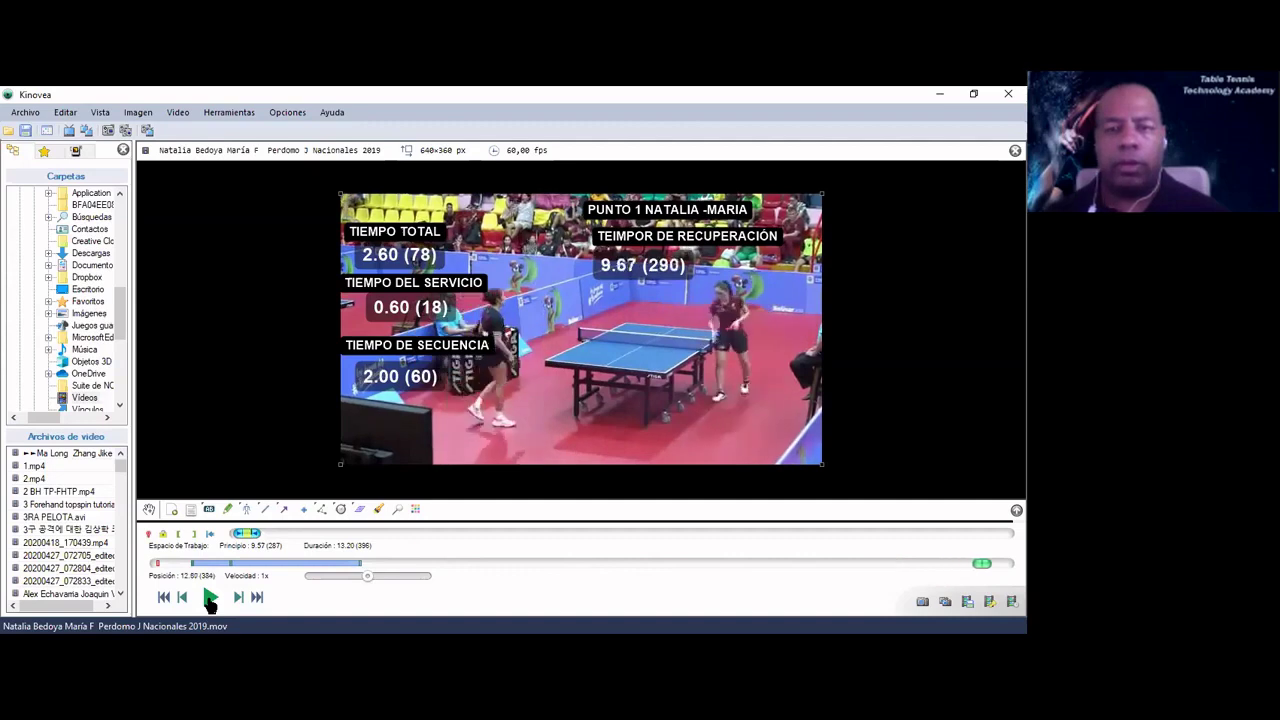
pyautogui.click(210, 598)
pyautogui.click(210, 598)
pyautogui.click(210, 598)
pyautogui.click(210, 598)
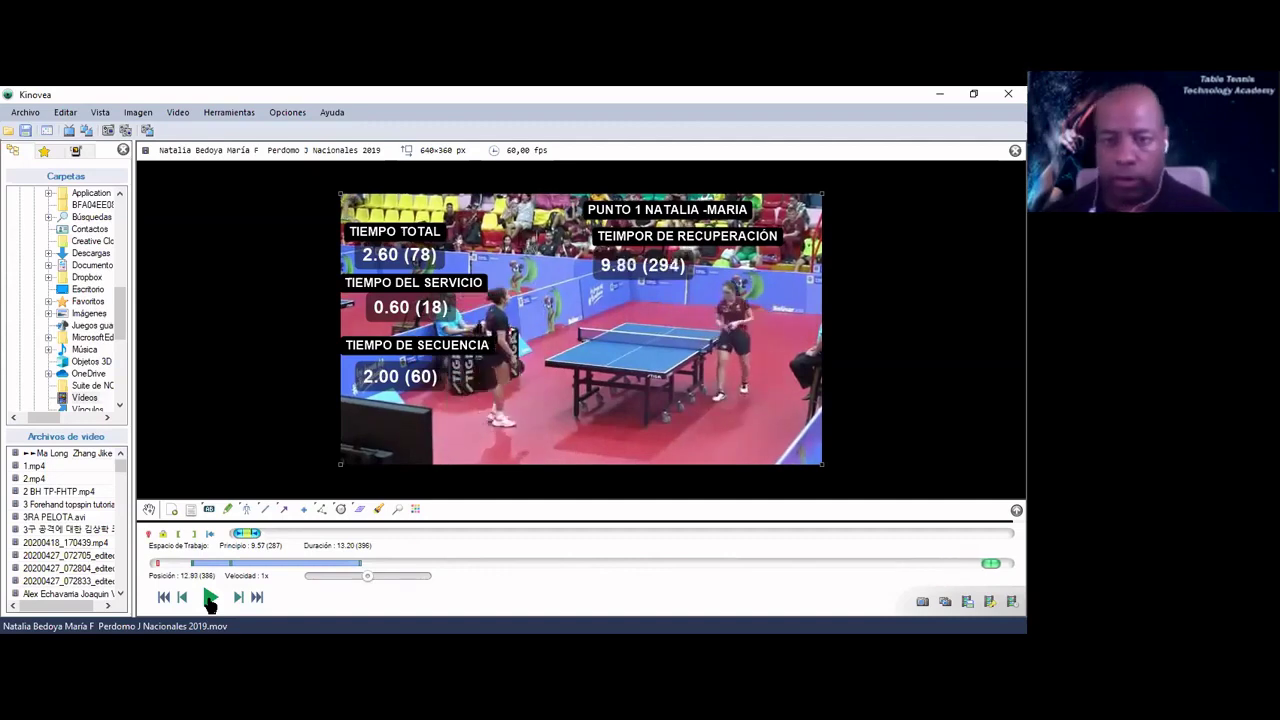
pyautogui.click(210, 598)
pyautogui.click(210, 598)
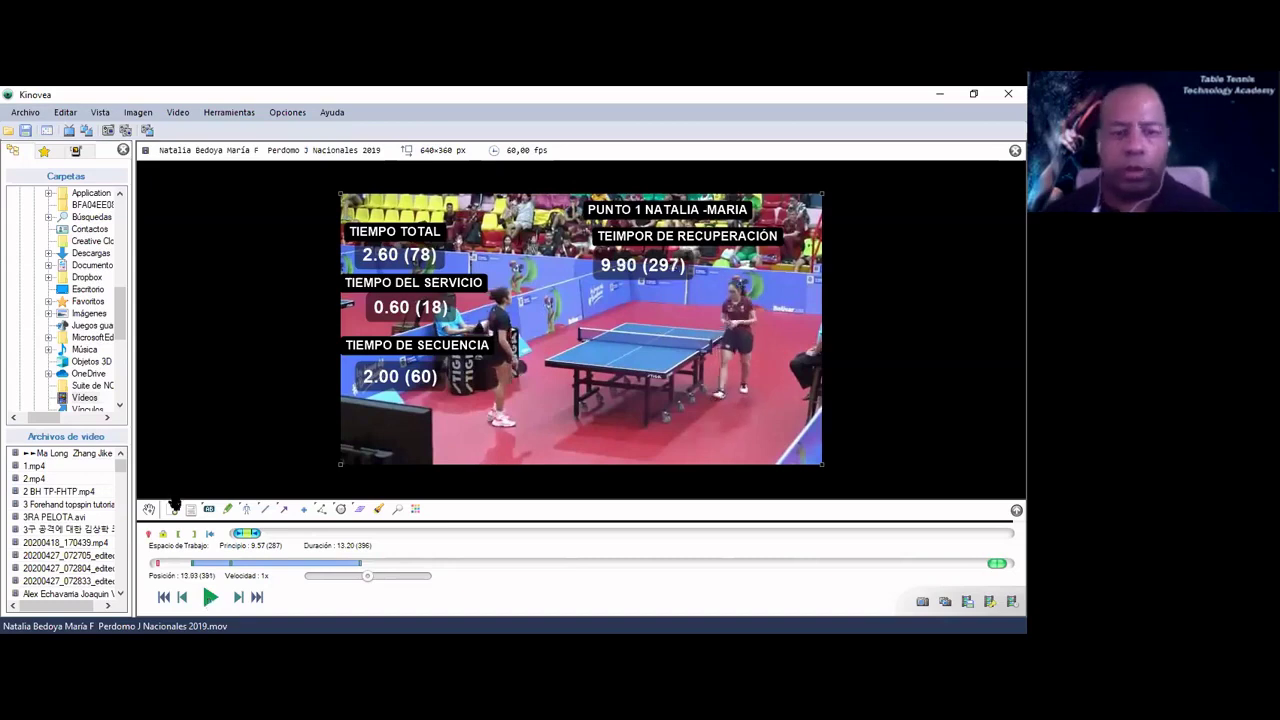
# Step: Extend the end of the working zone to a duration of 17.97 (539)
pyautogui.moveTo(254, 535); pyautogui.dragTo(258, 536)
pyautogui.click(258, 537)
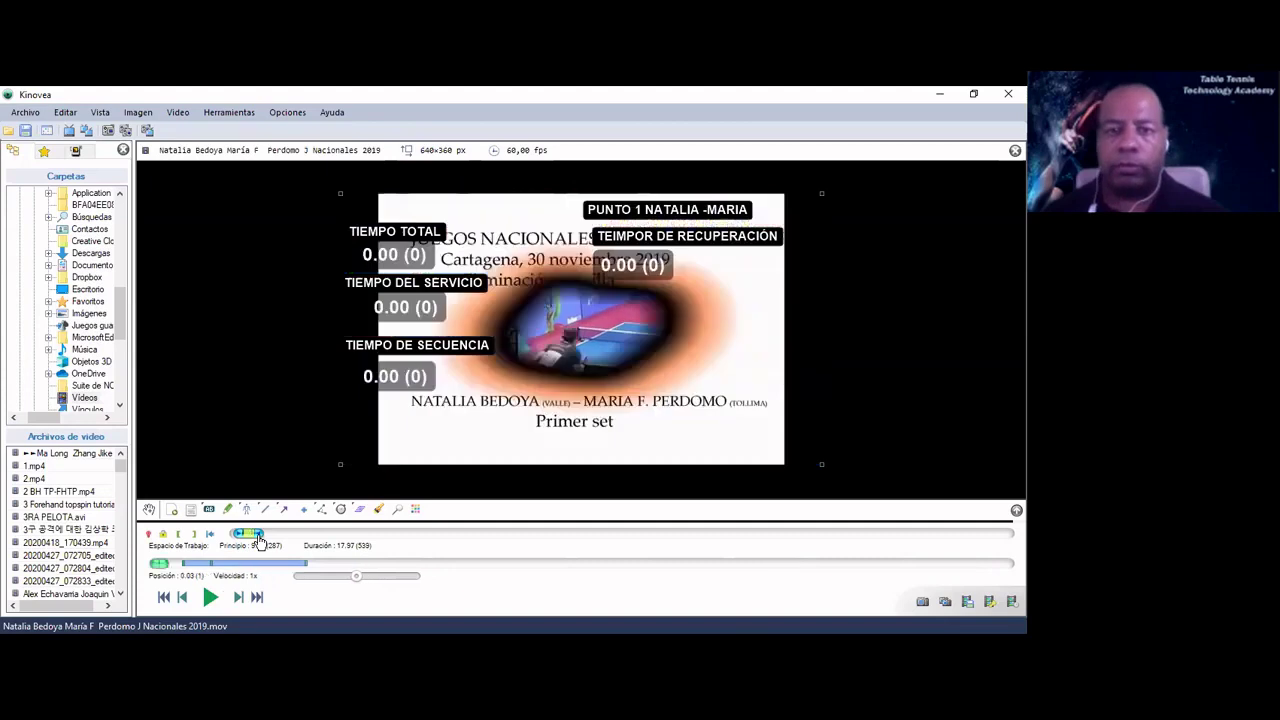
# Step: Play and step through the recovery period up to the next serve to locate the moment where recovery ends
pyautogui.press('space')
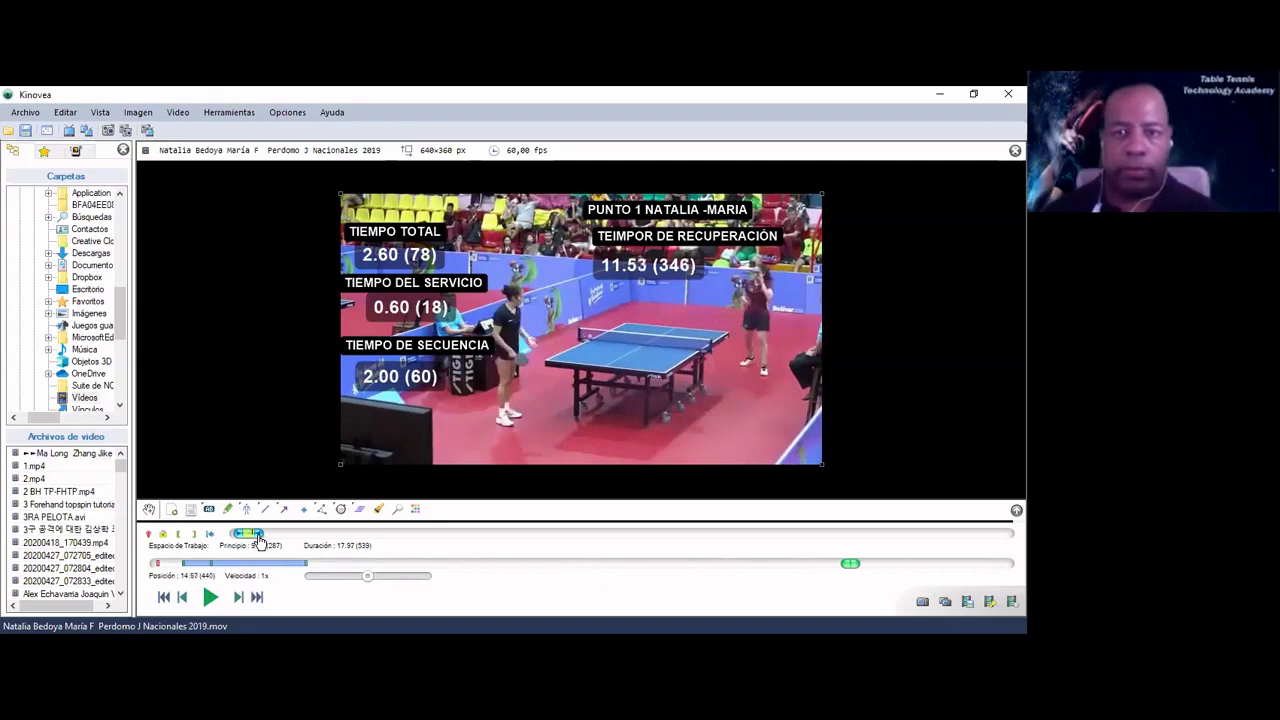
pyautogui.press('Left')
pyautogui.press('Left')
pyautogui.press('Left')
pyautogui.press('Left')
pyautogui.press('Left')
pyautogui.press('Left')
pyautogui.press('Left')
pyautogui.press('Left')
pyautogui.press('Left')
pyautogui.press('Left')
pyautogui.press('Left')
pyautogui.press('Left')
pyautogui.press('Left')
pyautogui.press('Left')
pyautogui.press('Left')
pyautogui.press('Left')
pyautogui.press('Left')
pyautogui.press('Left')
pyautogui.press('Left')
pyautogui.press('Left')
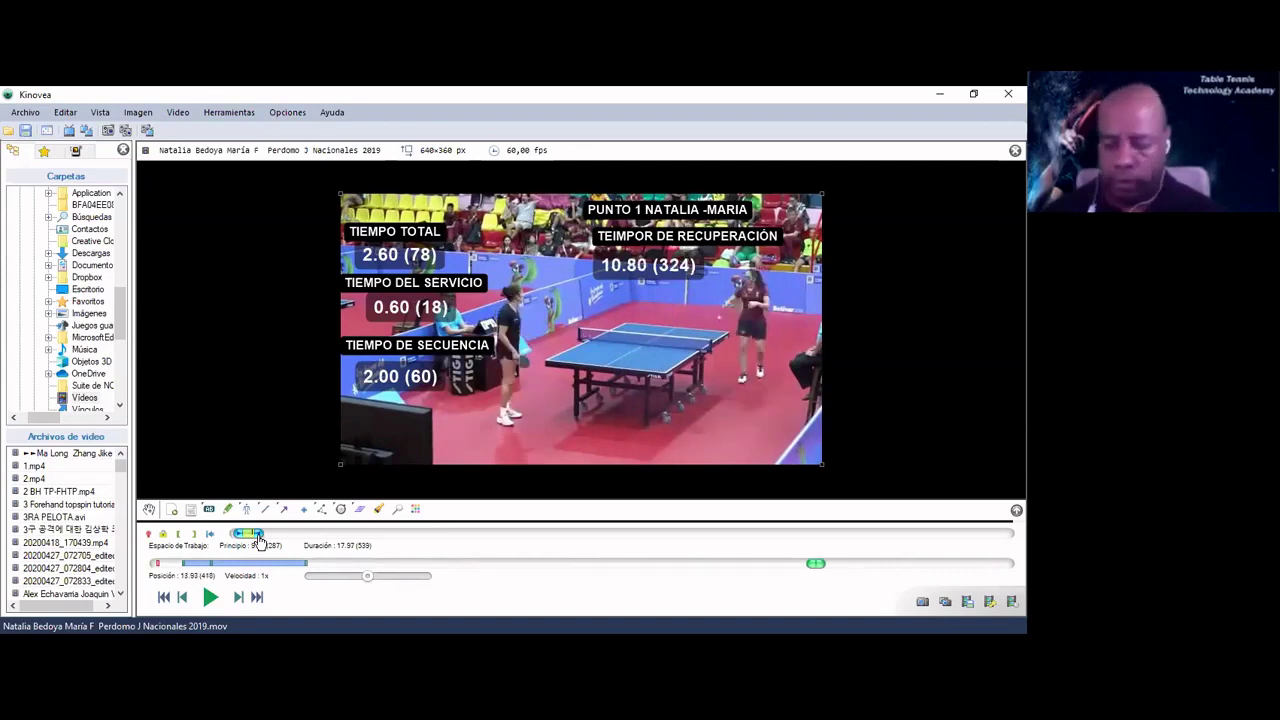
pyautogui.press('Left')
pyautogui.press('Right')
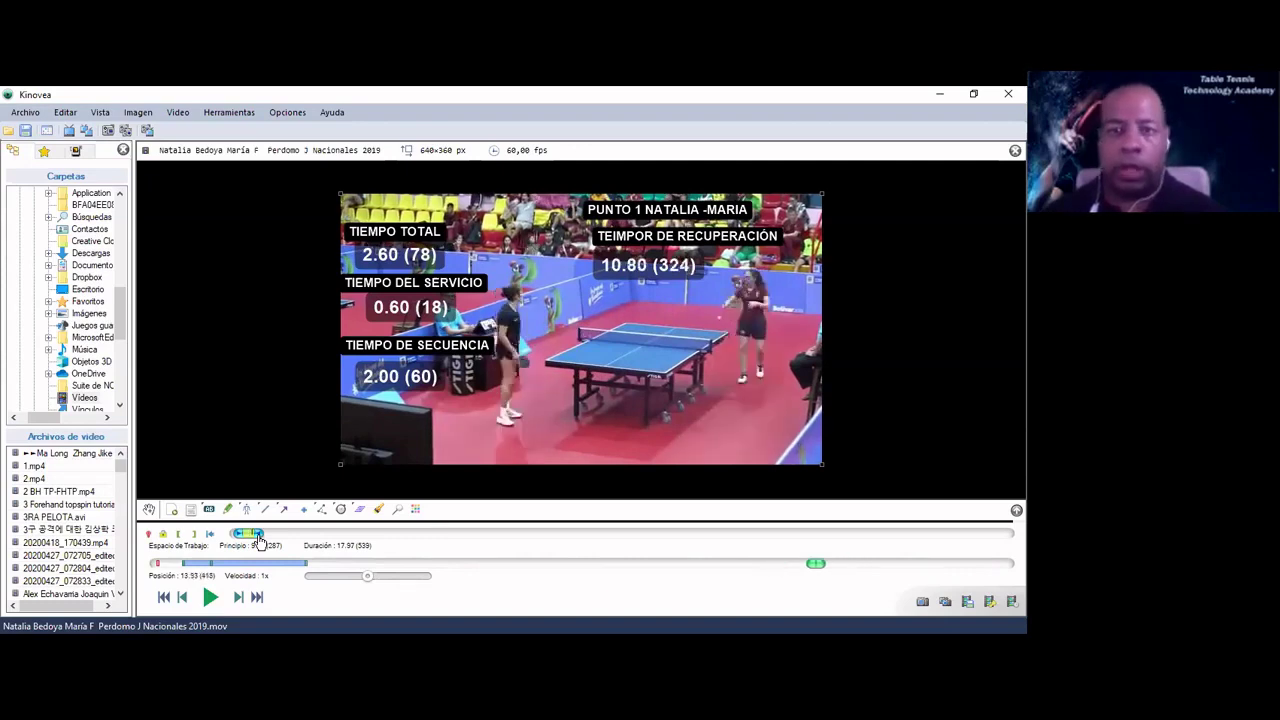
pyautogui.press('Right')
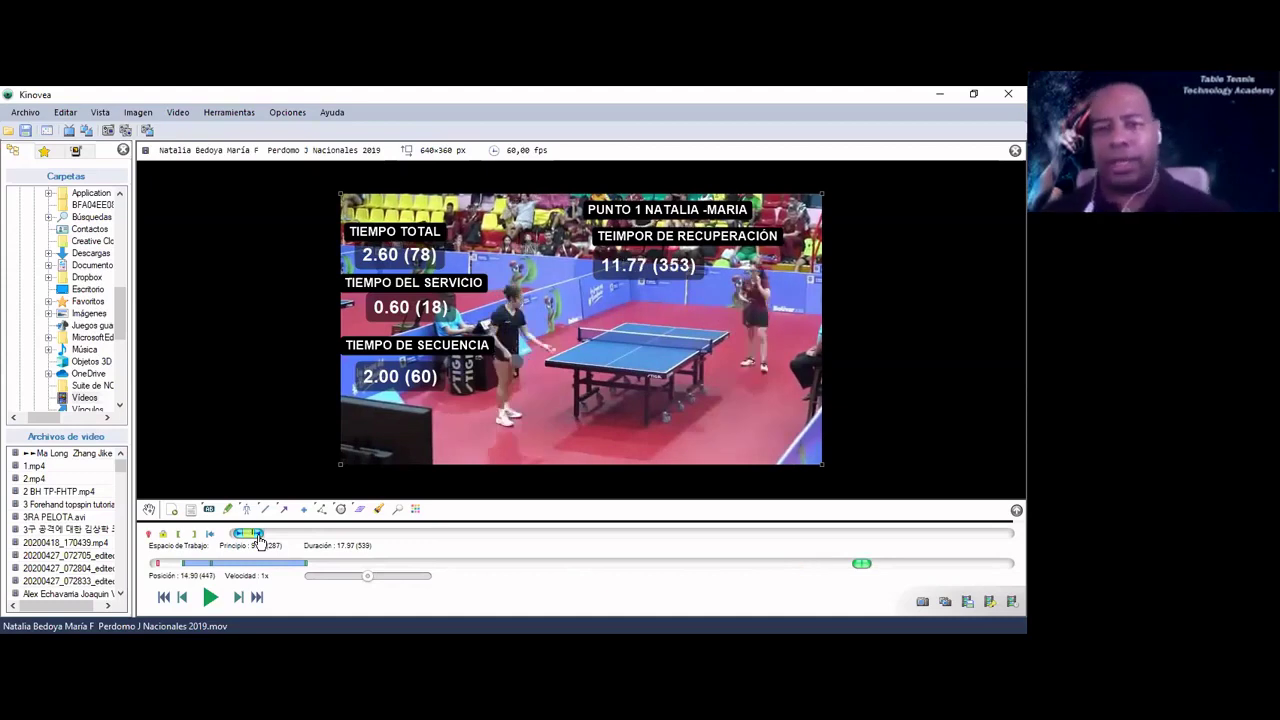
pyautogui.press('Right')
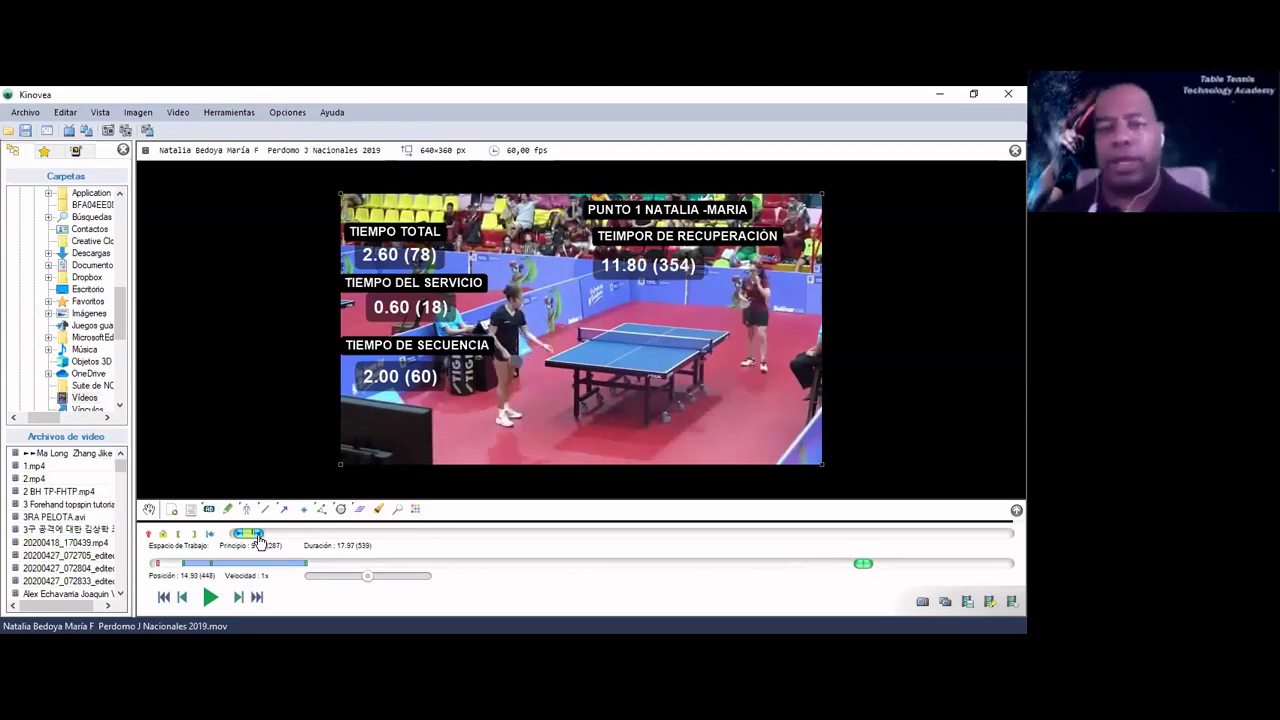
pyautogui.press('Right')
pyautogui.press('Right')
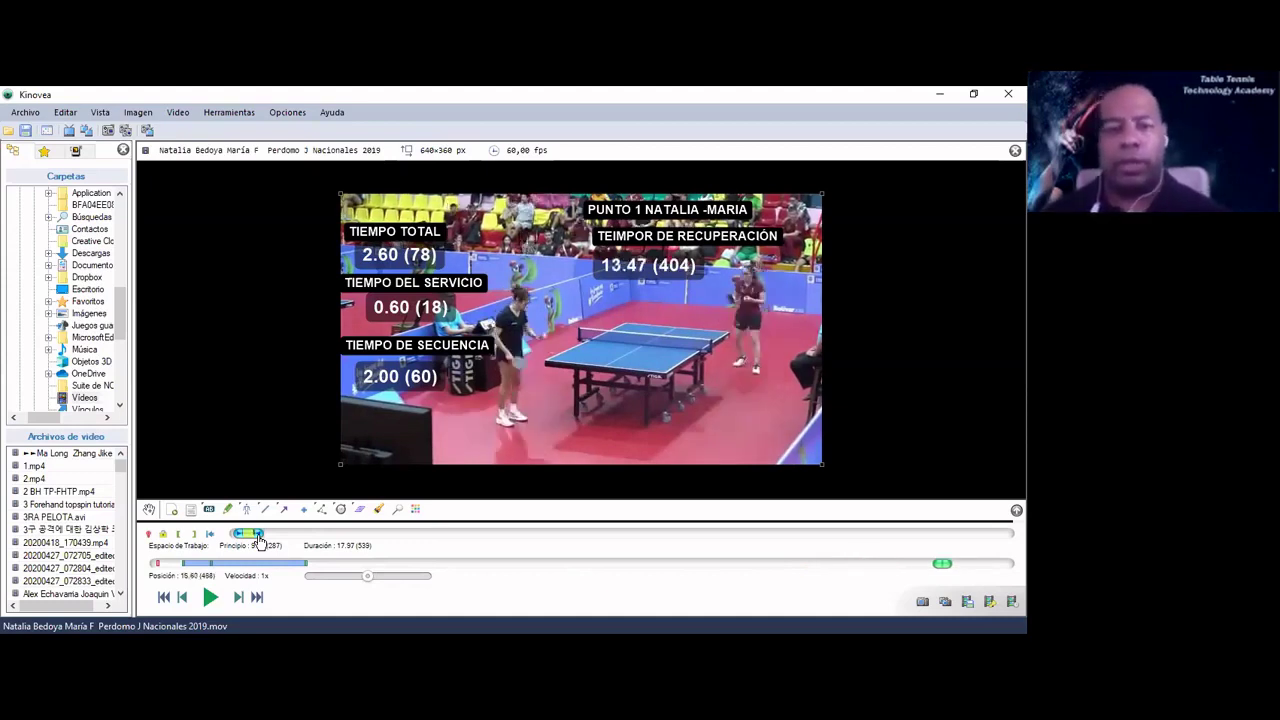
pyautogui.press('Right')
pyautogui.press('Right')
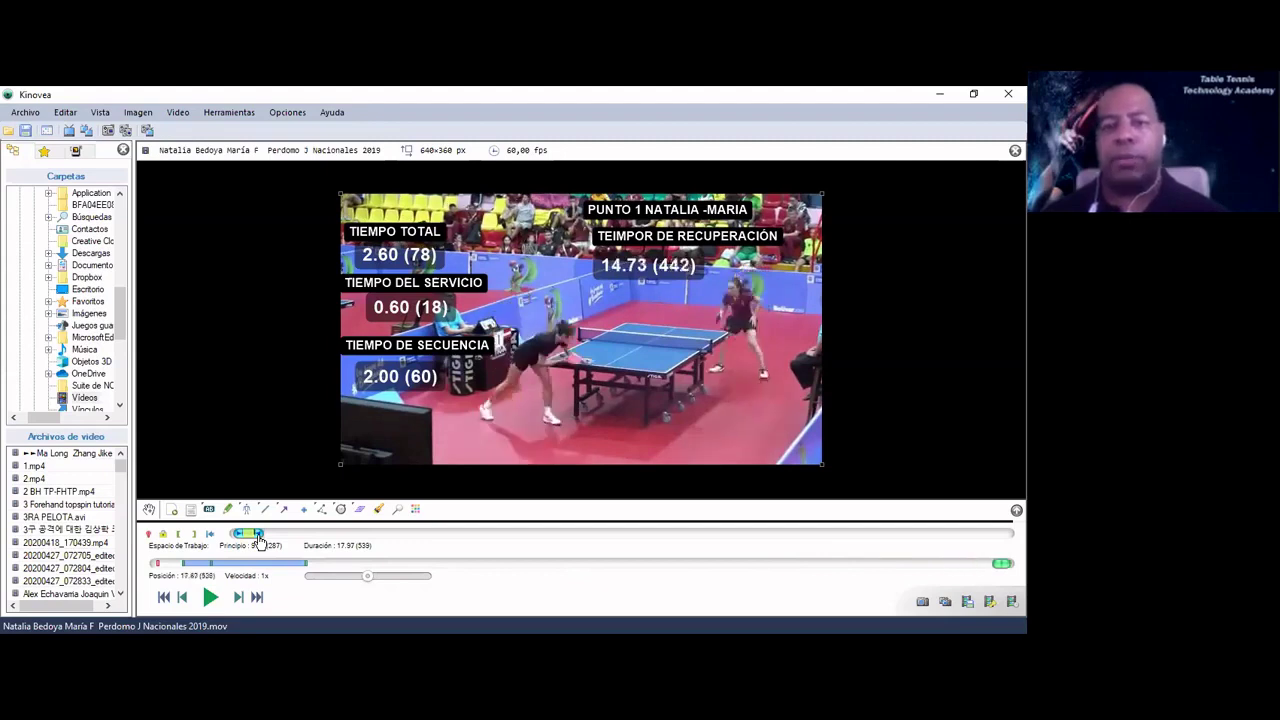
pyautogui.press('Right')
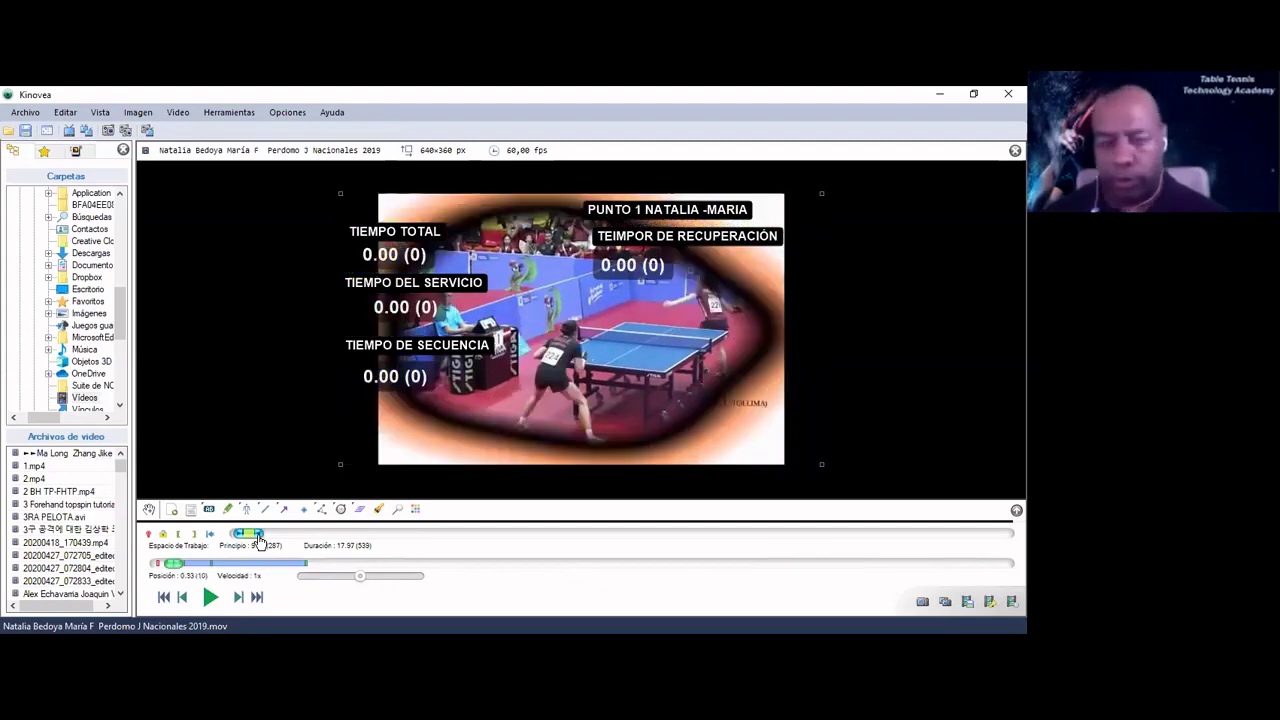
pyautogui.press('Left')
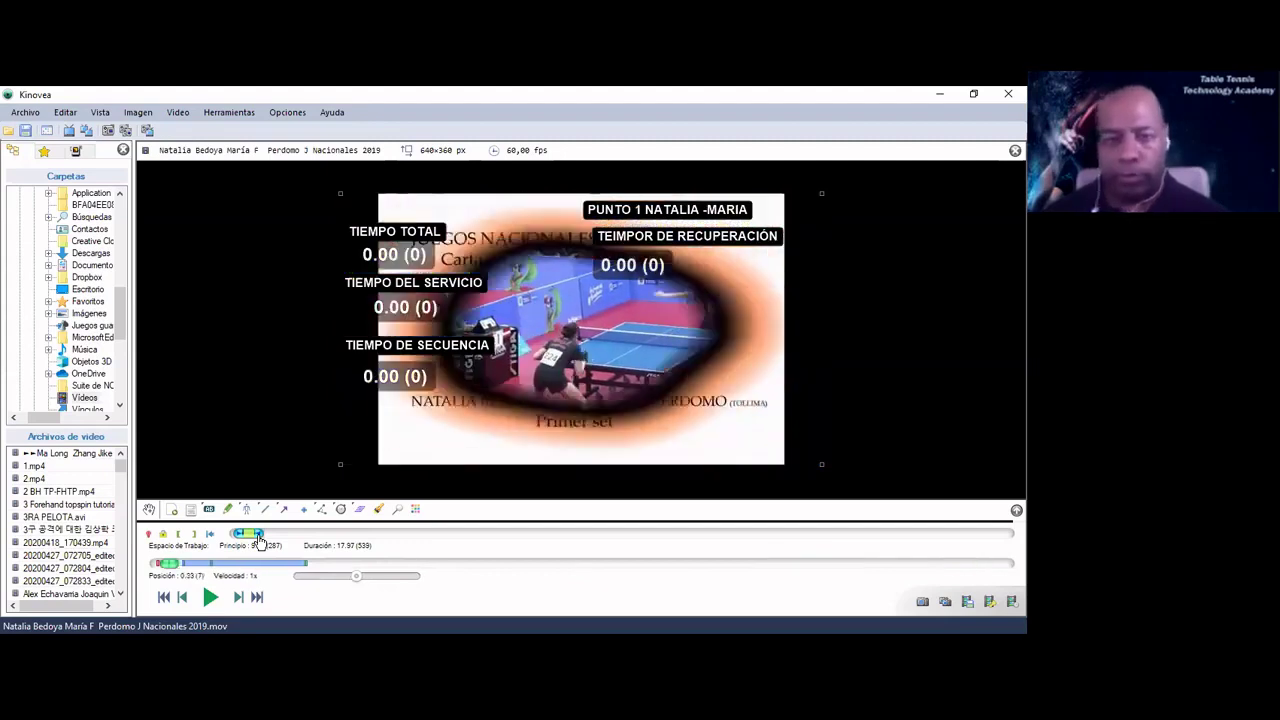
pyautogui.press('Left')
pyautogui.press('Left')
pyautogui.press('Left')
pyautogui.press('Left')
pyautogui.press('Left')
pyautogui.press('Left')
pyautogui.press('Left')
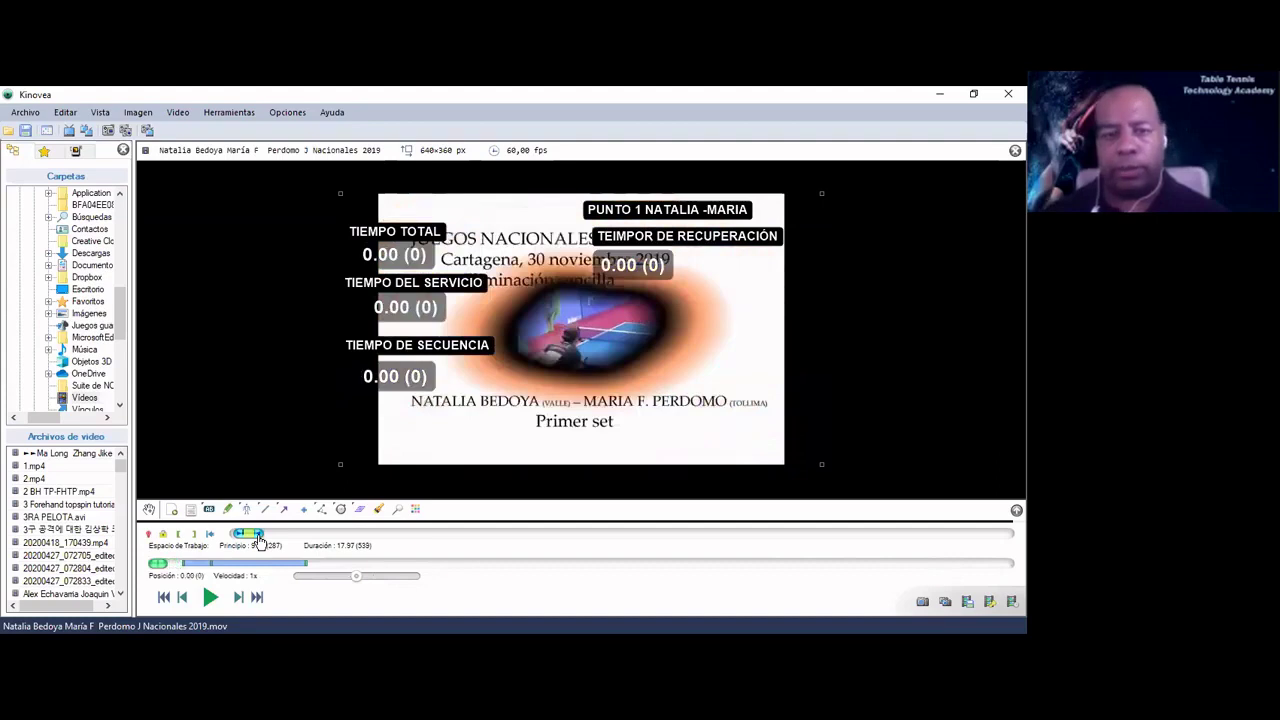
pyautogui.press('Right')
pyautogui.press('Right')
pyautogui.press('Right')
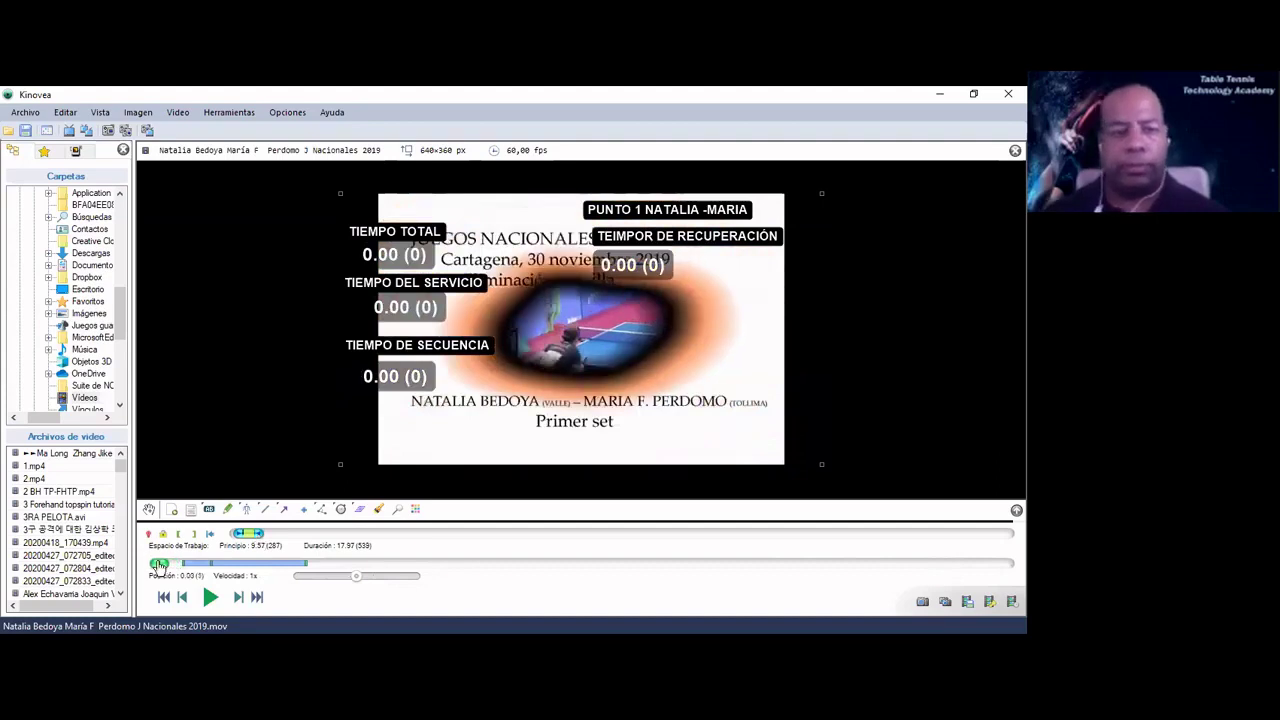
# Step: Stop the stopwatch below the TEIMPOR DE RECUPERACIÓN label at position 17.77 (533), just before the next service
pyautogui.moveTo(158, 567); pyautogui.dragTo(550, 566)
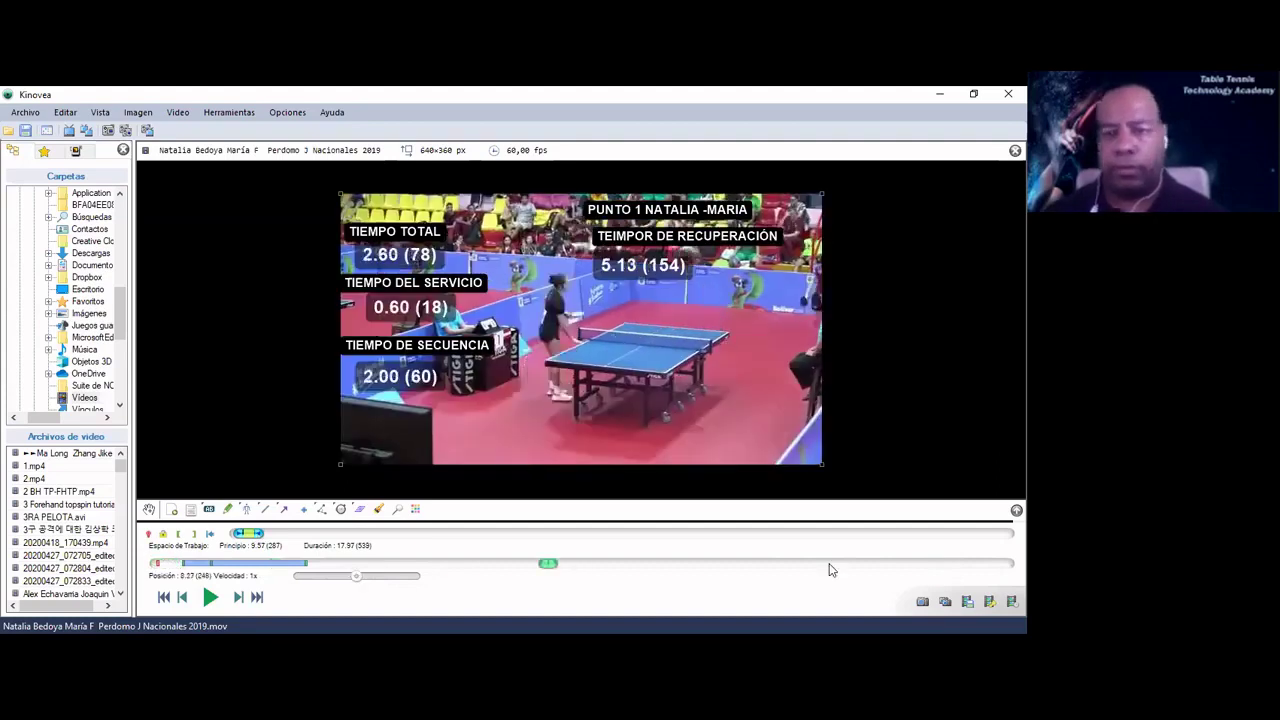
pyautogui.click(949, 564)
pyautogui.click(991, 564)
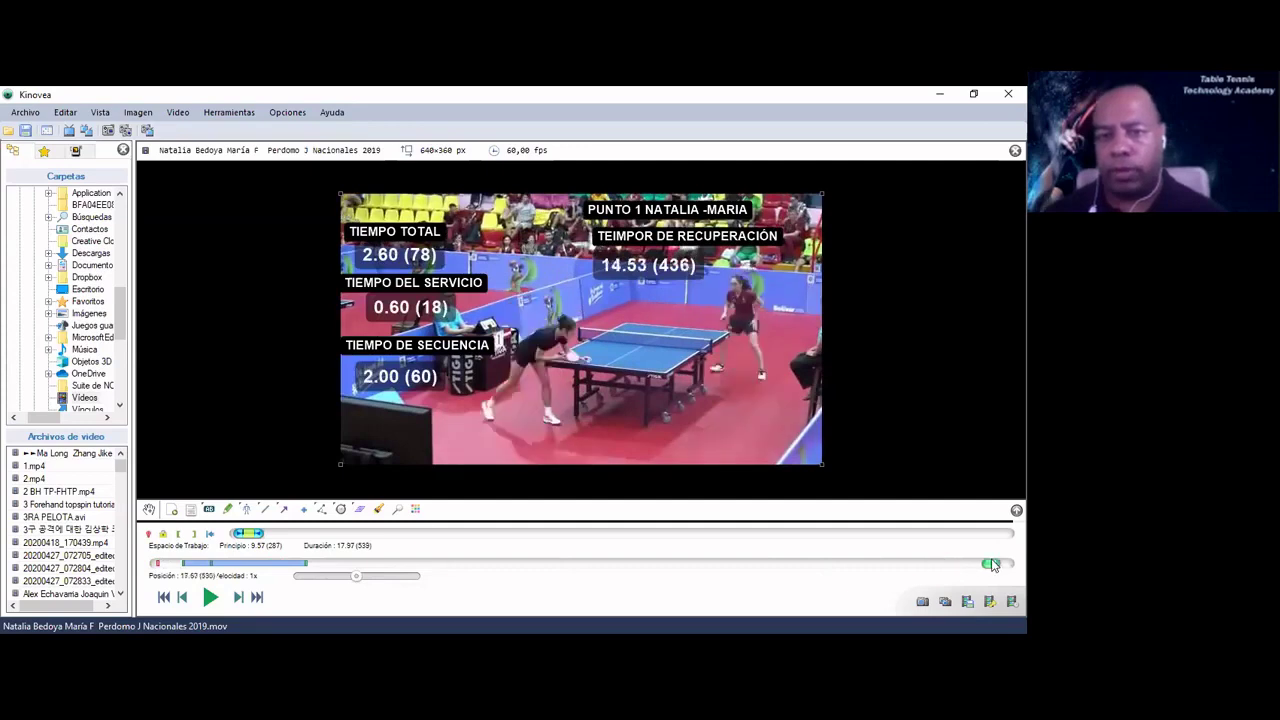
pyautogui.click(995, 565)
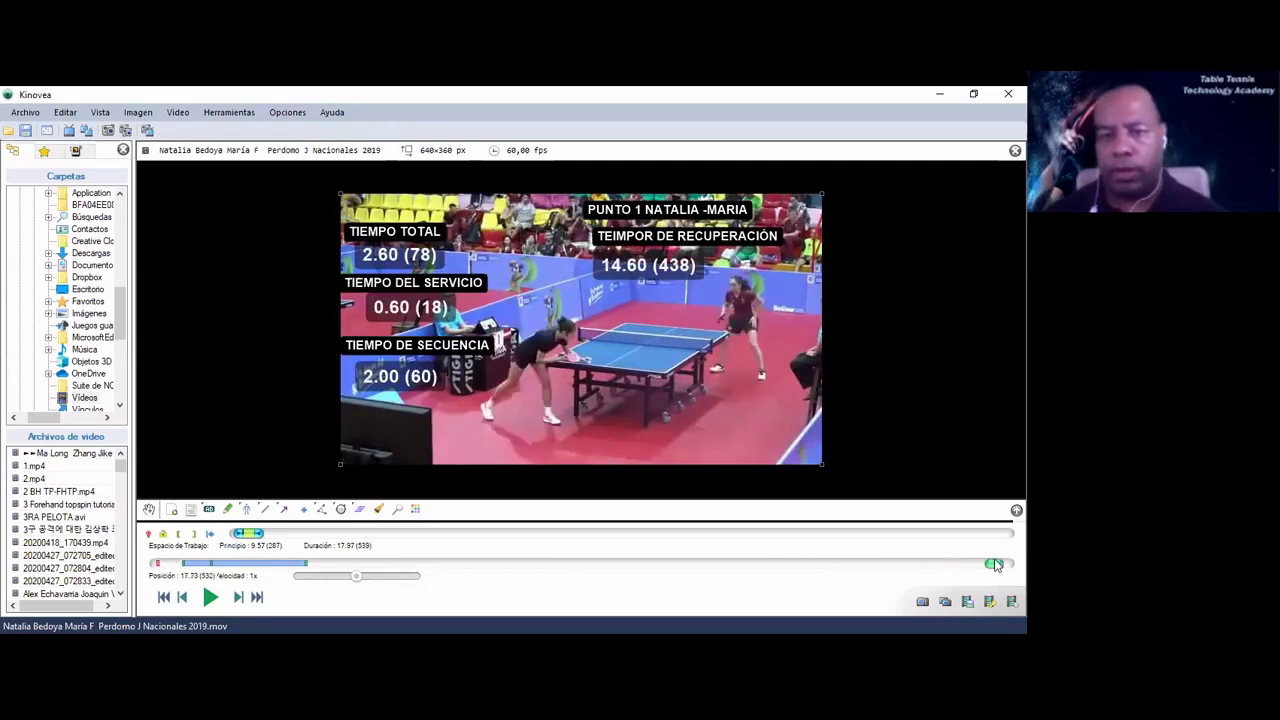
pyautogui.press('Right')
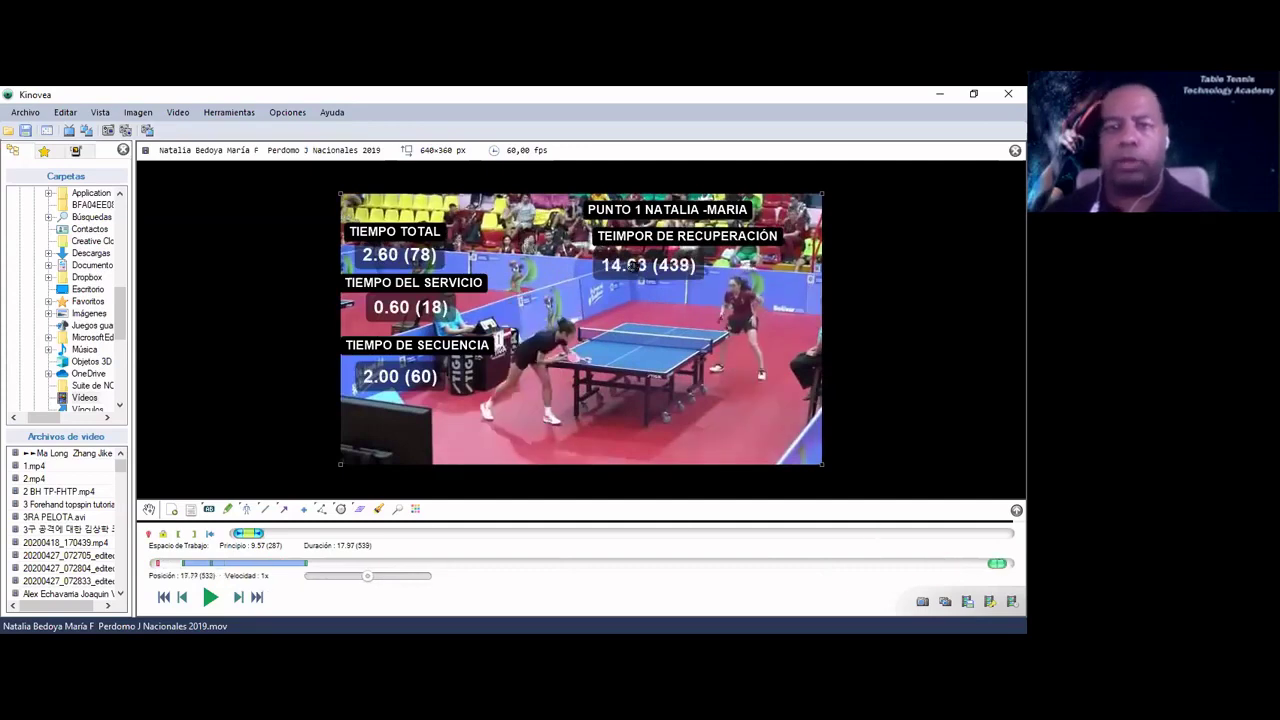
pyautogui.rightClick(634, 268)
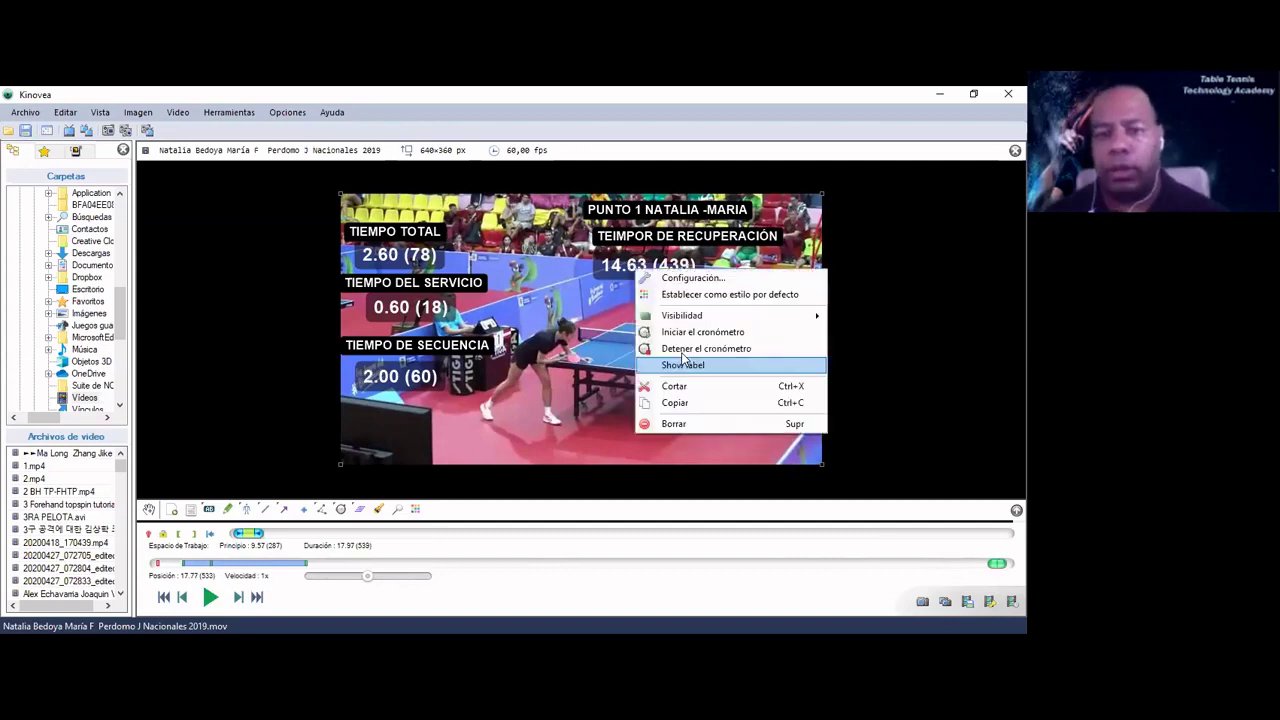
pyautogui.click(684, 362)
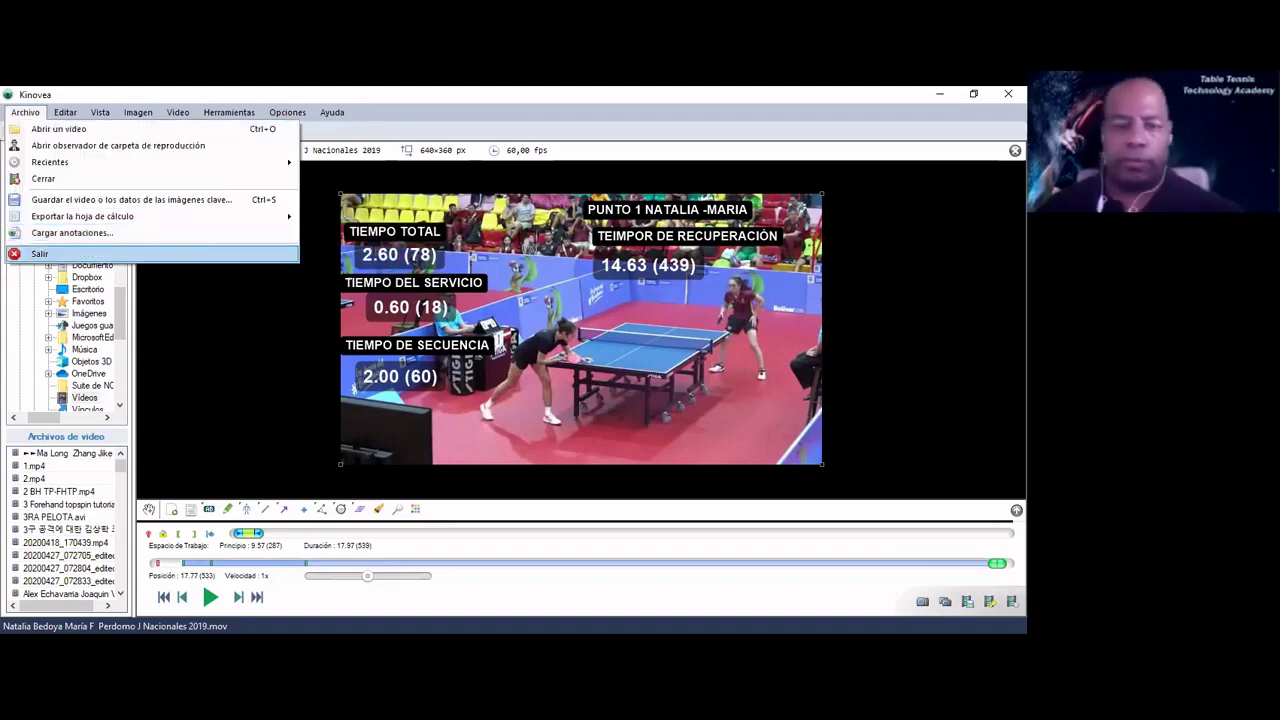
# Step: Export the stopwatch data as a Microsoft Excel (MS-XML) spreadsheet to the Vídeos folder under the suggested file name
pyautogui.click(15, 338)
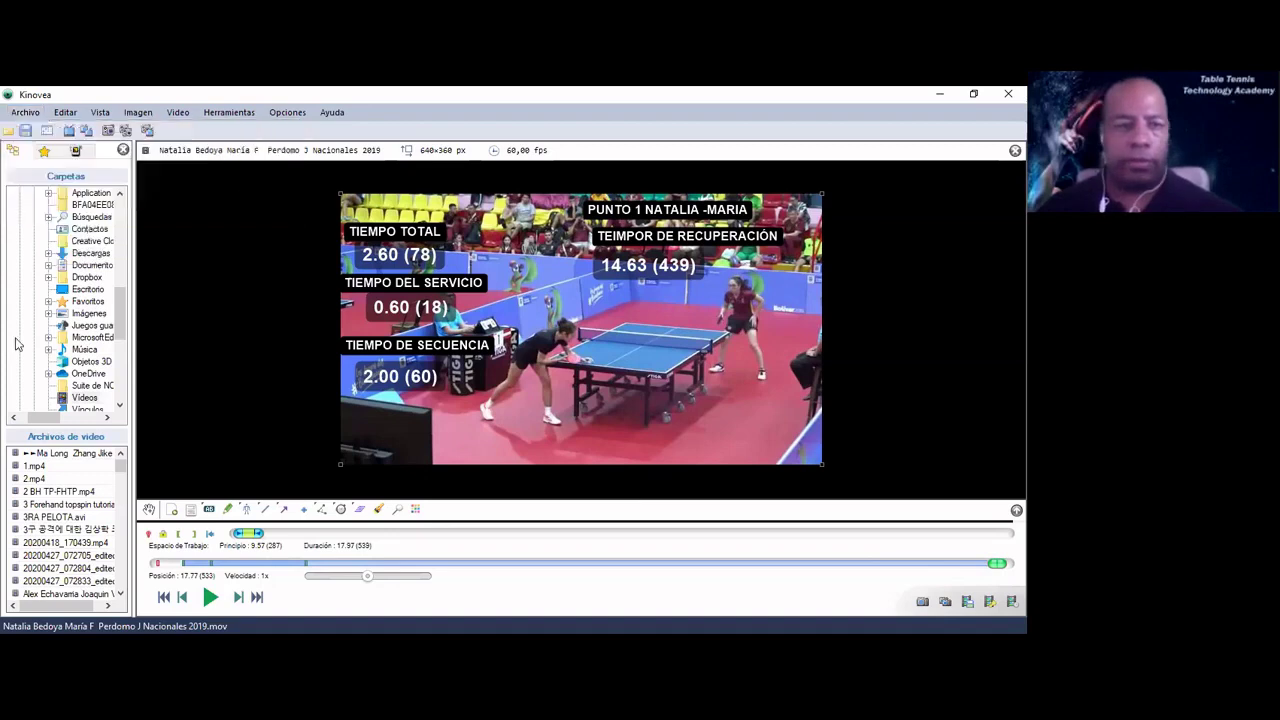
pyautogui.click(22, 112)
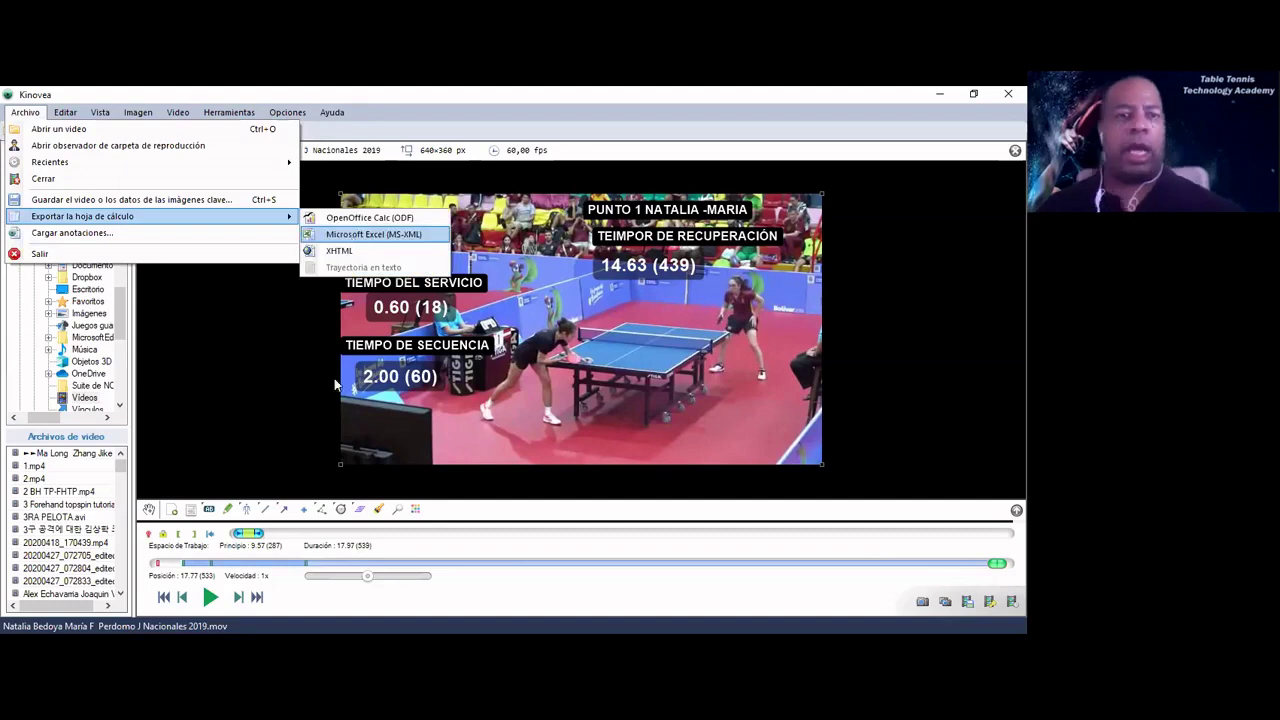
pyautogui.press('Return')
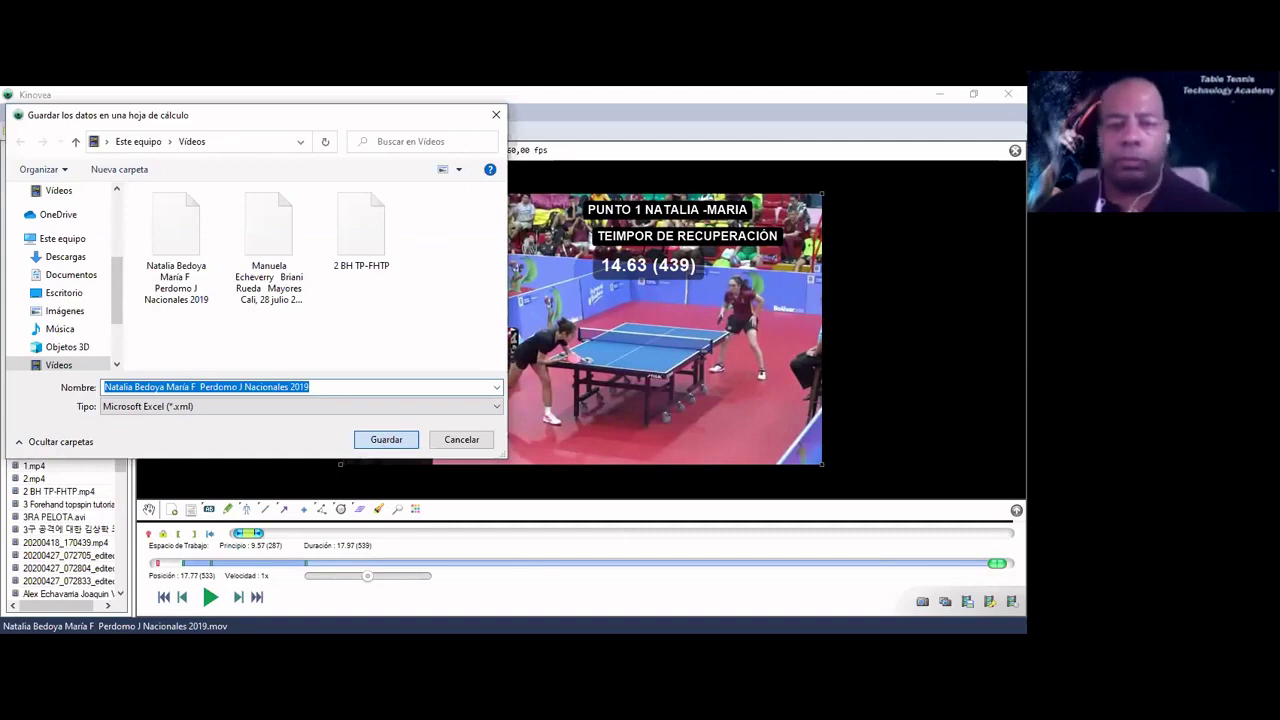
pyautogui.press('Return')
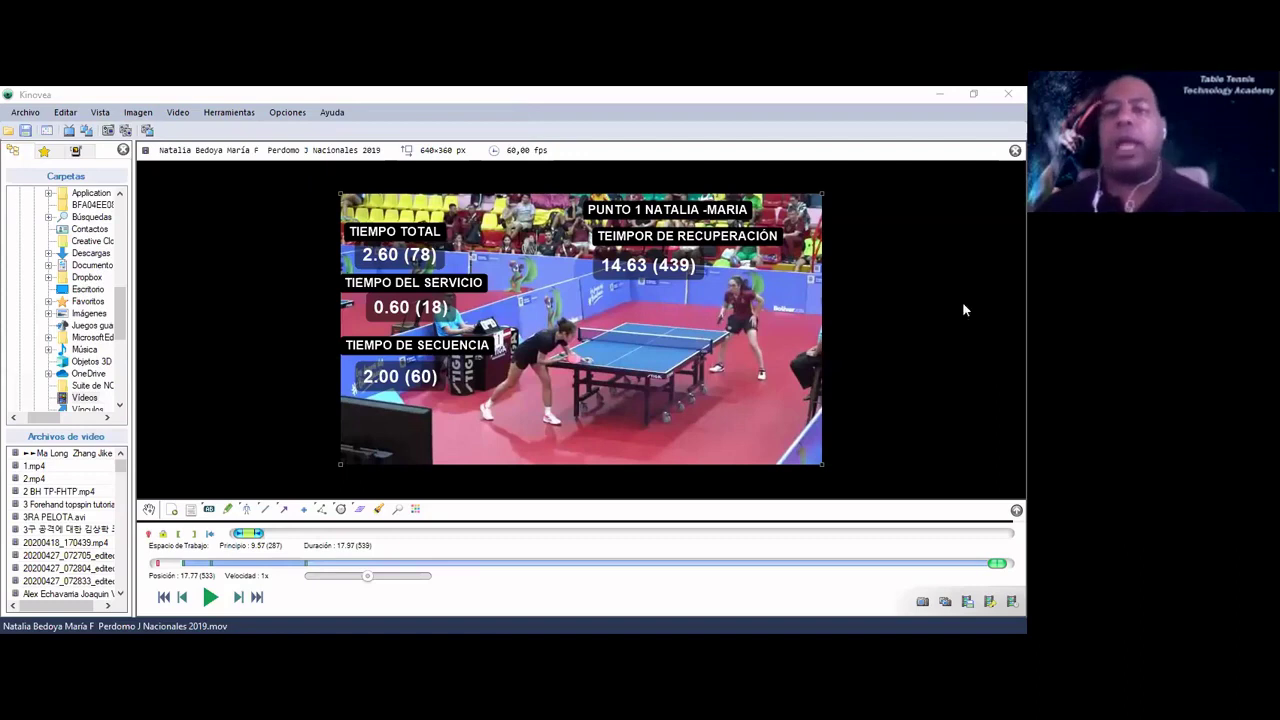
pyautogui.click(625, 334)
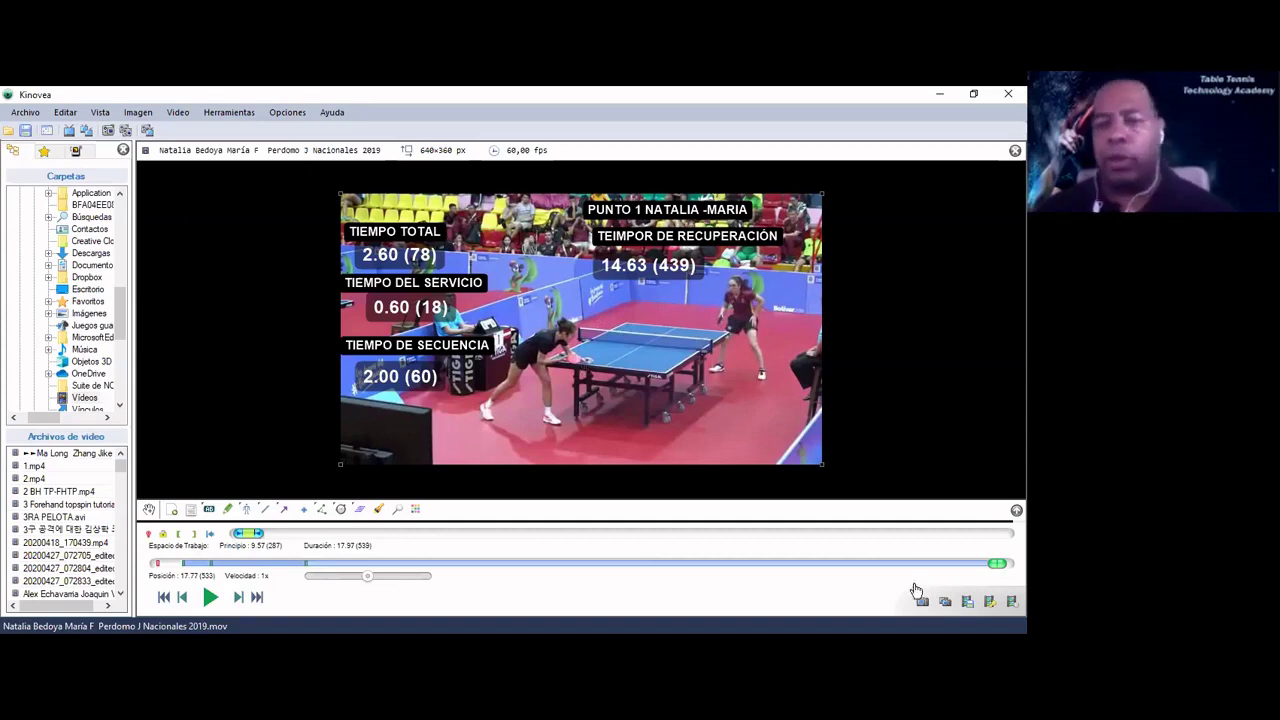
# Step: Start saving the video with the method that embeds the annotations permanently on the video
pyautogui.click(967, 601)
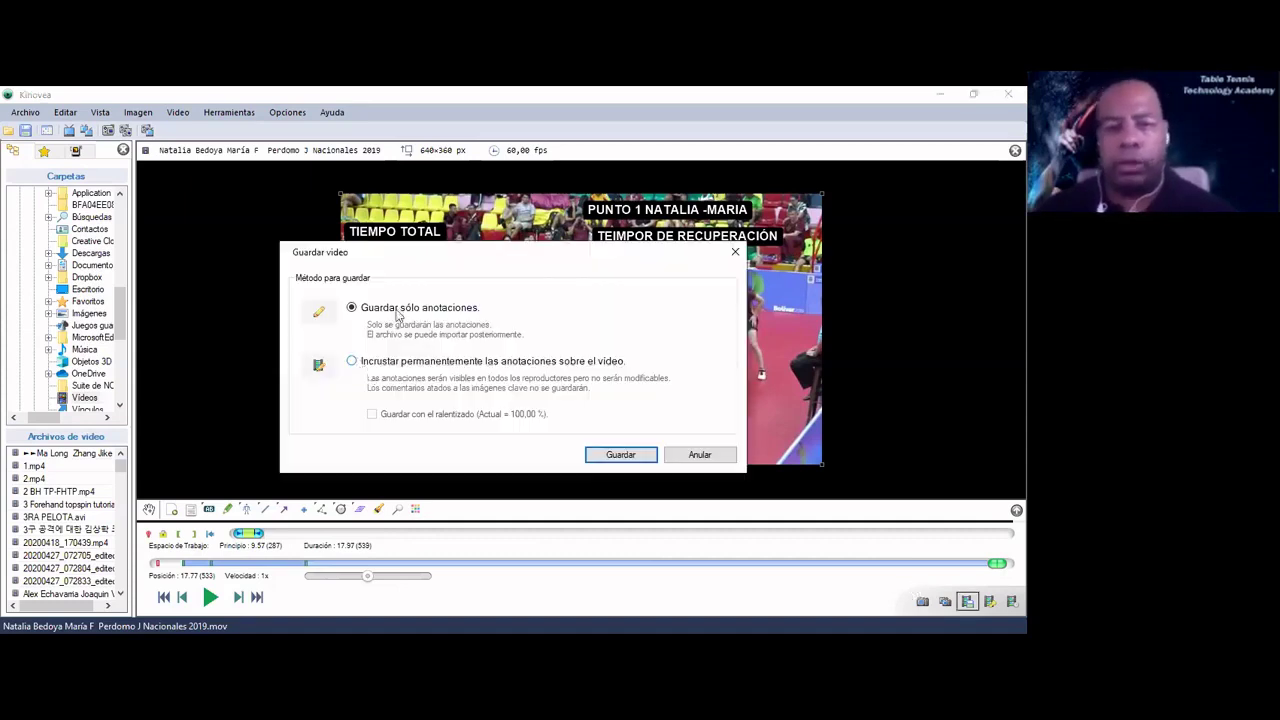
pyautogui.press('Down')
pyautogui.press('Up')
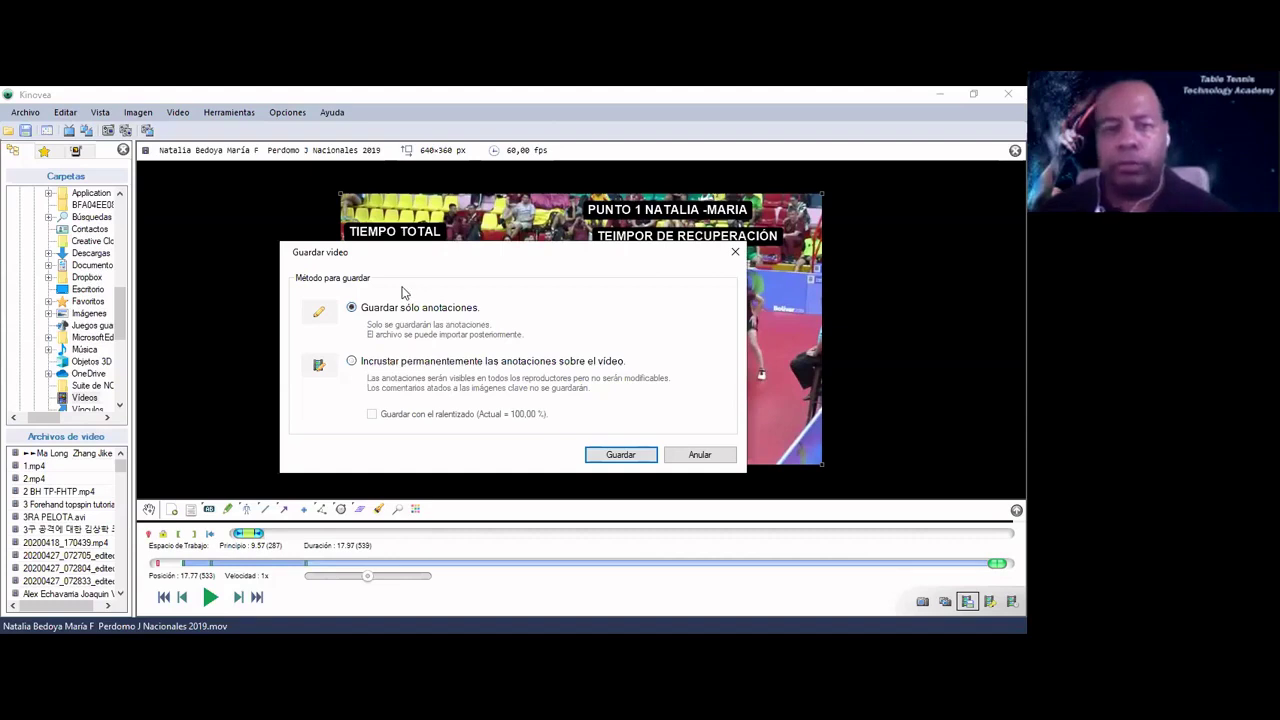
pyautogui.click(351, 361)
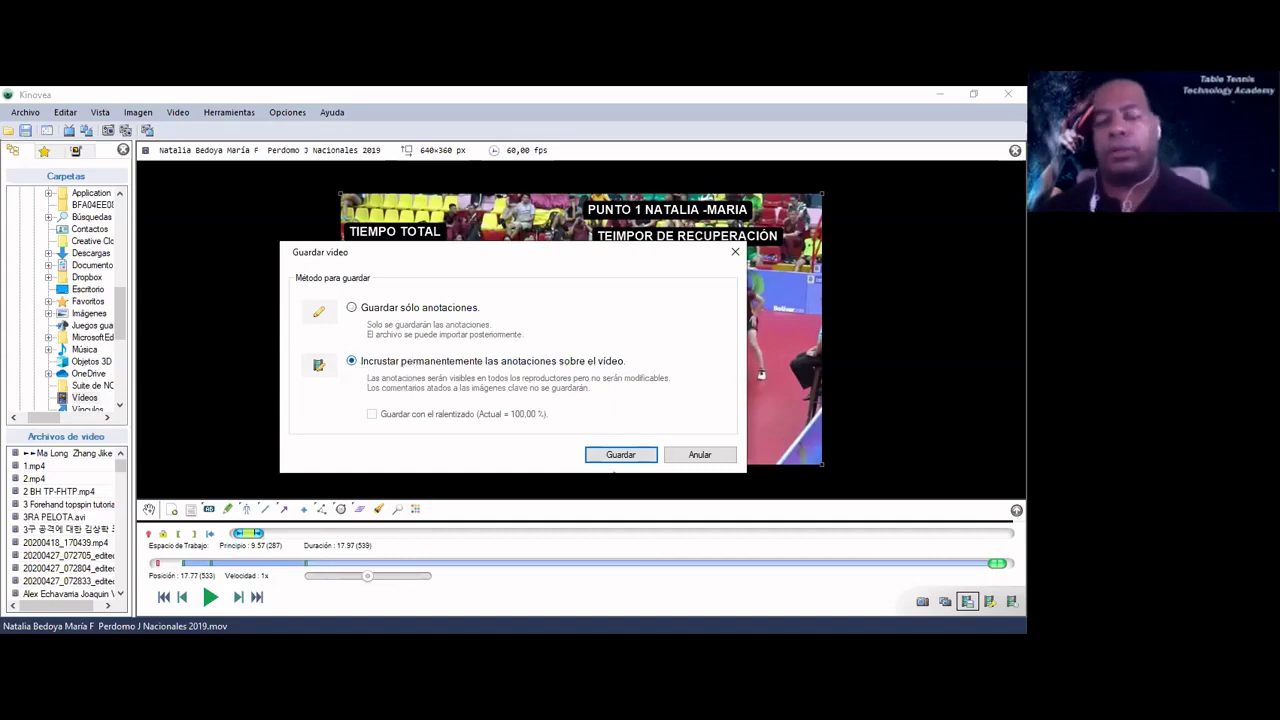
pyautogui.click(614, 457)
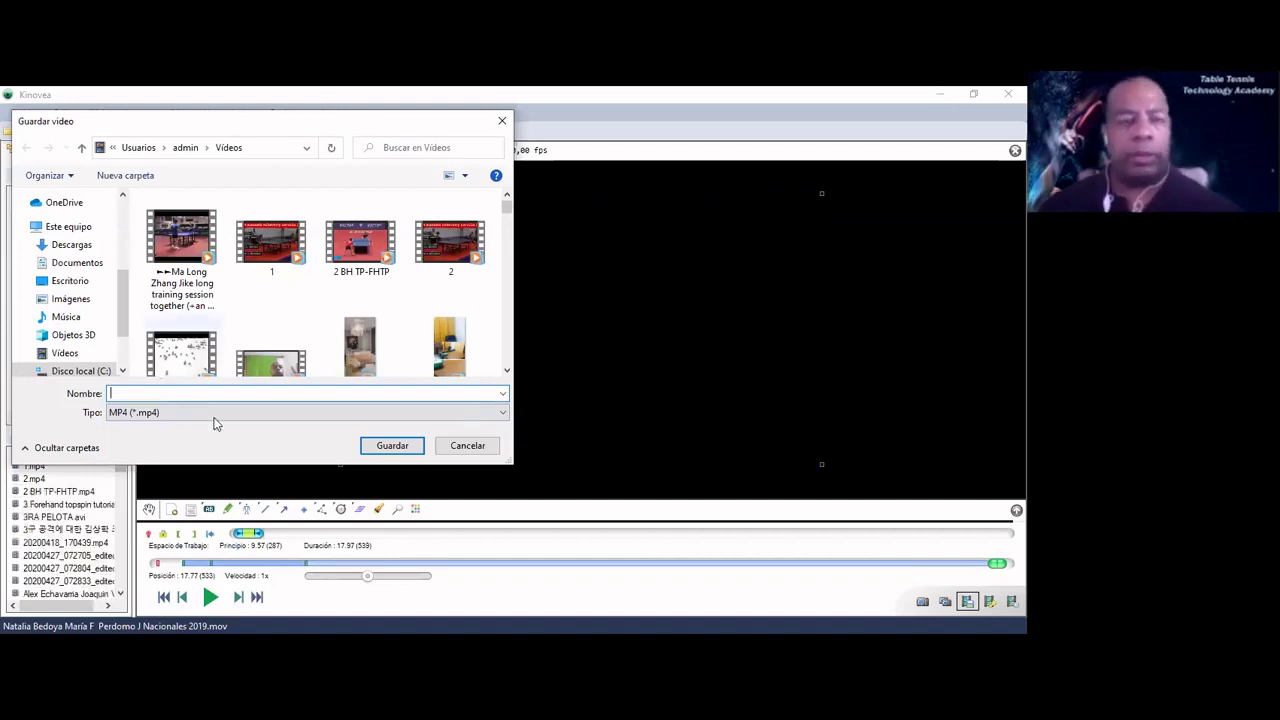
# Step: Save the annotated video in MP4 format as "P1 N-M" in the Vídeos folder
pyautogui.click(175, 414)
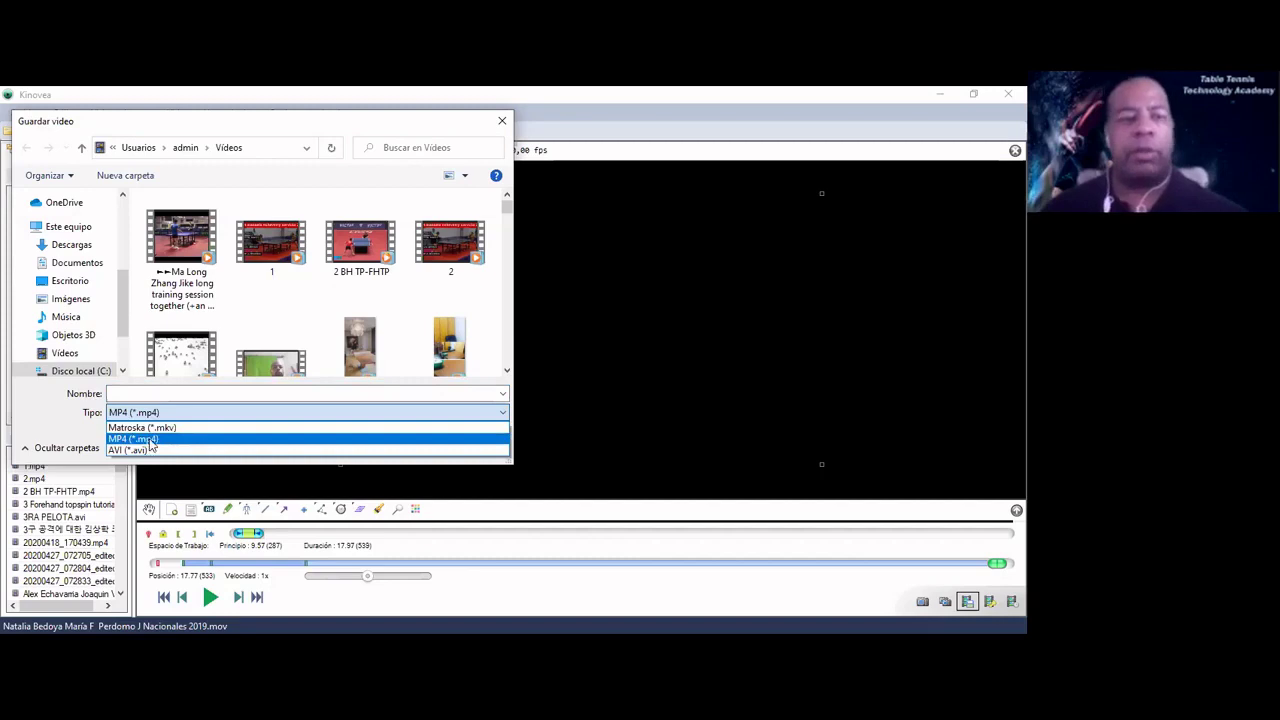
pyautogui.click(155, 397)
pyautogui.click(155, 397)
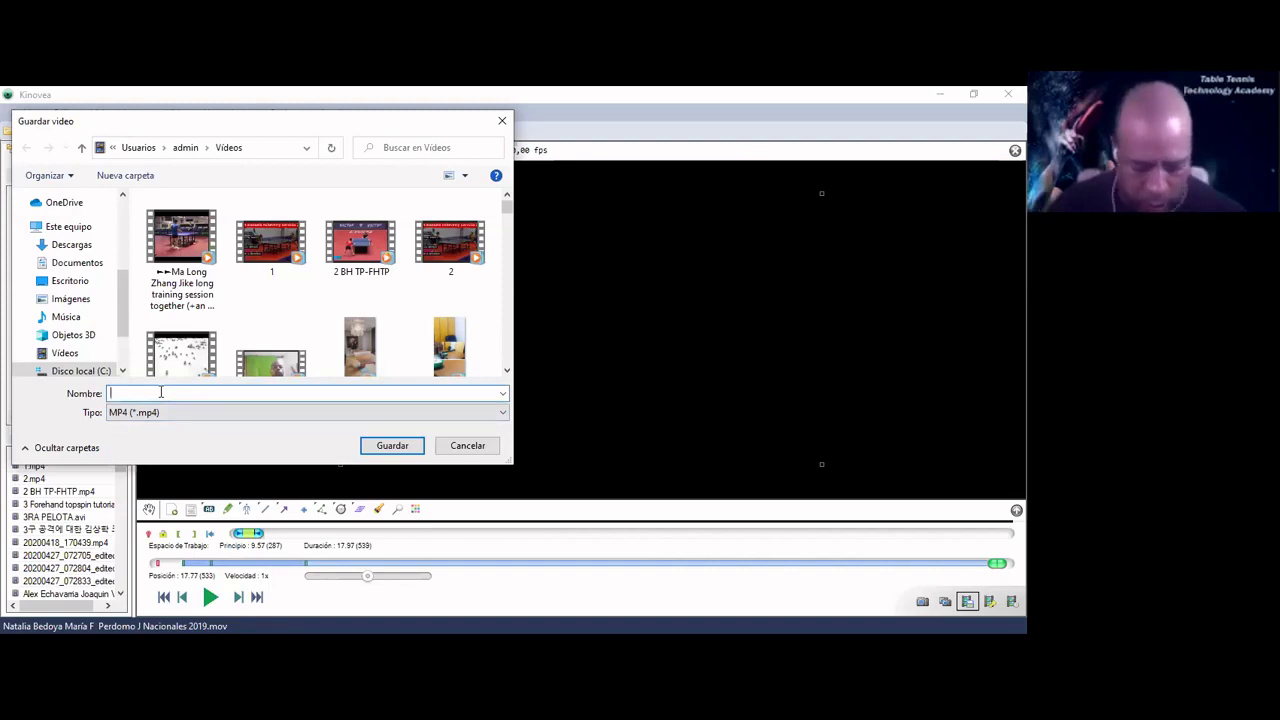
pyautogui.write('P1 ')
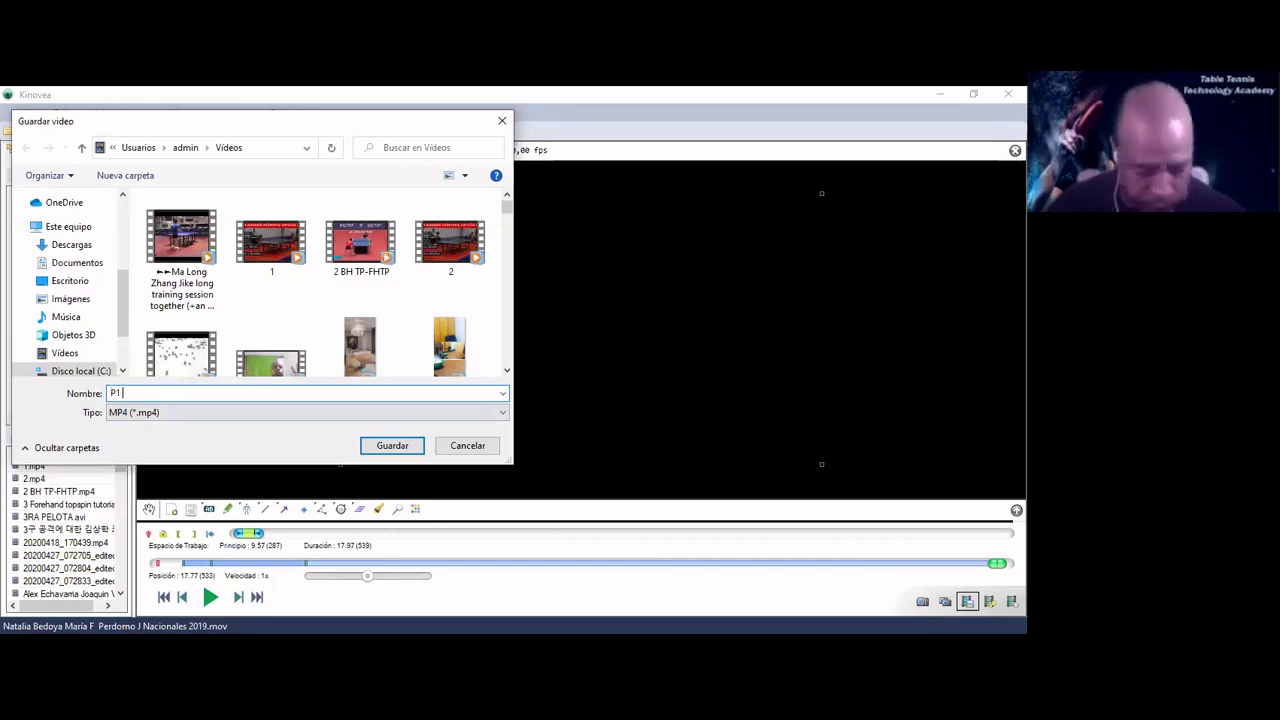
pyautogui.write('N-M')
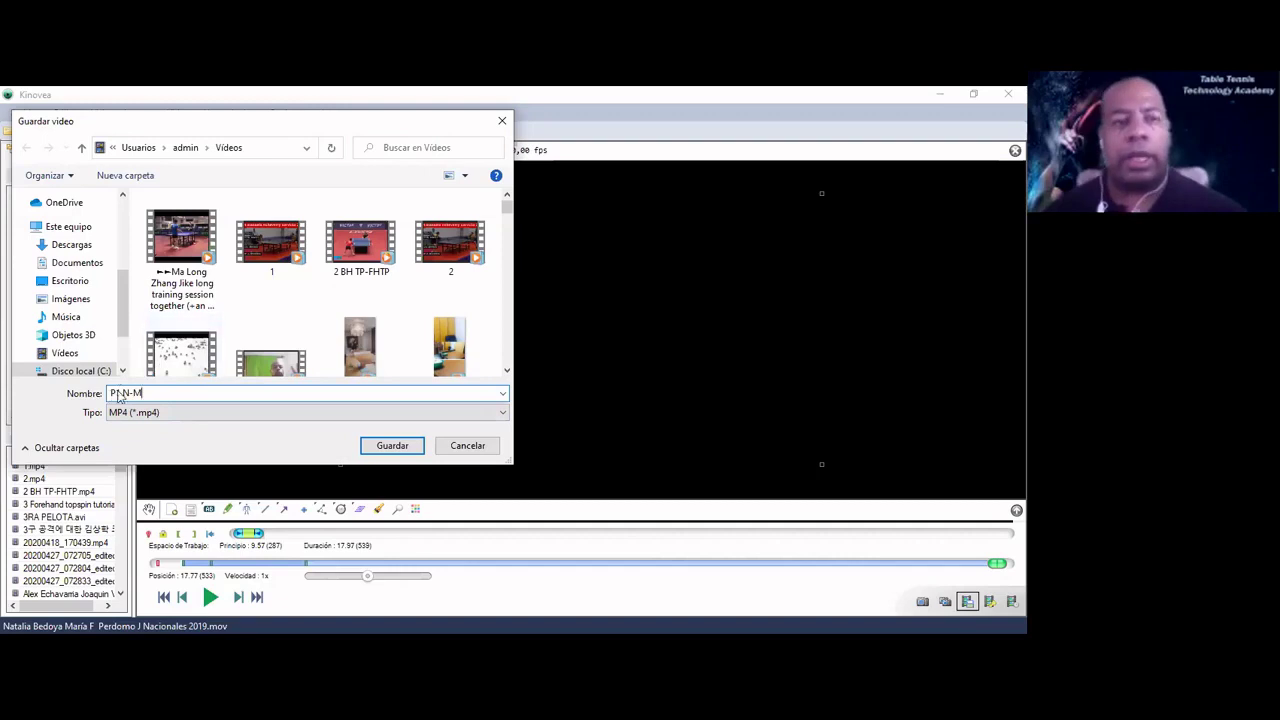
pyautogui.click(381, 453)
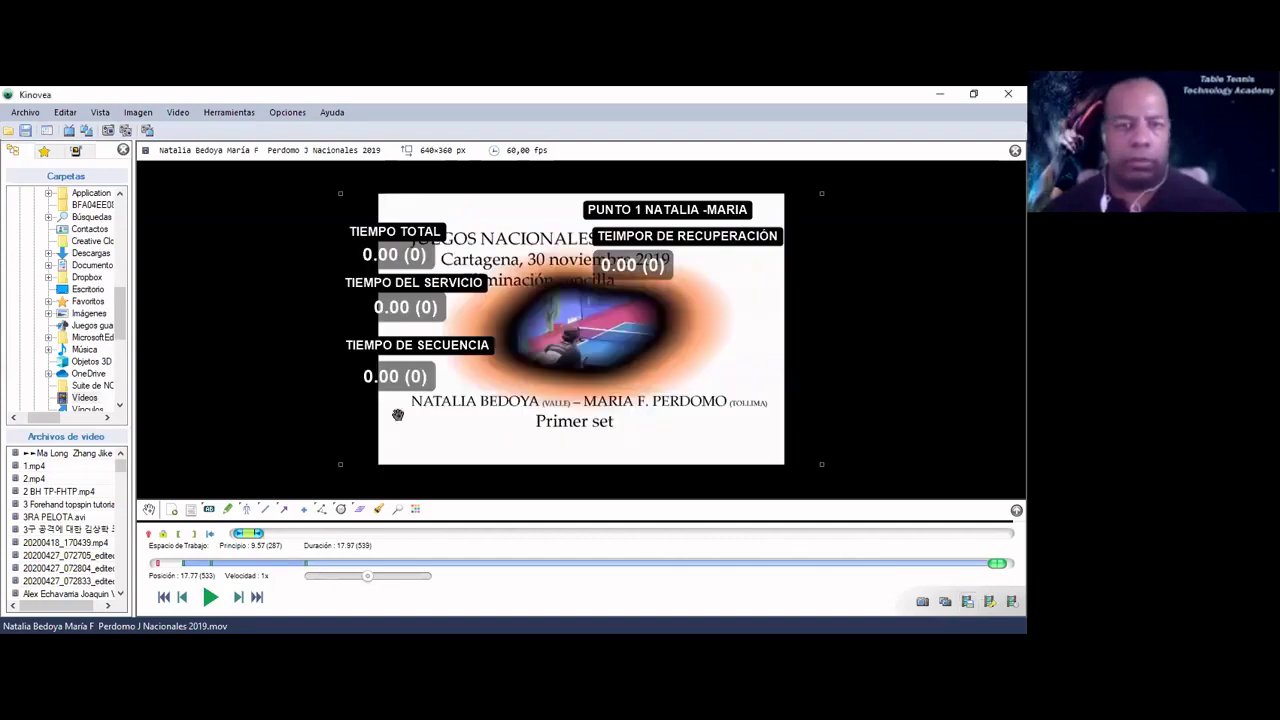
# Step: Play the working zone from its start to review the labelled stopwatches running during the point
pyautogui.click(210, 597)
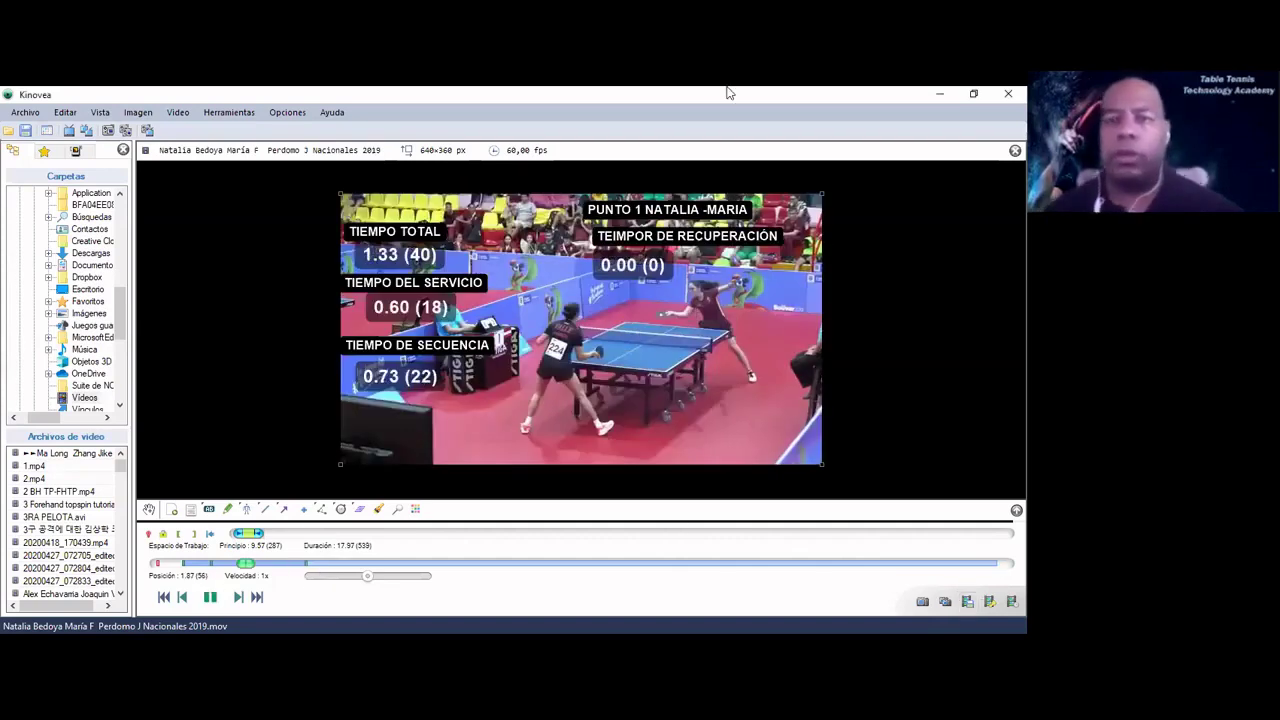
pyautogui.press('space')
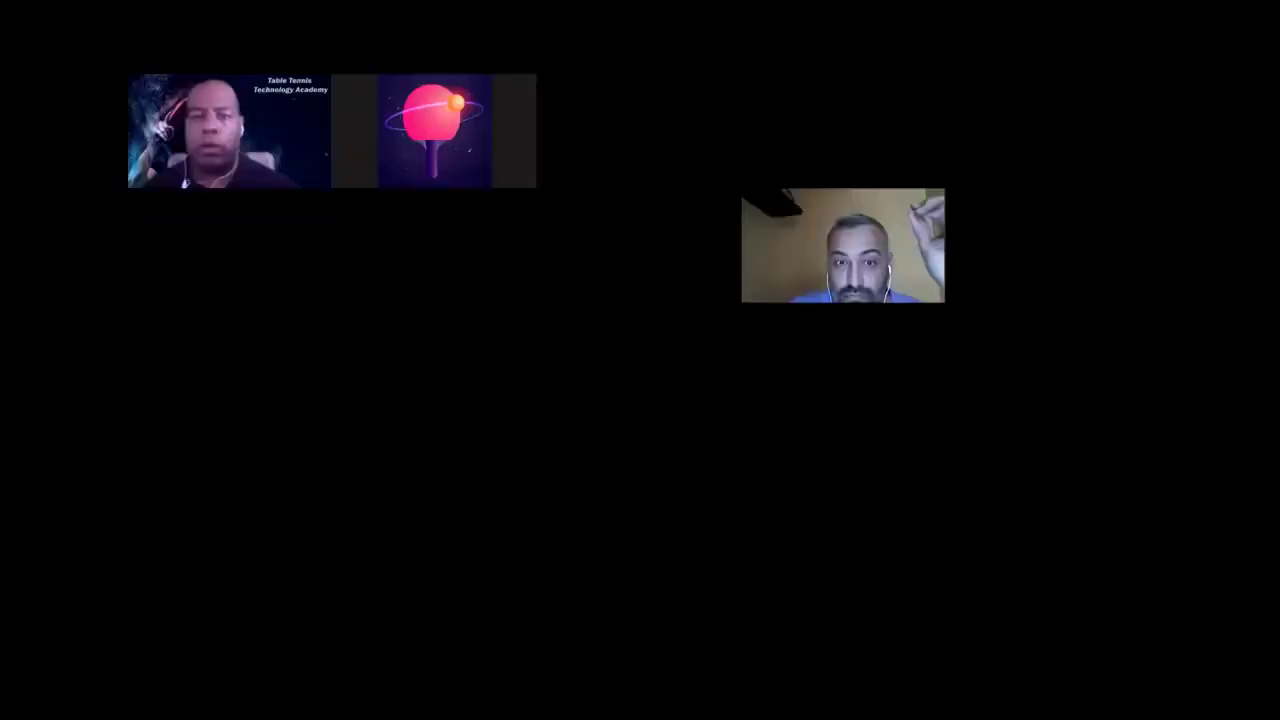